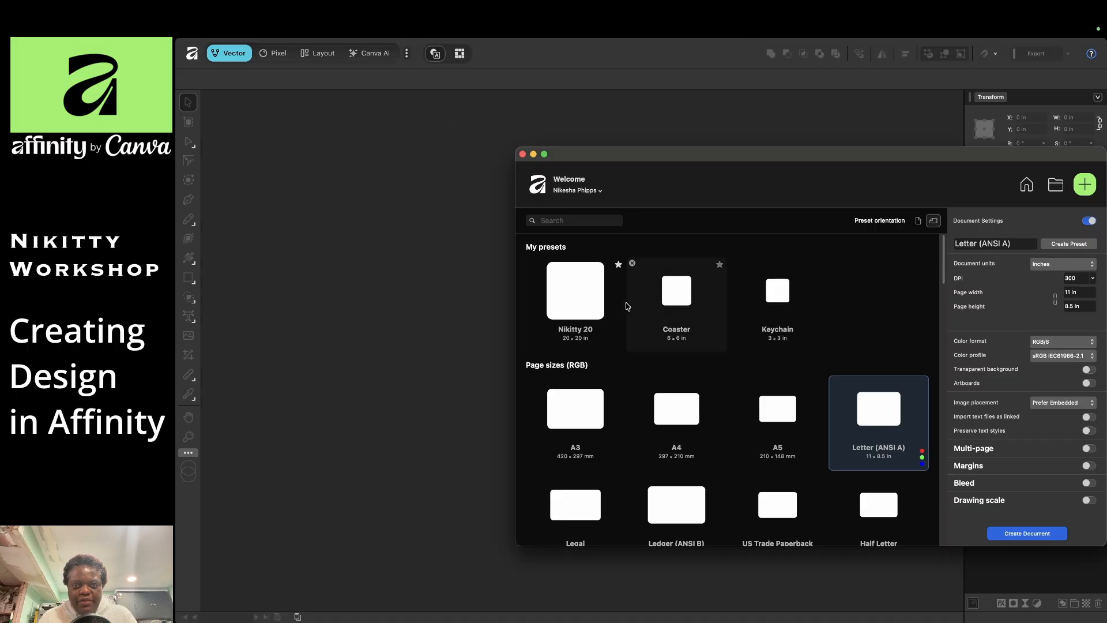
- Create a new document from the 3 × 3 in Keychain preset
drag(664, 161, 636, 160)
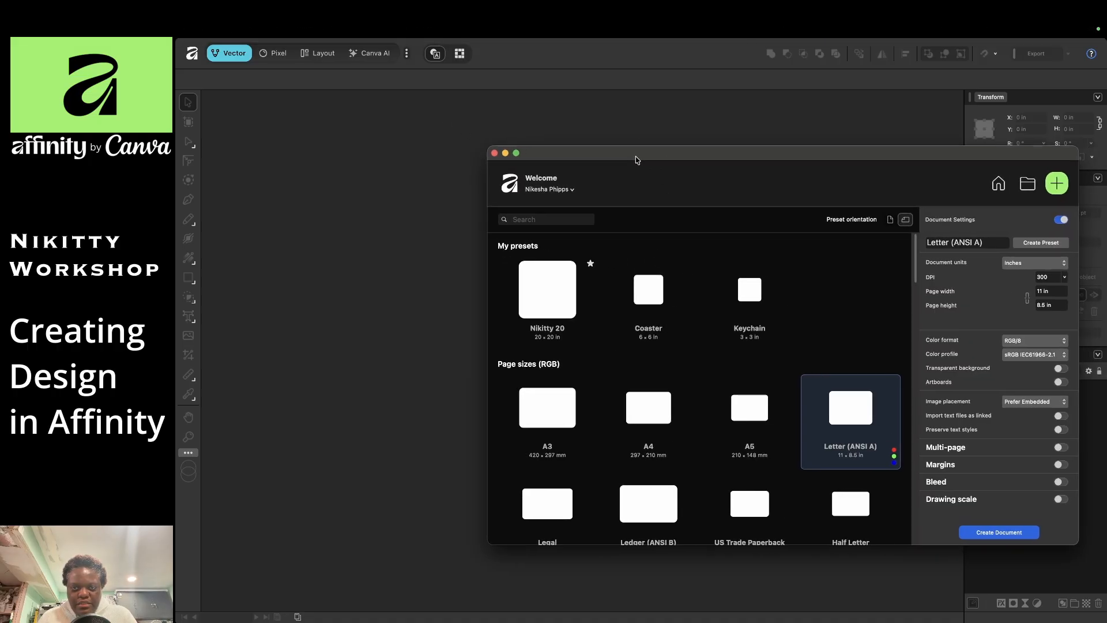
click(753, 294)
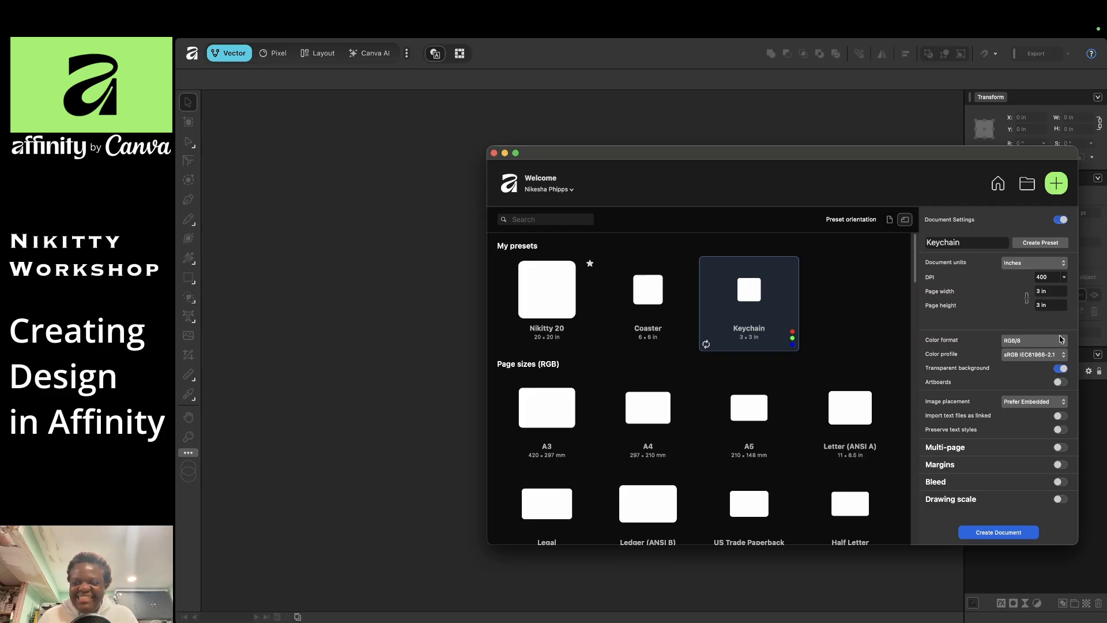
click(1006, 533)
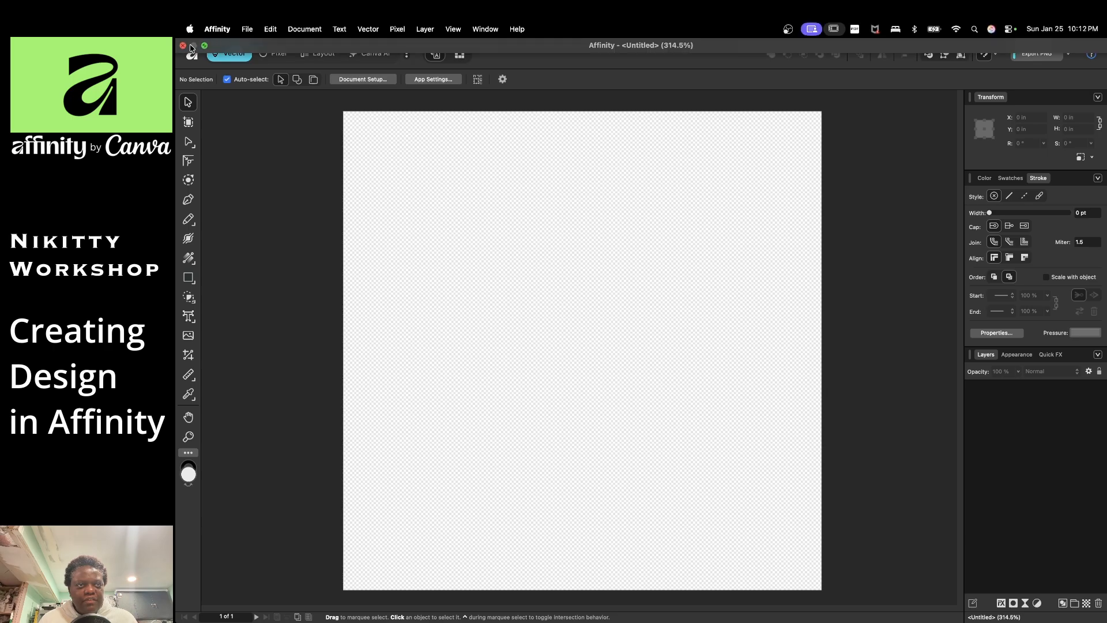
- Start saving the document and choose the Star folder inside Nikitty Designs as its location
click(246, 30)
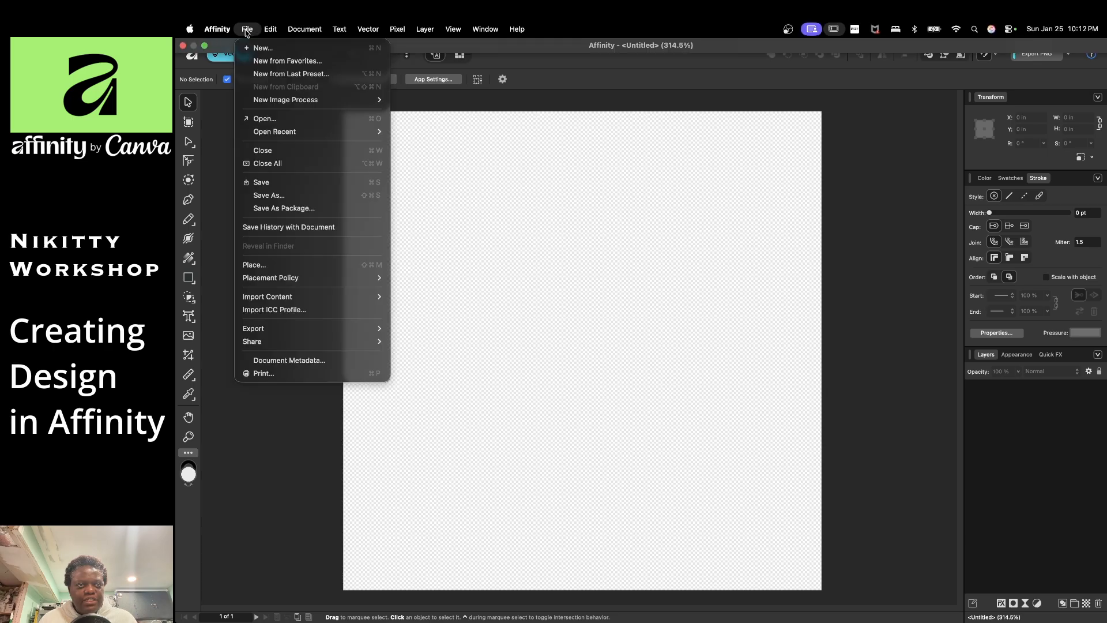
click(280, 182)
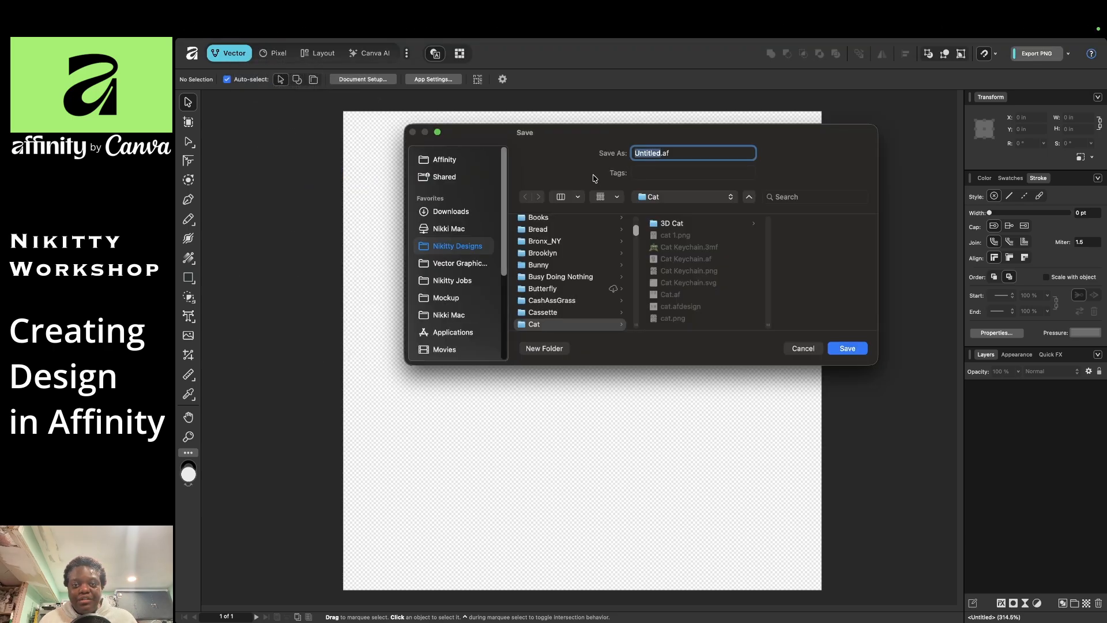
click(673, 197)
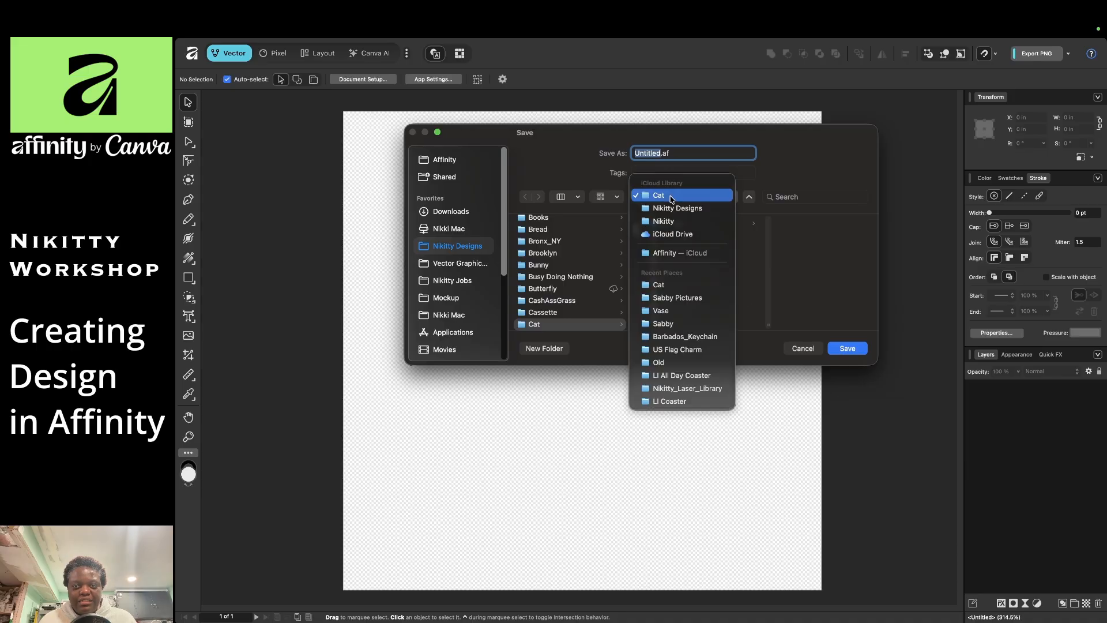
click(680, 209)
scroll(548, 309, down, 10)
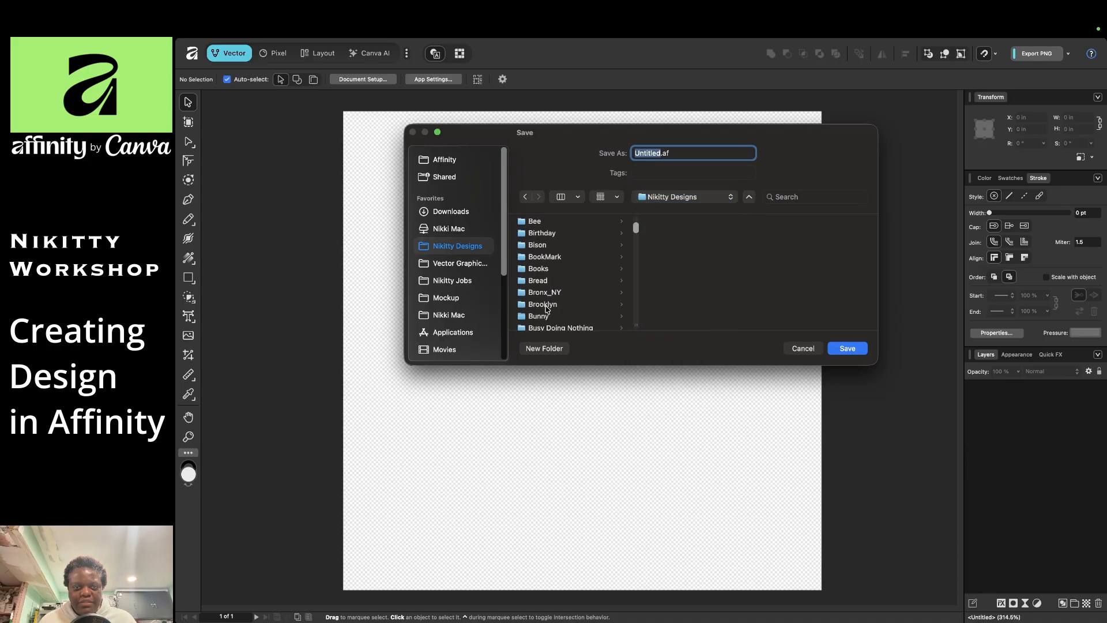
scroll(546, 307, down, 15)
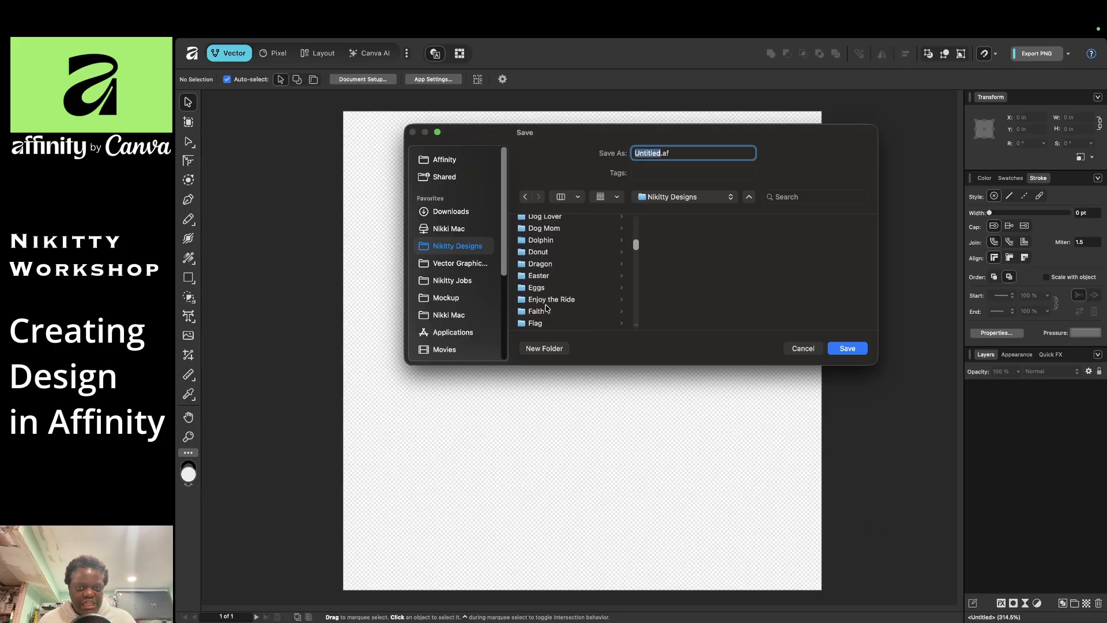
scroll(546, 307, down, 15)
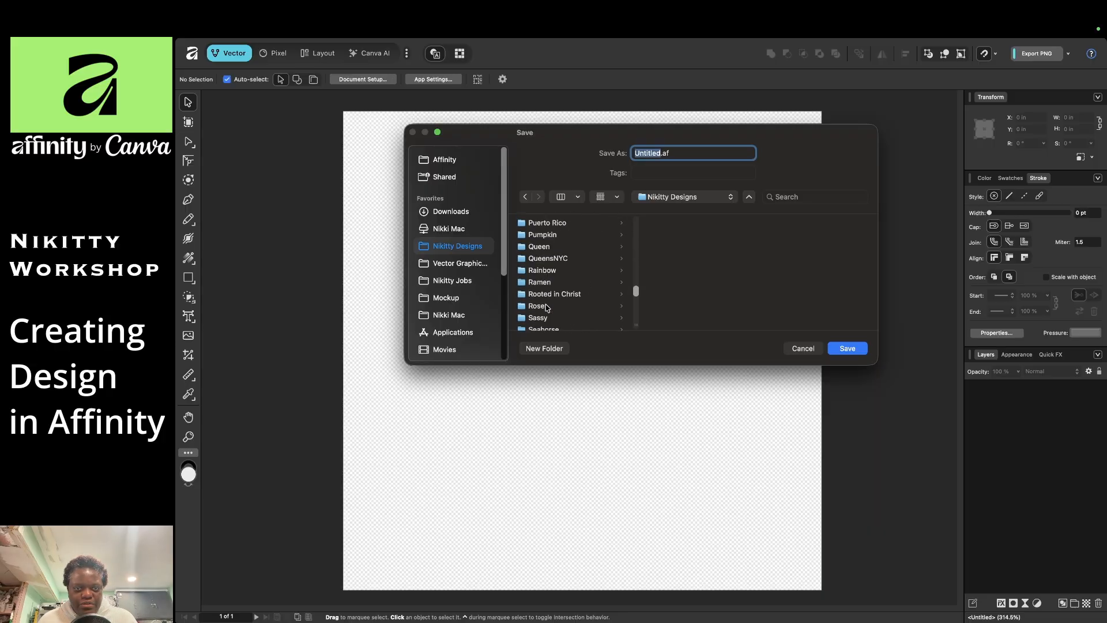
scroll(547, 307, down, 10)
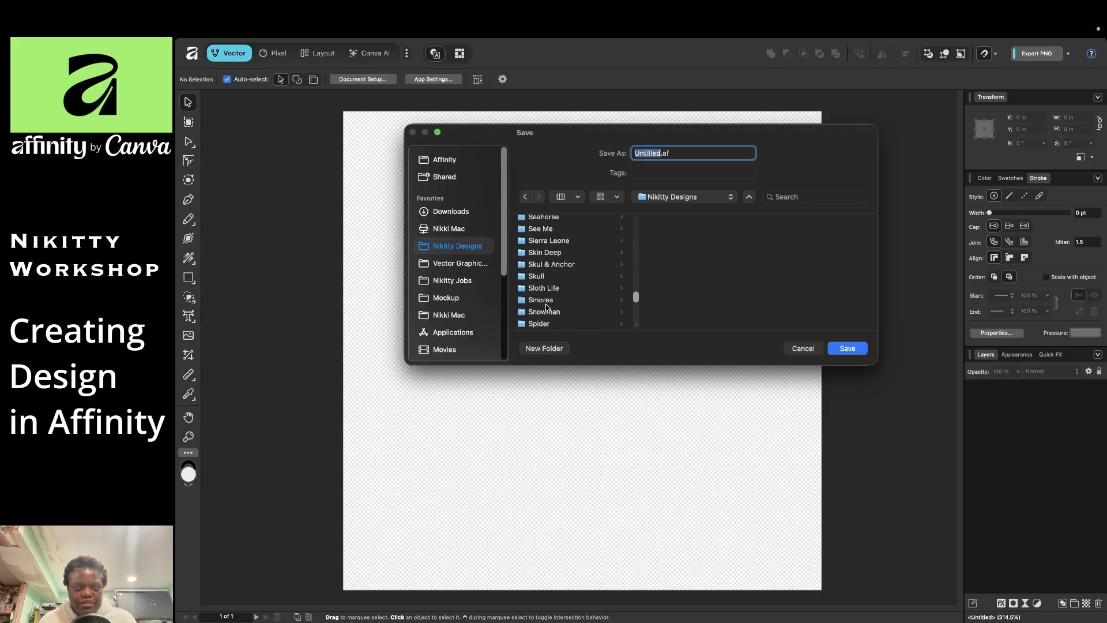
scroll(546, 308, down, 2)
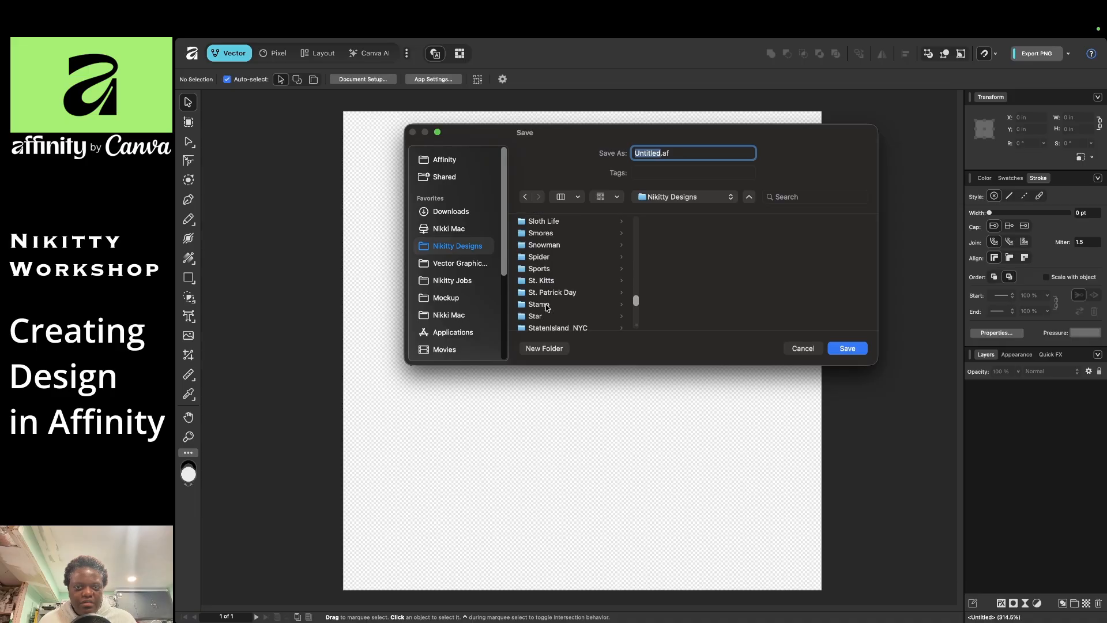
click(536, 317)
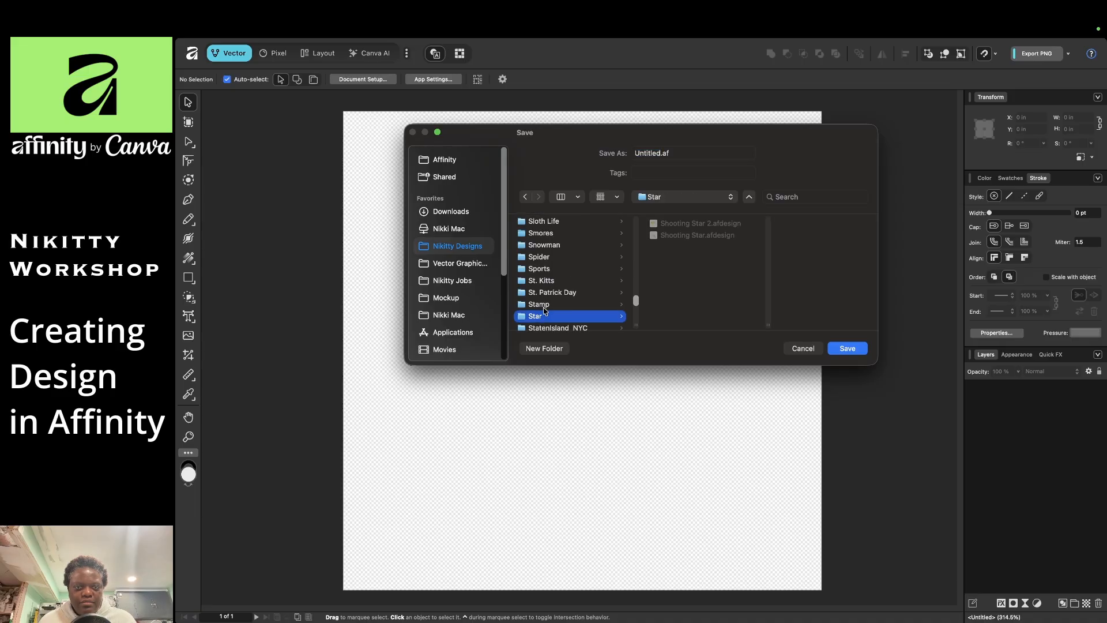
- Name the file Star Keychain and save it
click(660, 154)
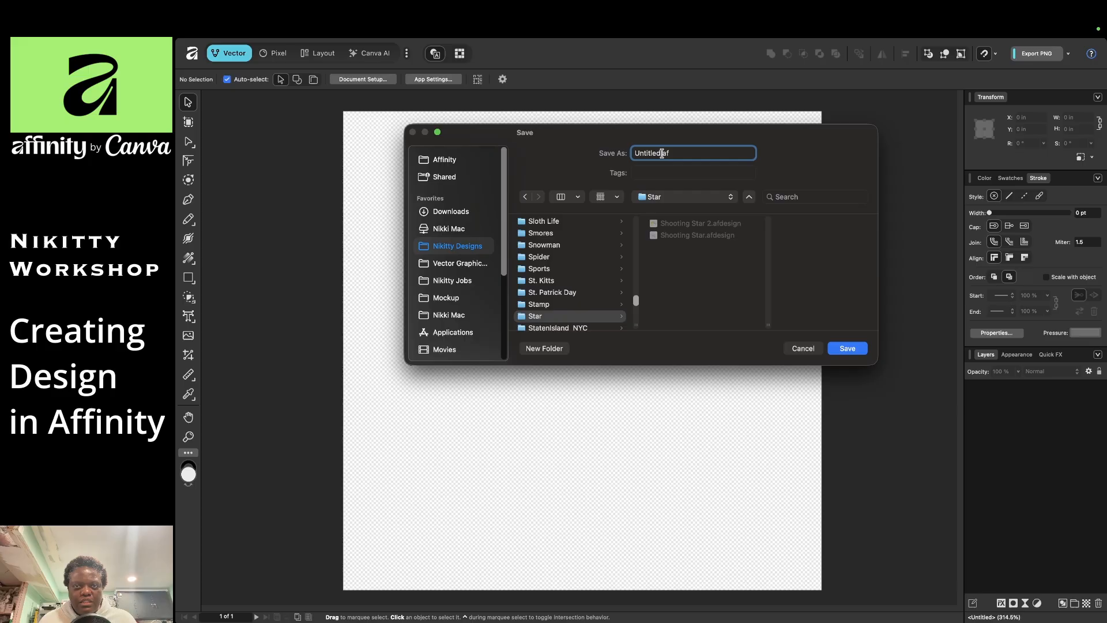
key(BackSpace)
key(BackSpace)
key(BackSpace)
key(BackSpace)
key(BackSpace)
key(BackSpace)
key(BackSpace)
key(BackSpace)
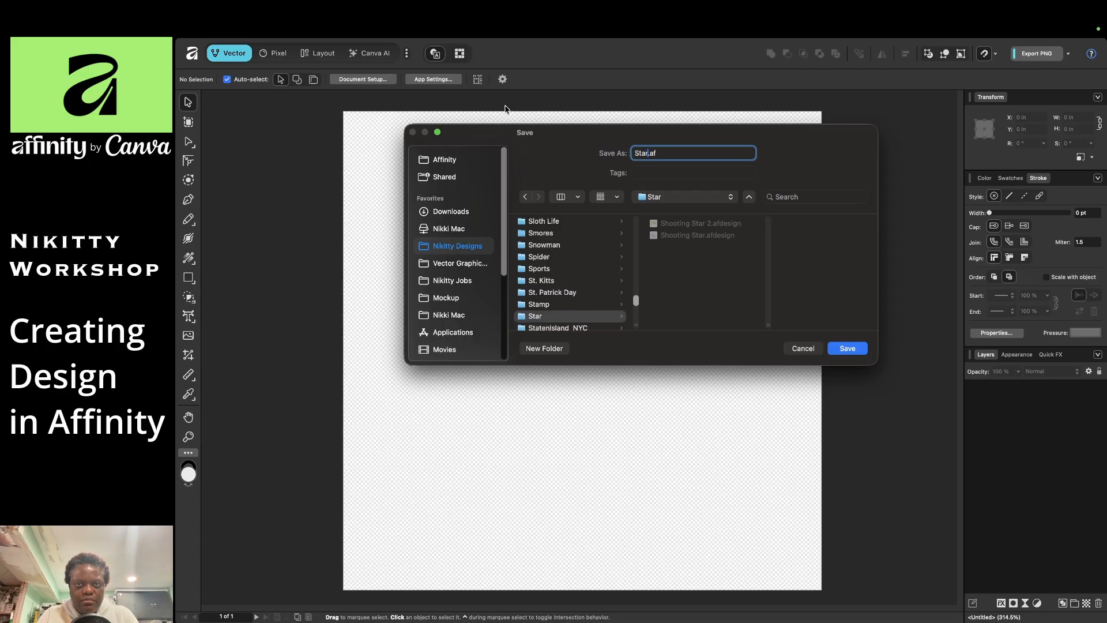
text(Star Keychain)
click(847, 347)
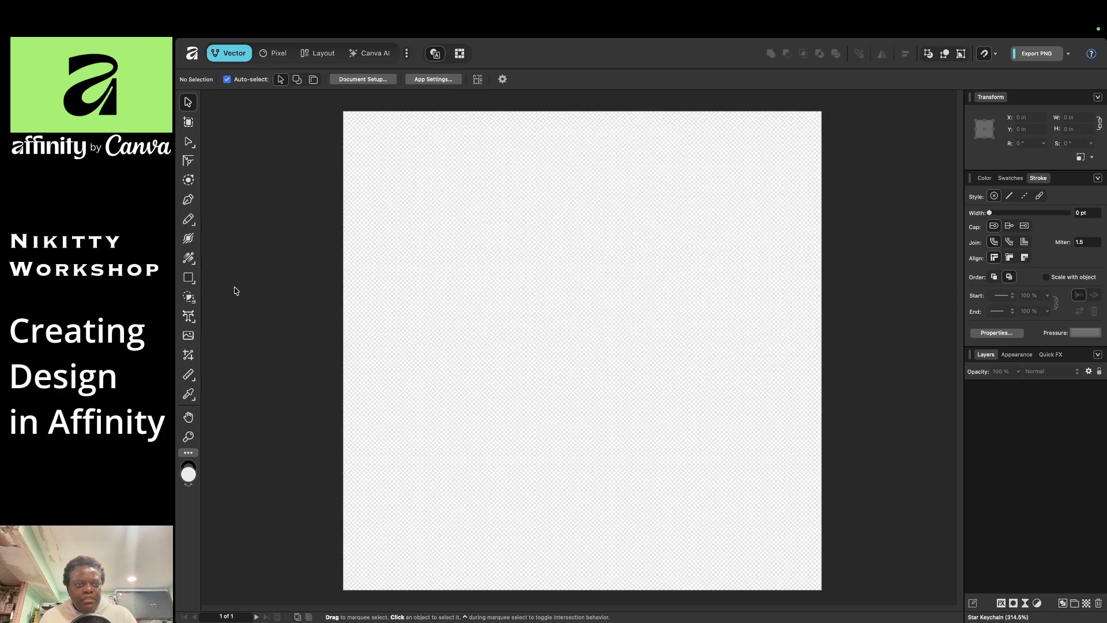
- Draw a five-pointed star about 1.36 in wide and high on the page with the Star tool
click(188, 279)
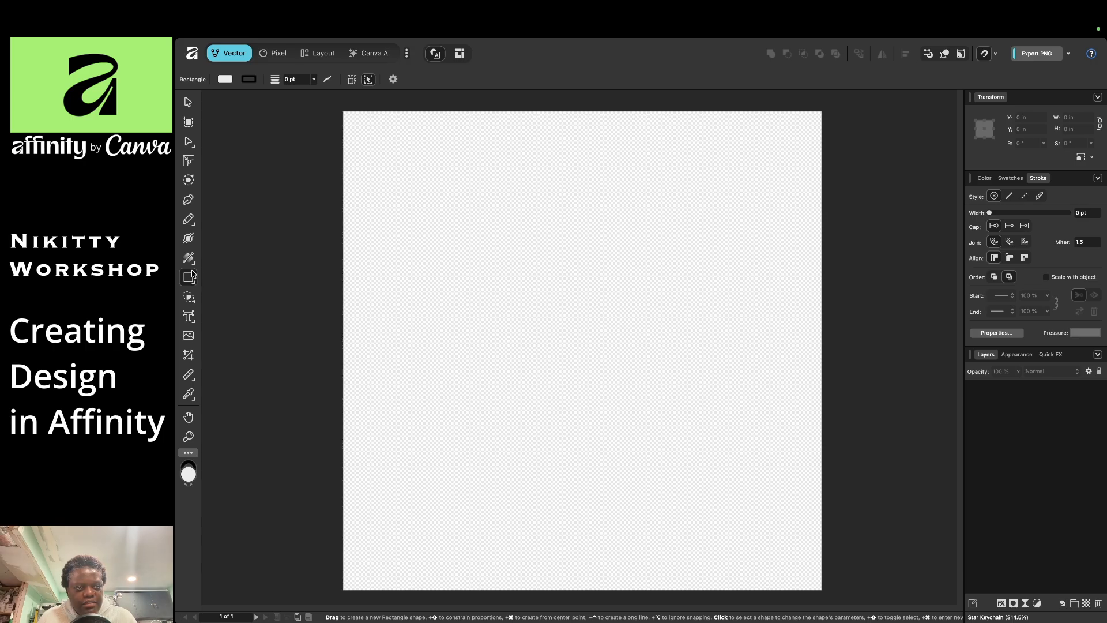
click(195, 285)
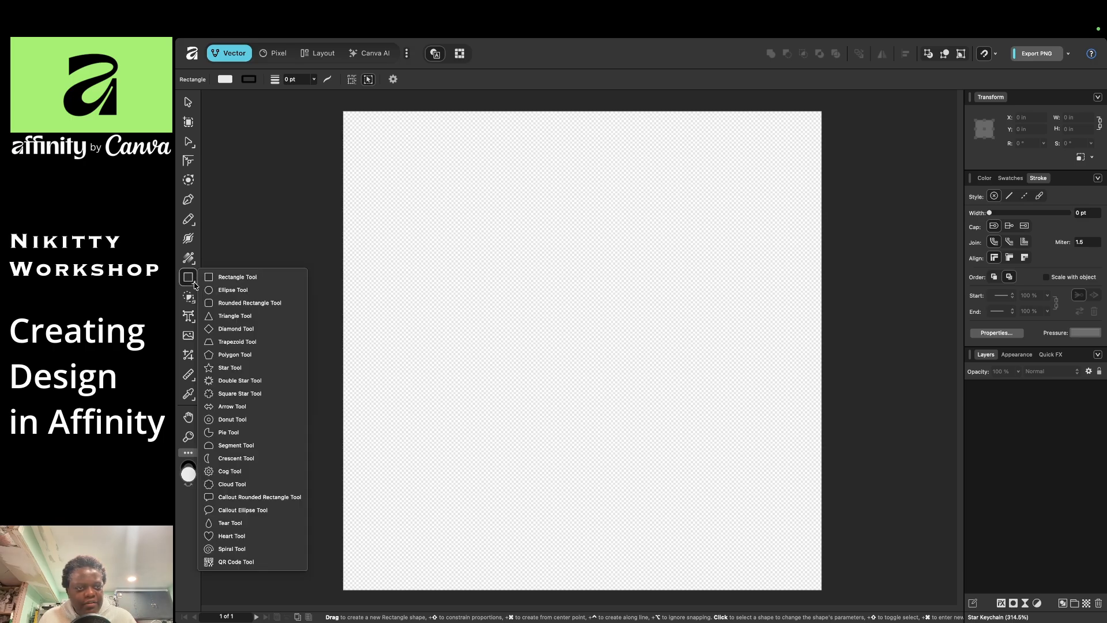
click(231, 368)
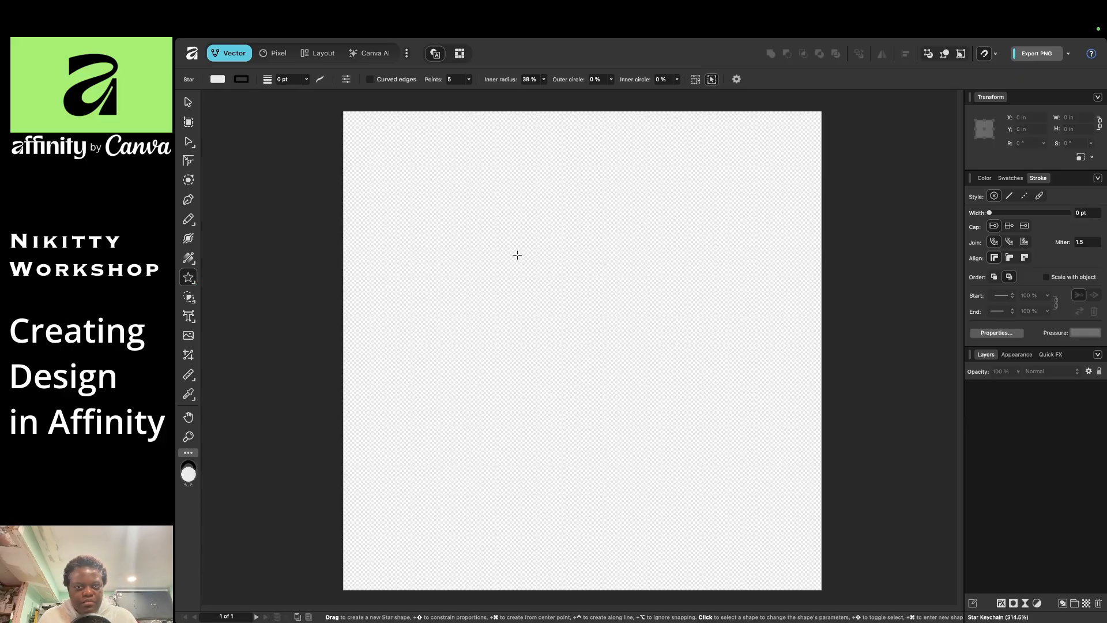
drag(536, 280, 807, 441)
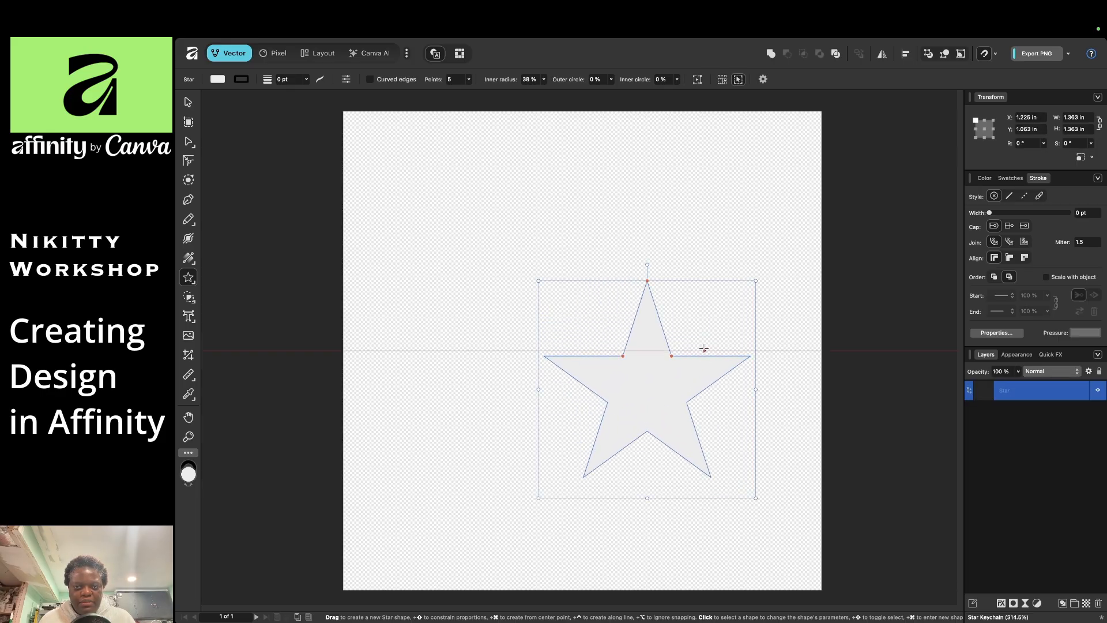
right_click(704, 351)
click(197, 93)
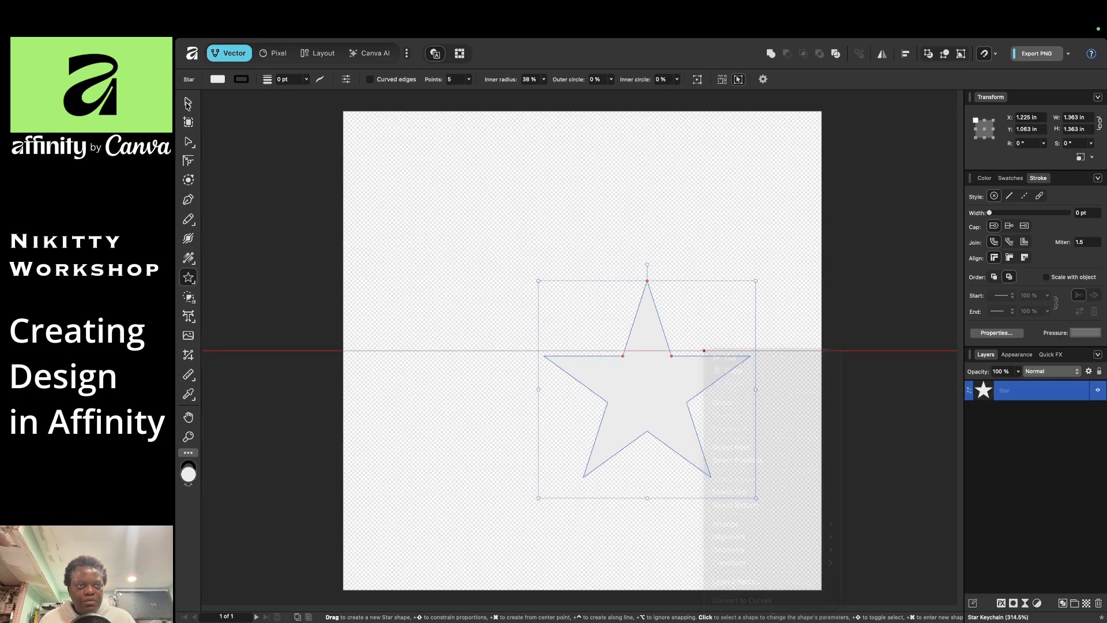
- Enlarge the star proportionally to about 1.97 in and move it to near the middle of the page
click(188, 102)
drag(704, 353, 616, 275)
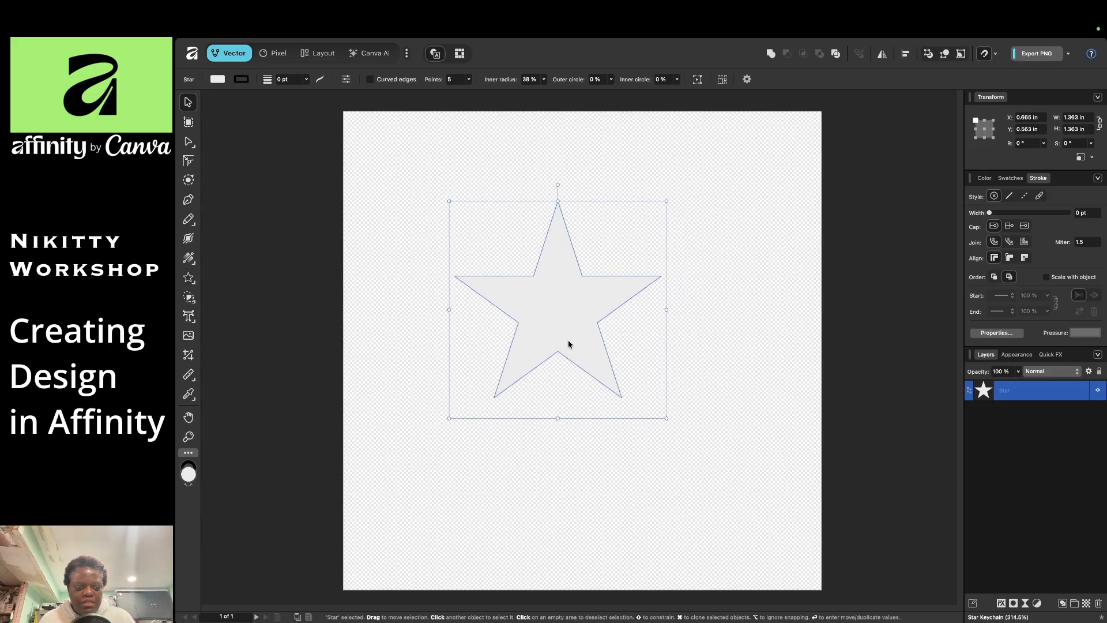
drag(671, 423, 774, 505)
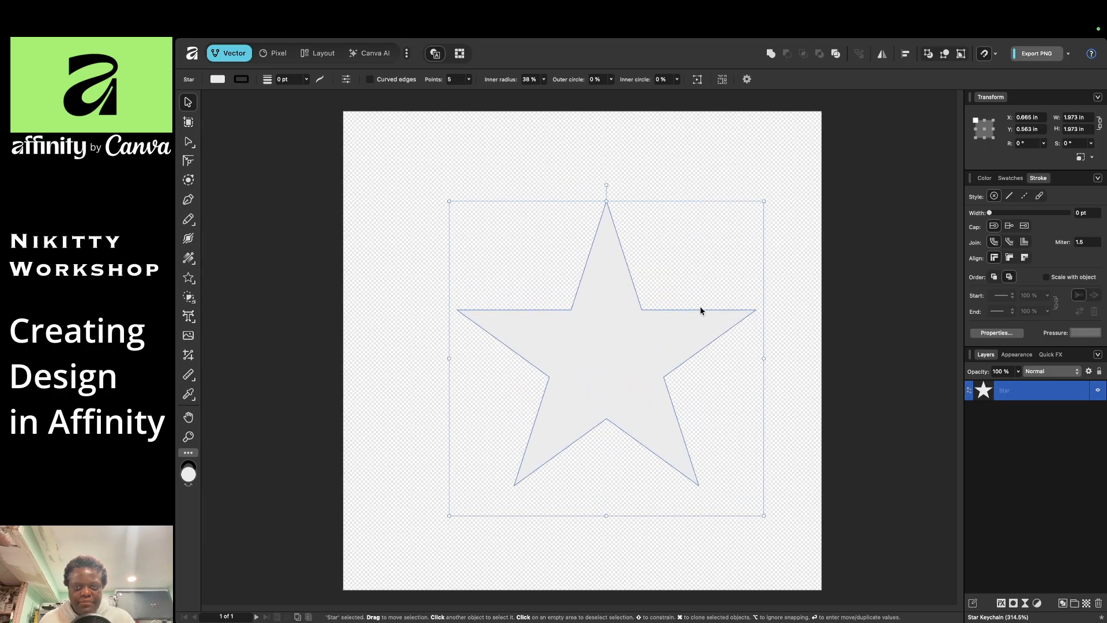
drag(697, 306, 670, 283)
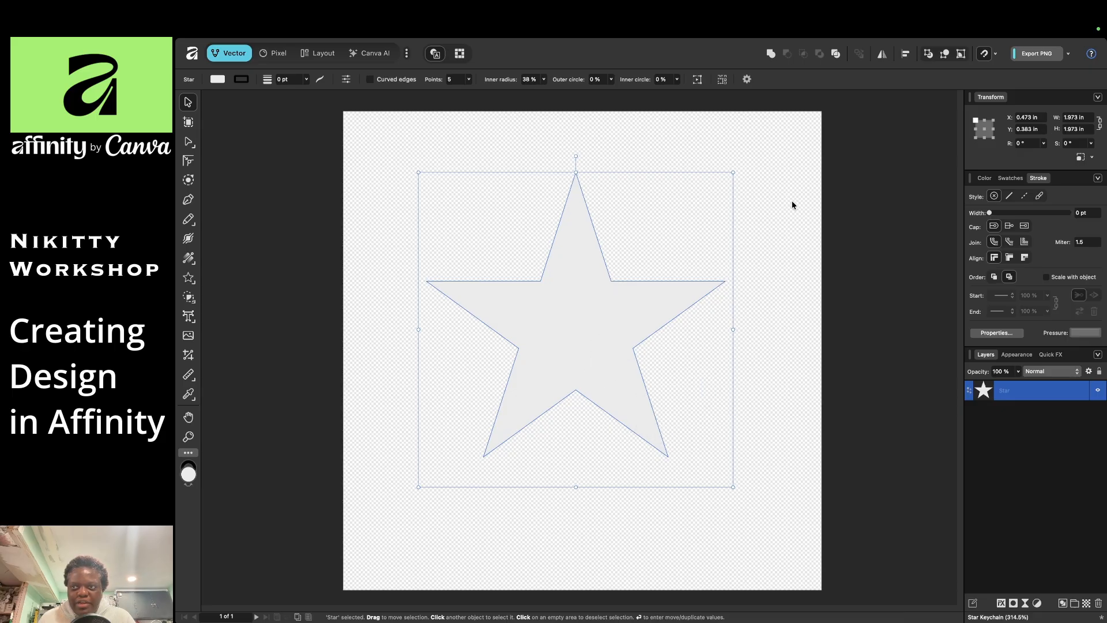
- Set the star's size to 2 × 2 in and shift it slightly up and left on the page
click(1081, 118)
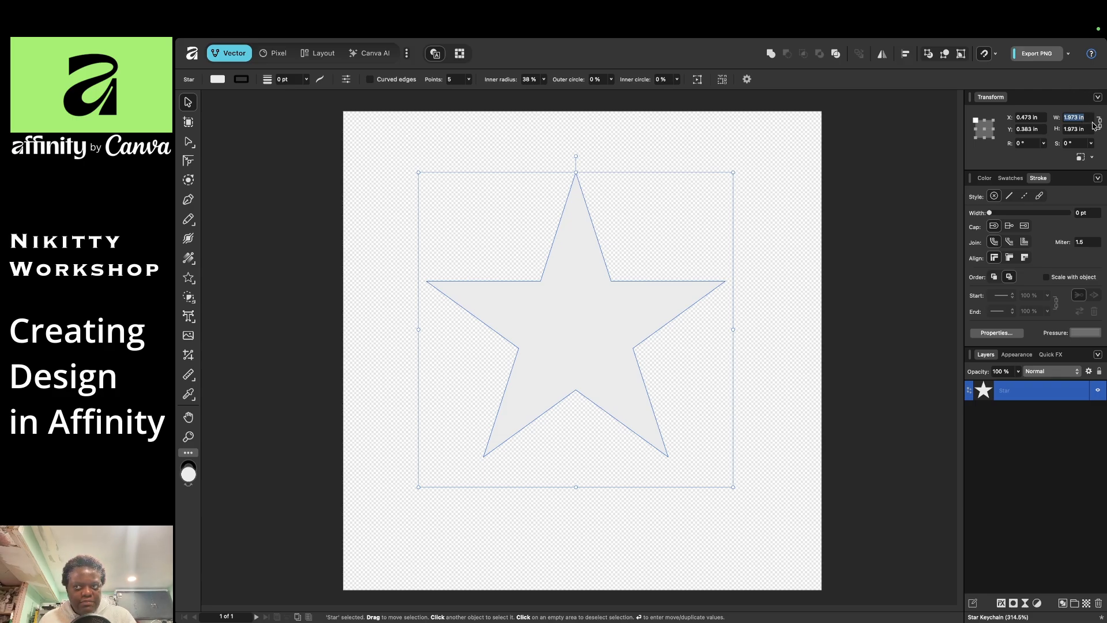
text(2)
key(Return)
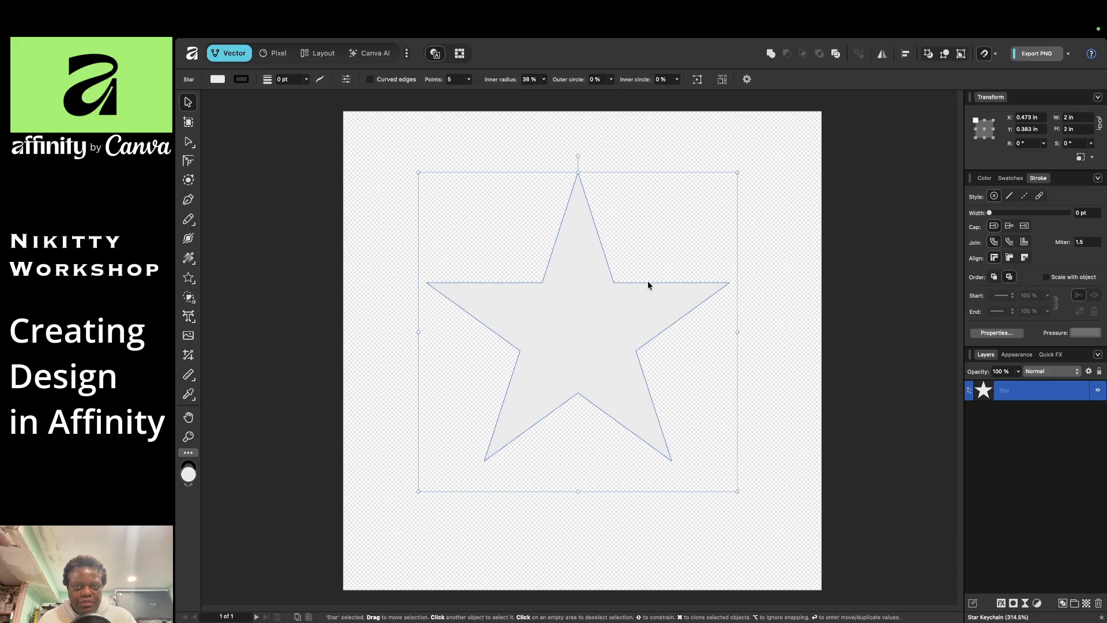
drag(649, 281, 647, 276)
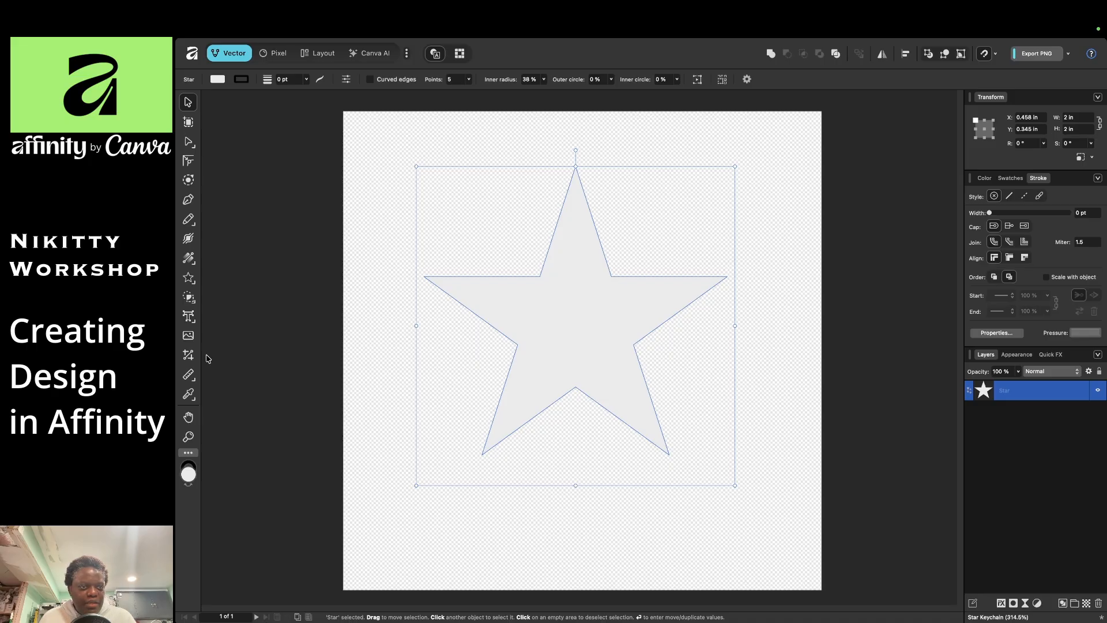
- Try reshaping the star by its tip and inner corner handles with the Node tool
click(188, 142)
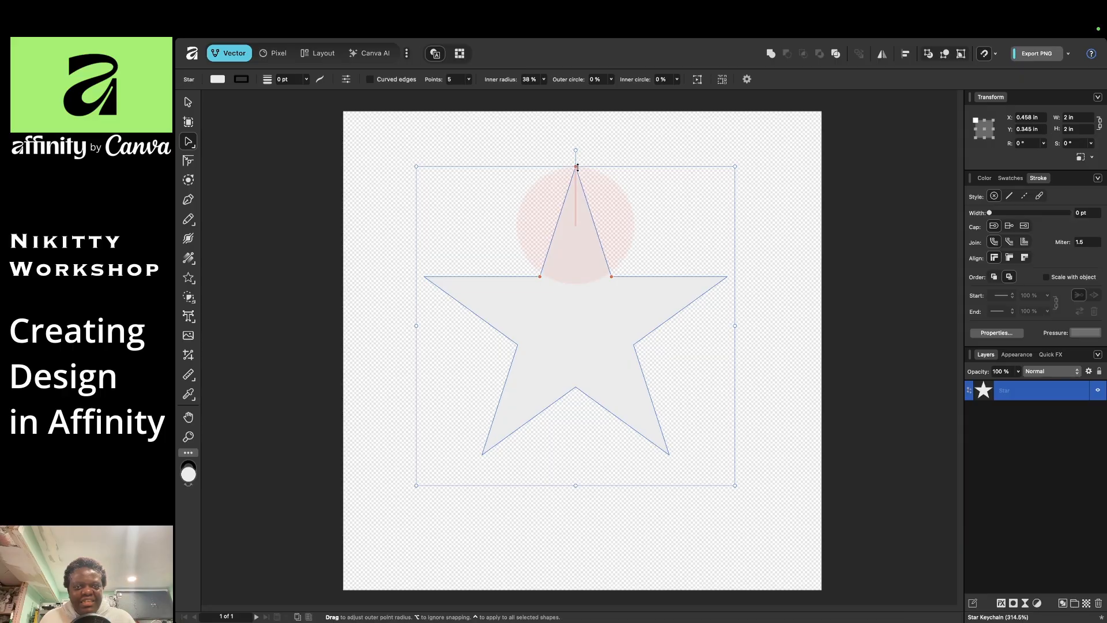
mouse_move(576, 168)
mouse_down()
mouse_move(576, 209)
mouse_move(575, 167)
mouse_up()
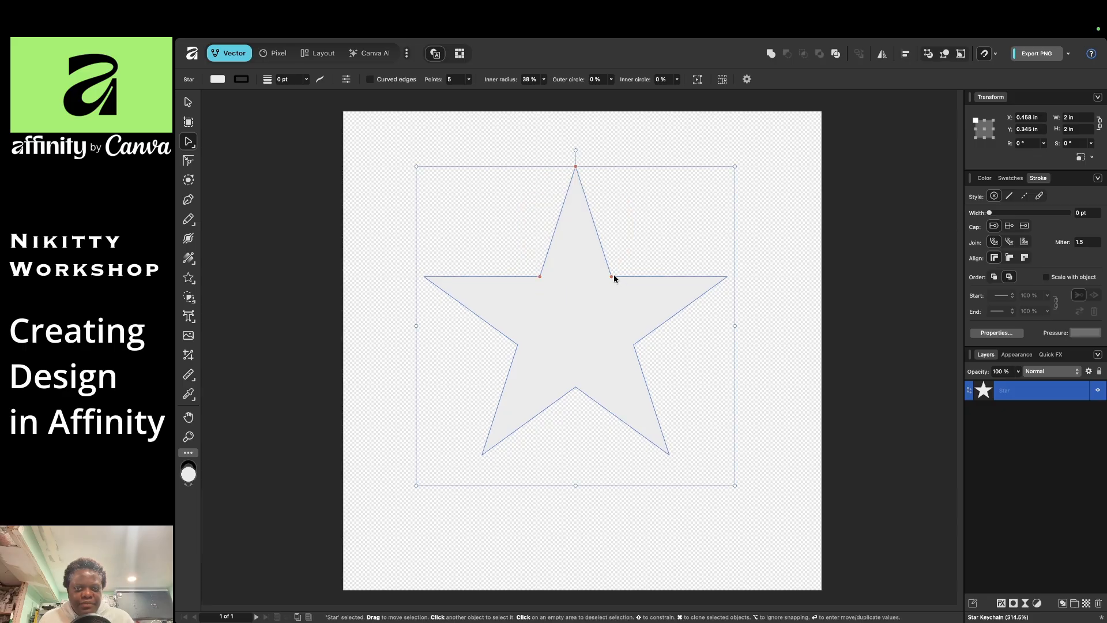
mouse_move(610, 276)
mouse_down()
mouse_move(655, 238)
mouse_move(623, 258)
mouse_move(594, 297)
mouse_move(635, 253)
mouse_move(577, 323)
mouse_move(633, 256)
mouse_move(612, 276)
mouse_up()
mouse_move(538, 278)
mouse_down()
mouse_move(529, 266)
mouse_move(563, 301)
mouse_move(519, 265)
mouse_move(532, 276)
mouse_up()
mouse_move(575, 167)
mouse_down()
mouse_move(632, 181)
mouse_move(632, 169)
mouse_move(634, 204)
mouse_move(566, 176)
mouse_move(531, 178)
mouse_move(542, 139)
mouse_move(575, 153)
mouse_up()
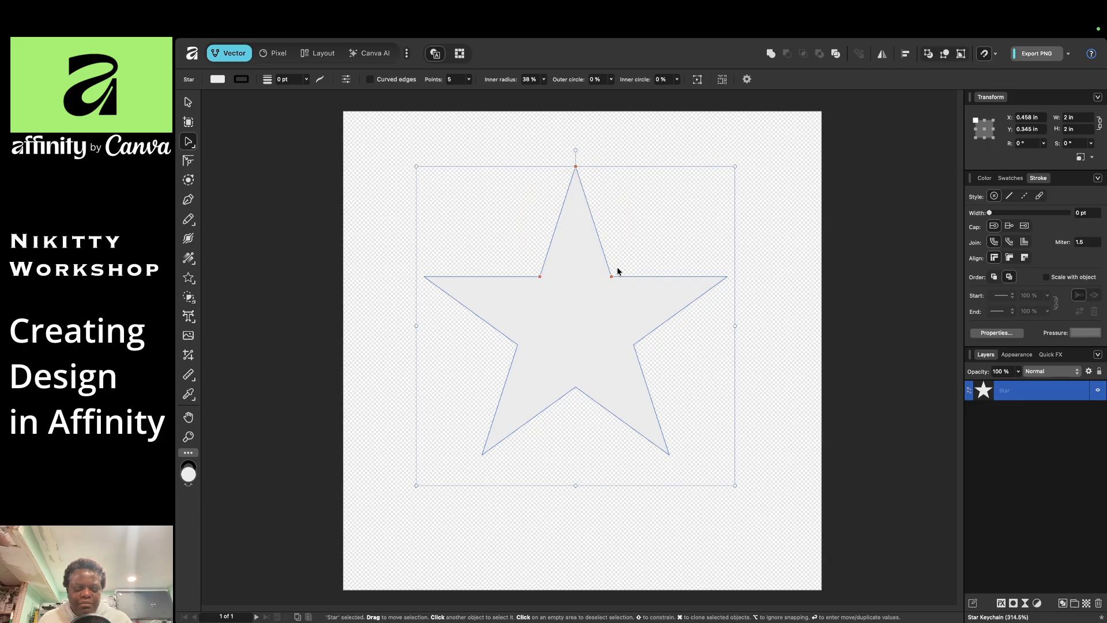
- Convert the star to curves and round all its corners to a radius of about 0.097 in with the Corner tool
right_click(587, 282)
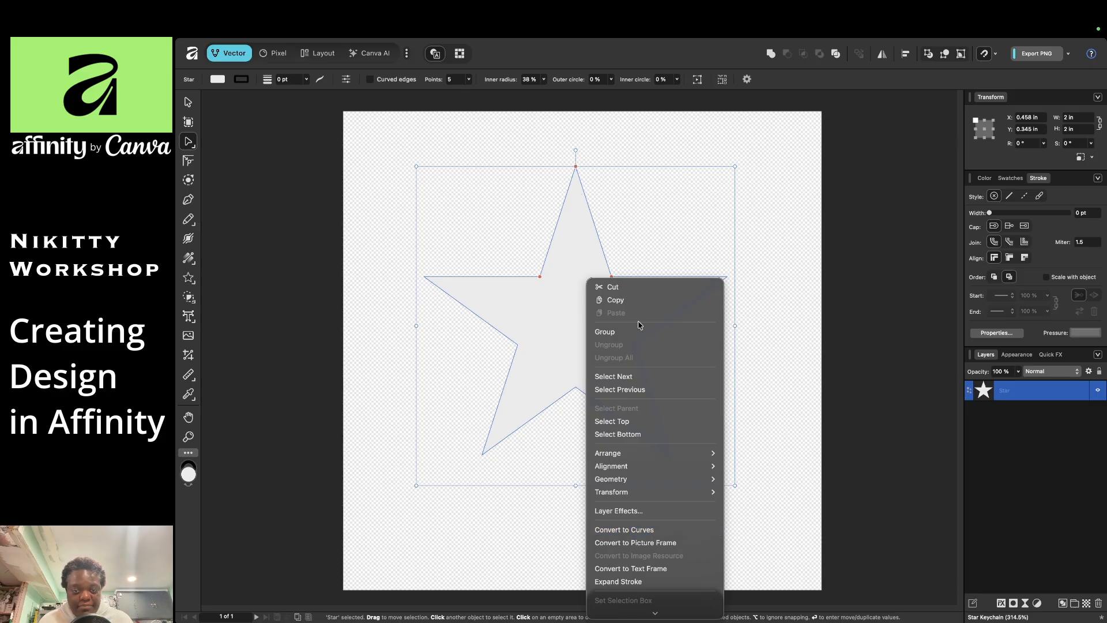
click(663, 529)
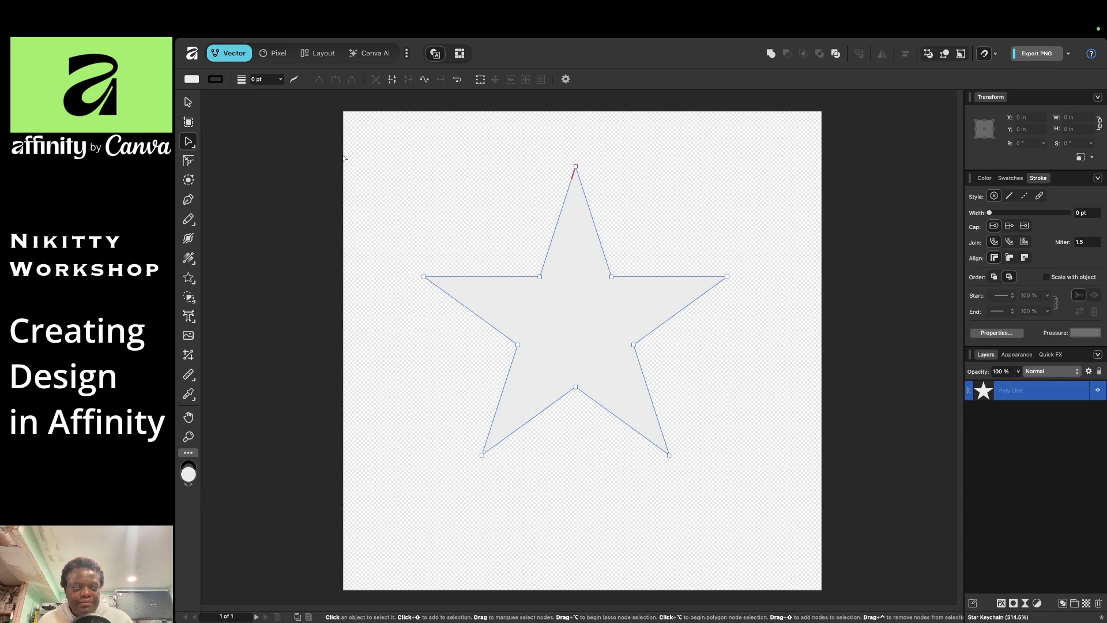
click(189, 161)
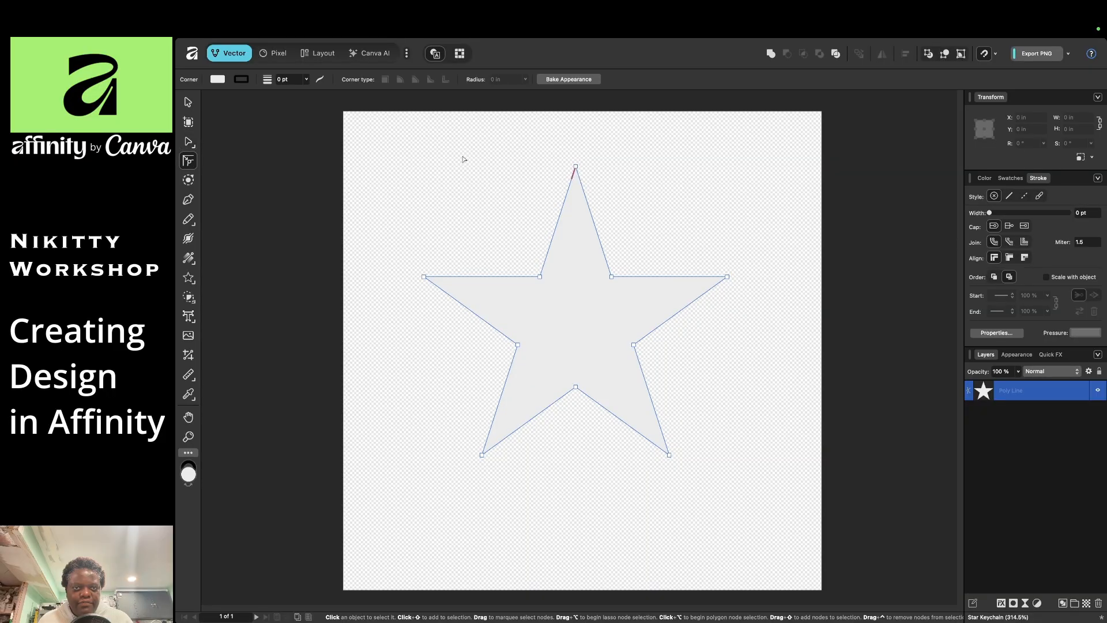
drag(398, 133, 762, 486)
drag(636, 350, 649, 354)
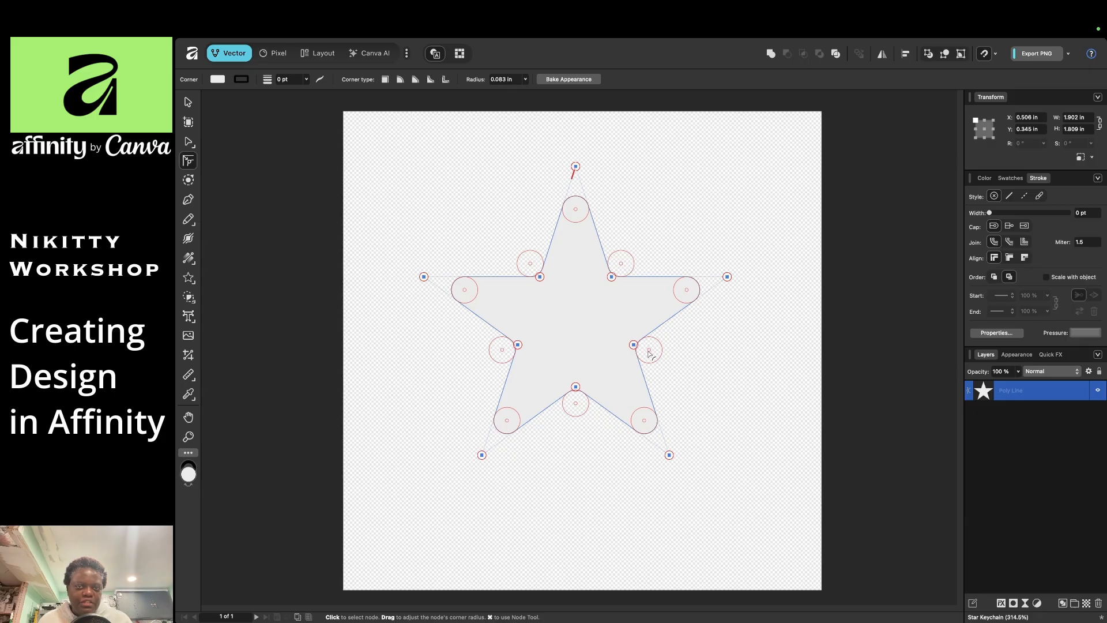
drag(649, 354, 652, 355)
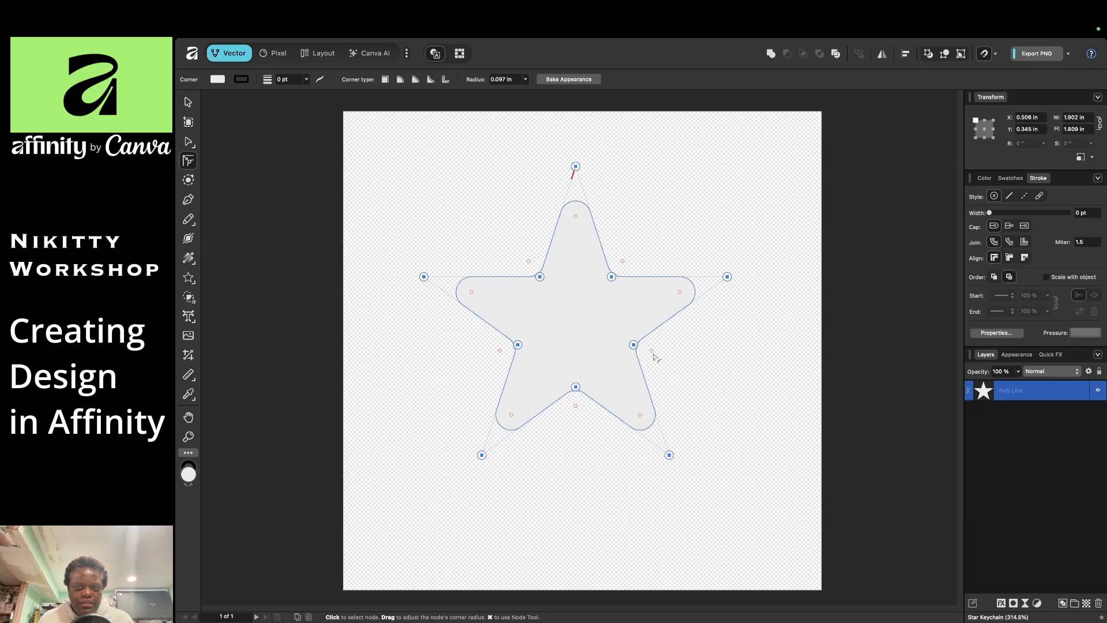
click(188, 103)
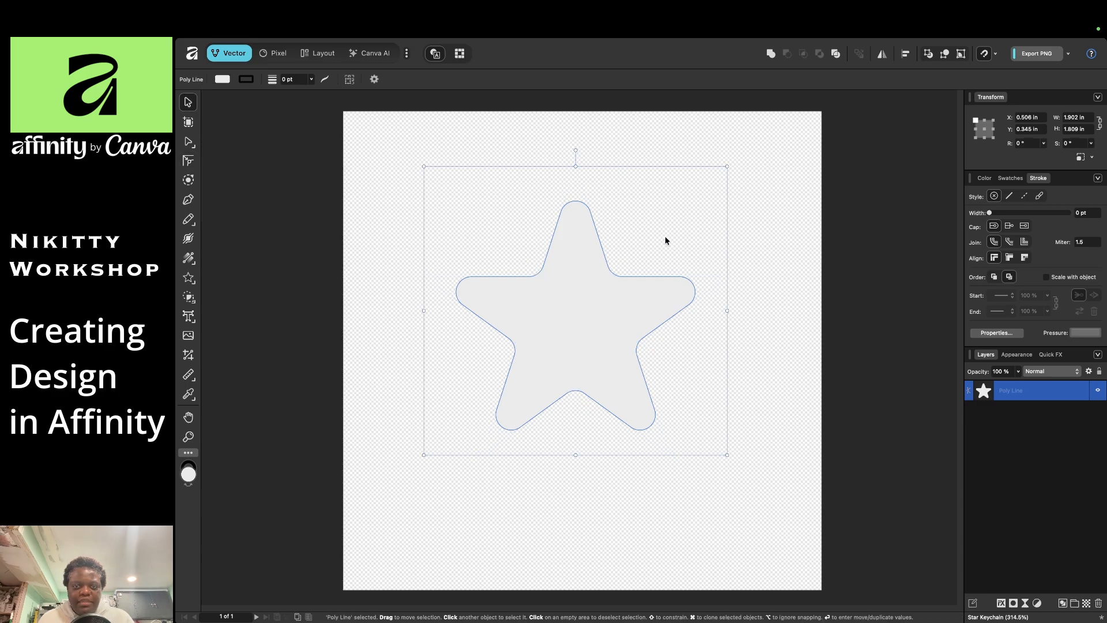
- Convert the round-cornered star to curves so the rounding becomes part of its path
click(769, 277)
click(659, 280)
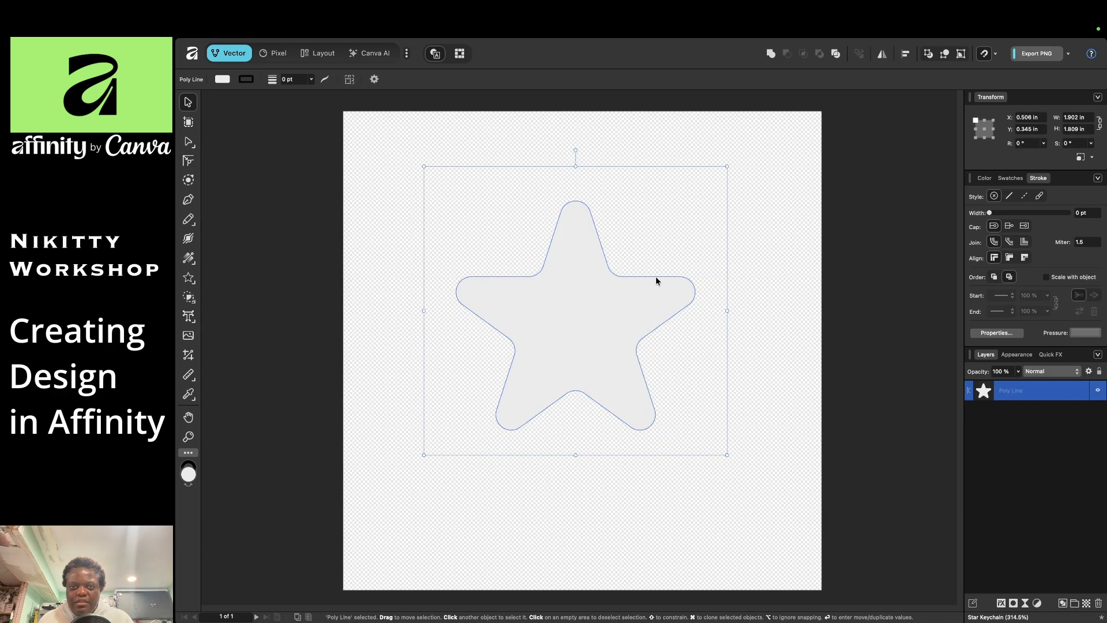
right_click(659, 279)
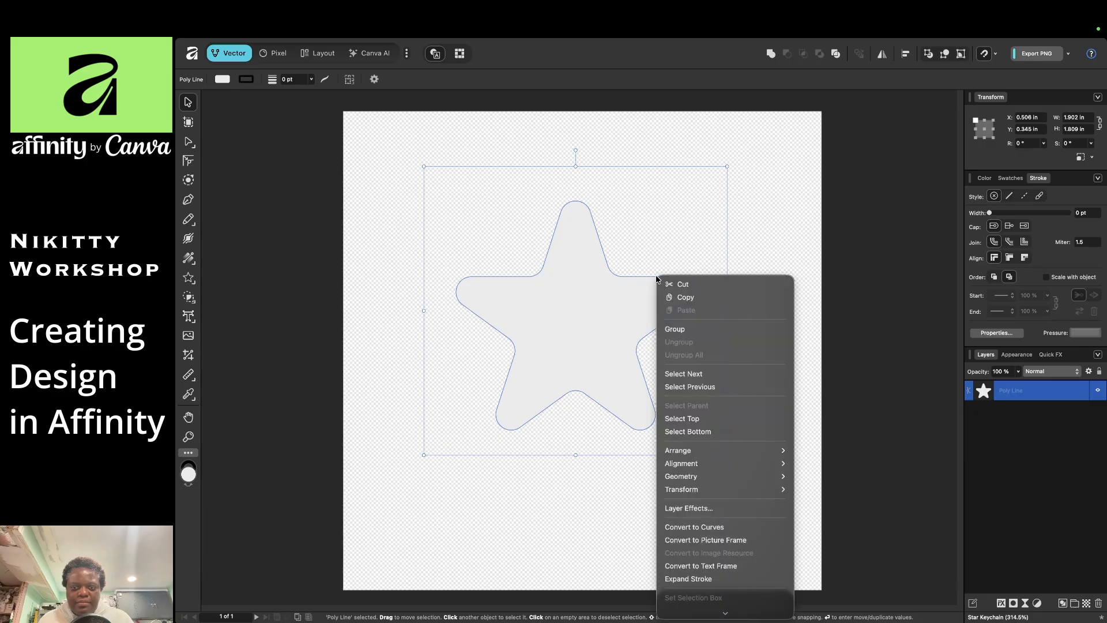
click(716, 529)
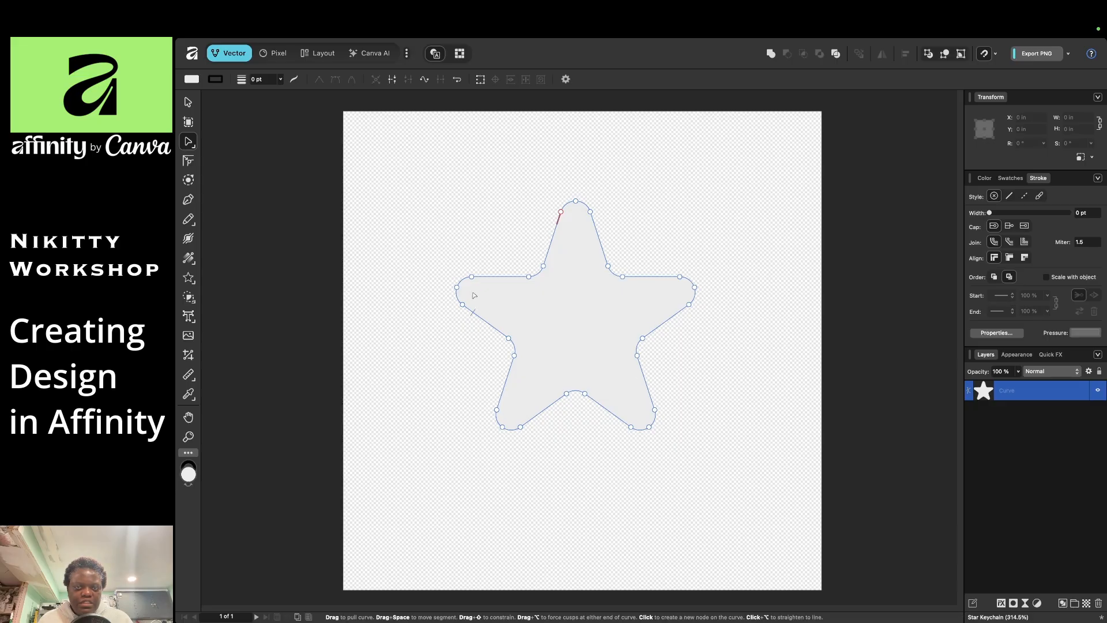
click(188, 102)
click(434, 157)
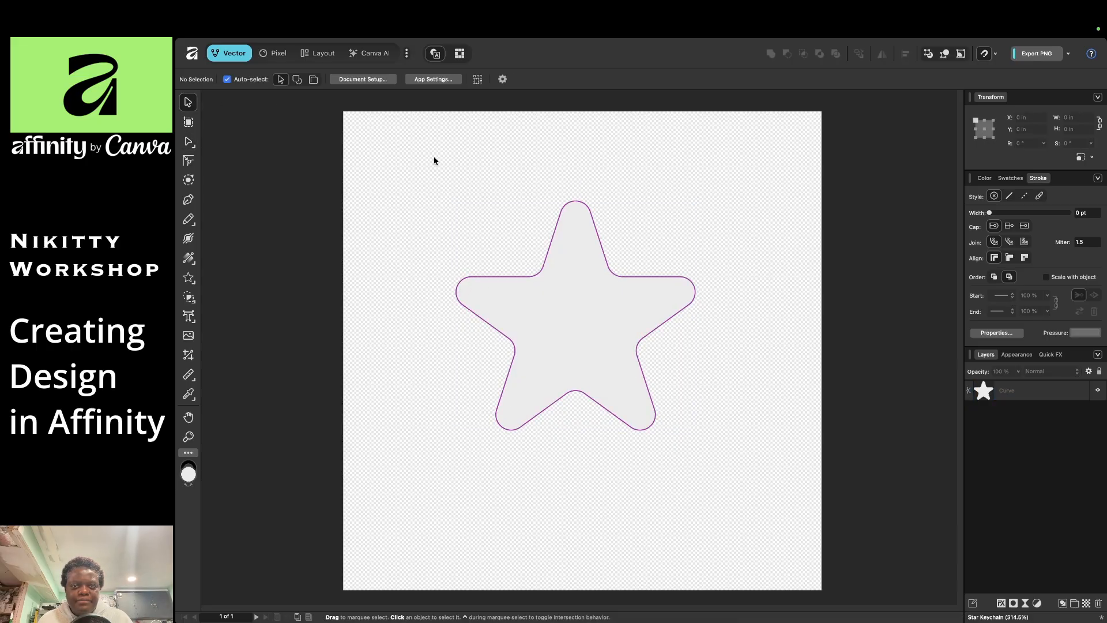
- Scale the star proportionally to a width of 2 in and center it on the page
click(580, 202)
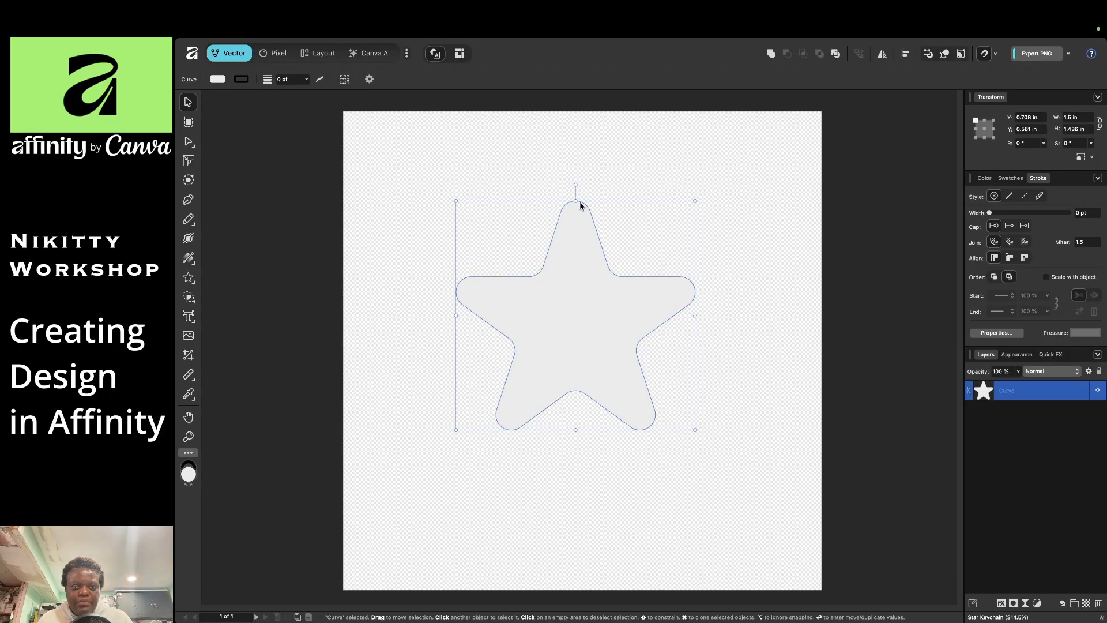
click(1074, 118)
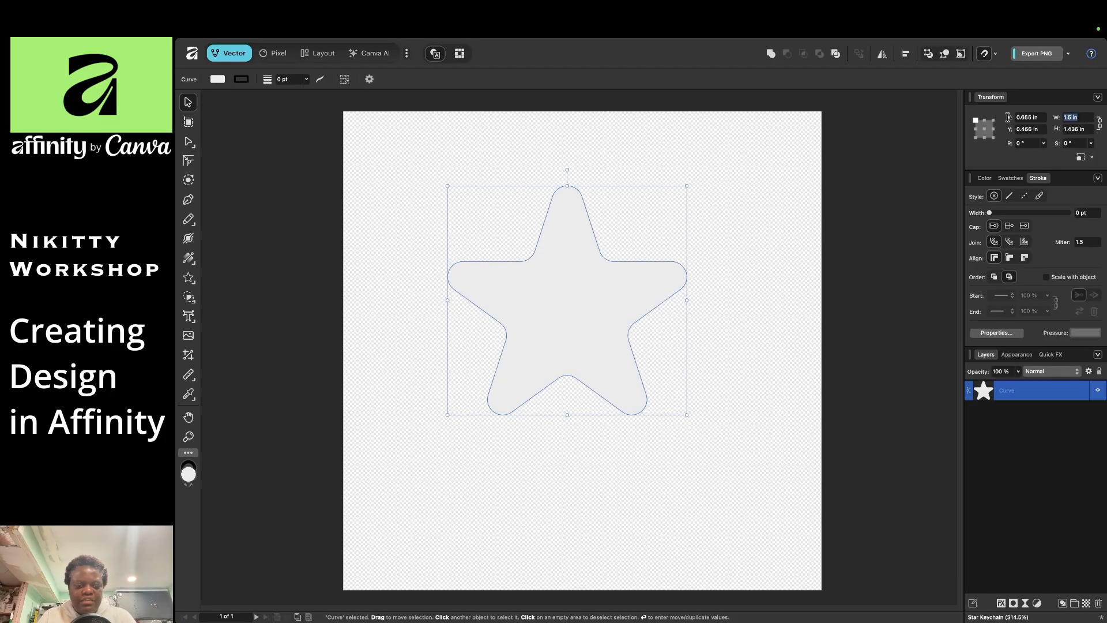
text(2)
key(Return)
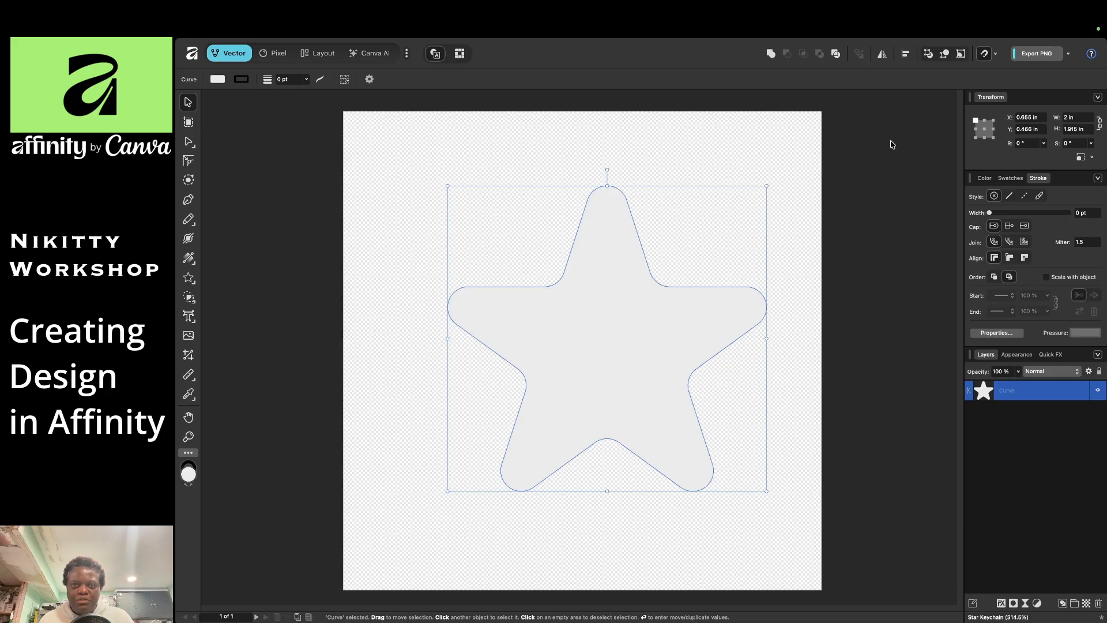
drag(613, 334, 629, 361)
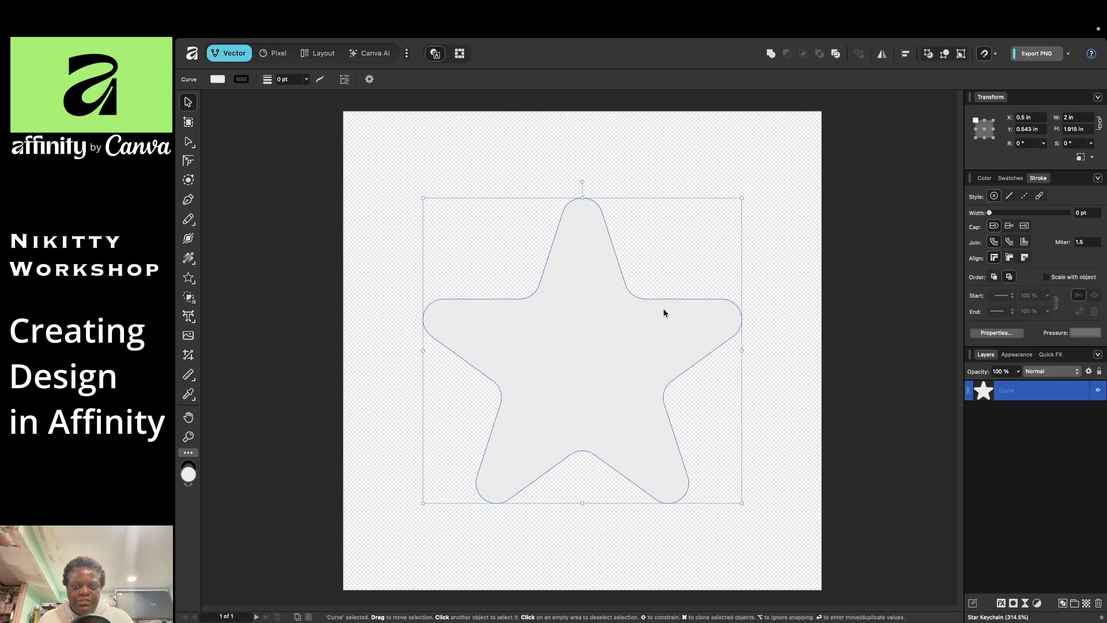
- Fill the star with golden yellow (#FFC200)
click(769, 255)
click(585, 349)
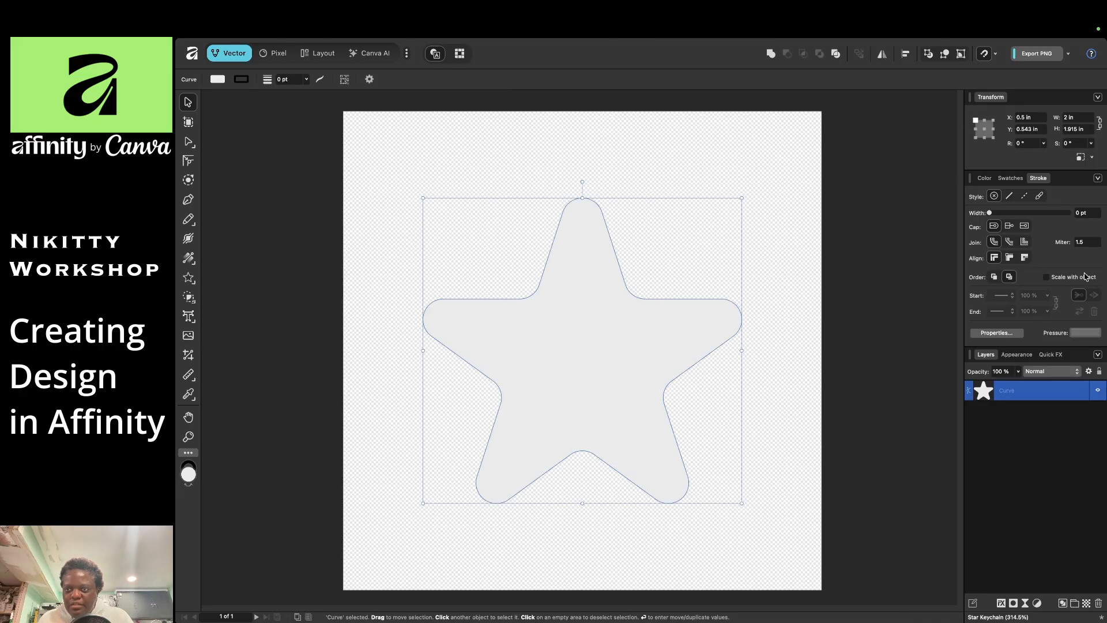
click(985, 178)
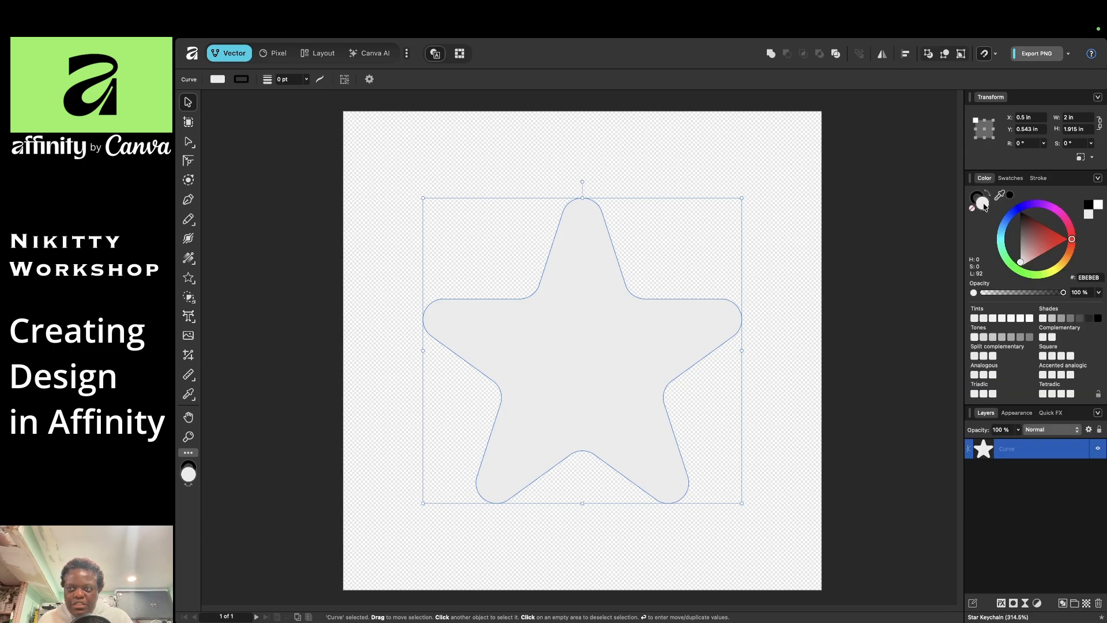
mouse_move(1067, 246)
mouse_down()
mouse_move(1053, 272)
mouse_move(1062, 266)
mouse_up()
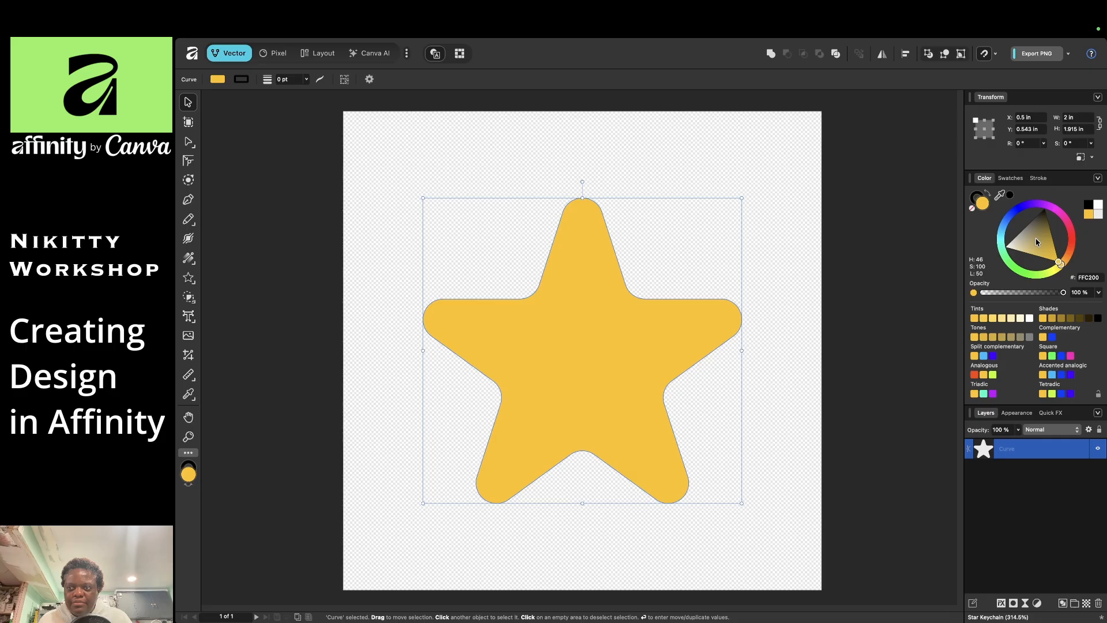
- Give the star a black outline with a stroke width of 6 pt
click(980, 197)
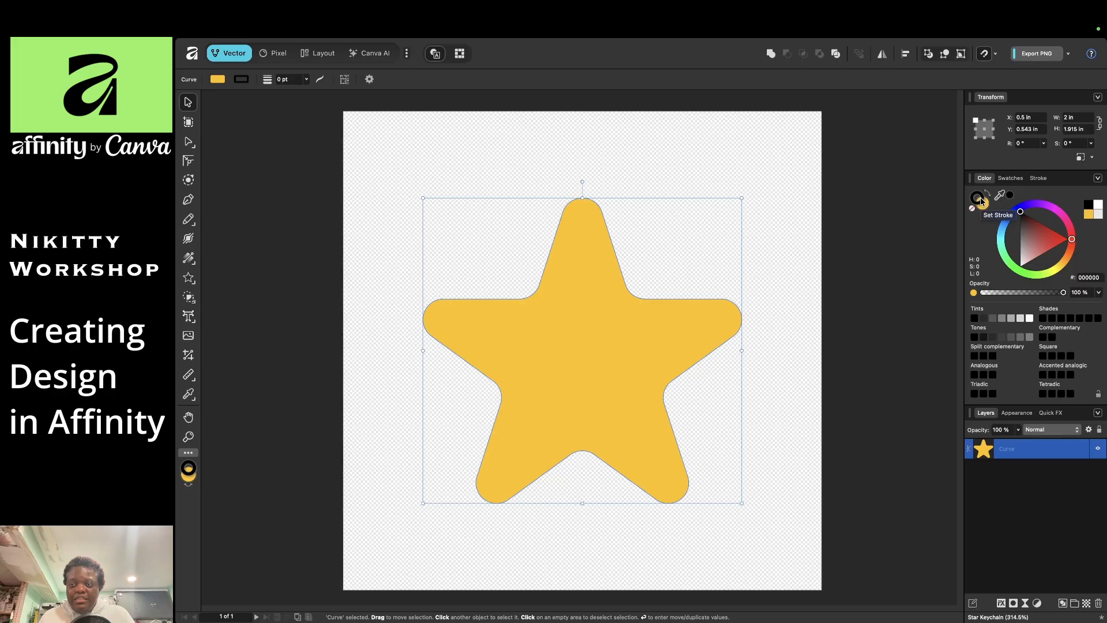
click(1040, 178)
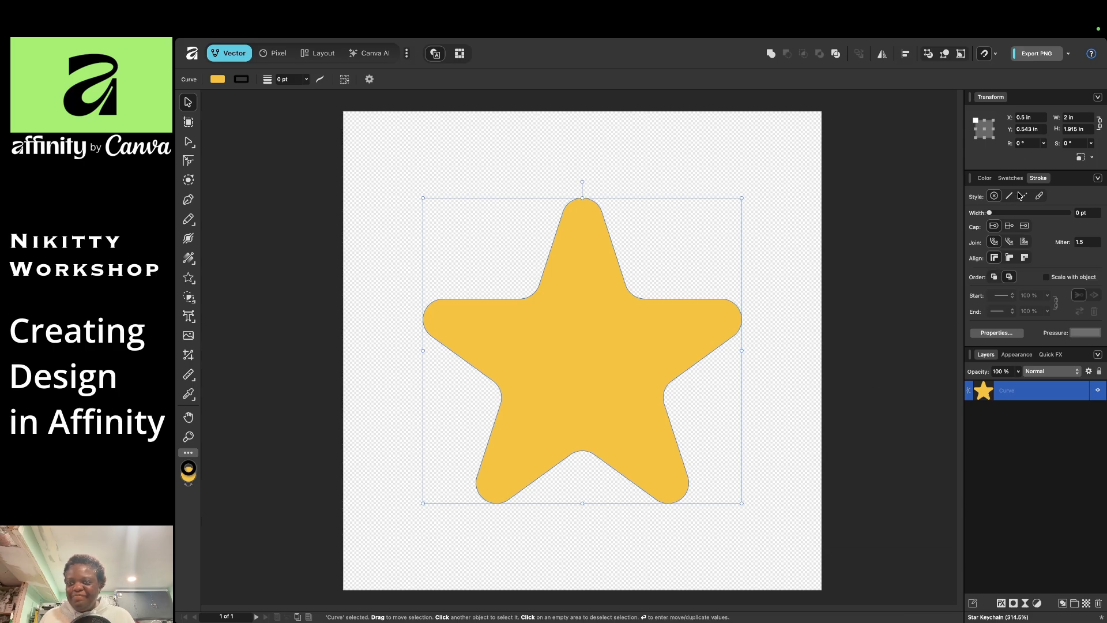
drag(990, 215, 1018, 221)
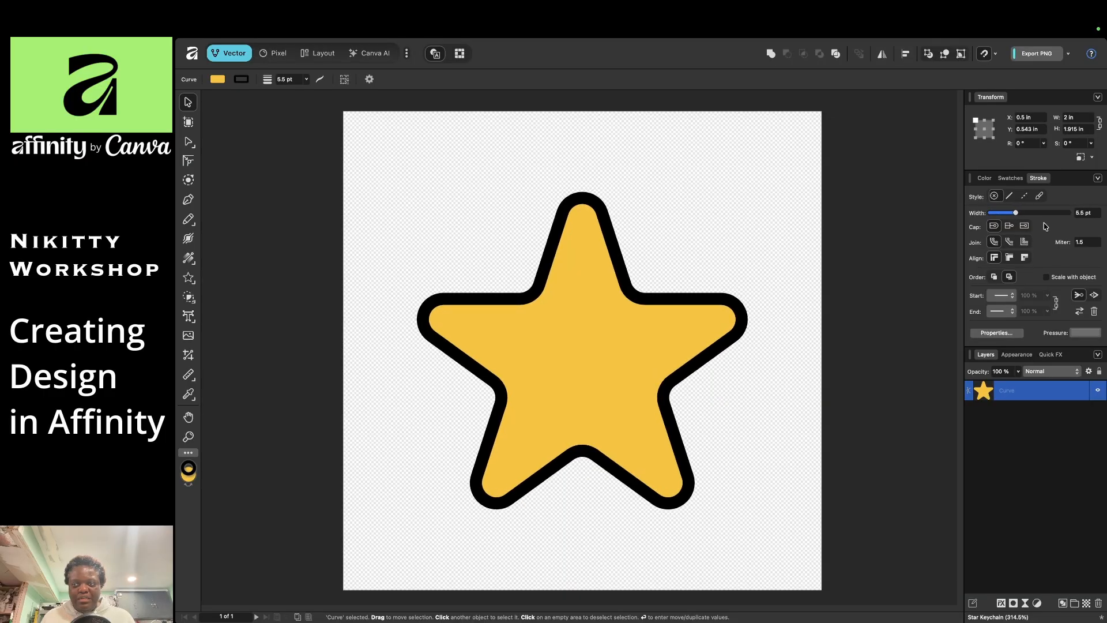
click(1094, 214)
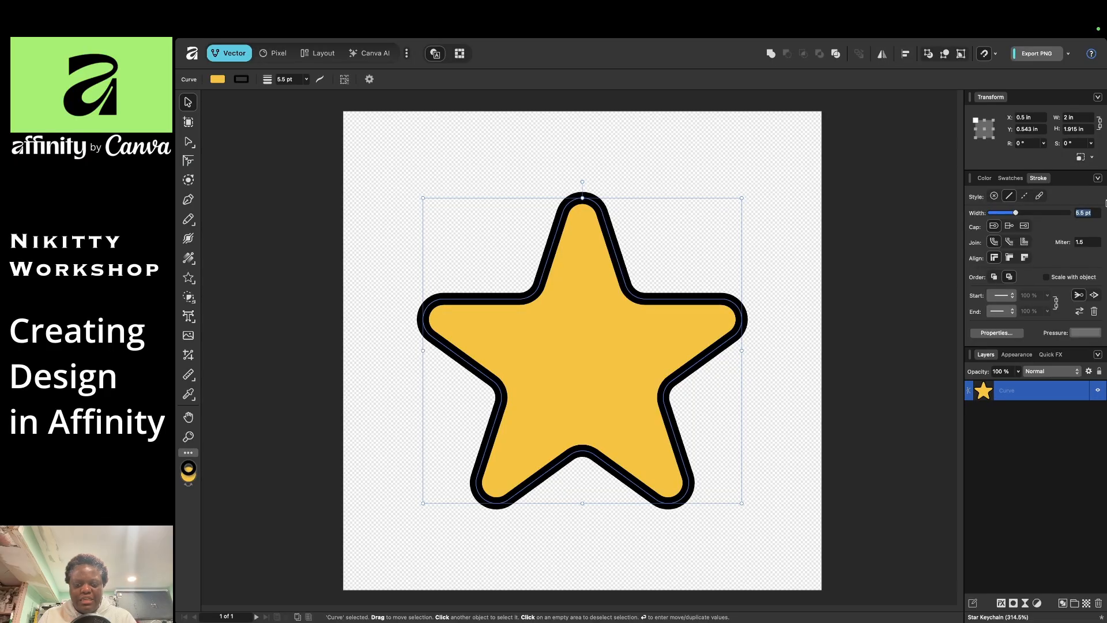
text(6)
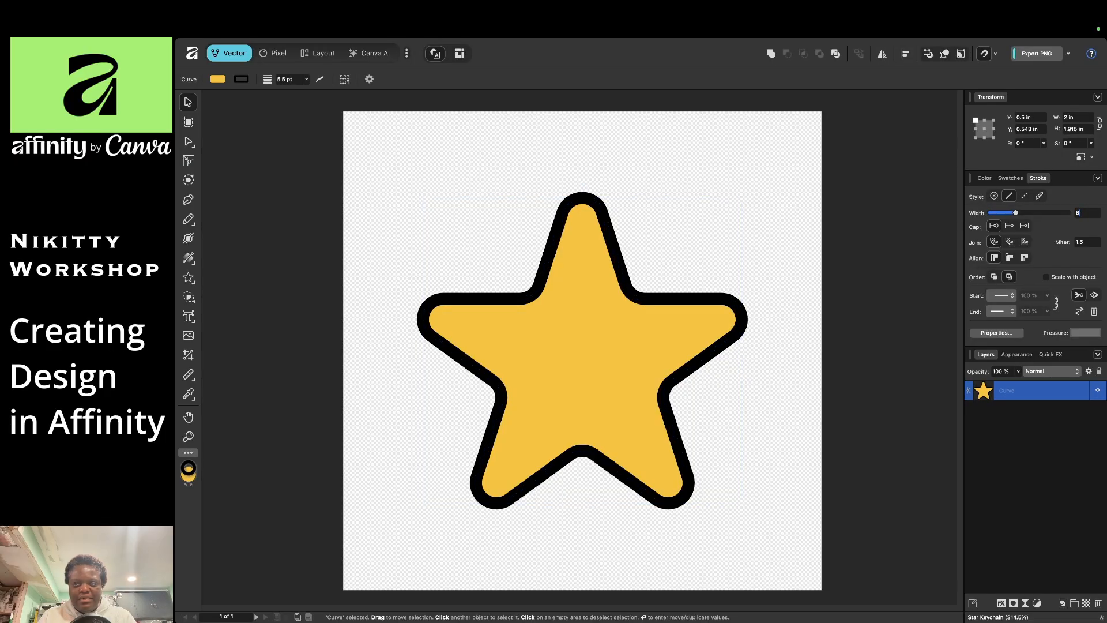
key(Return)
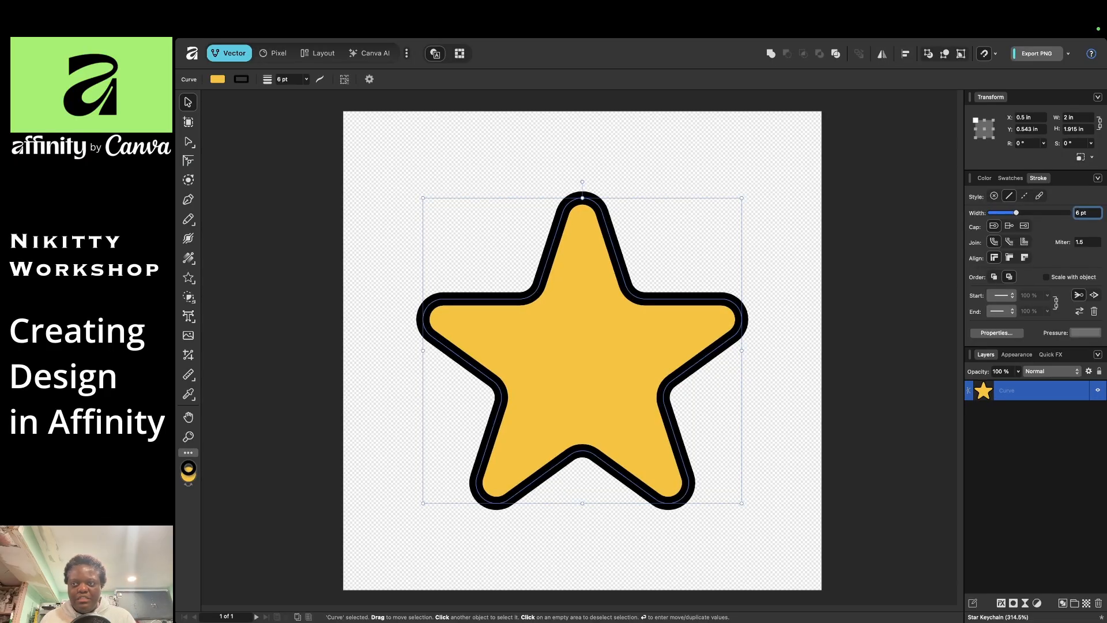
- Compare the star's stroke aligned to the inside, outside and center of its edge
click(1009, 258)
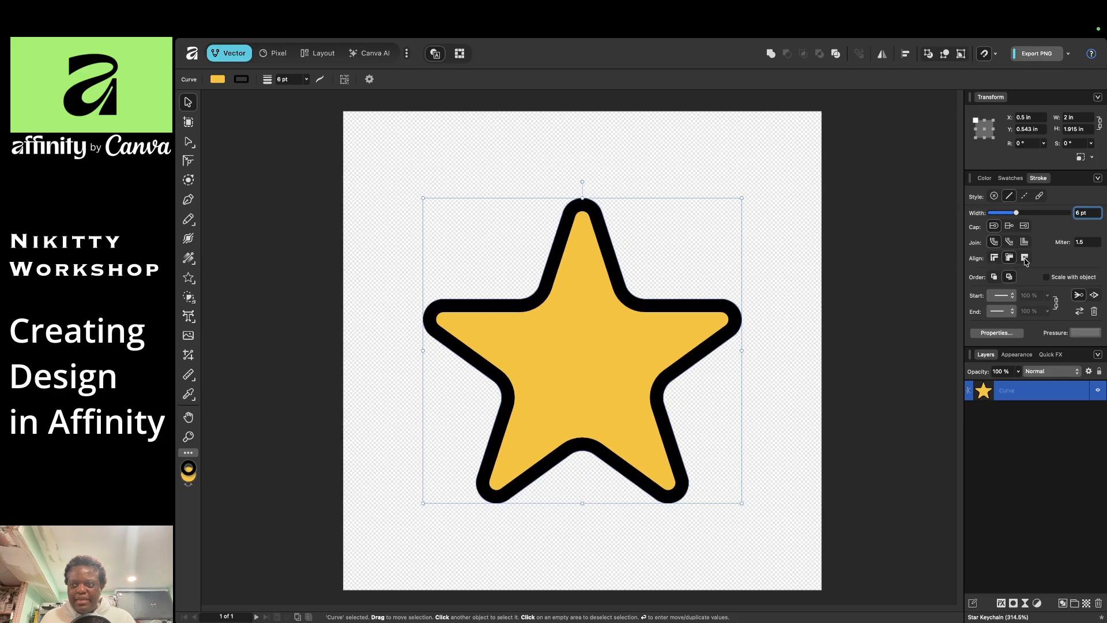
click(1025, 258)
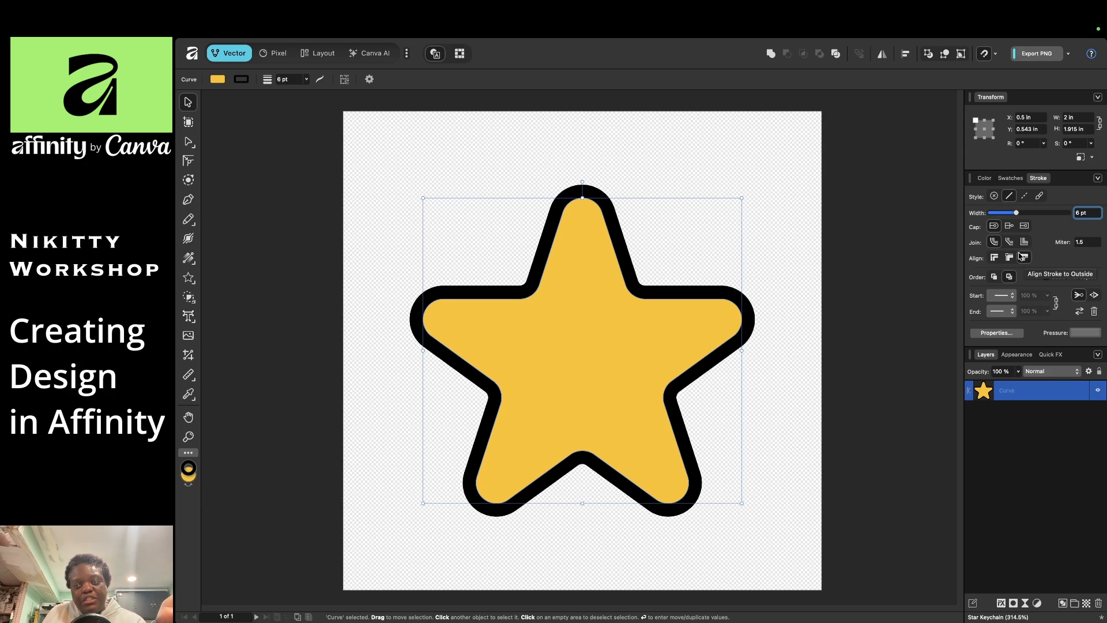
click(995, 258)
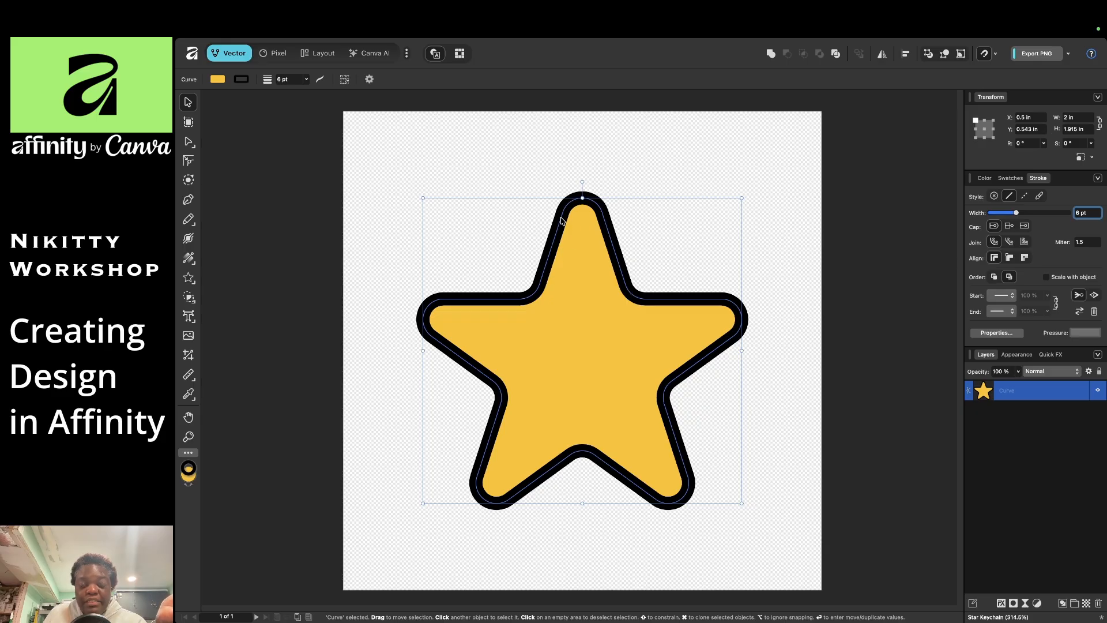
- Align the star's stroke to the outside and make it scale with the object
click(1025, 259)
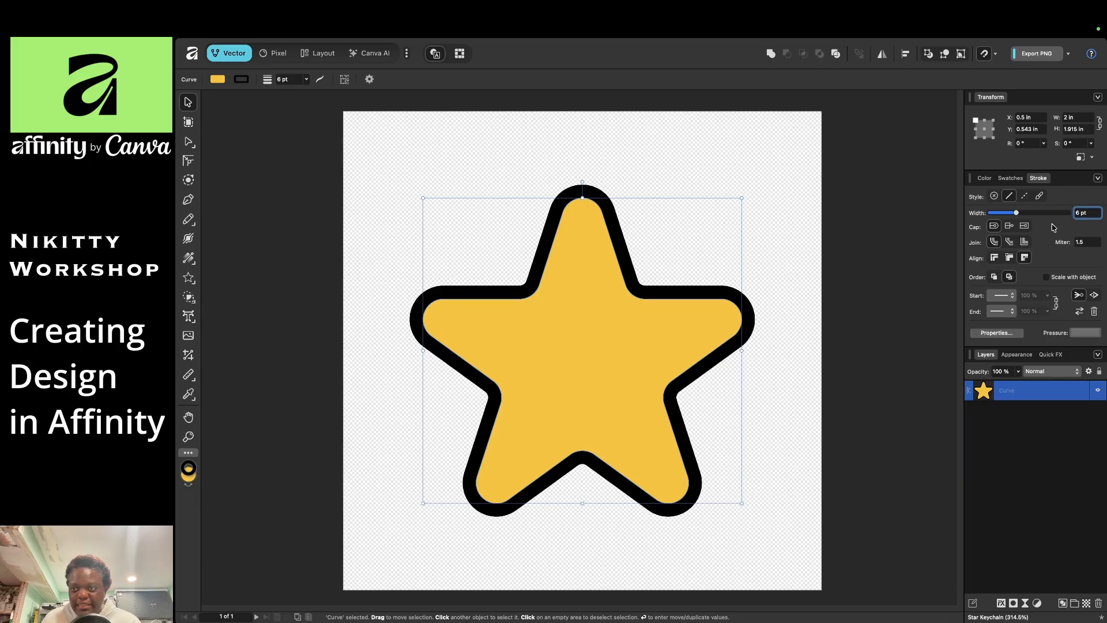
click(1046, 277)
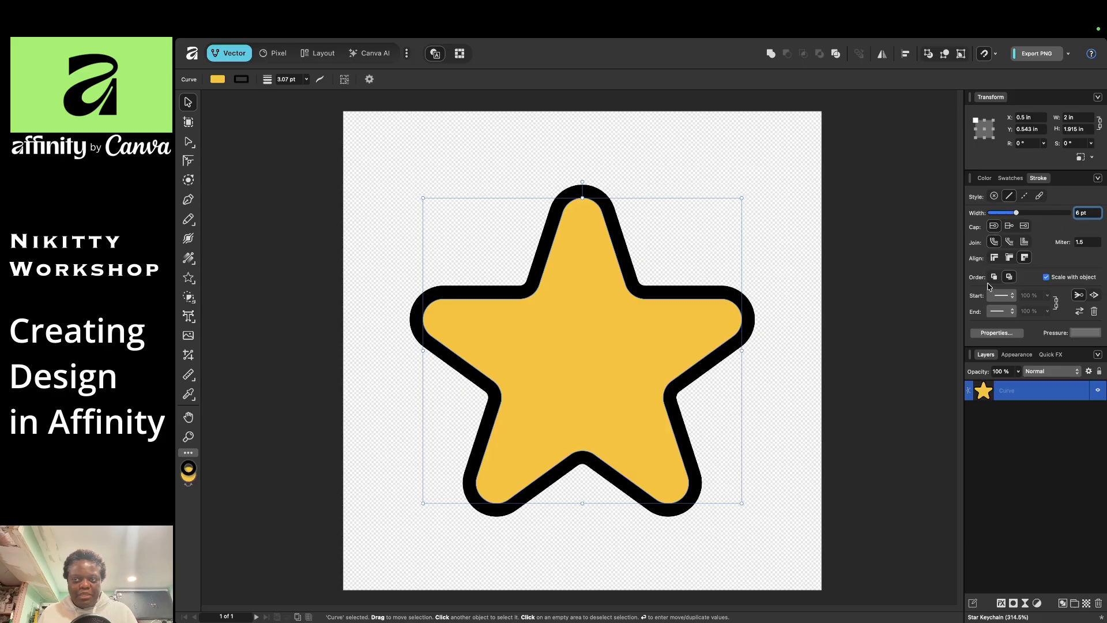
click(787, 272)
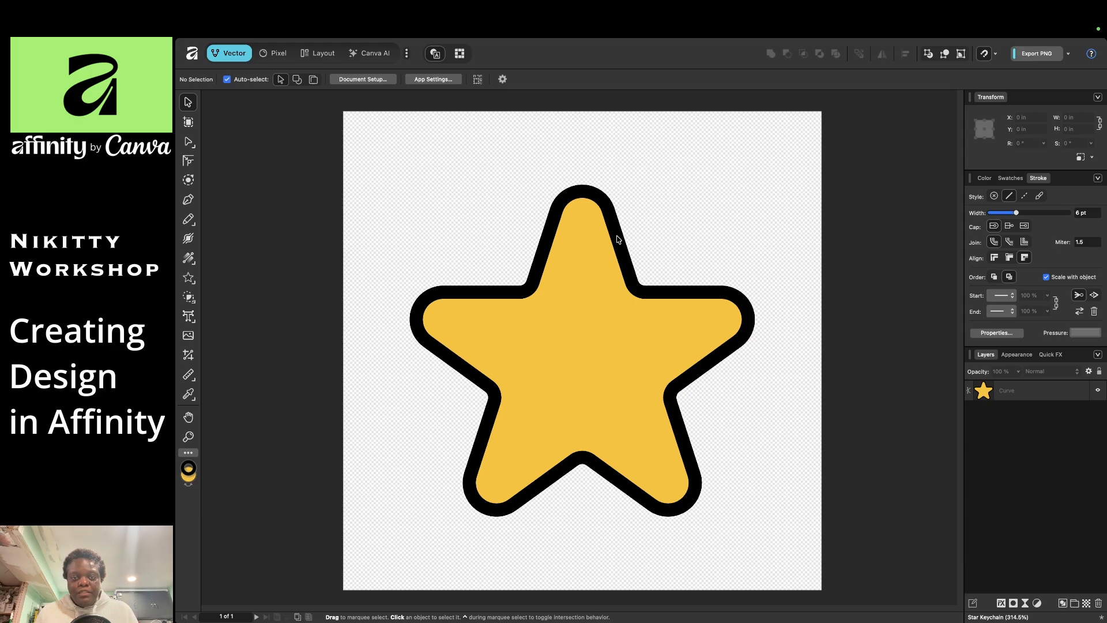
- Try expanding the star's stroke, inspect the resulting shapes in the outline view, and undo the expansion
click(631, 265)
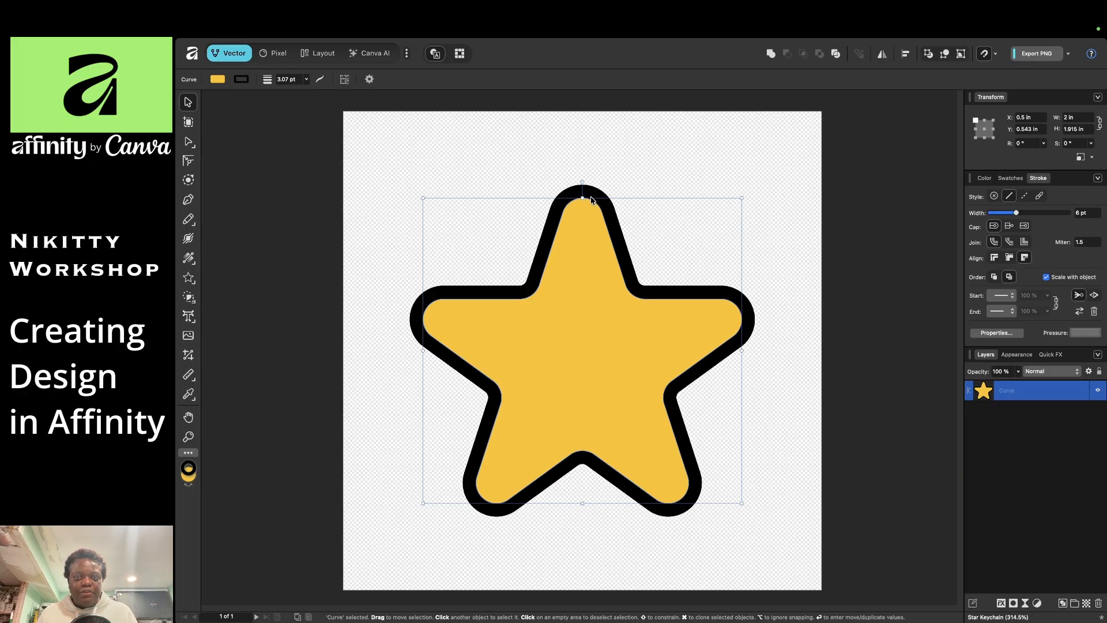
right_click(596, 272)
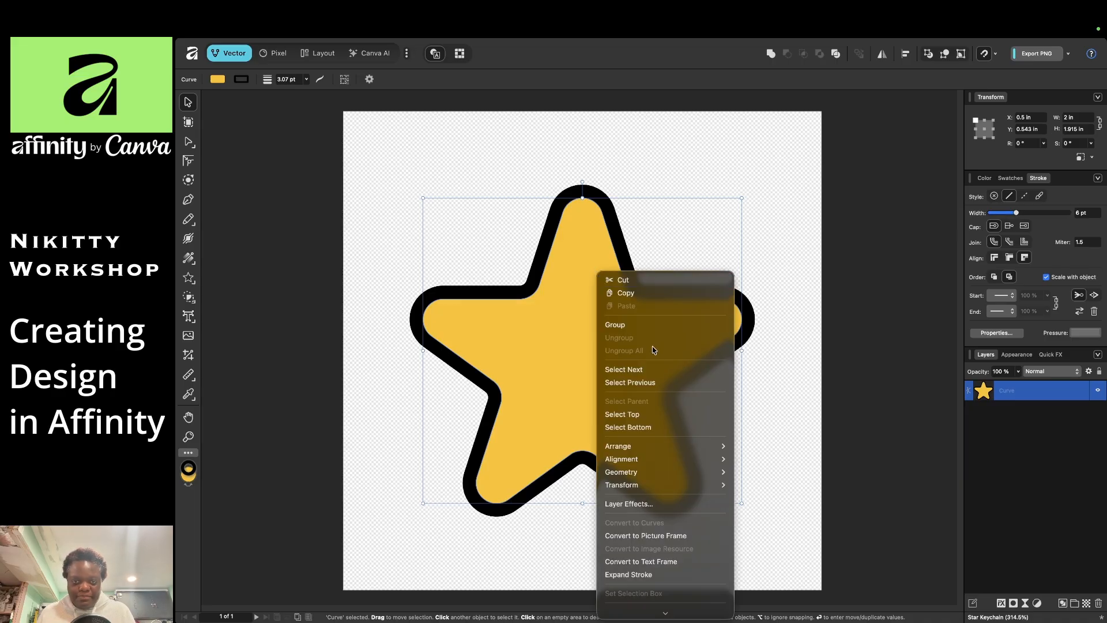
right_click(577, 287)
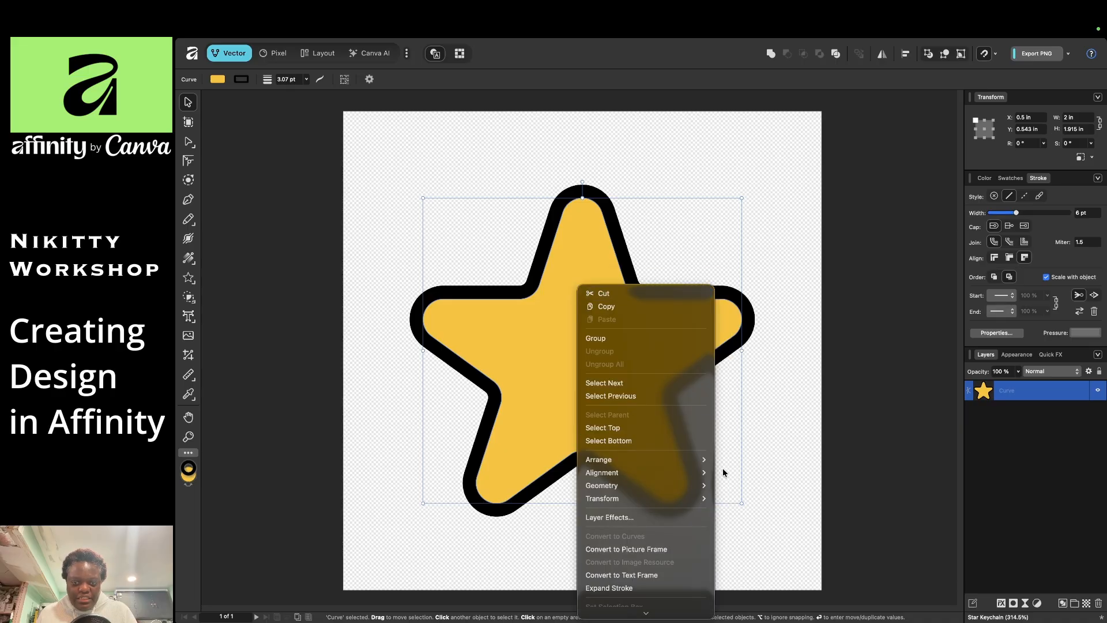
click(629, 588)
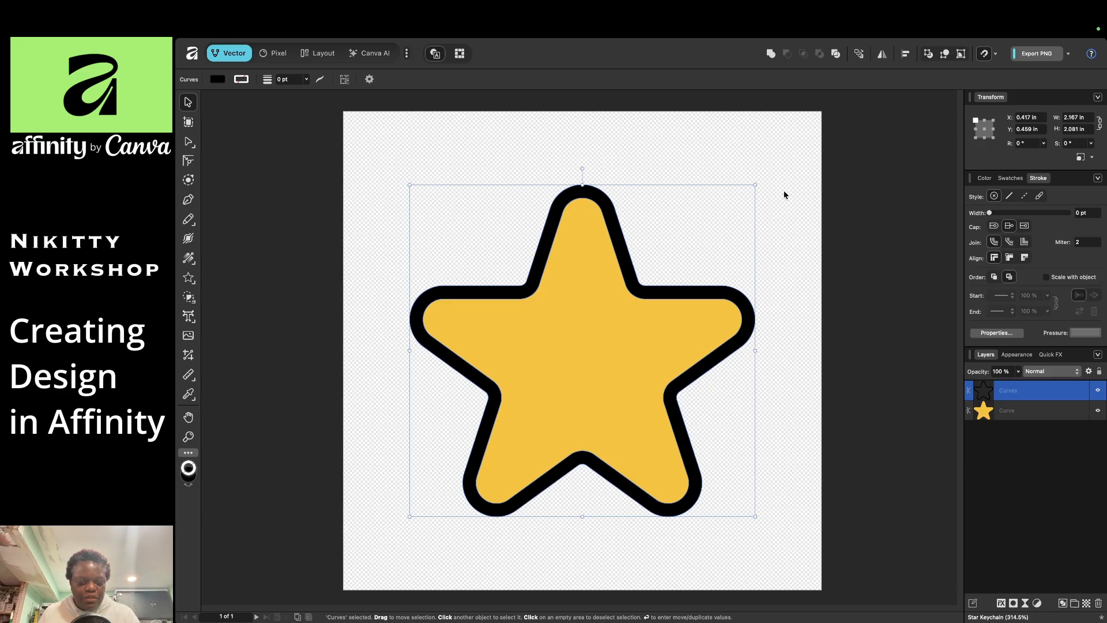
key(super+y)
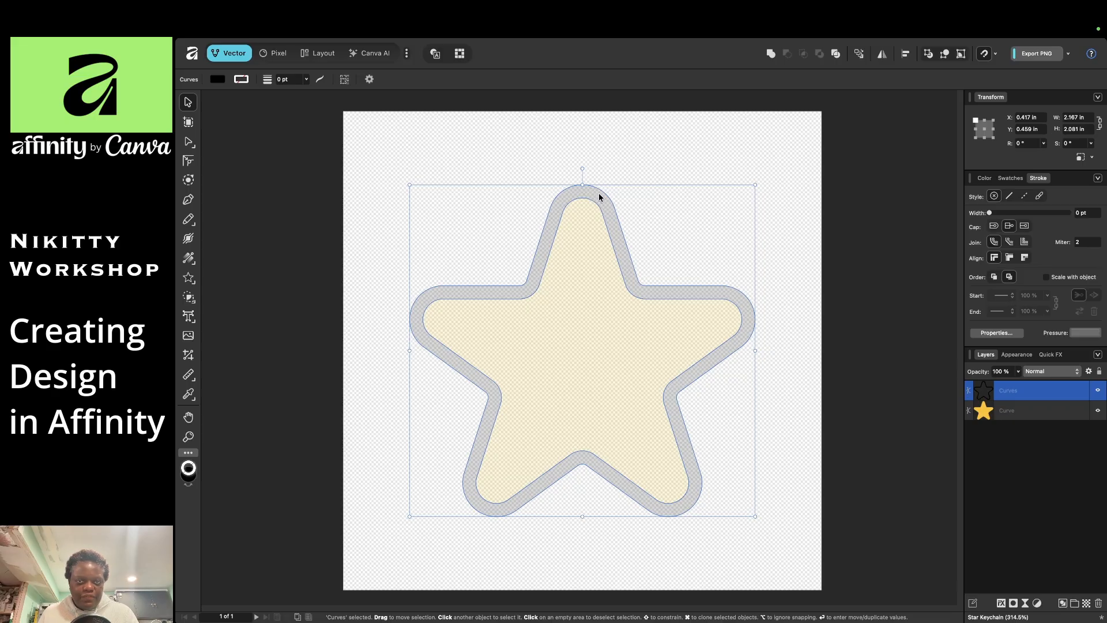
click(661, 157)
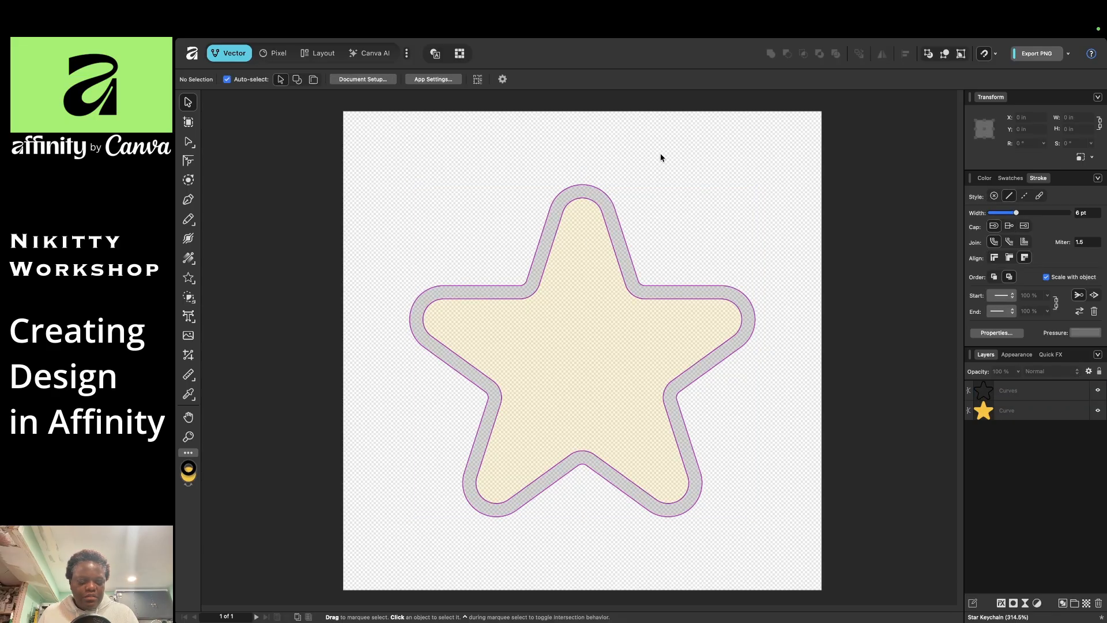
key(super+z)
key(super+z)
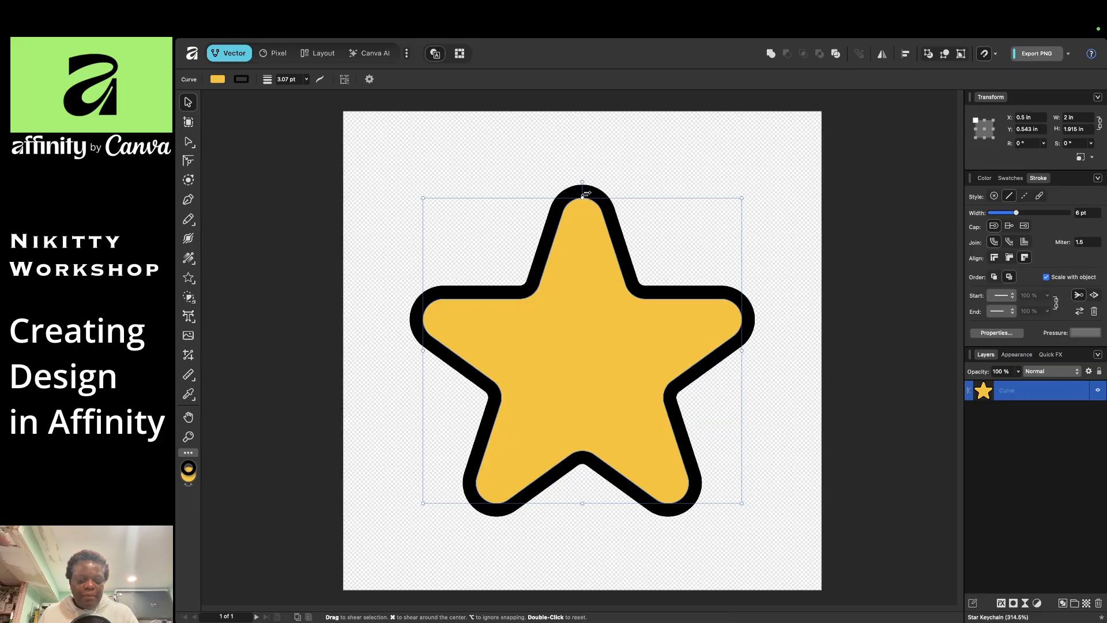
- Expand the star's stroke into a separate shape, comparing the paths in the outline view before returning to the normal view
key(ctrl+w)
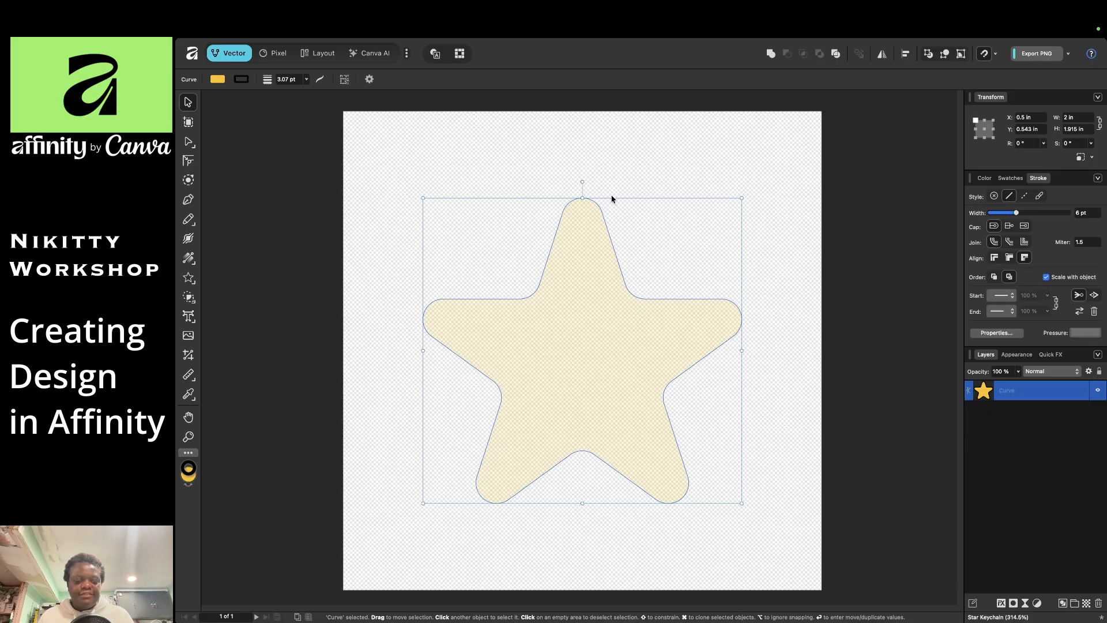
right_click(590, 285)
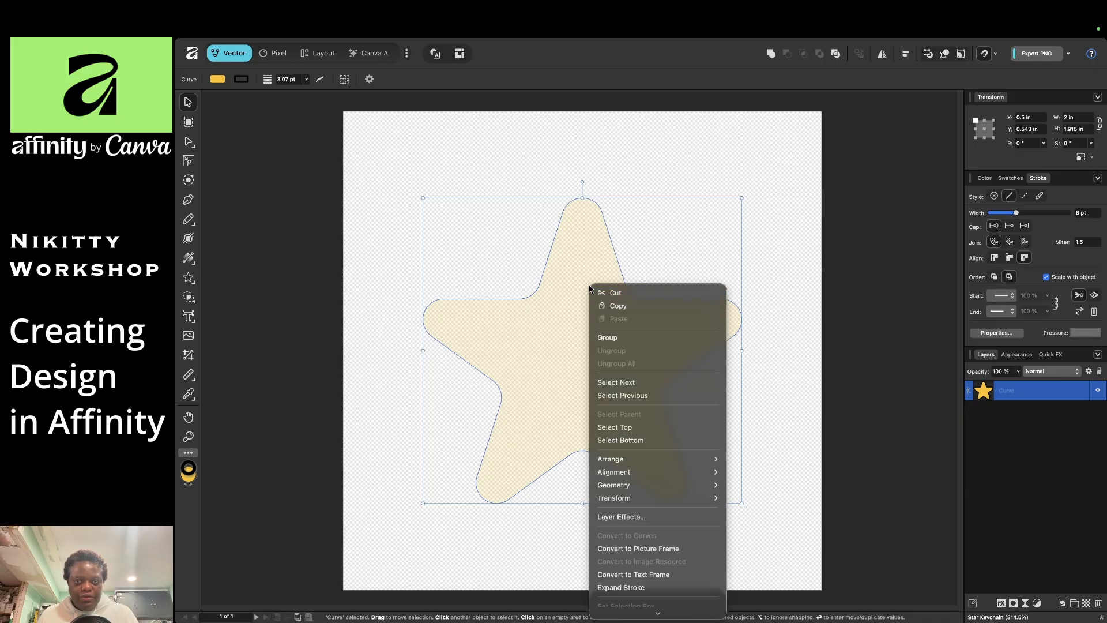
click(650, 587)
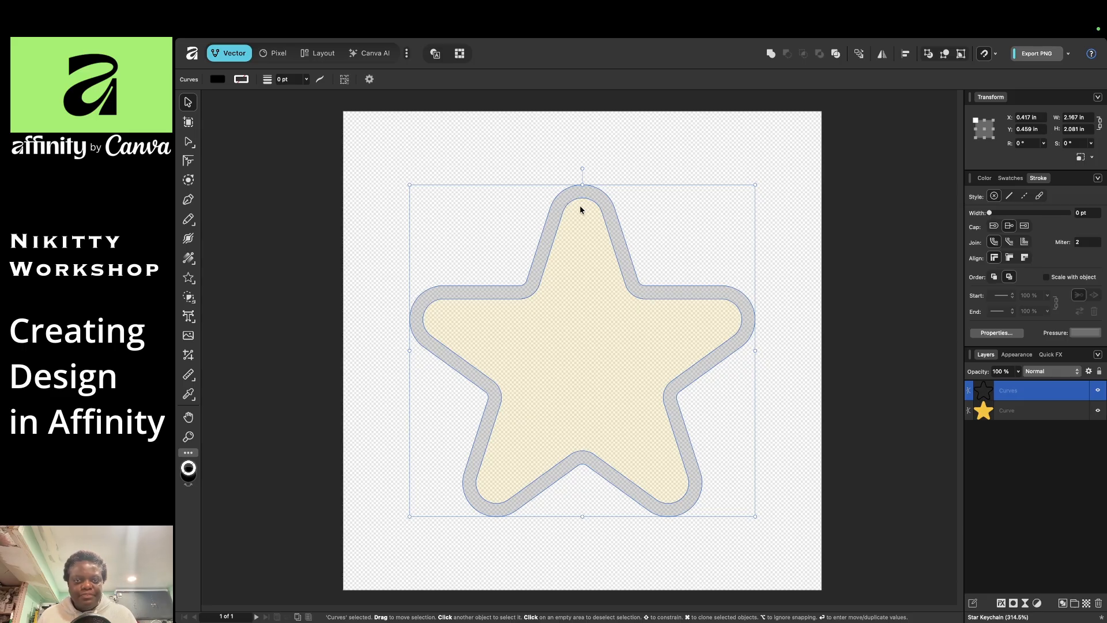
key(super+y)
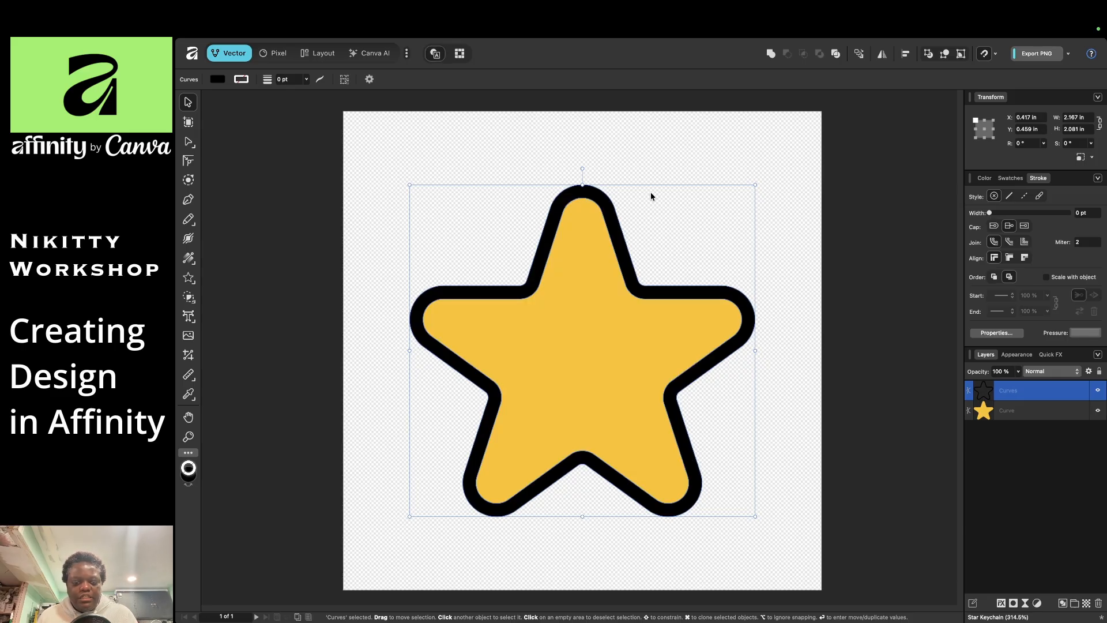
click(668, 158)
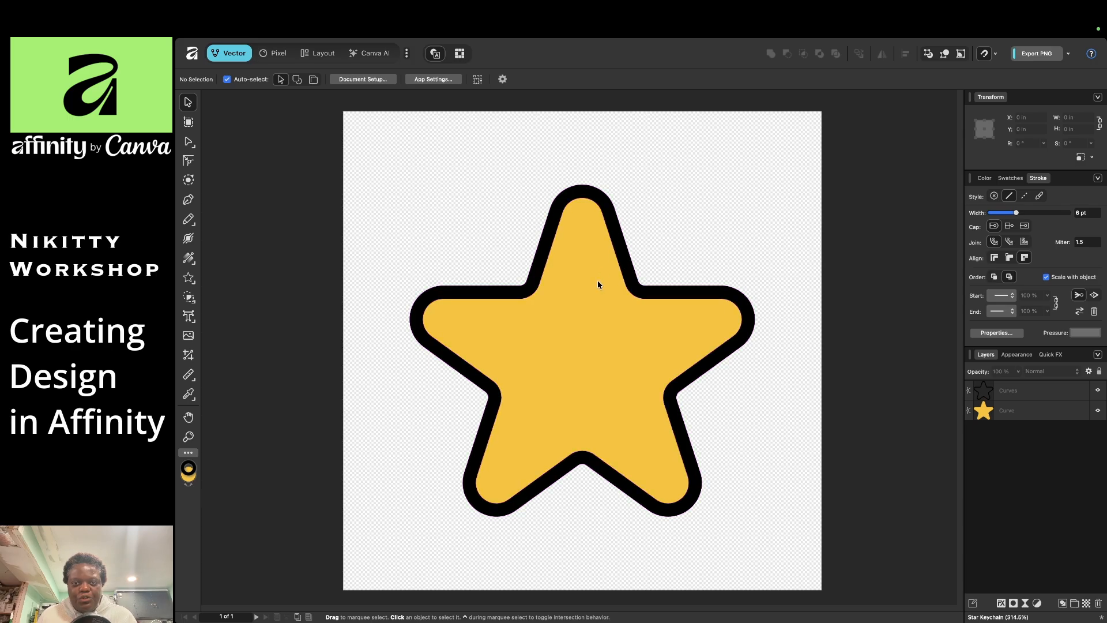
mouse_move(628, 257)
mouse_down()
mouse_move(602, 250)
mouse_move(714, 344)
mouse_move(622, 242)
mouse_up()
key(super+z)
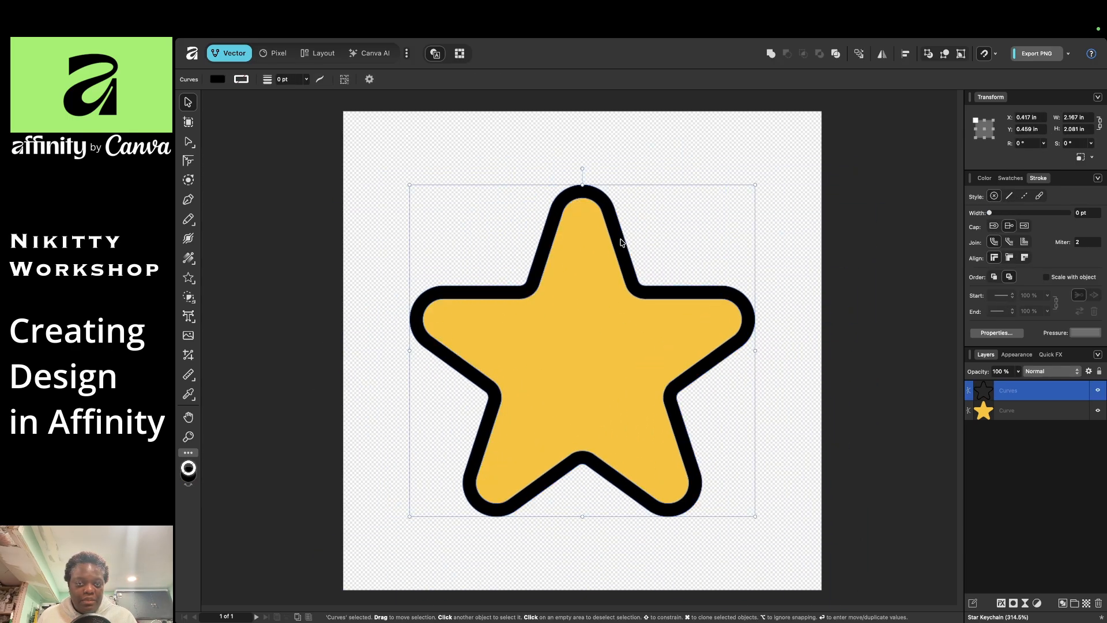
click(797, 187)
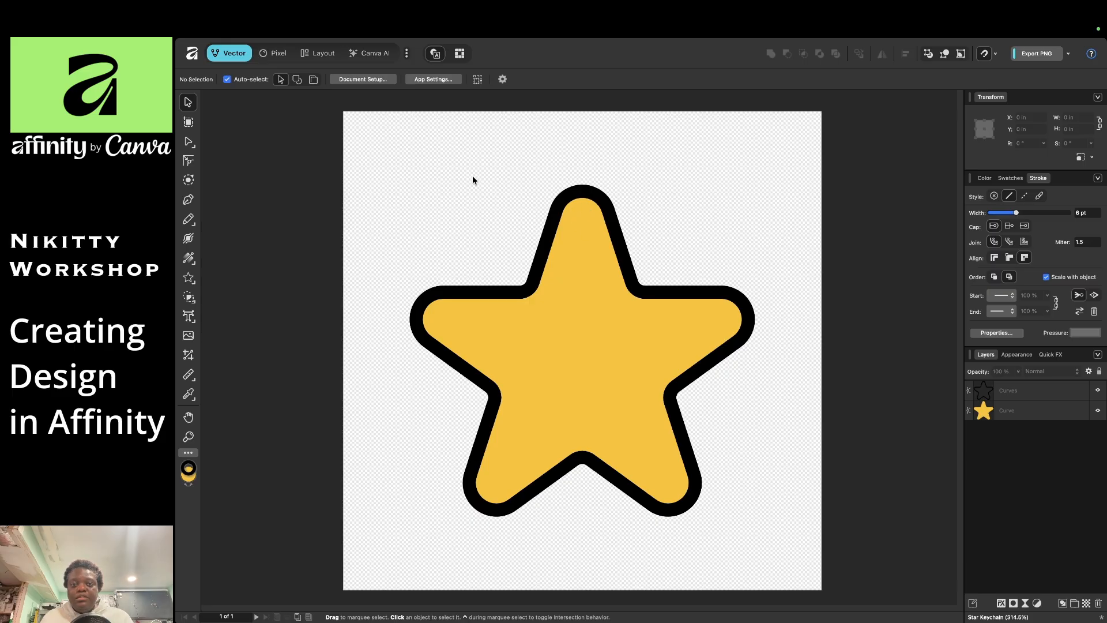
- Resize the star and its outline together proportionally to an overall width of 2 in
key(super+a)
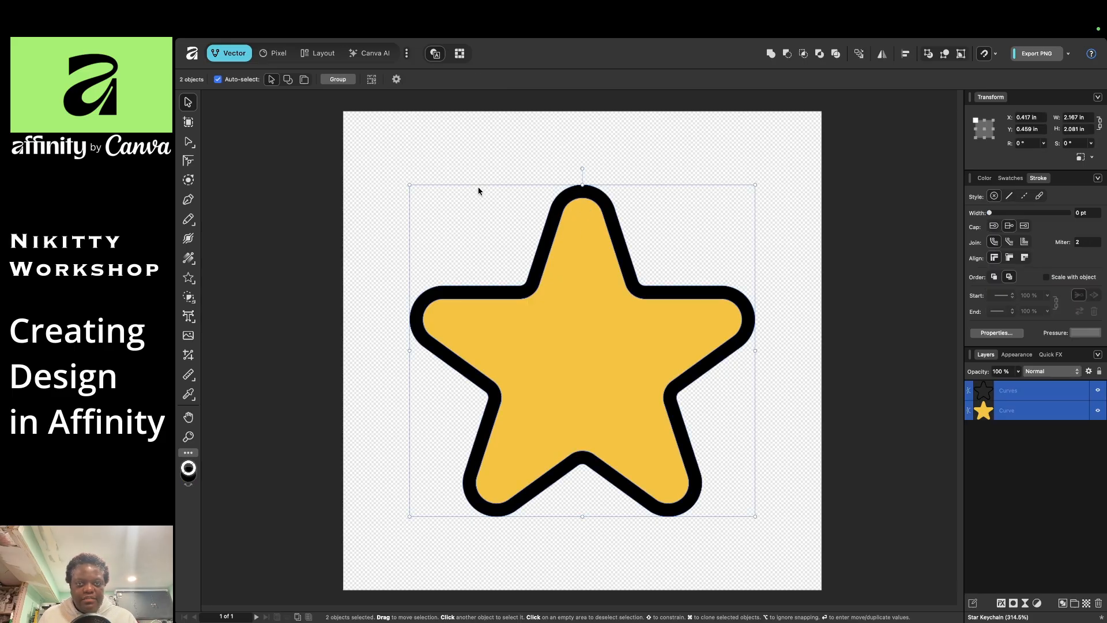
click(1088, 117)
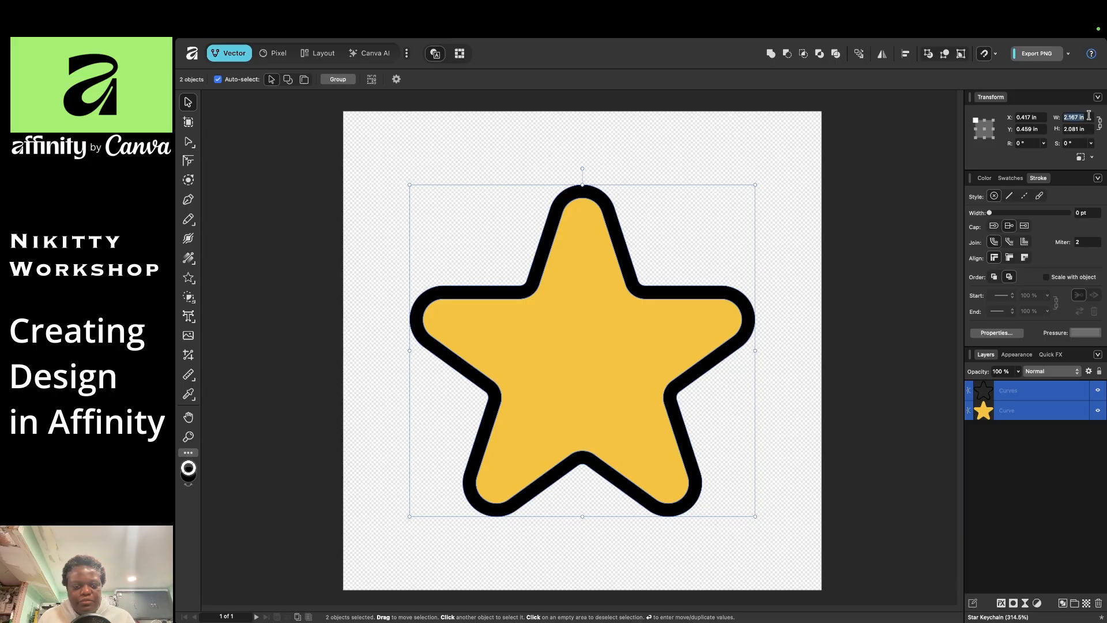
text(2)
key(Return)
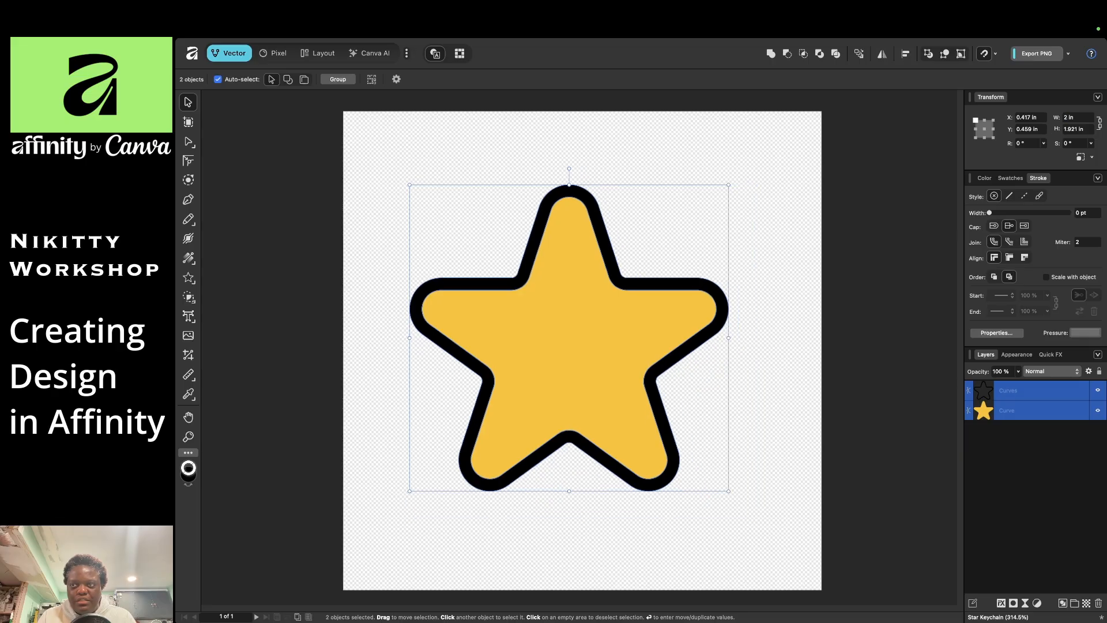
click(754, 266)
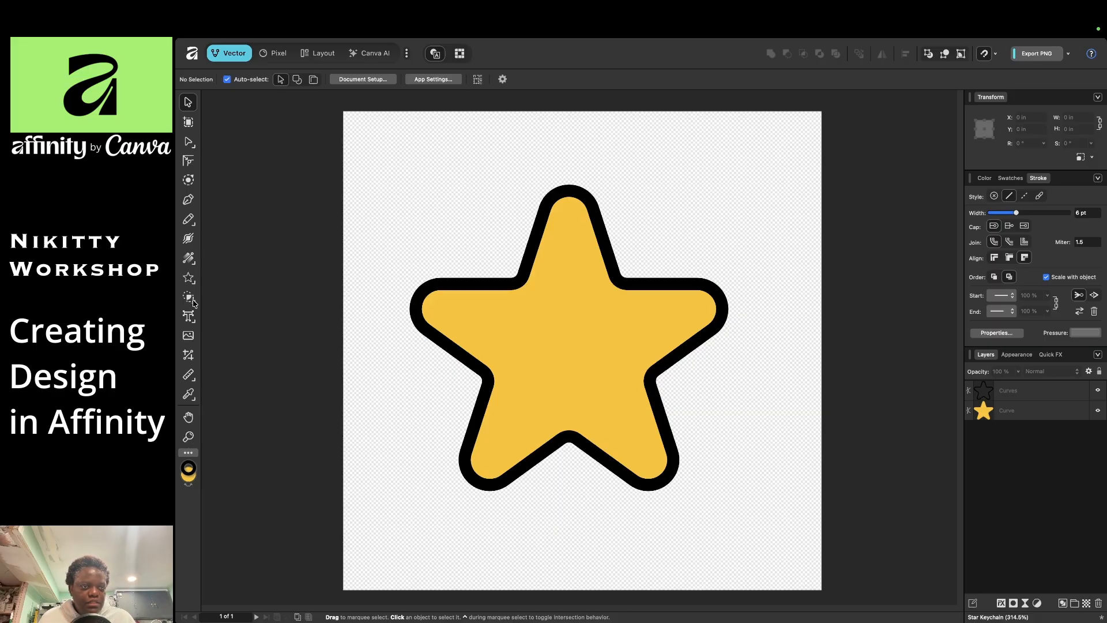
- Draw a circle about 0.21 in across above the star's left arm and remove its stroke
click(193, 281)
click(194, 284)
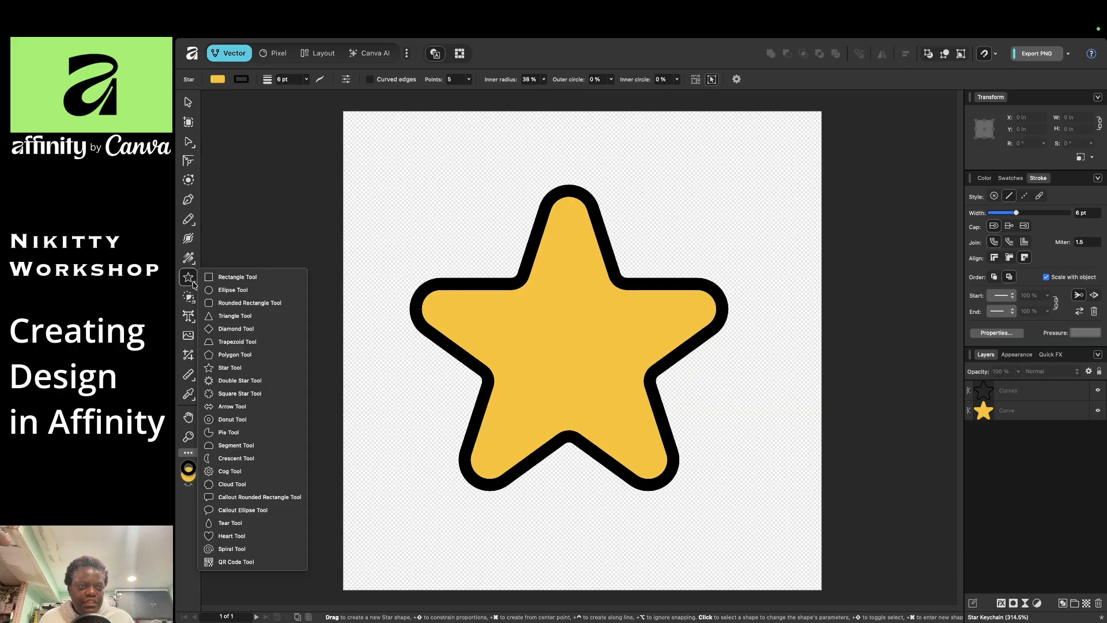
click(232, 290)
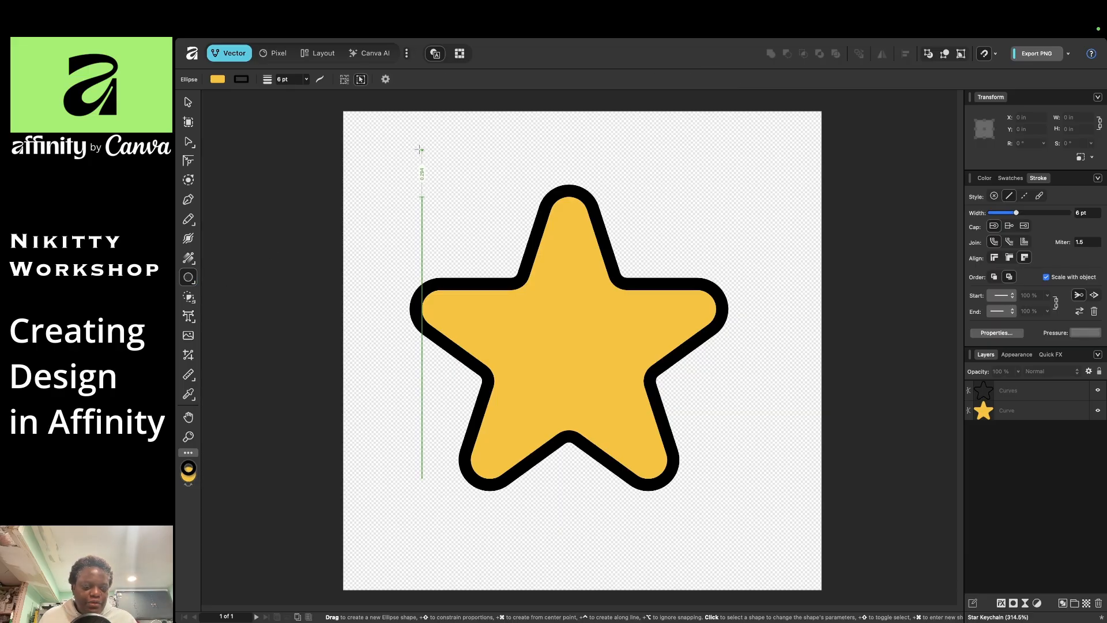
mouse_move(420, 150)
mouse_down()
mouse_move(484, 192)
mouse_move(461, 174)
mouse_up()
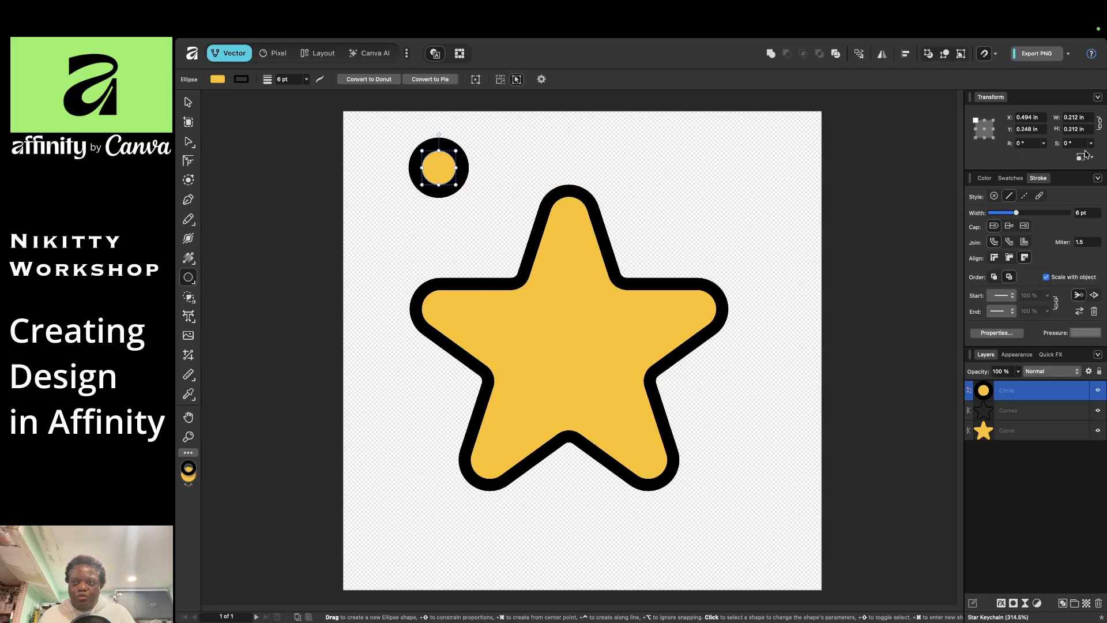
click(995, 197)
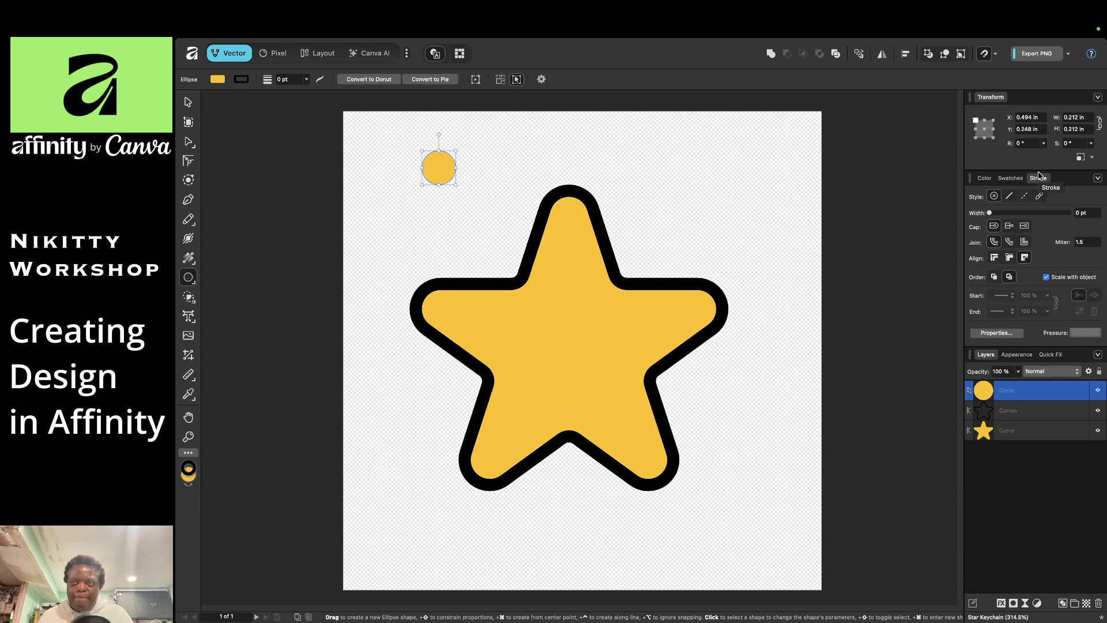
- Resize the small circle proportionally to a width of 0.1 in
click(188, 104)
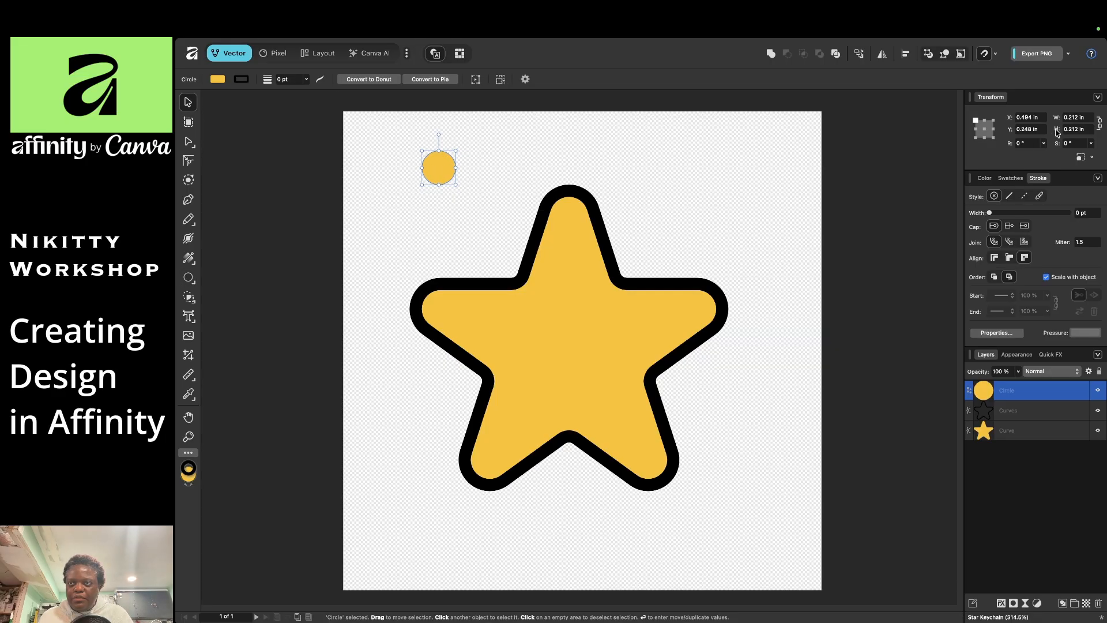
click(1089, 117)
drag(1089, 117, 1070, 117)
key(BackSpace)
key(Return)
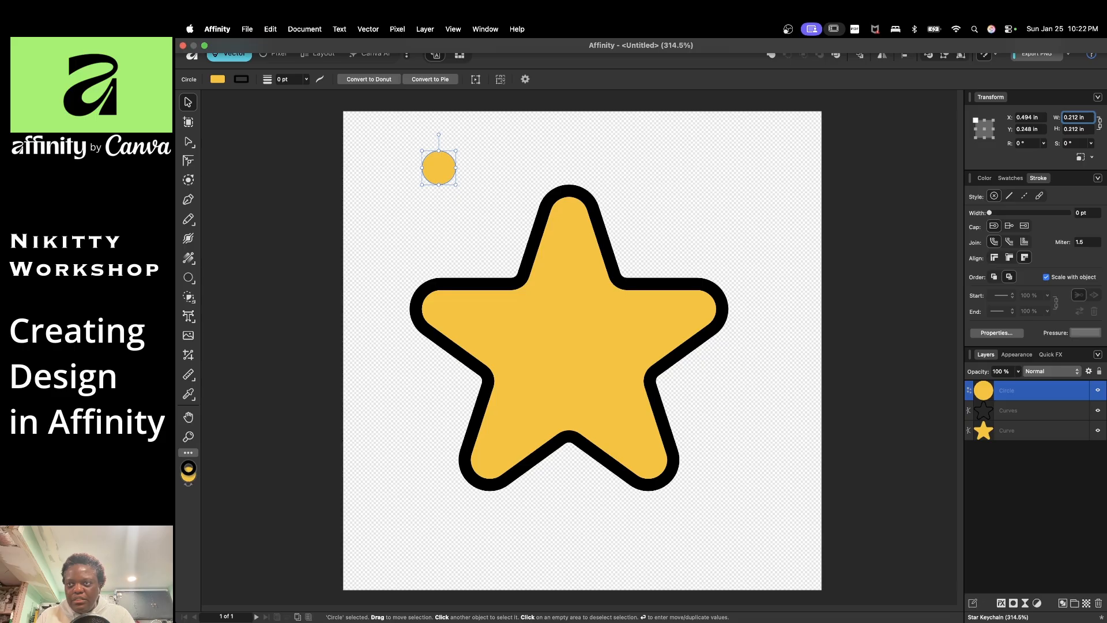
click(1090, 117)
drag(1090, 117, 1071, 118)
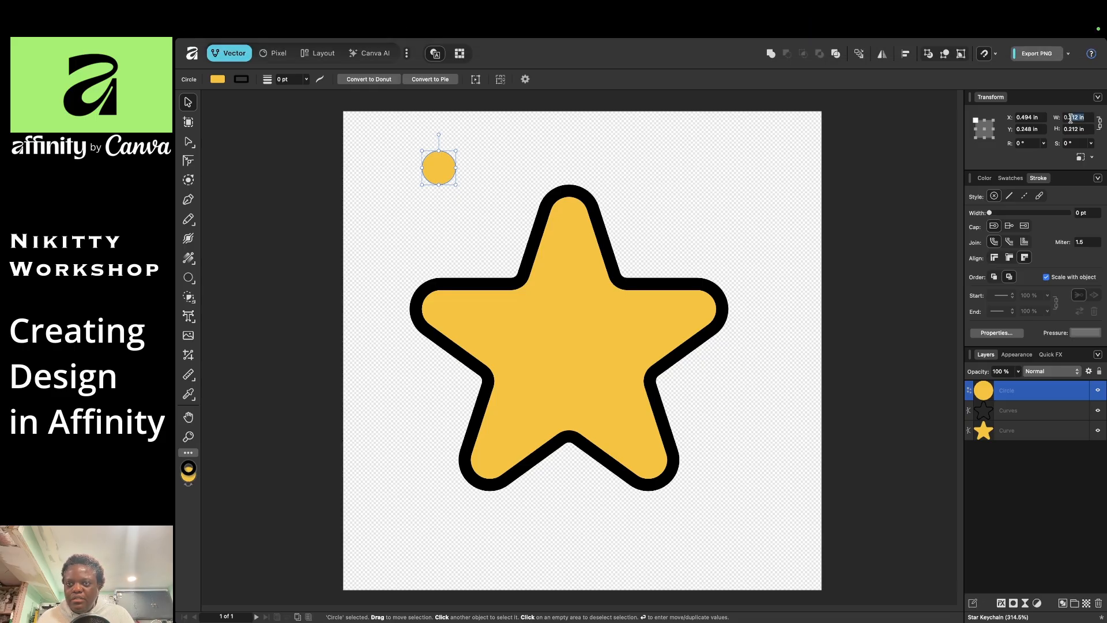
key(BackSpace)
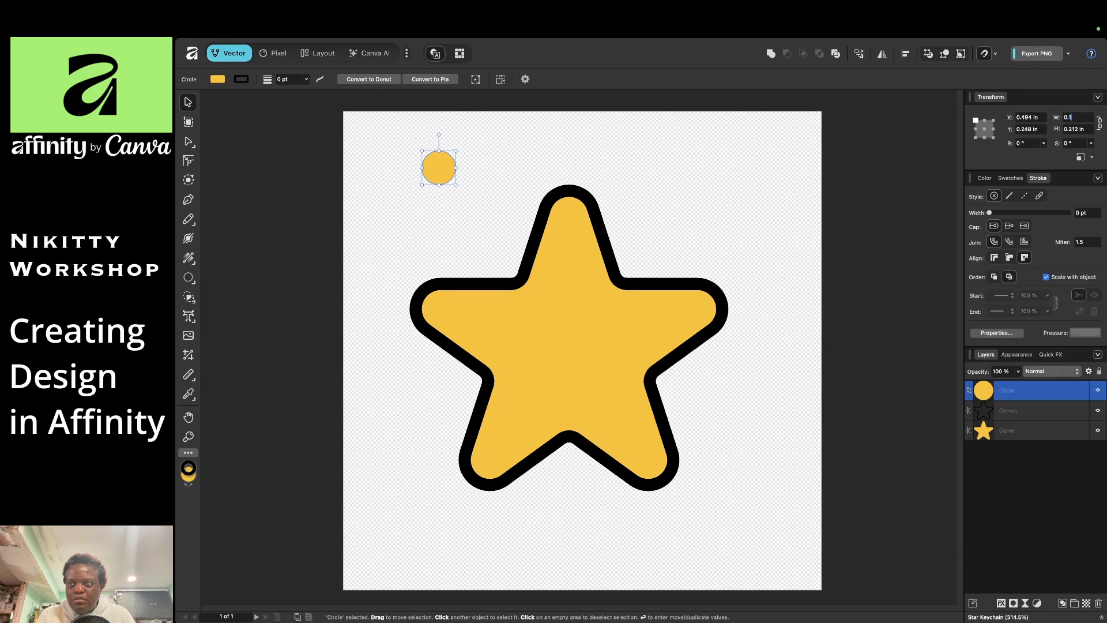
text(1)
key(Return)
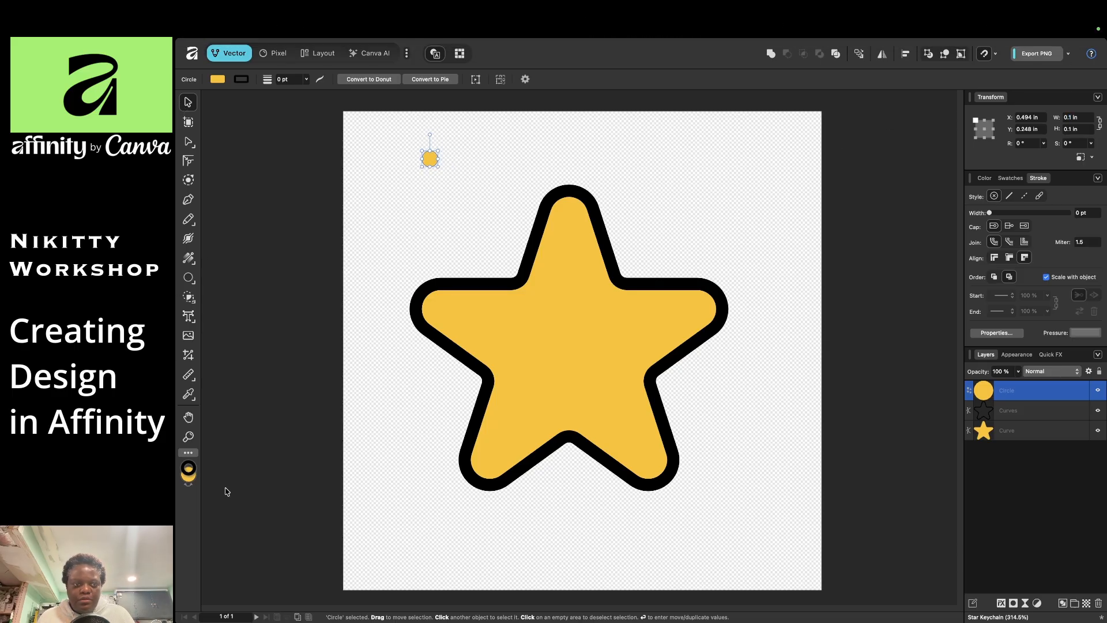
- Swap the small circle's fill and stroke colours and place it inside the star's upper point
click(188, 485)
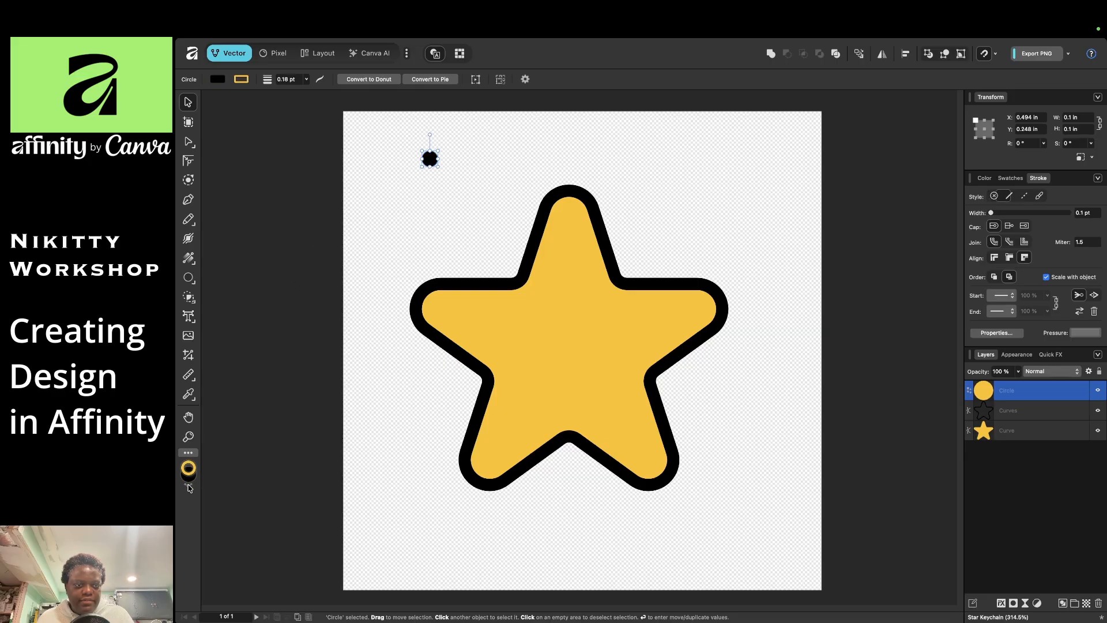
drag(430, 162, 570, 213)
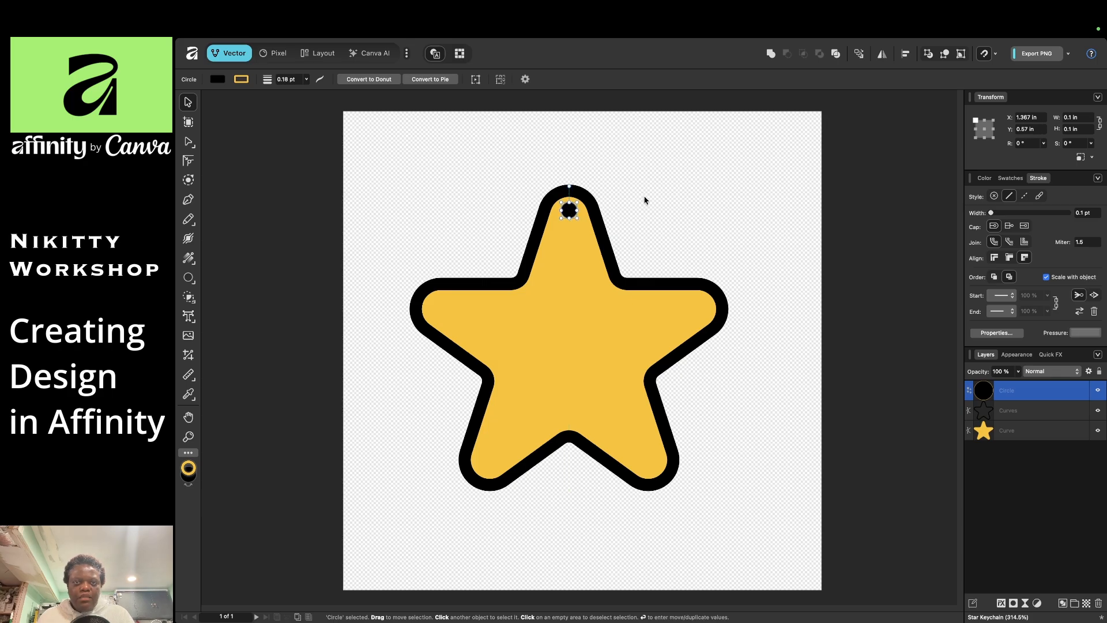
click(643, 198)
click(566, 237)
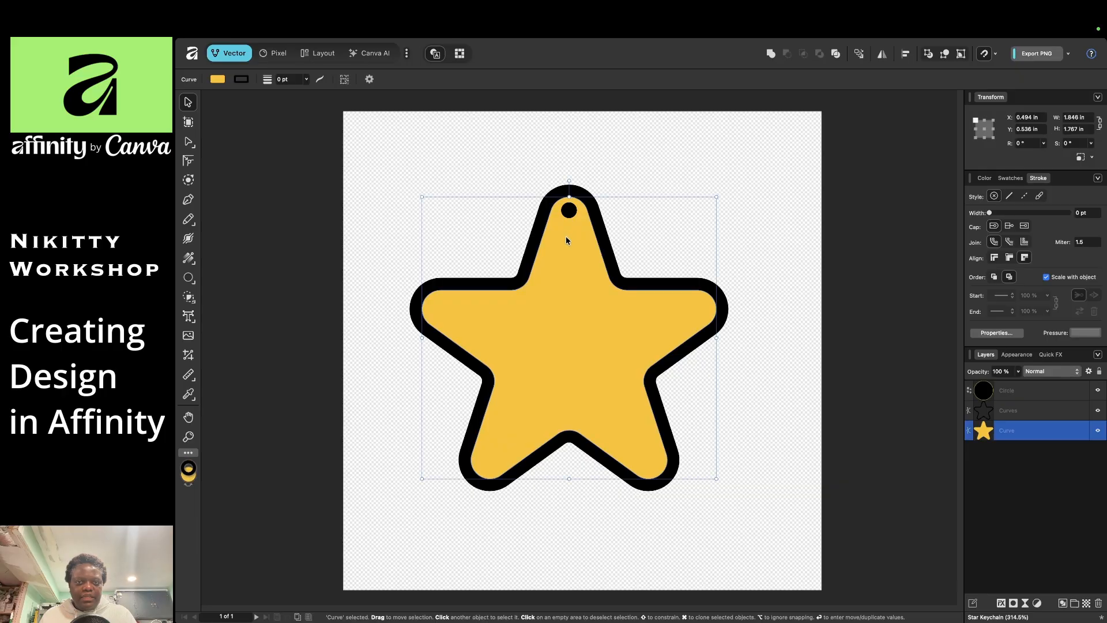
shift+click(569, 204)
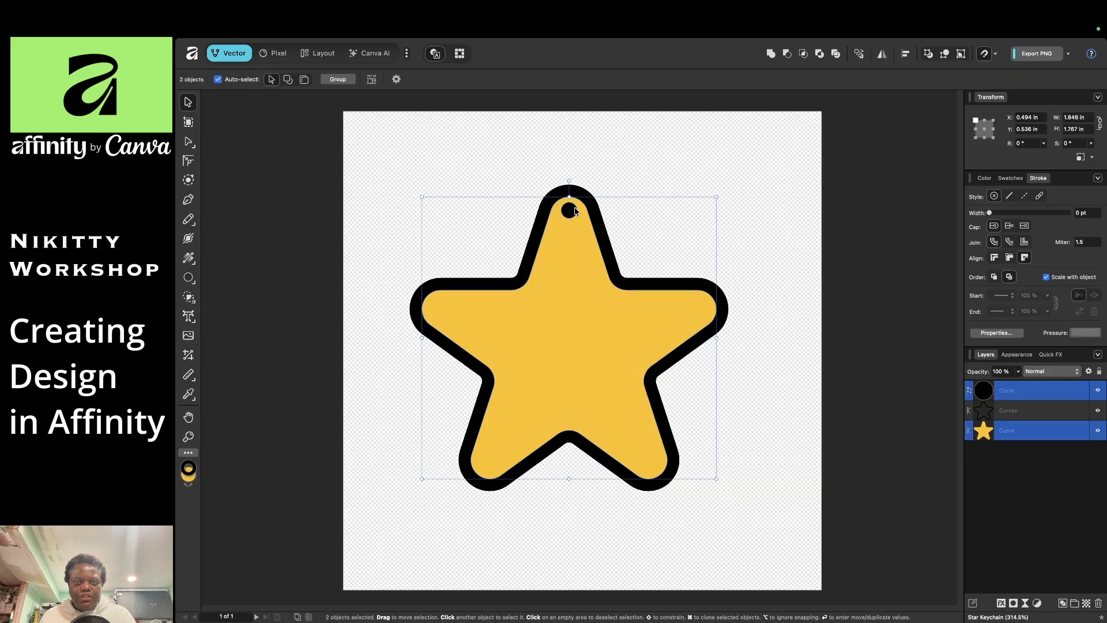
click(631, 225)
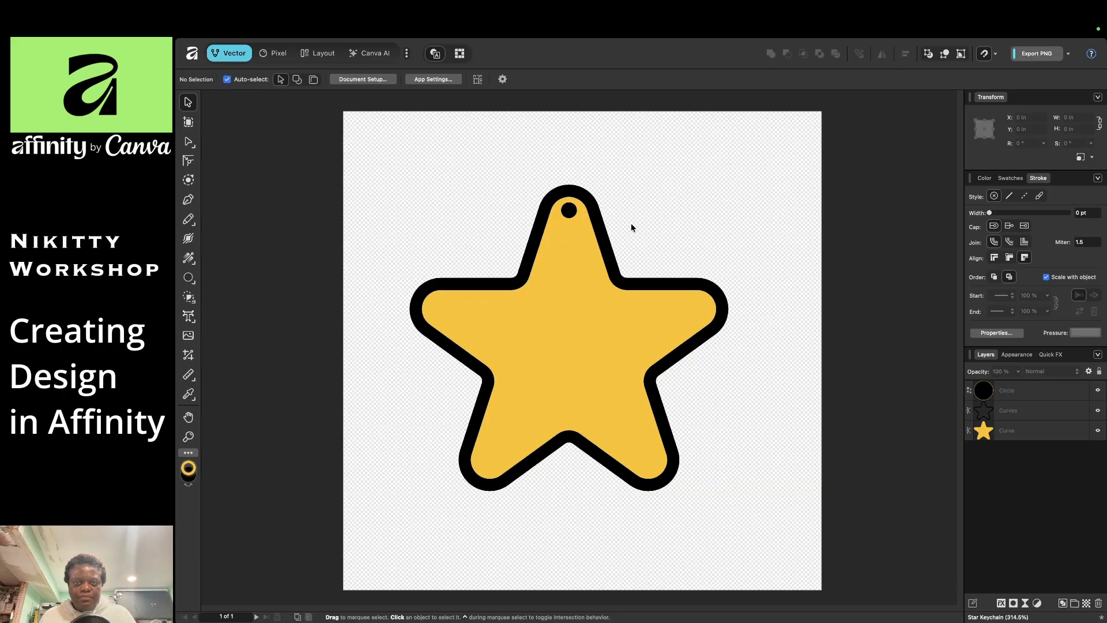
- Align the circle, the outline and the yellow star to their common horizontal centre within the selection bounds
key(super+a)
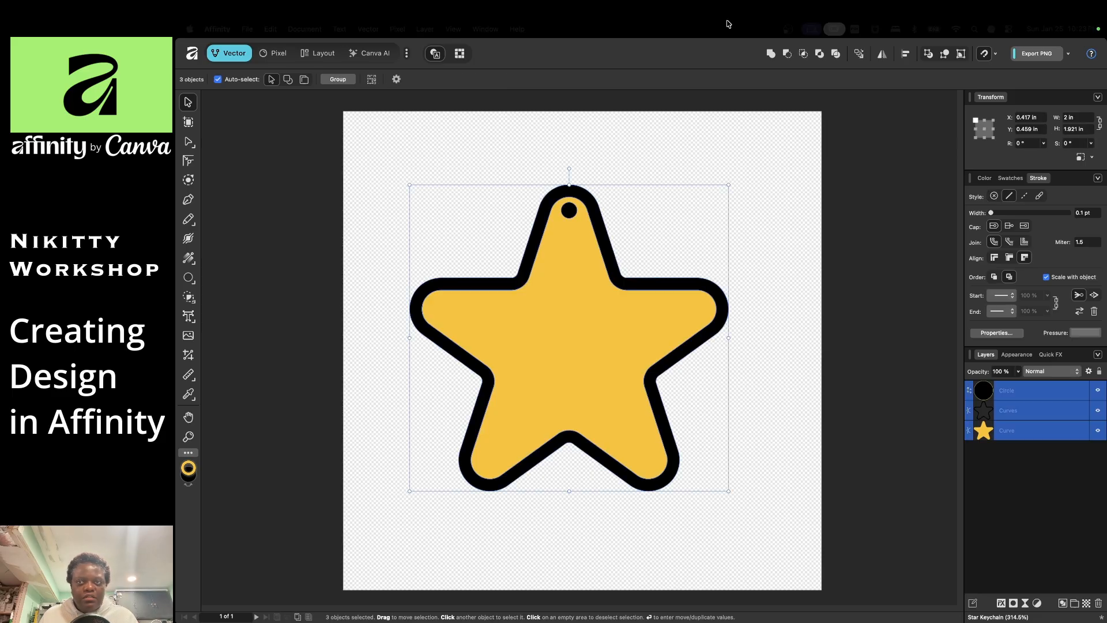
click(906, 53)
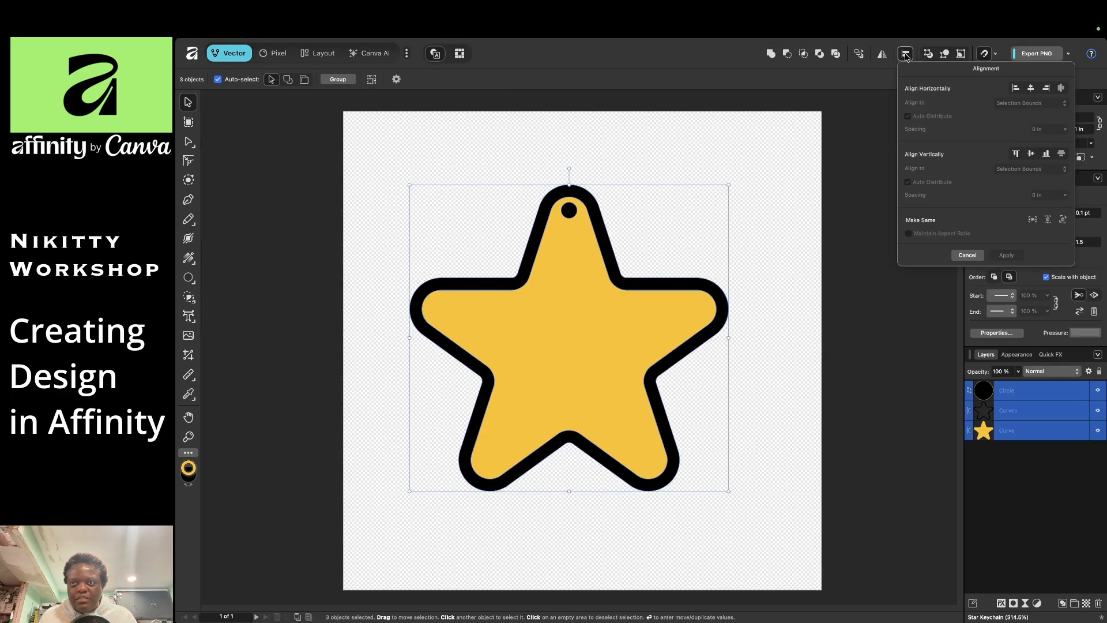
click(1031, 88)
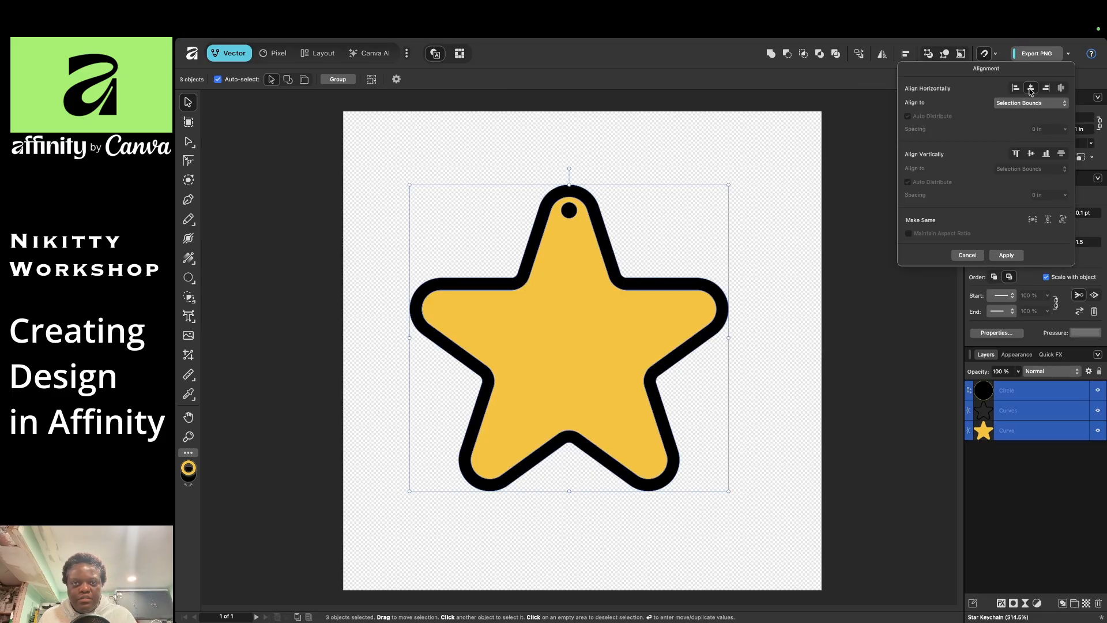
click(1007, 255)
click(786, 232)
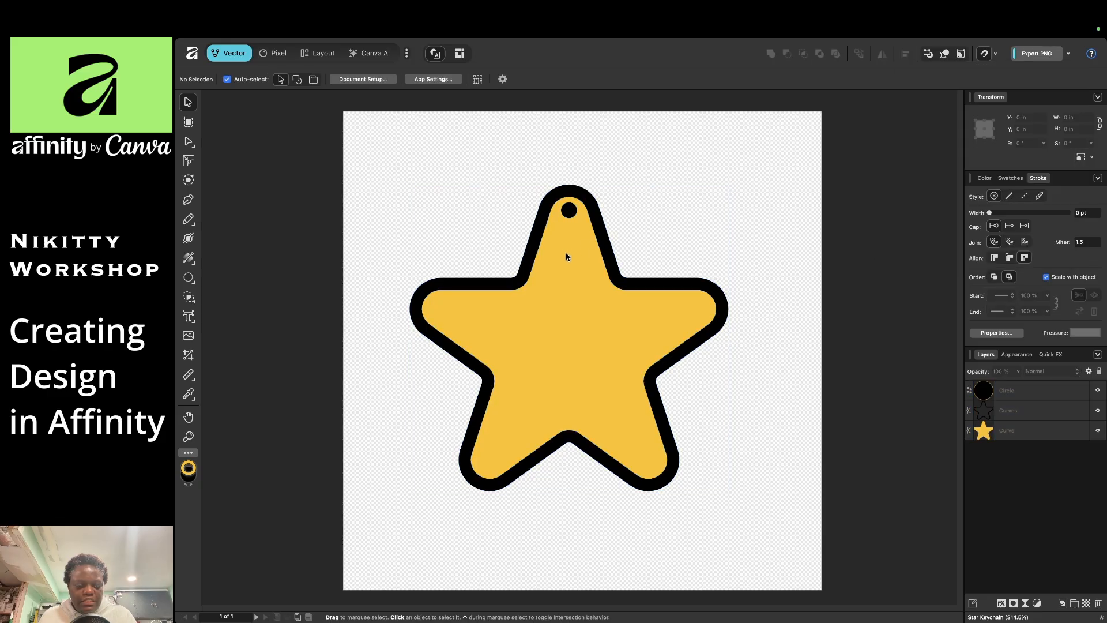
- Divide the yellow star with the small circle using the Divide shape operation
click(566, 244)
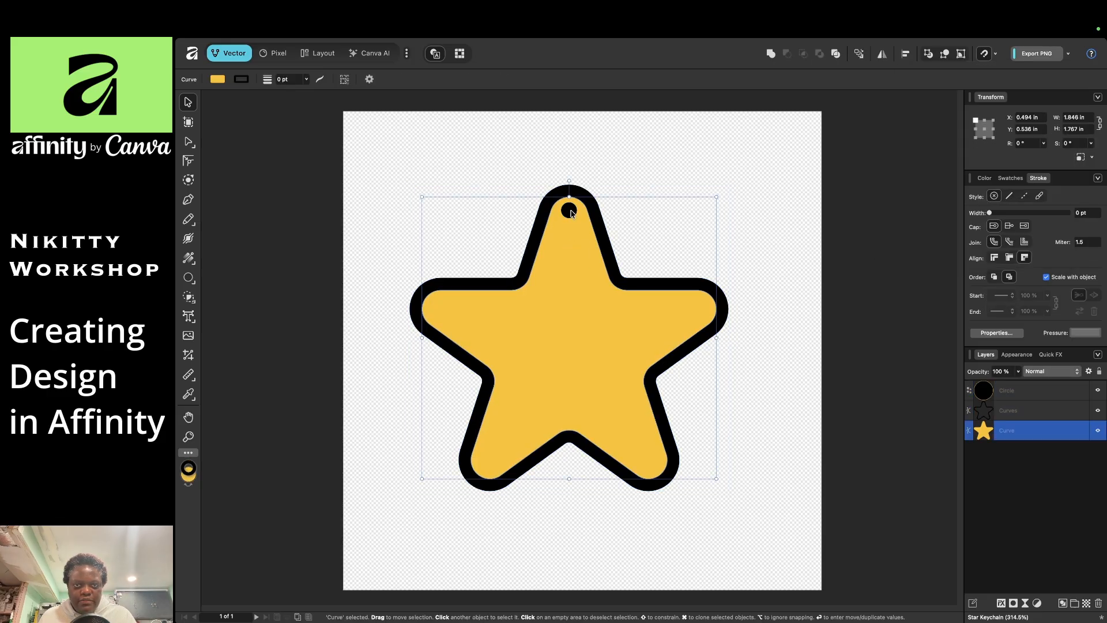
shift+click(570, 212)
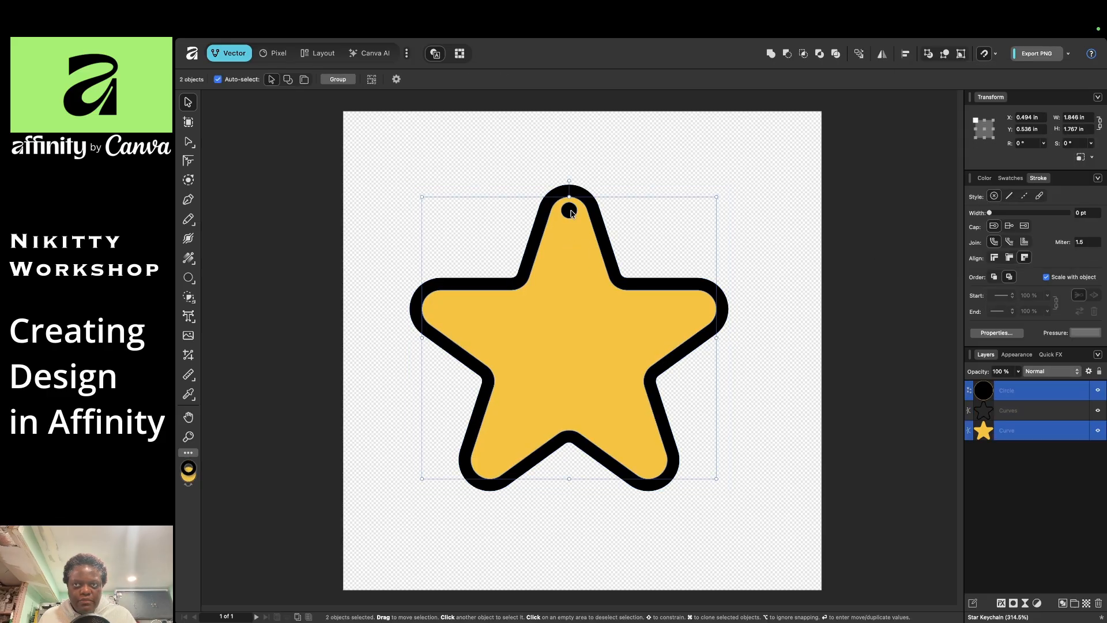
click(837, 55)
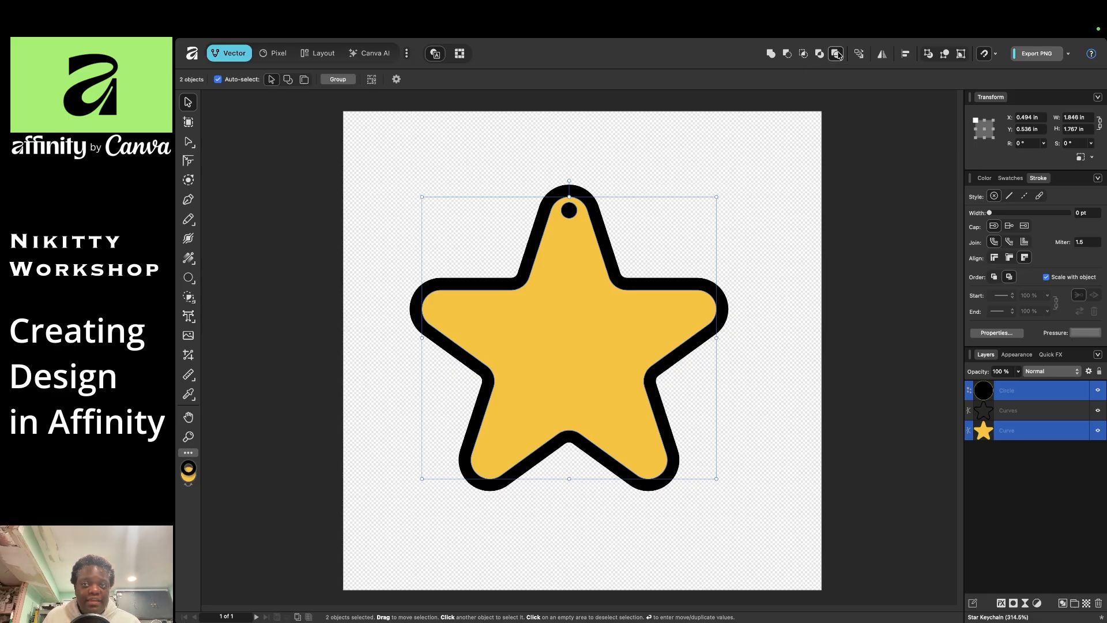
click(766, 148)
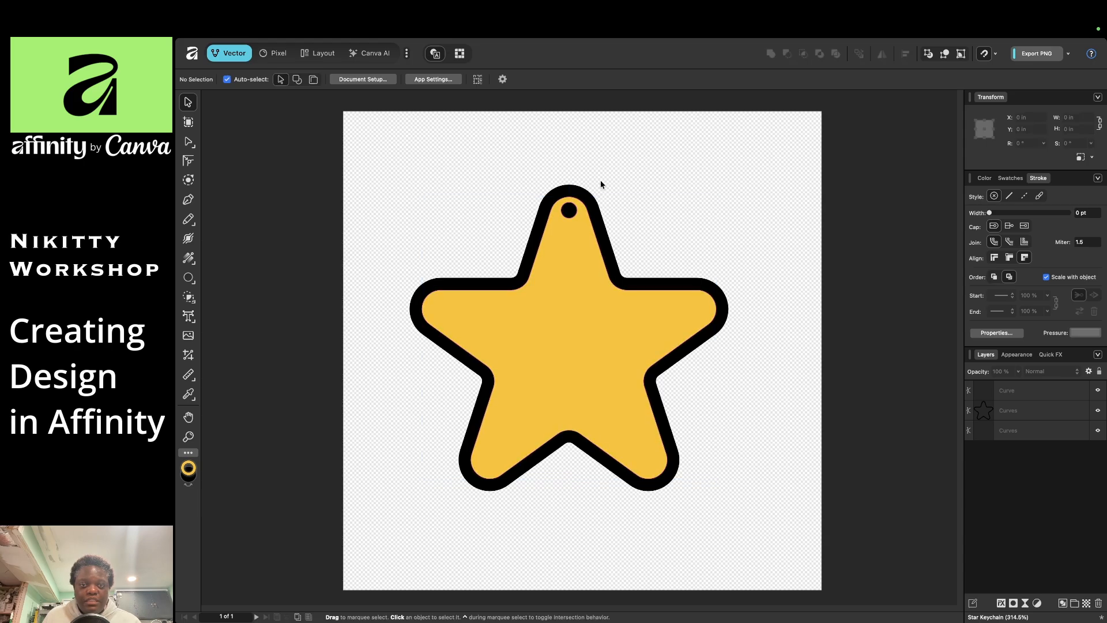
- Delete the black circle piece in the star's upper point to leave a keychain hole
click(569, 214)
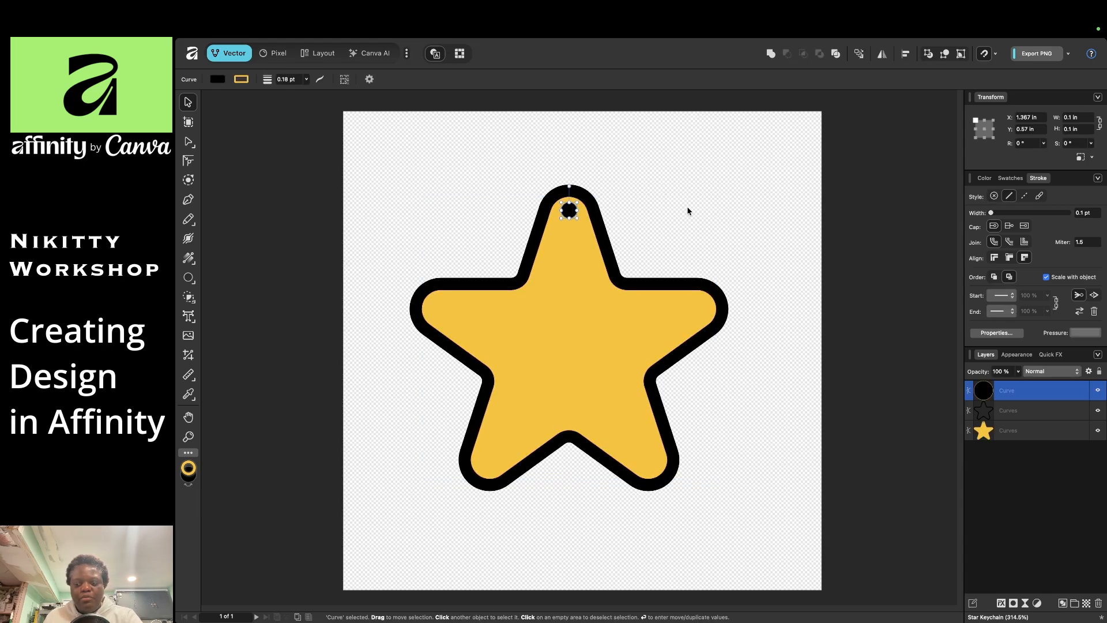
key(Delete)
click(796, 224)
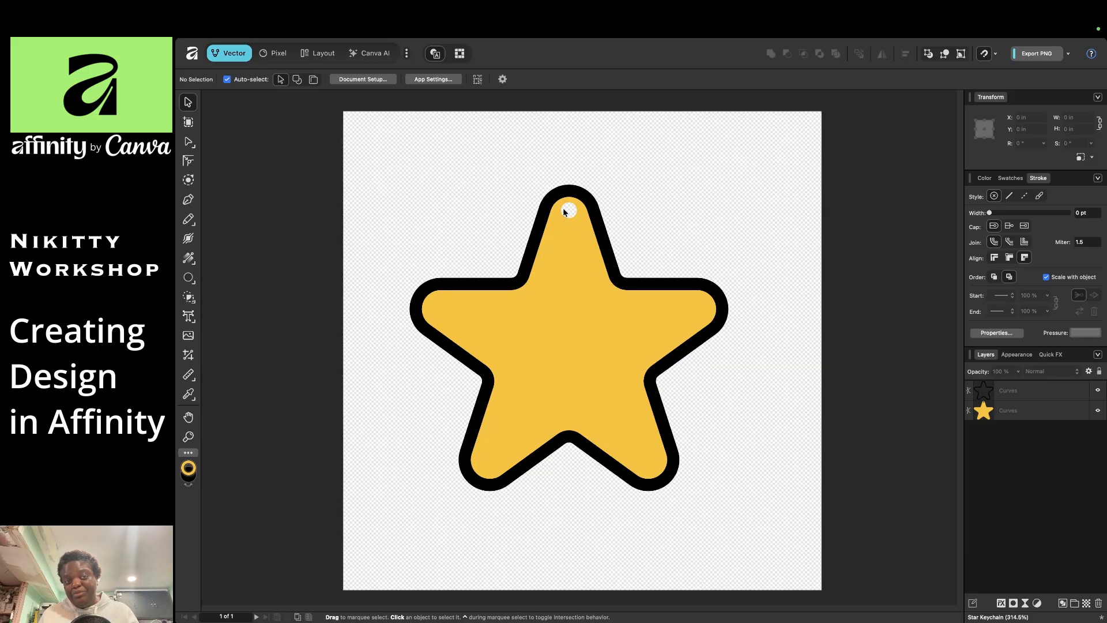
drag(483, 184, 716, 431)
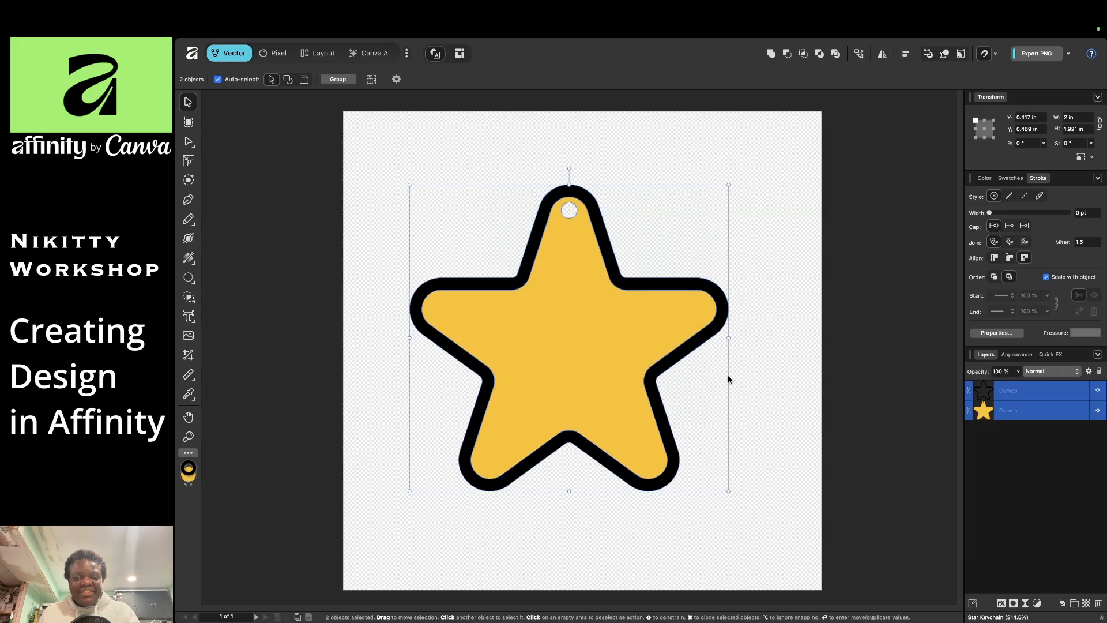
click(631, 153)
click(573, 229)
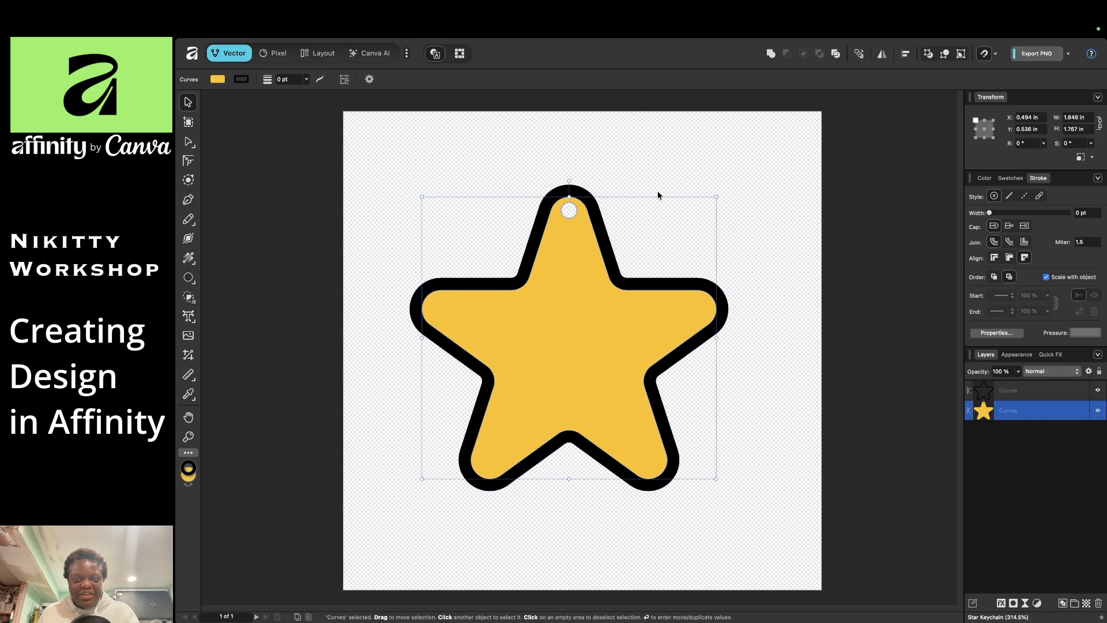
click(652, 150)
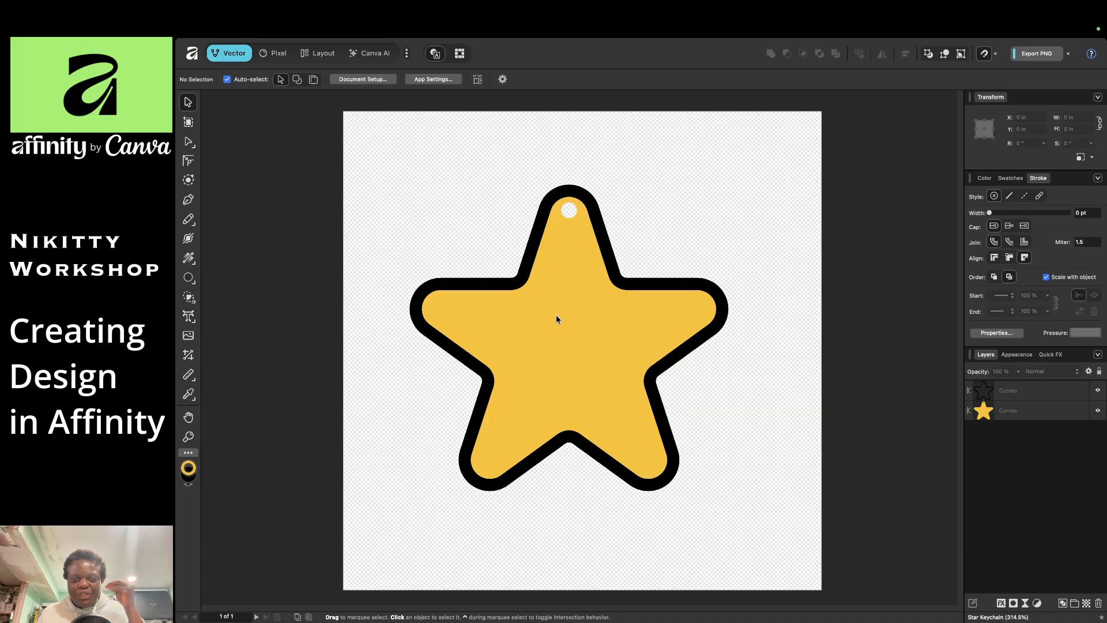
- Draw an upright black ellipse about 0.18 in wide and 0.34 in high beside the star's upper point
click(191, 278)
drag(687, 184, 716, 239)
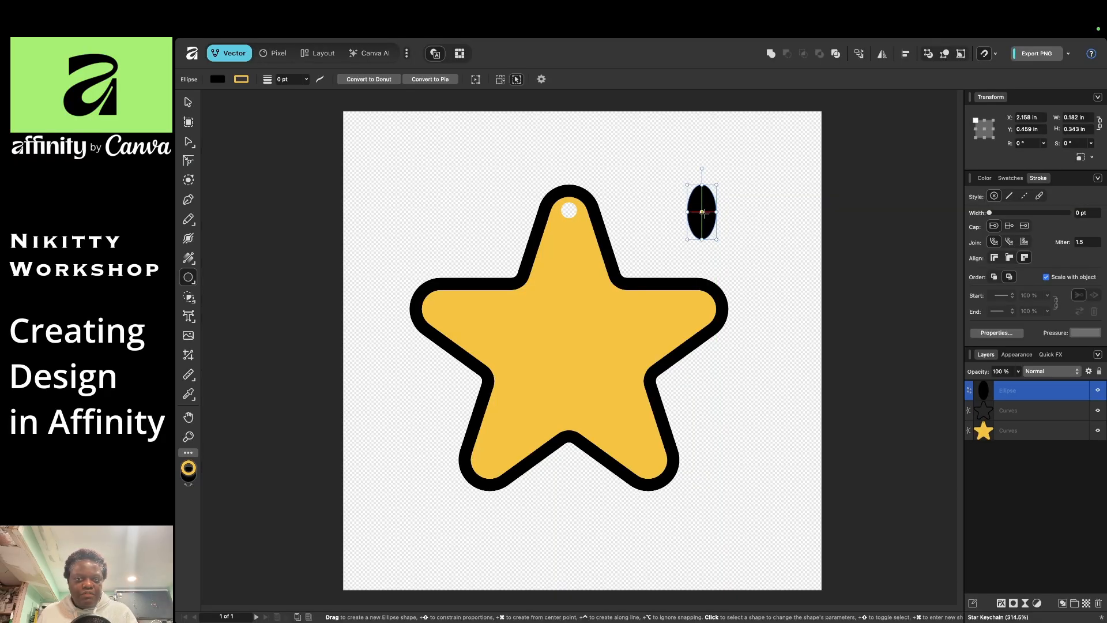
key(v)
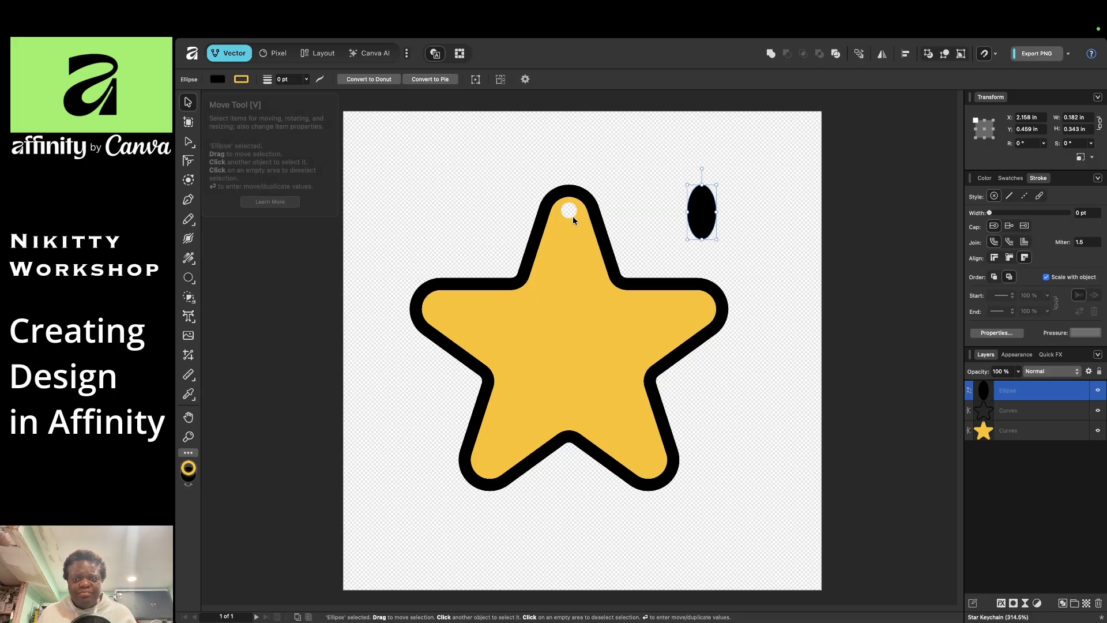
- Place the black ellipse on the star as the left eye and duplicate it to the right as the second eye
drag(700, 219, 532, 303)
drag(537, 329, 621, 339)
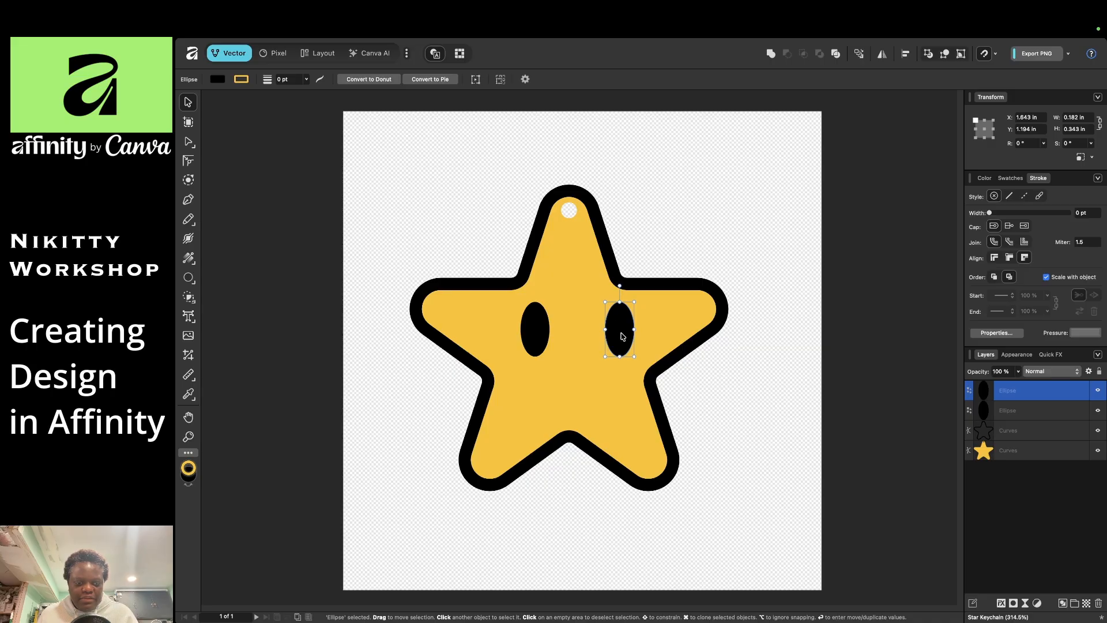
- Align the two eyes vertically to their middle within the selection bounds, and centre the pair on the star's vertical axis
shift+click(539, 332)
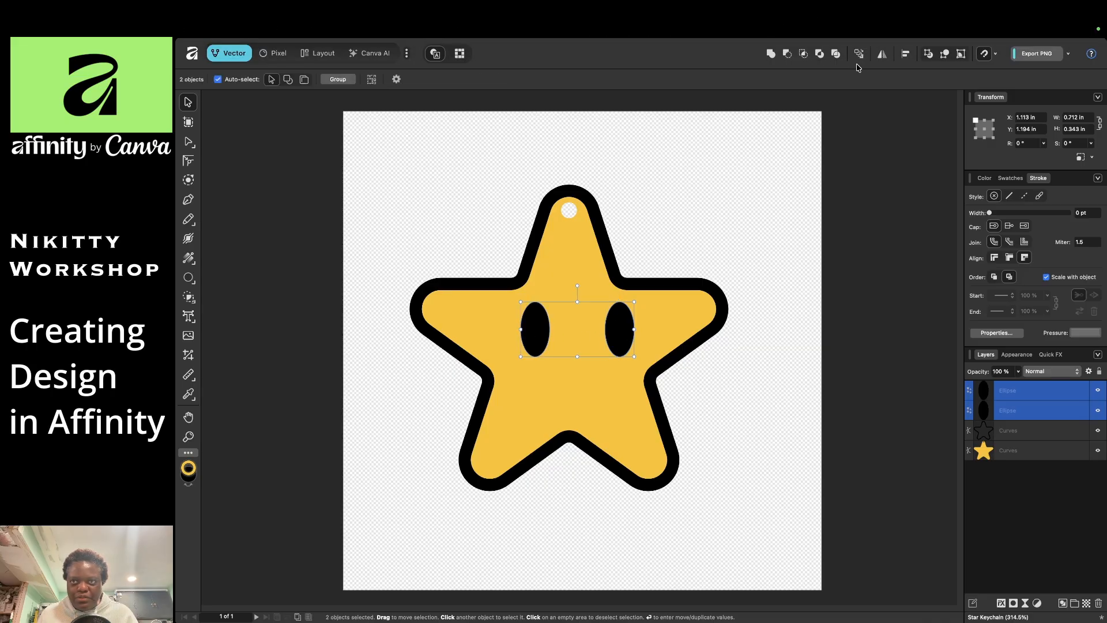
click(906, 54)
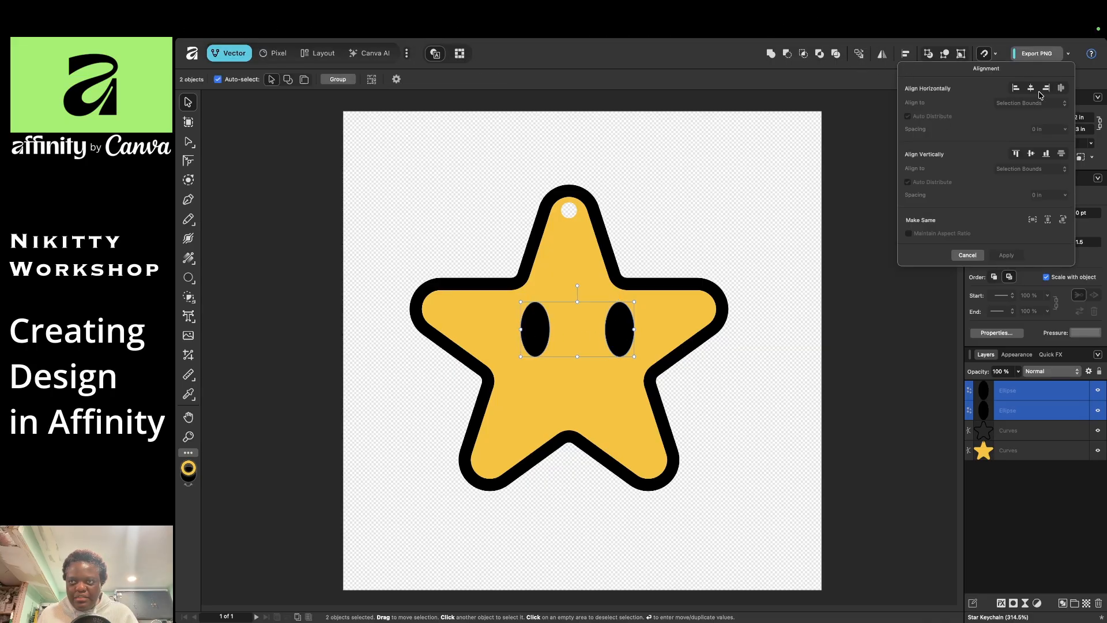
click(1031, 154)
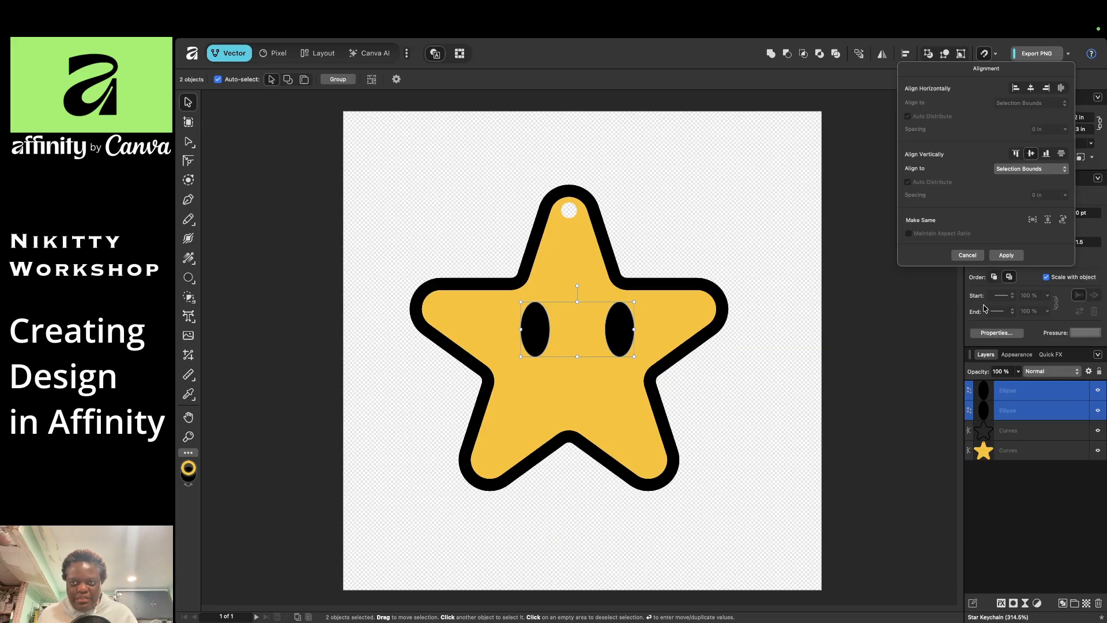
click(1007, 256)
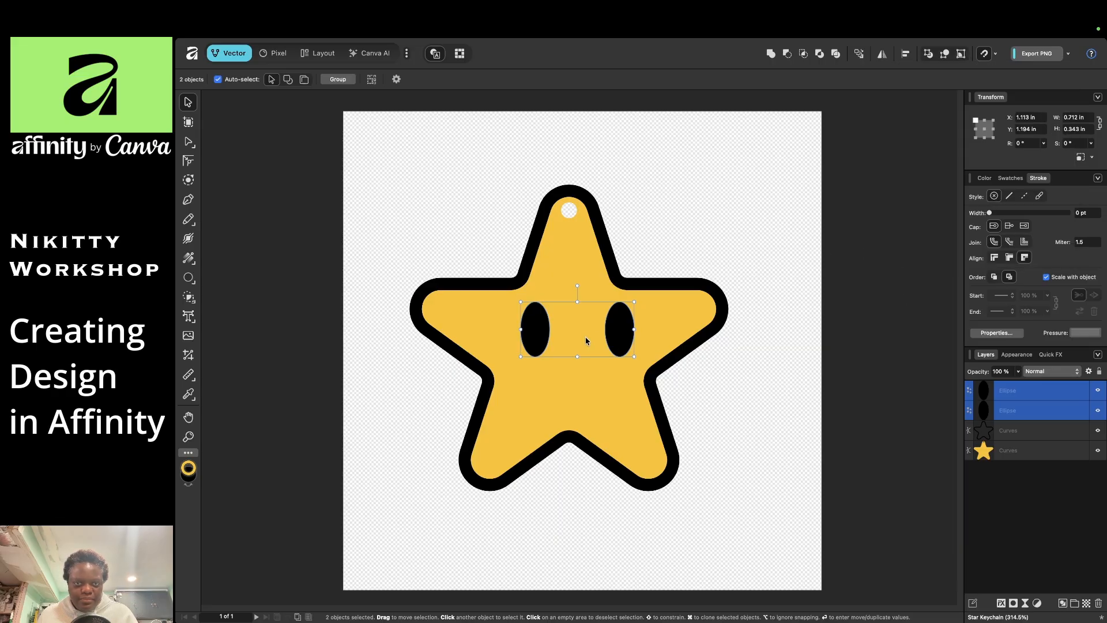
drag(617, 338, 610, 338)
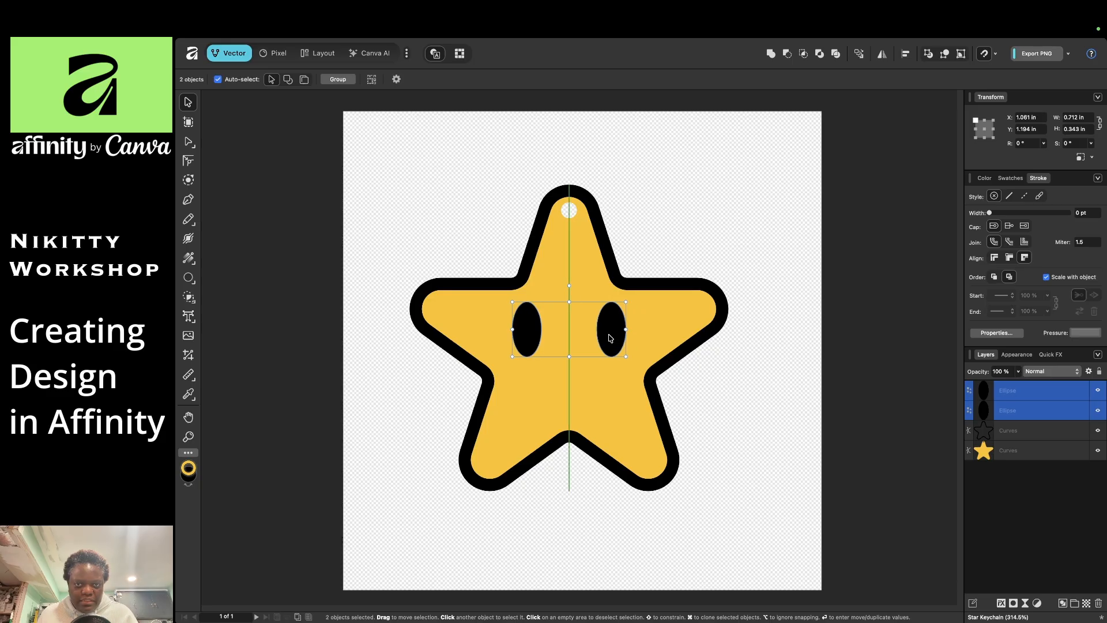
- Group the two eye ellipses and convert the group to curves
right_click(610, 338)
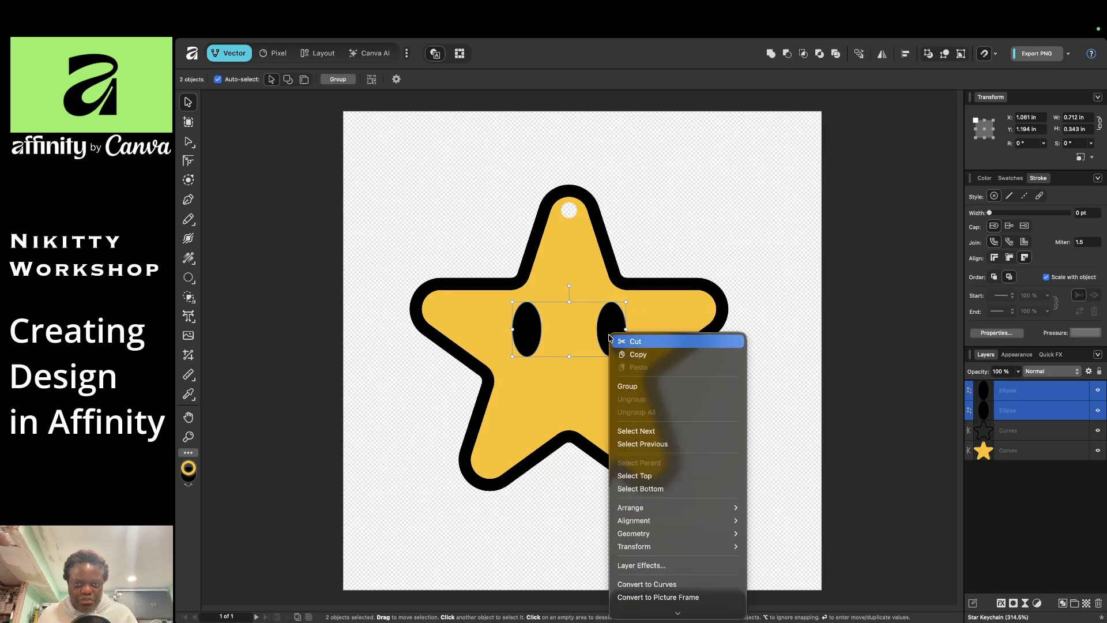
mouse_move(666, 544)
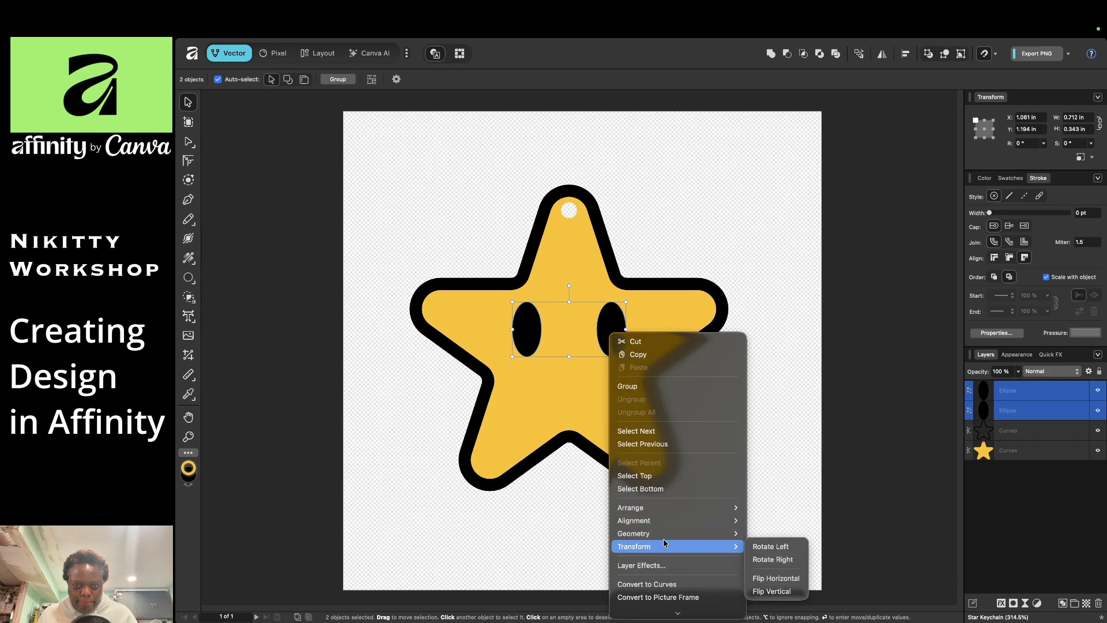
click(666, 386)
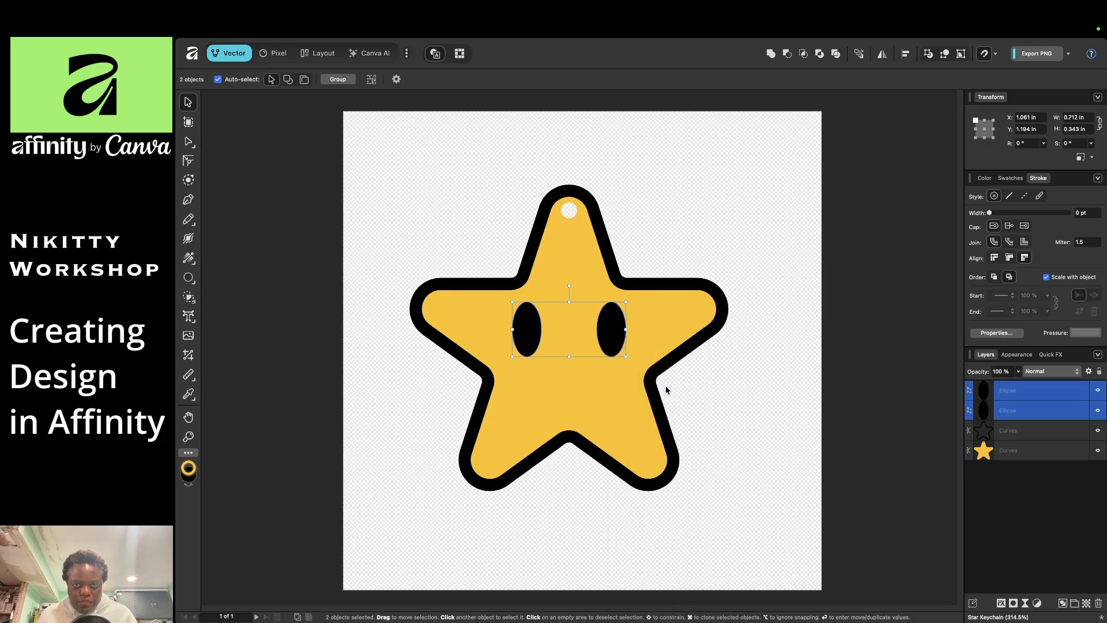
right_click(612, 328)
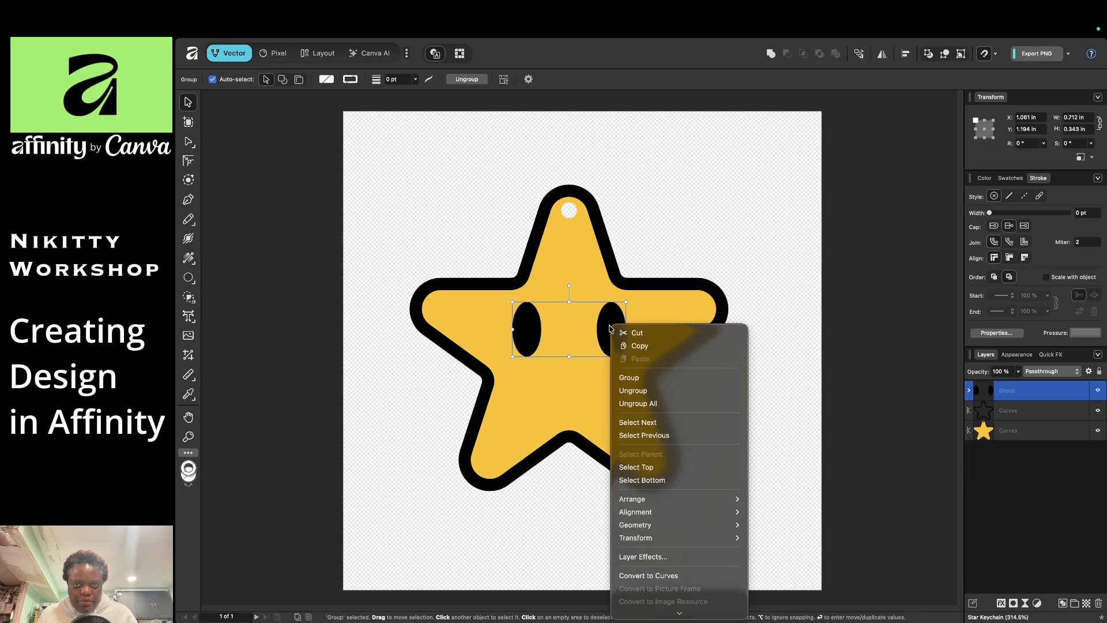
click(664, 575)
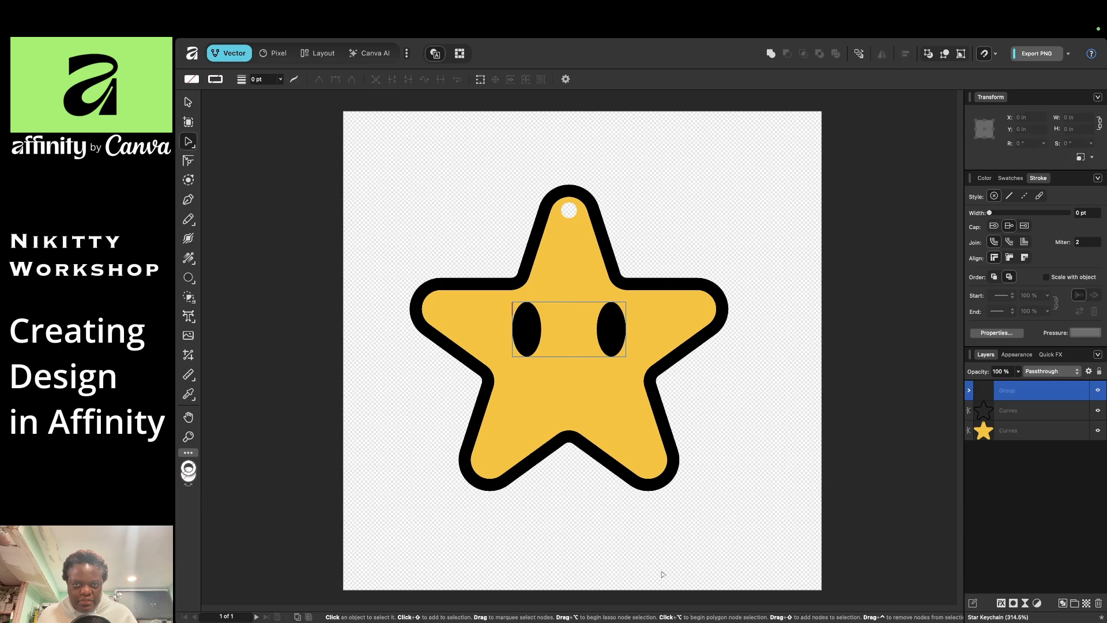
- Examine the left eye inside the group, checking its available conversion options and its curve nodes
click(188, 102)
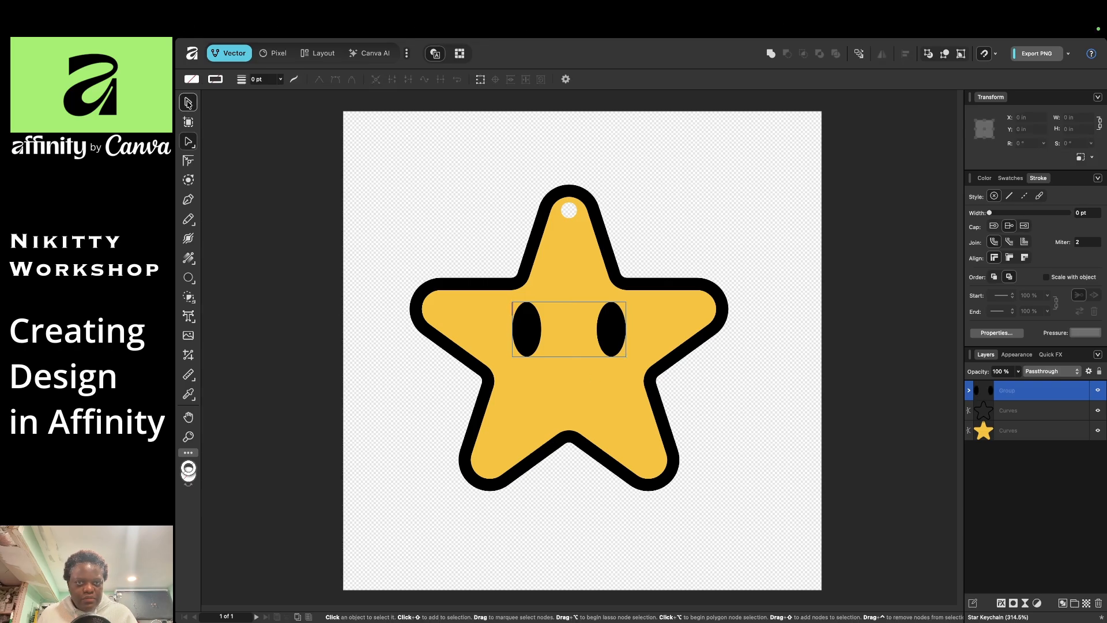
click(228, 163)
click(528, 334)
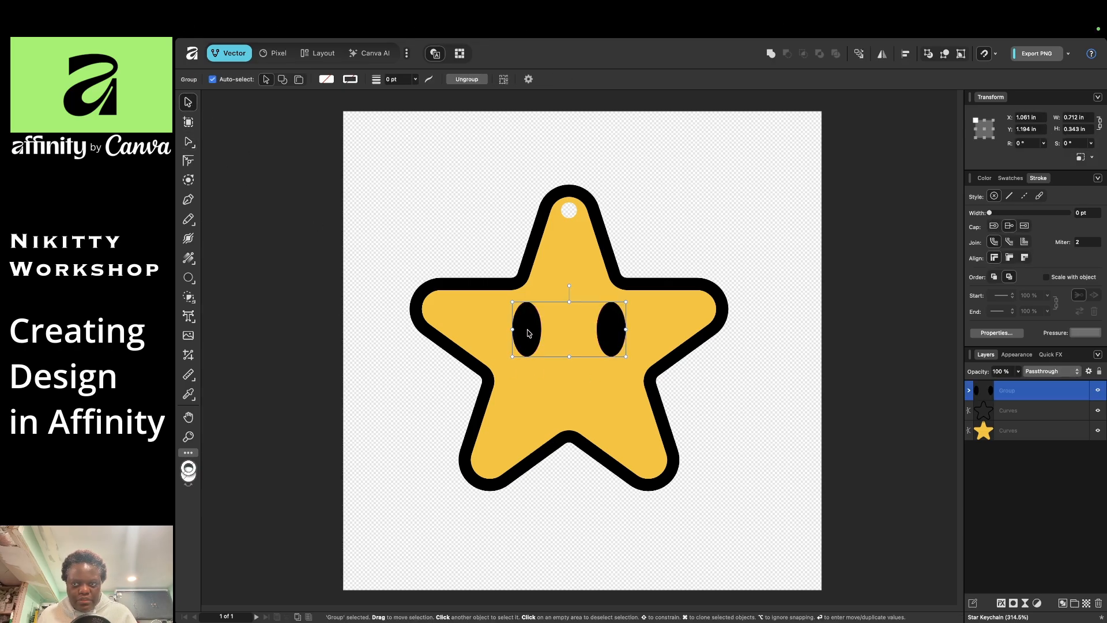
double_click(529, 334)
right_click(530, 332)
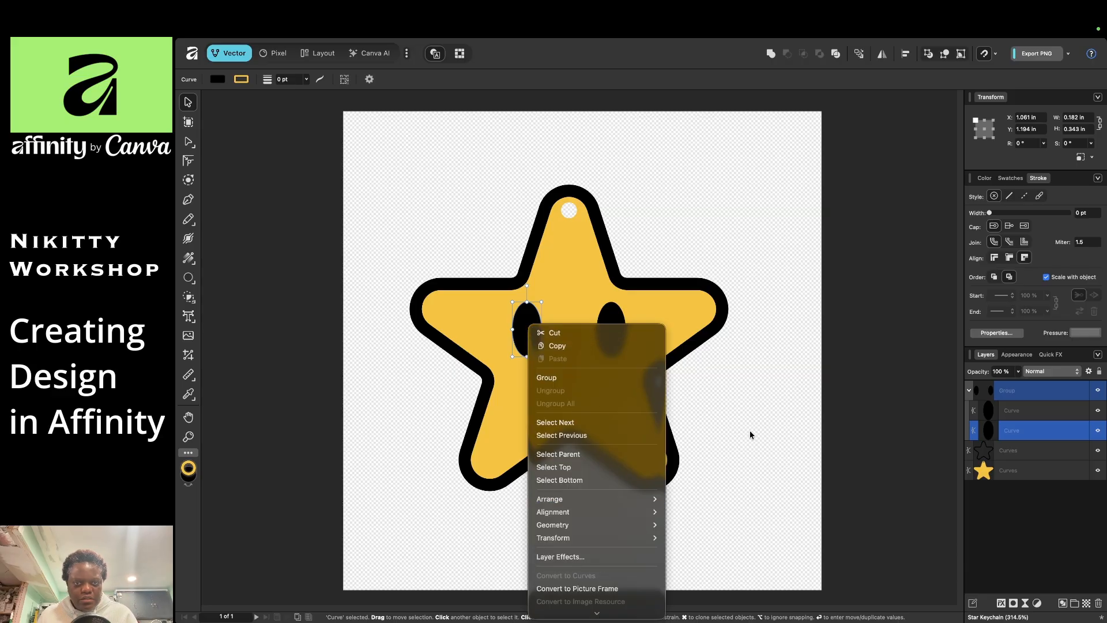
key(Escape)
key(a)
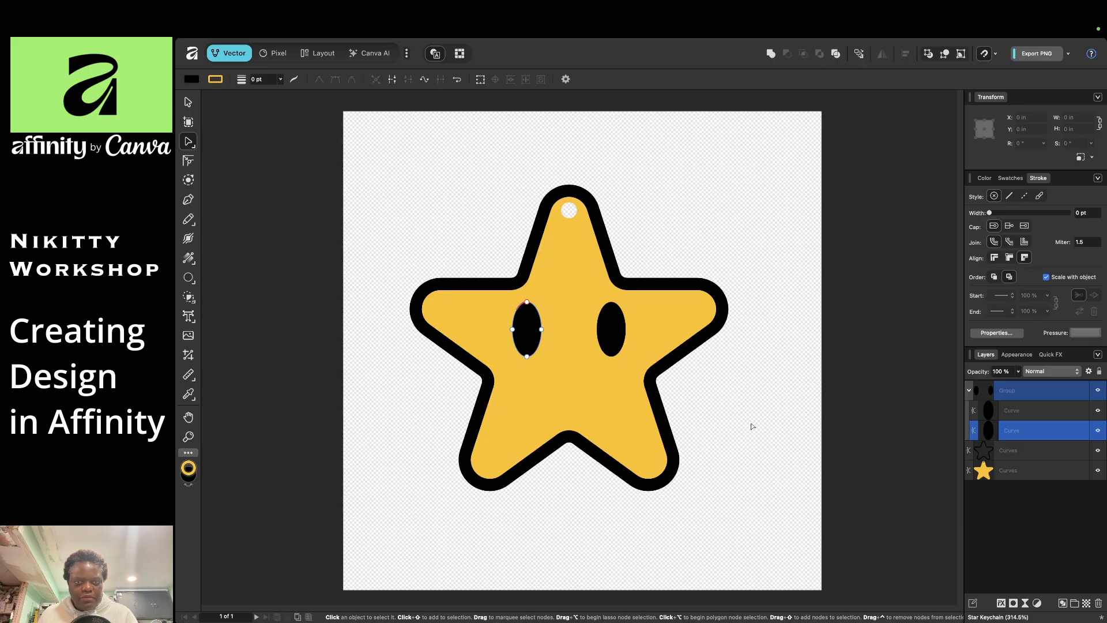
key(v)
click(753, 414)
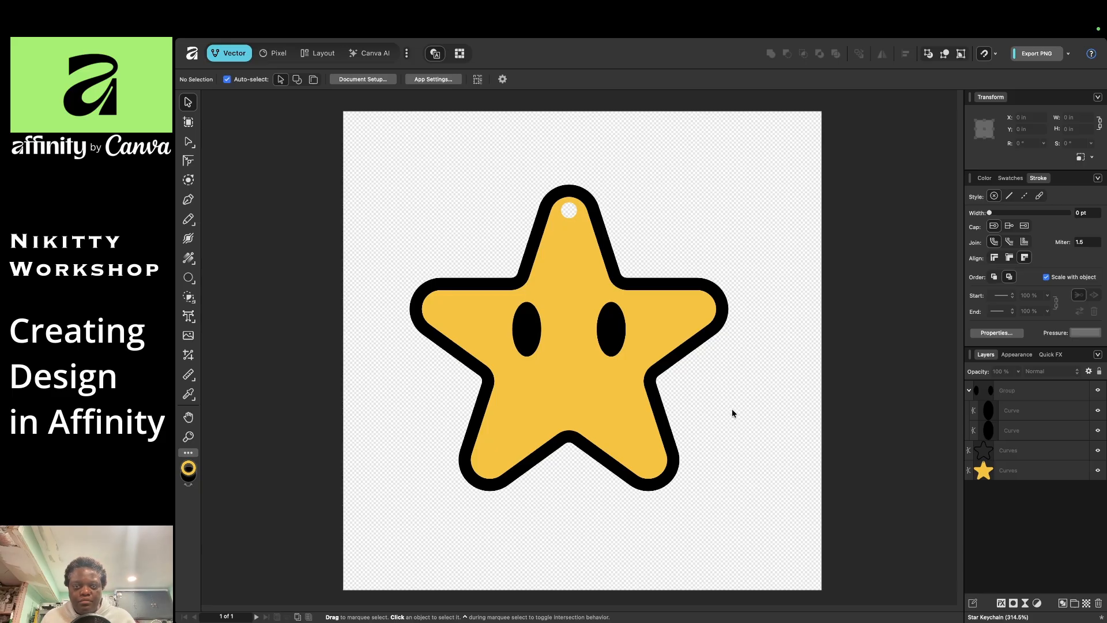
- Move the eye group straight down by about 0.05 in
mouse_move(611, 341)
mouse_down()
mouse_move(578, 337)
mouse_move(574, 355)
mouse_move(613, 335)
mouse_move(614, 347)
mouse_up()
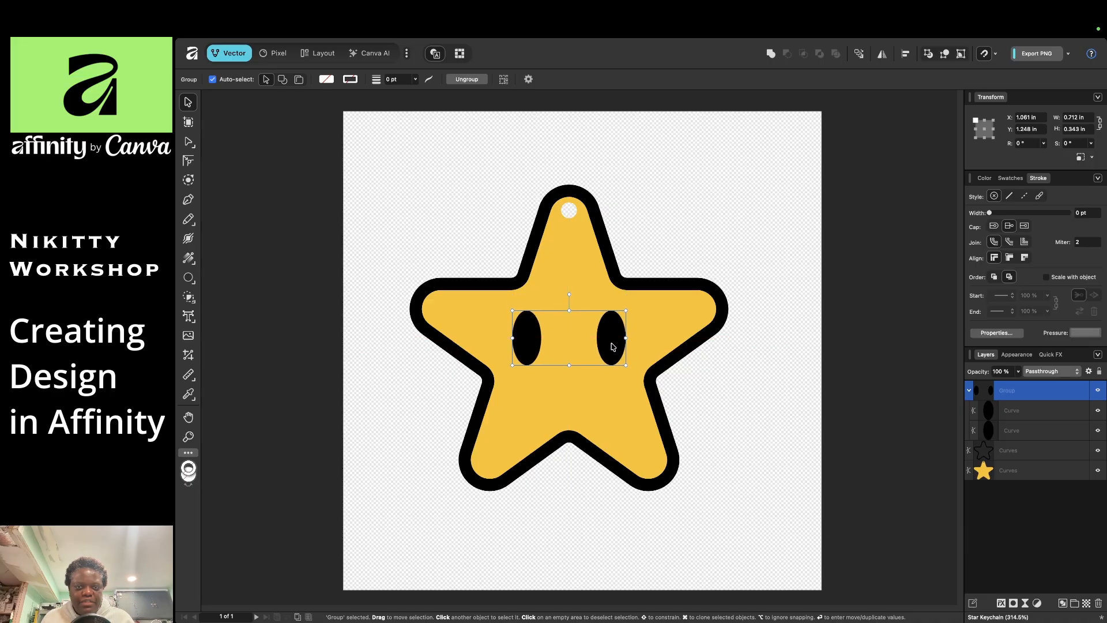
click(766, 415)
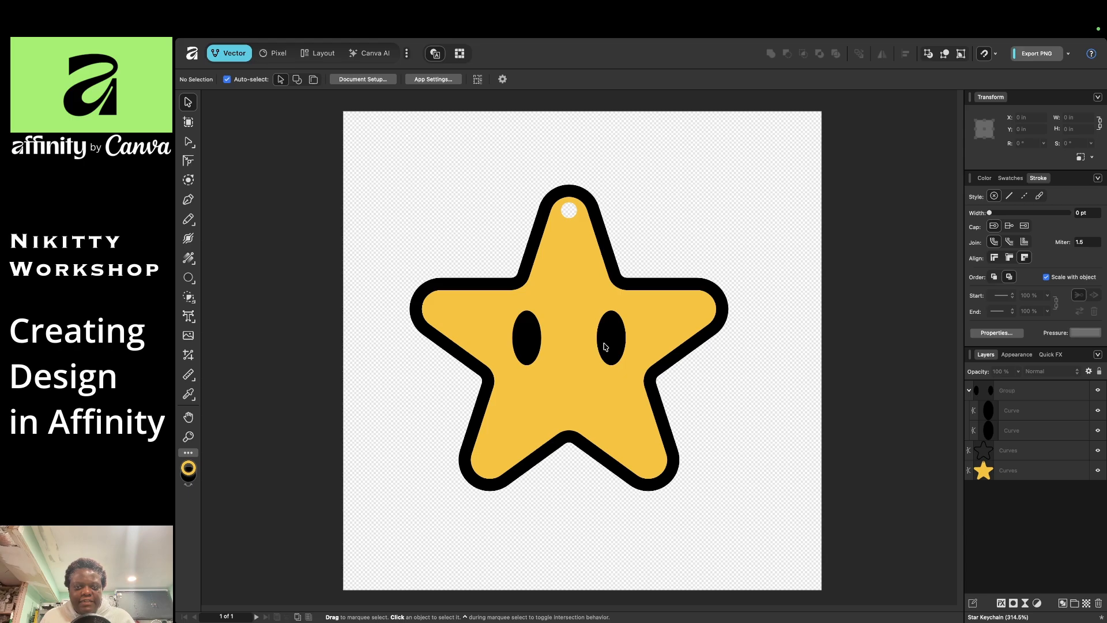
- Draw a black ellipse about 0.23 × 0.35 in outside the star, and a rectangle about 0.55 × 0.32 in covering its upper half
click(189, 279)
drag(652, 147, 693, 204)
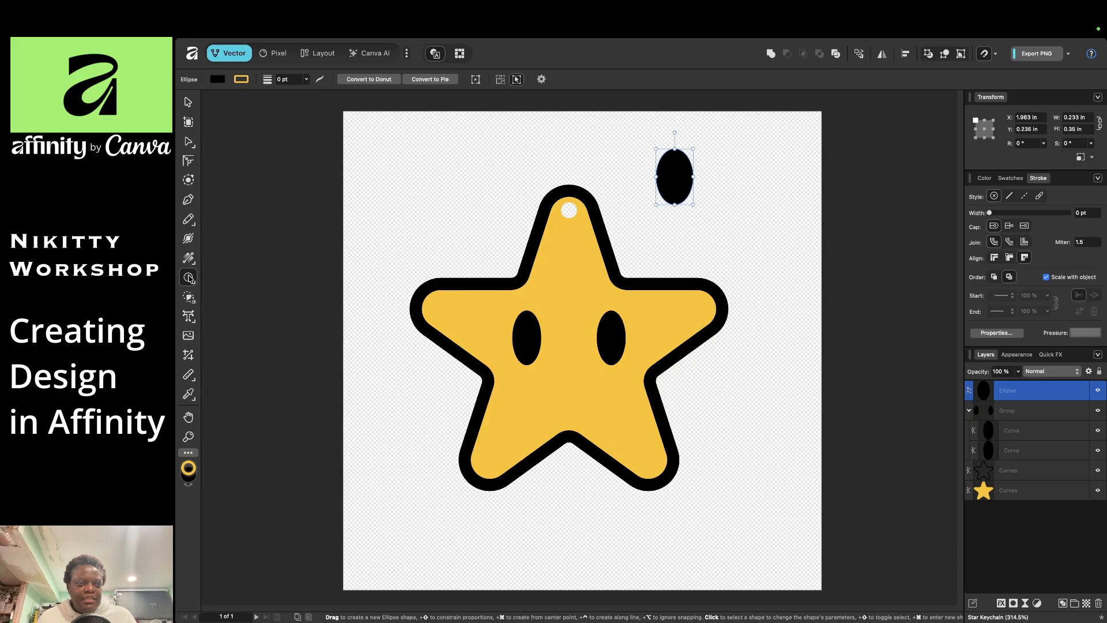
right_click(190, 276)
click(181, 276)
click(192, 282)
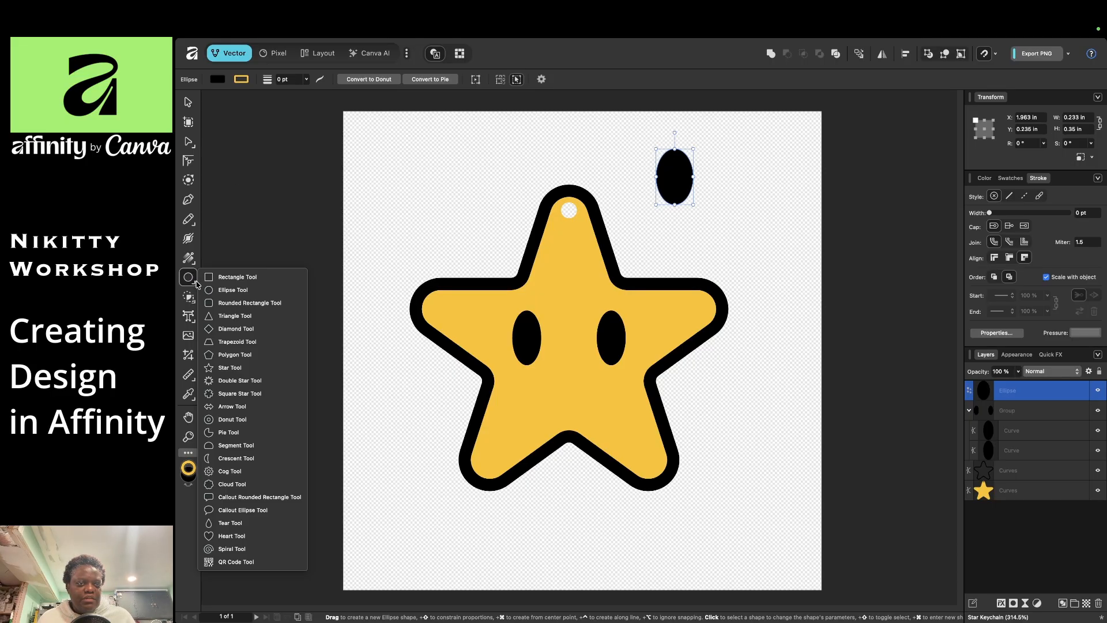
click(250, 279)
drag(634, 126, 721, 176)
key(v)
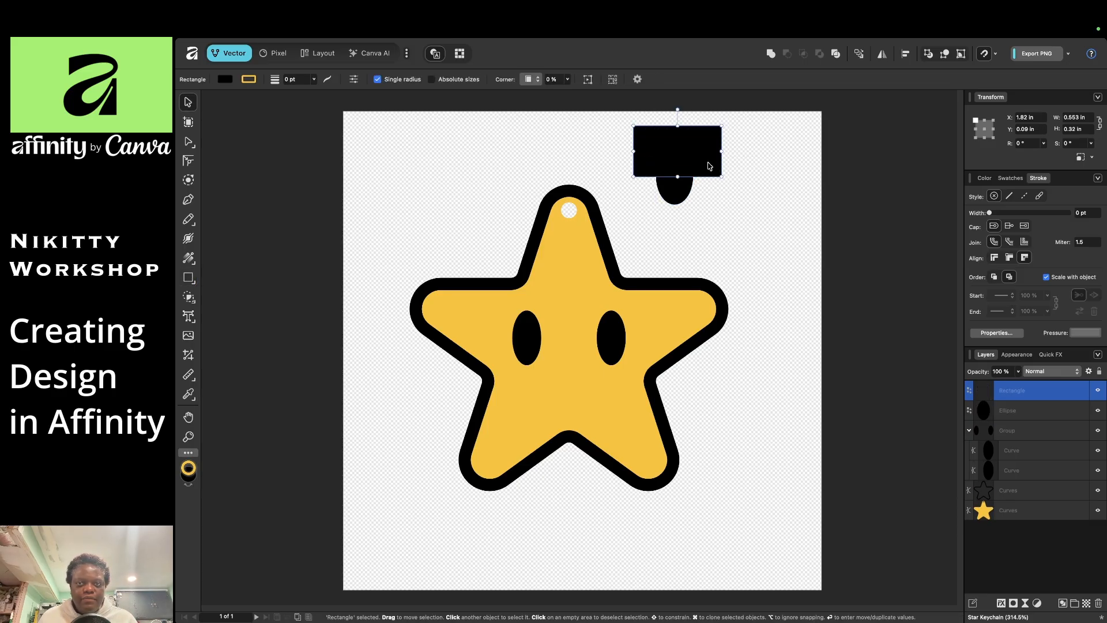
- Subtract the rectangle from the ellipse and place the remaining half as a mouth centred below the eyes
drag(610, 123, 742, 205)
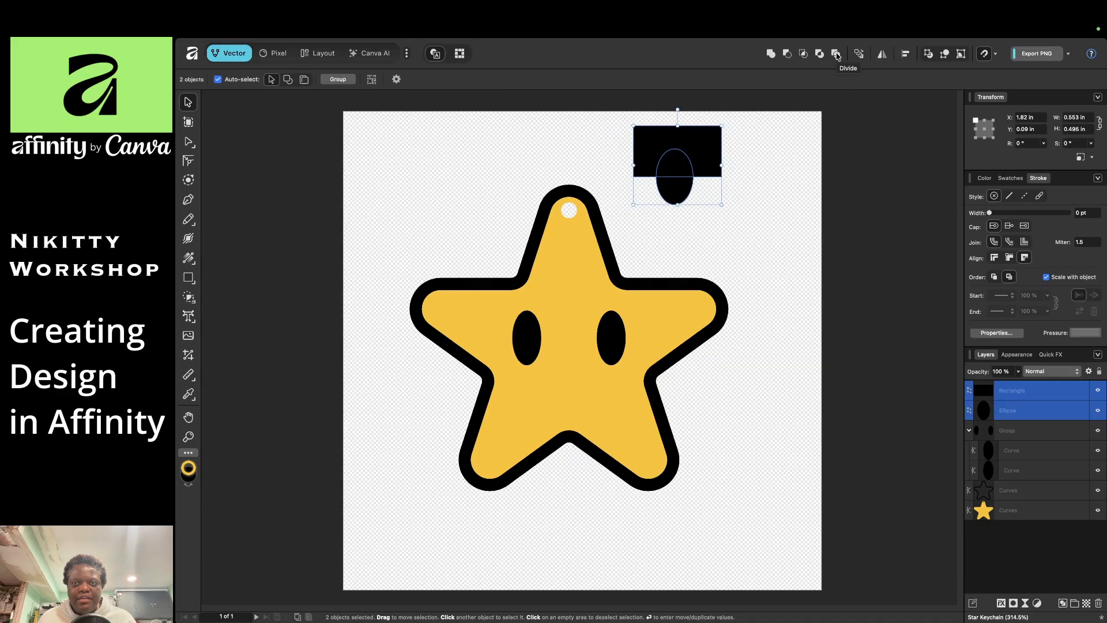
click(789, 55)
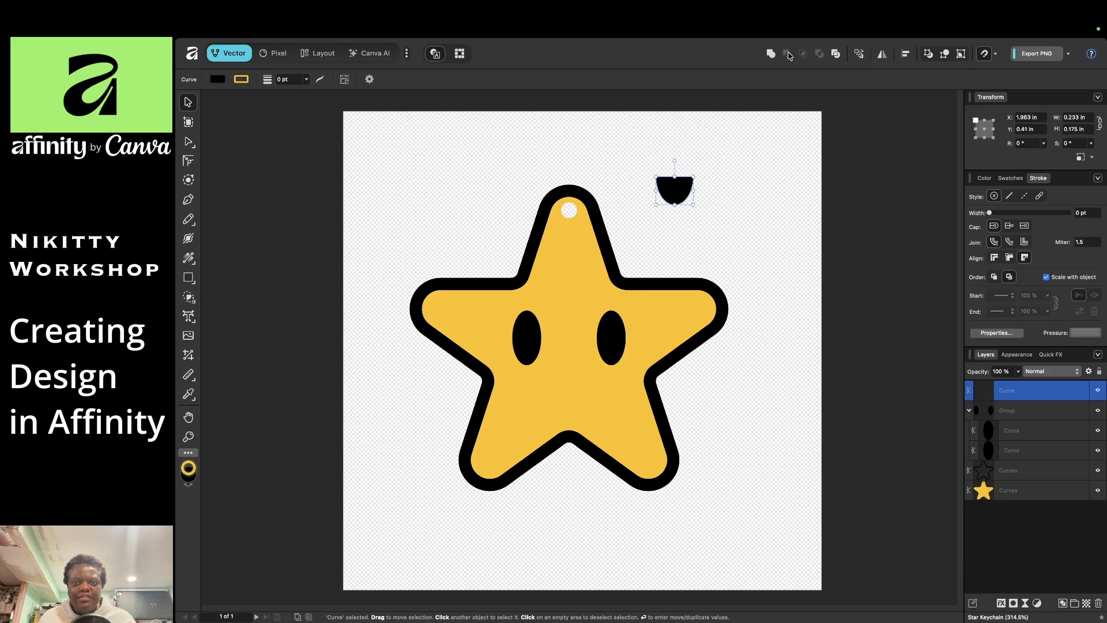
drag(671, 191, 568, 379)
click(715, 197)
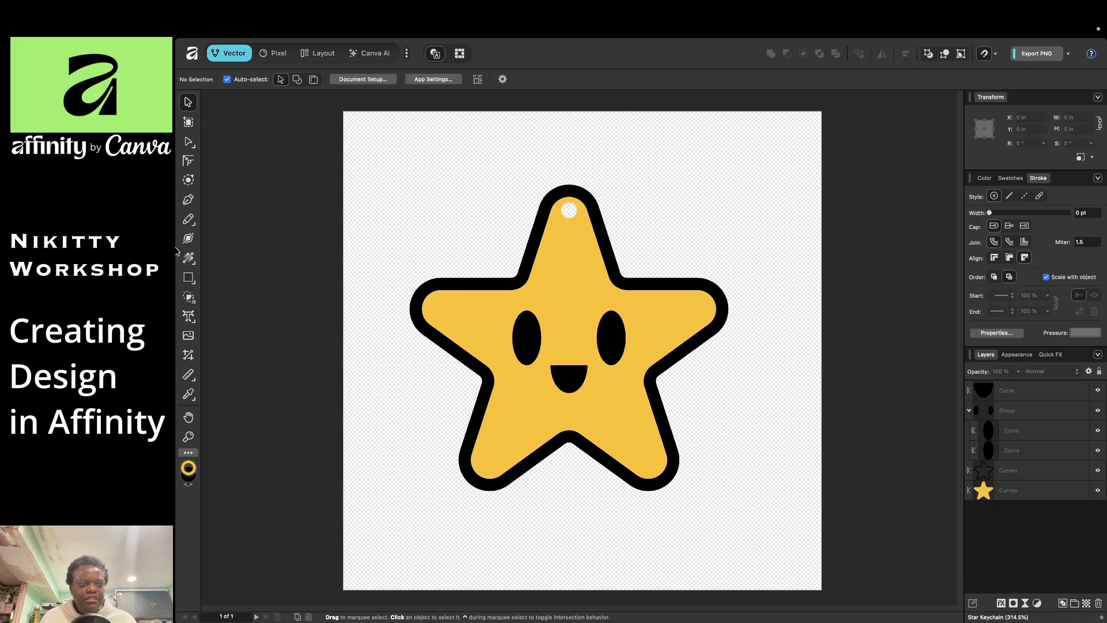
- Draw a small flat ellipse about 0.14 in wide and 0.06 in high outside the star, beside its upper point
click(189, 278)
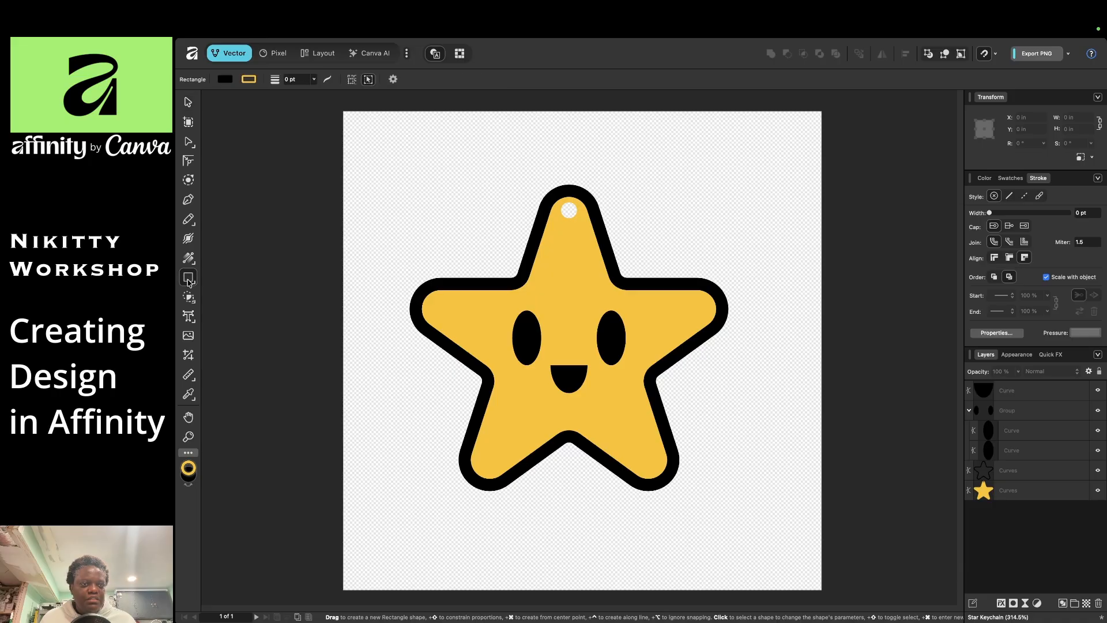
right_click(191, 282)
click(186, 280)
click(196, 286)
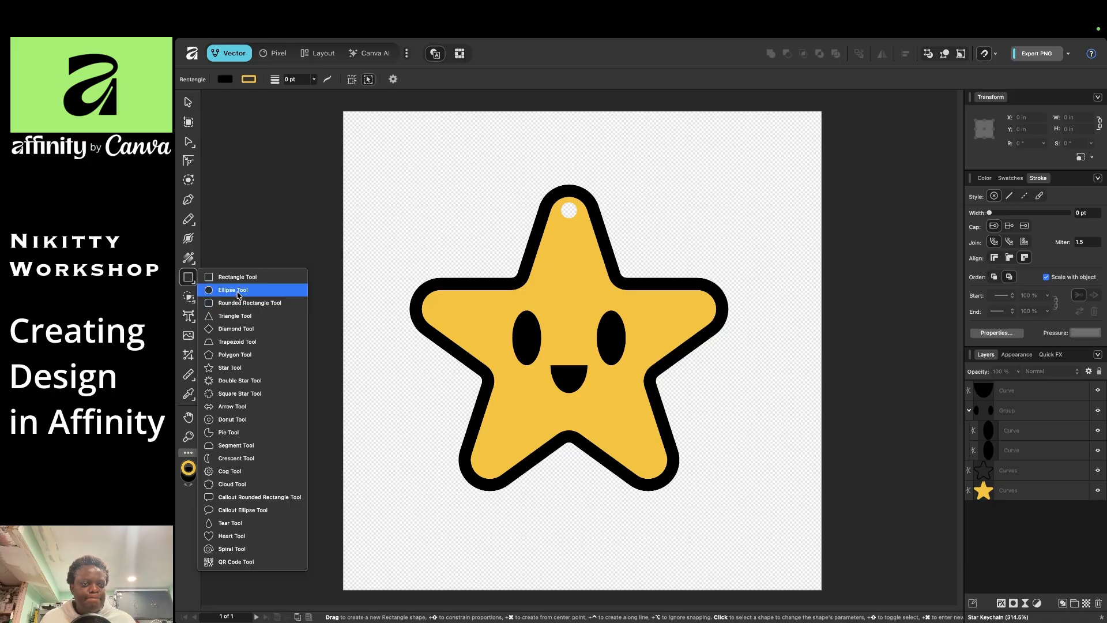
click(239, 292)
drag(674, 215, 695, 225)
key(v)
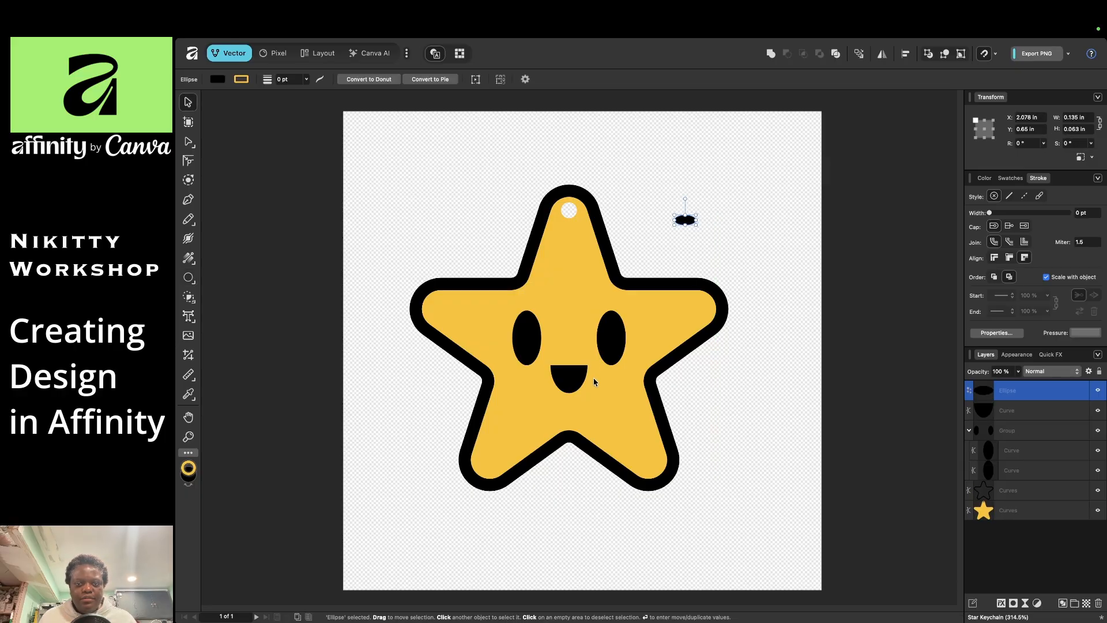
click(575, 379)
right_click(575, 379)
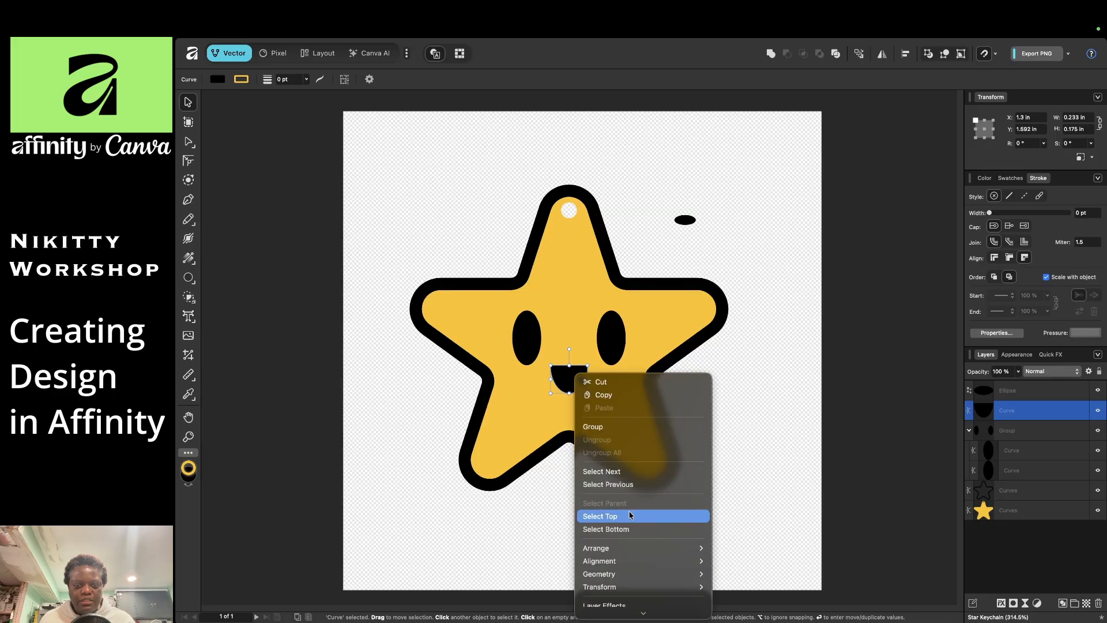
click(756, 380)
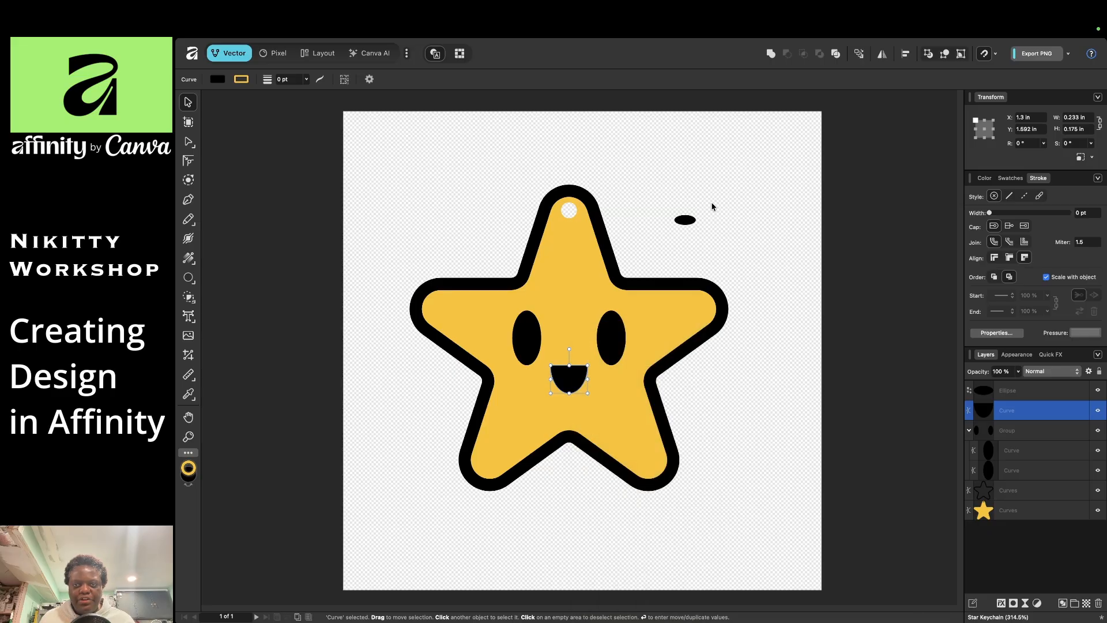
click(738, 237)
- Remove the small flat ellipse's stroke colour and fill the ellipse with light pink, F6B0E1
click(686, 221)
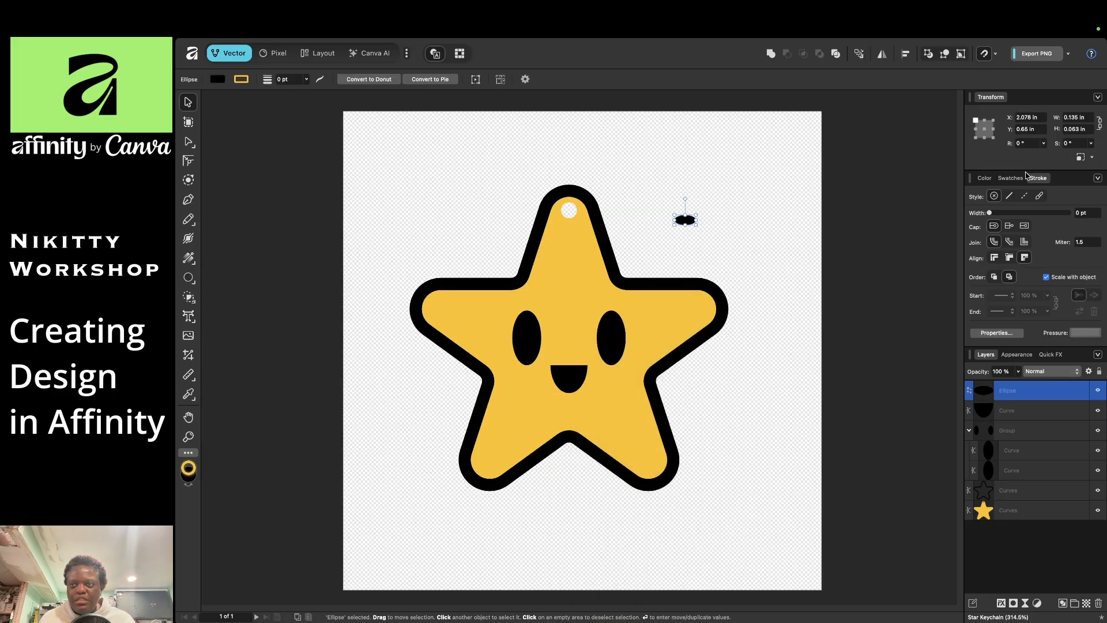
click(984, 177)
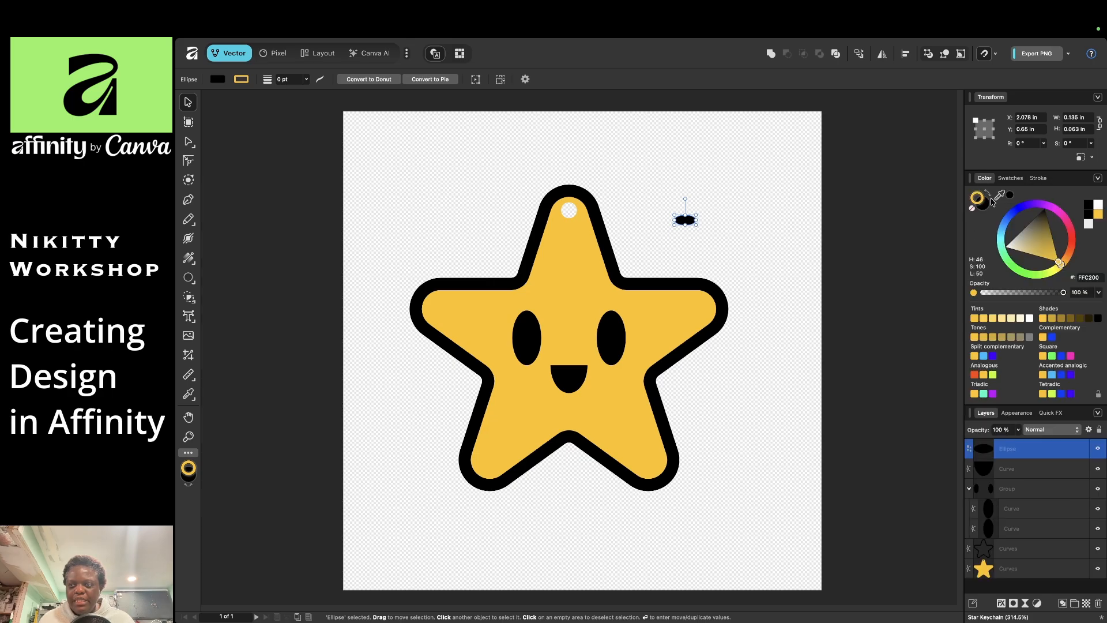
click(1063, 218)
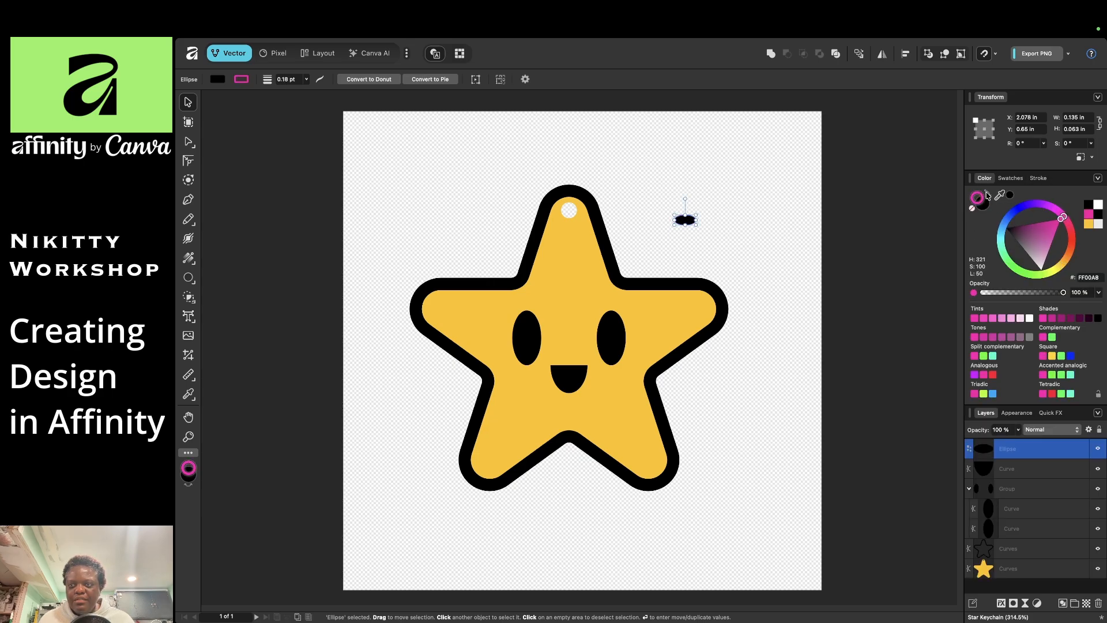
click(973, 210)
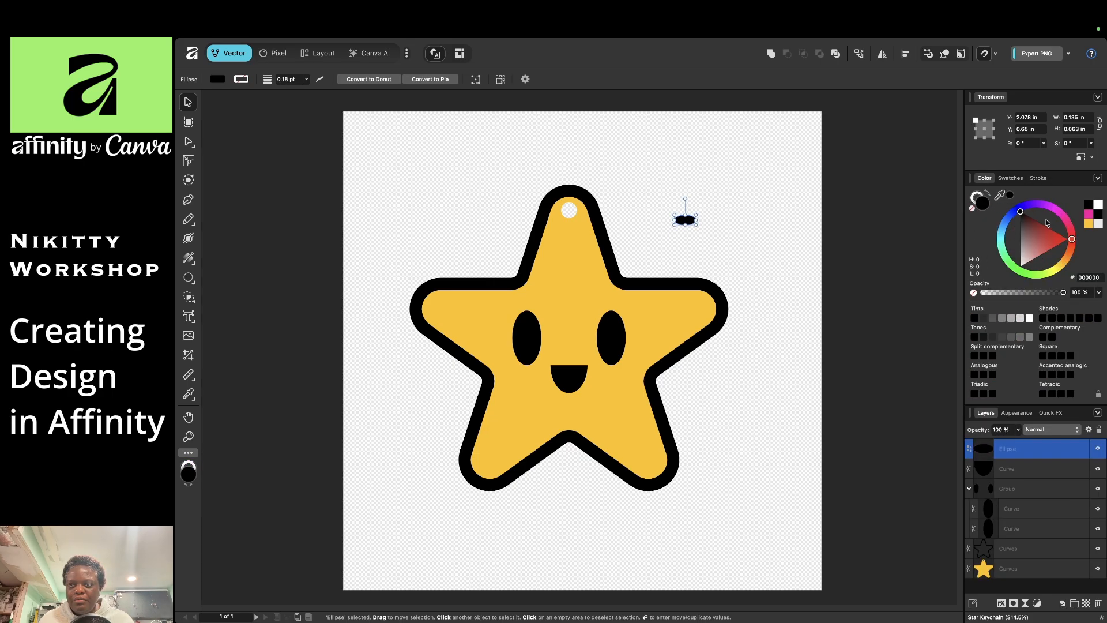
drag(1059, 214, 1047, 256)
click(767, 234)
- Place the pink ellipse just below the right eye as a cheek
drag(691, 222, 619, 378)
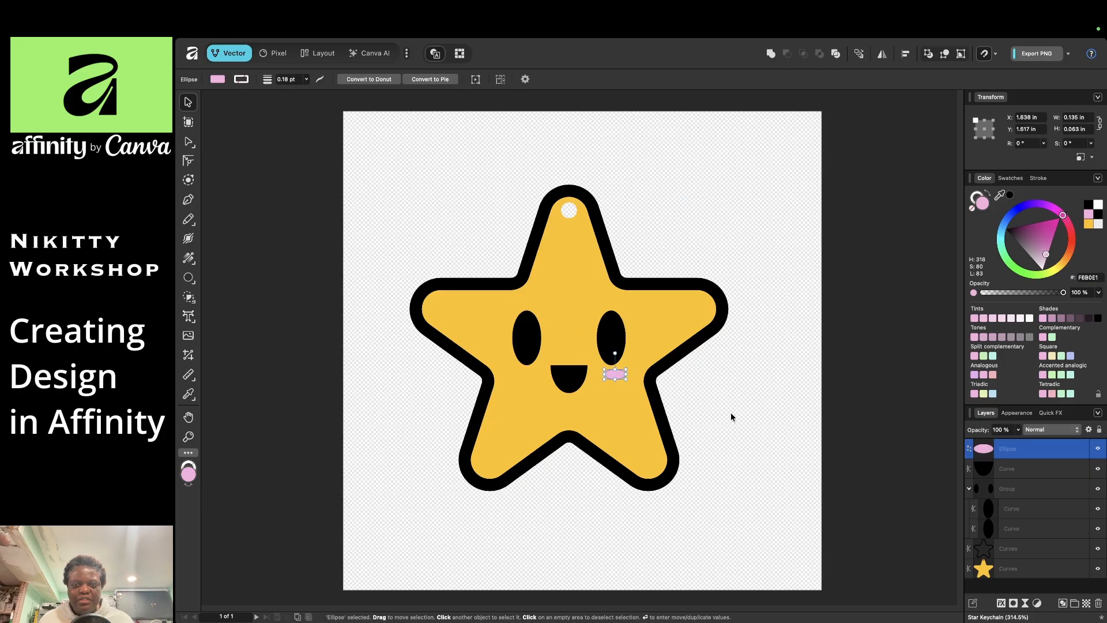
click(744, 419)
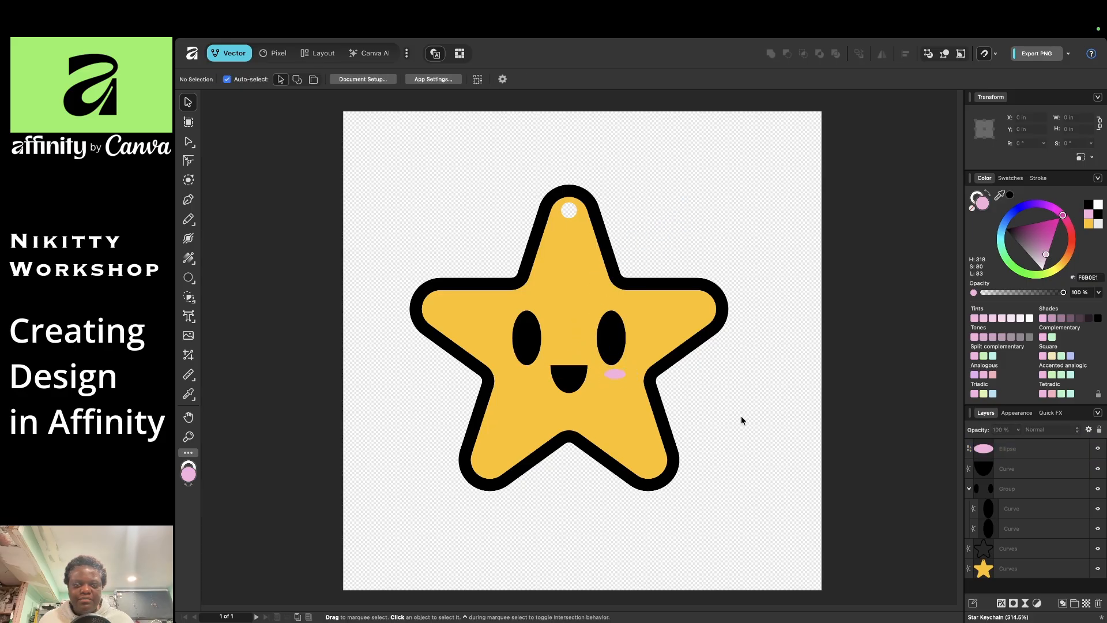
- Duplicate the pink cheek ellipse and place the copy level with it, just below the left eye
click(618, 377)
super+drag(616, 375, 526, 379)
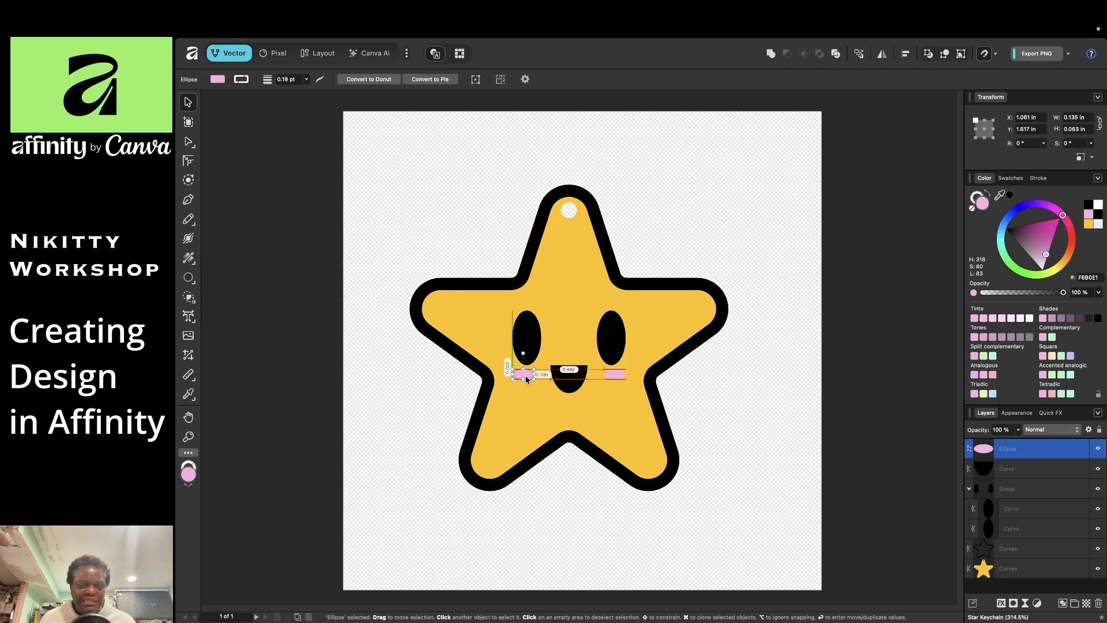
click(783, 447)
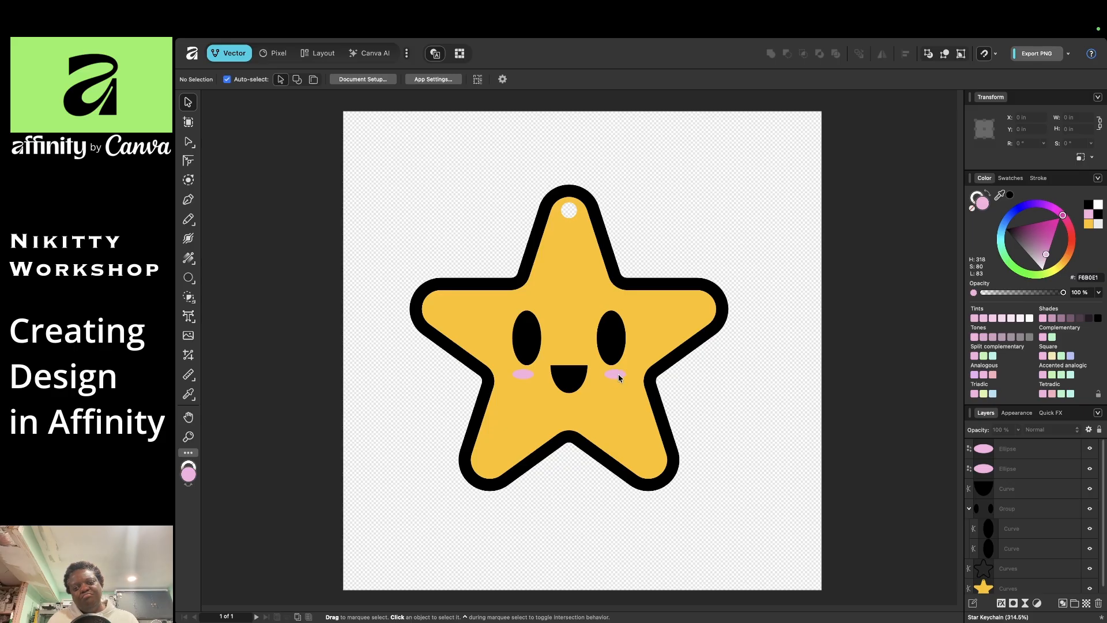
drag(619, 378, 615, 377)
drag(514, 378, 523, 377)
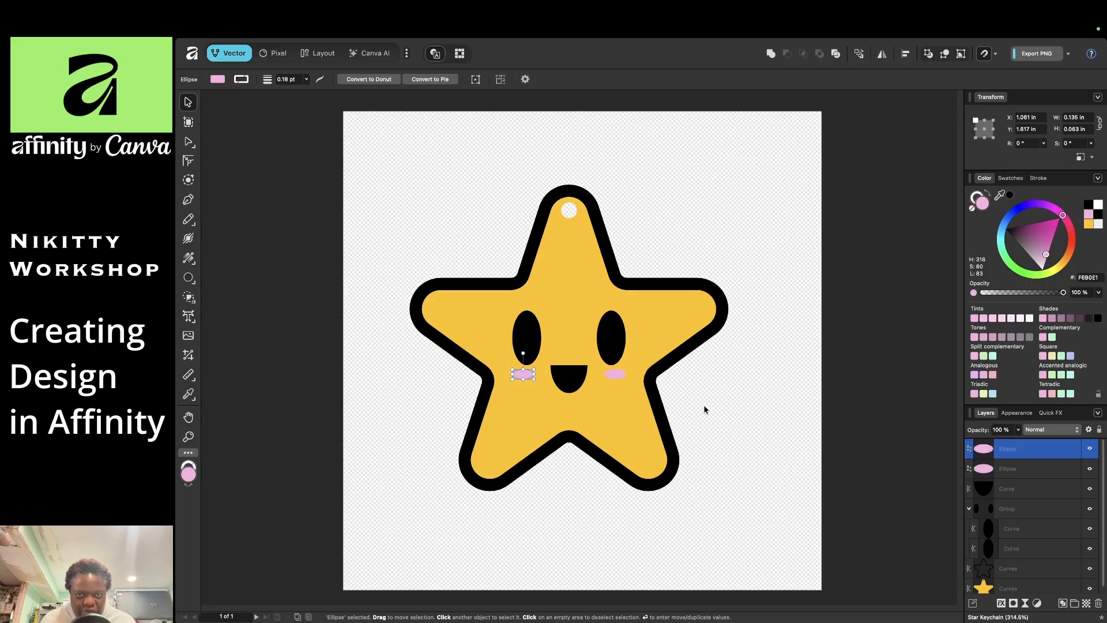
- Convert both pink cheek ellipses to curves
click(619, 378)
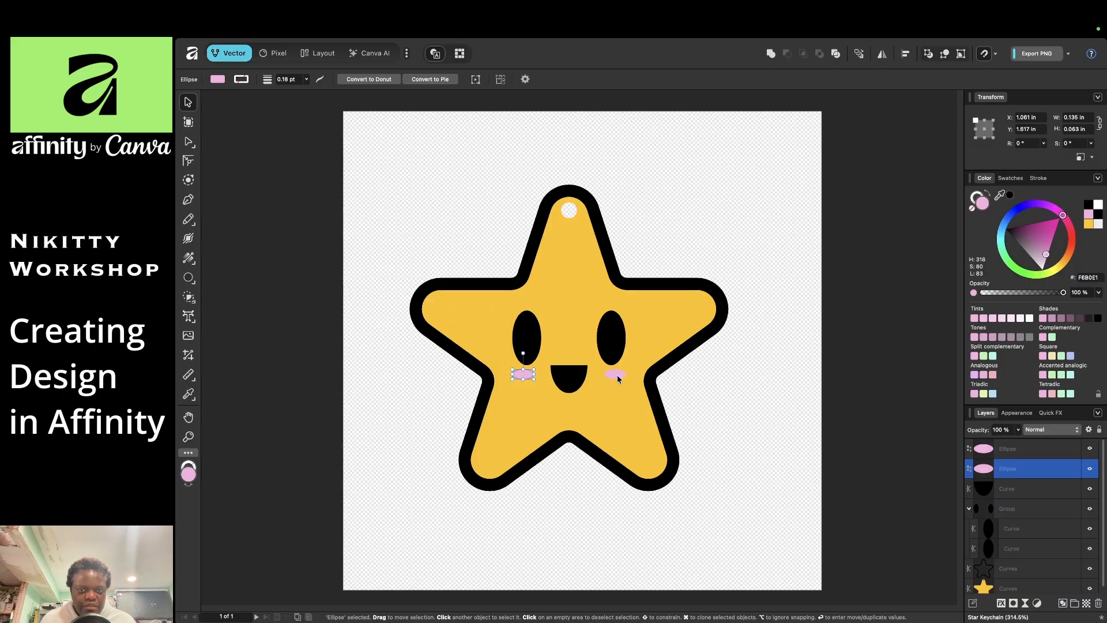
shift+click(526, 376)
right_click(526, 376)
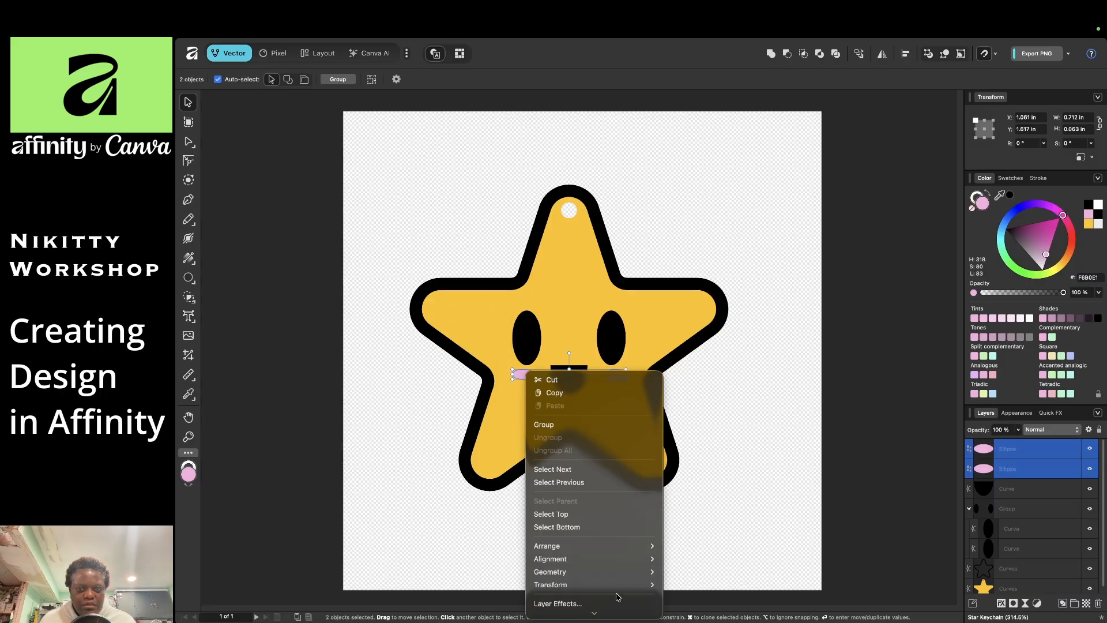
click(584, 596)
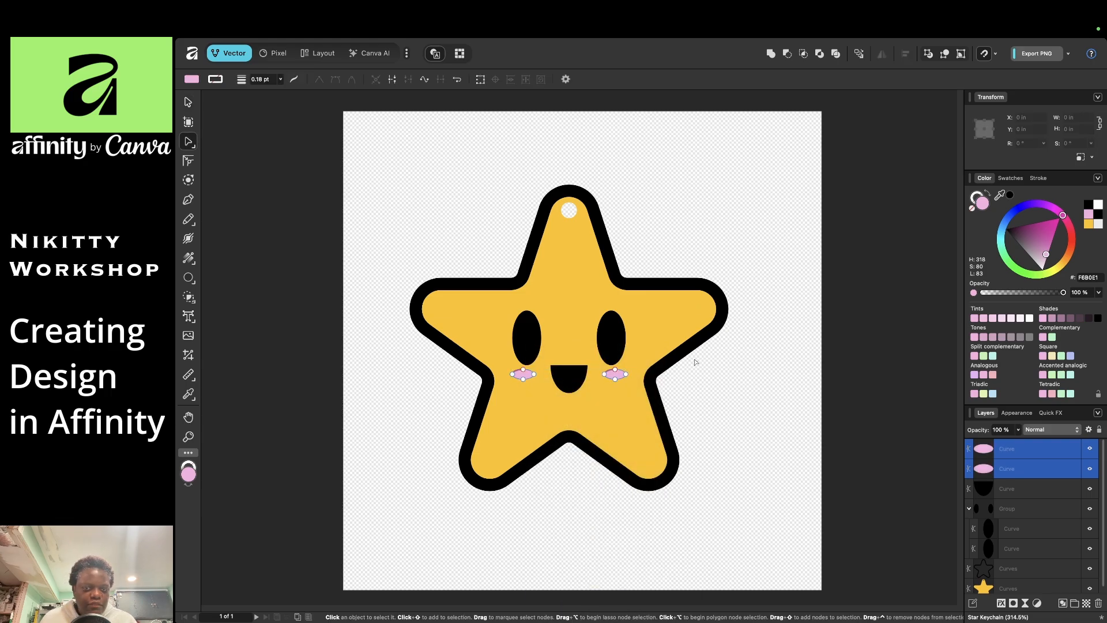
key(v)
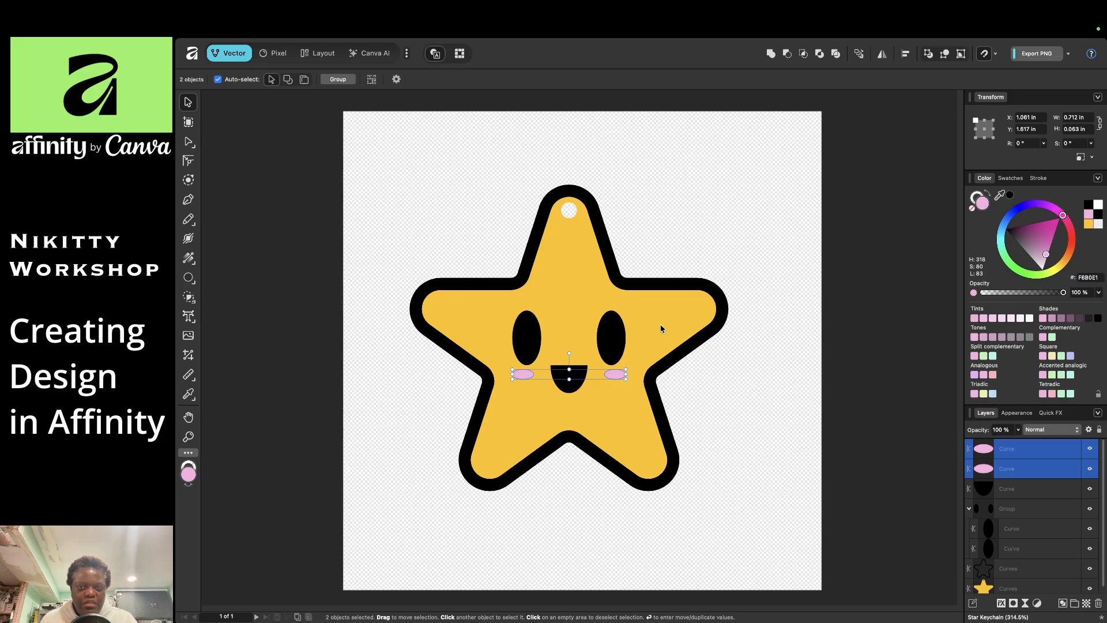
- Group the two pink cheeks together
key(super+g)
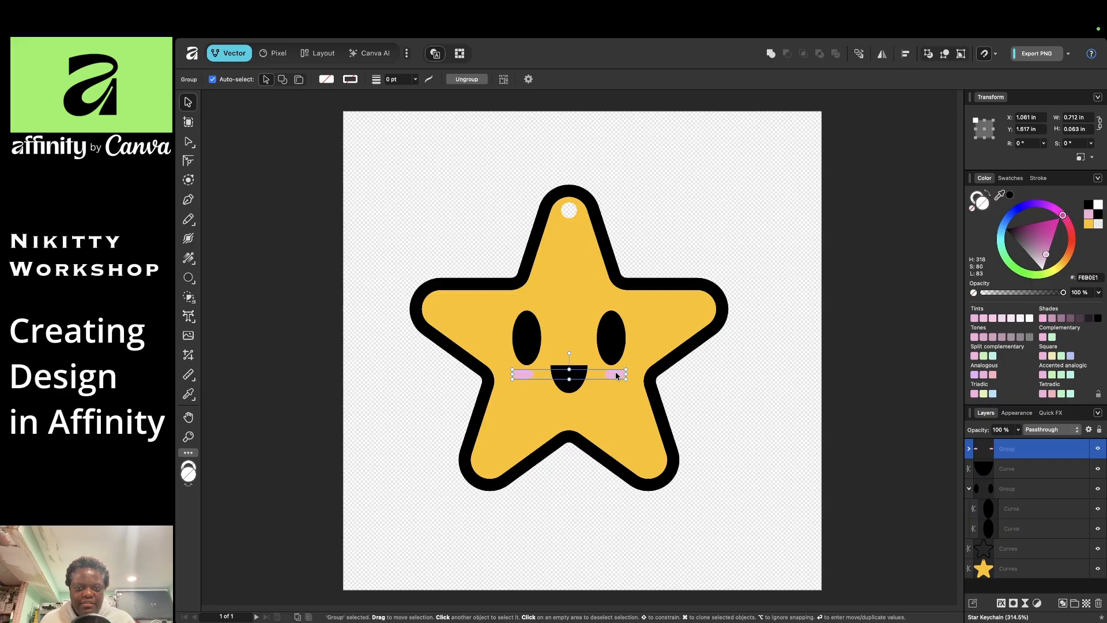
right_click(618, 378)
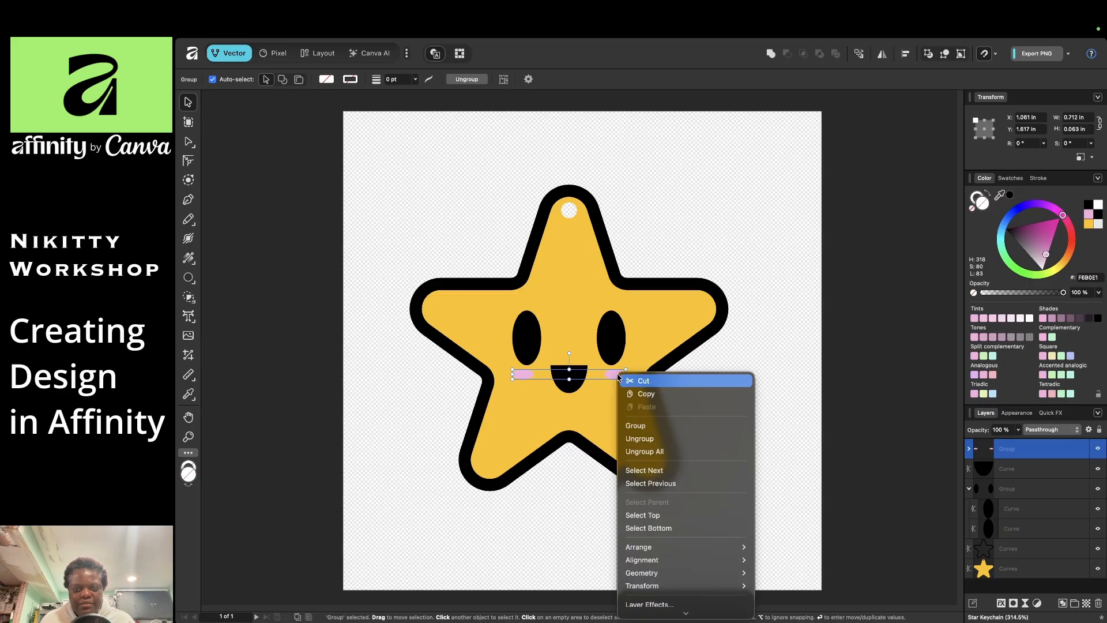
scroll(683, 574, down, 3)
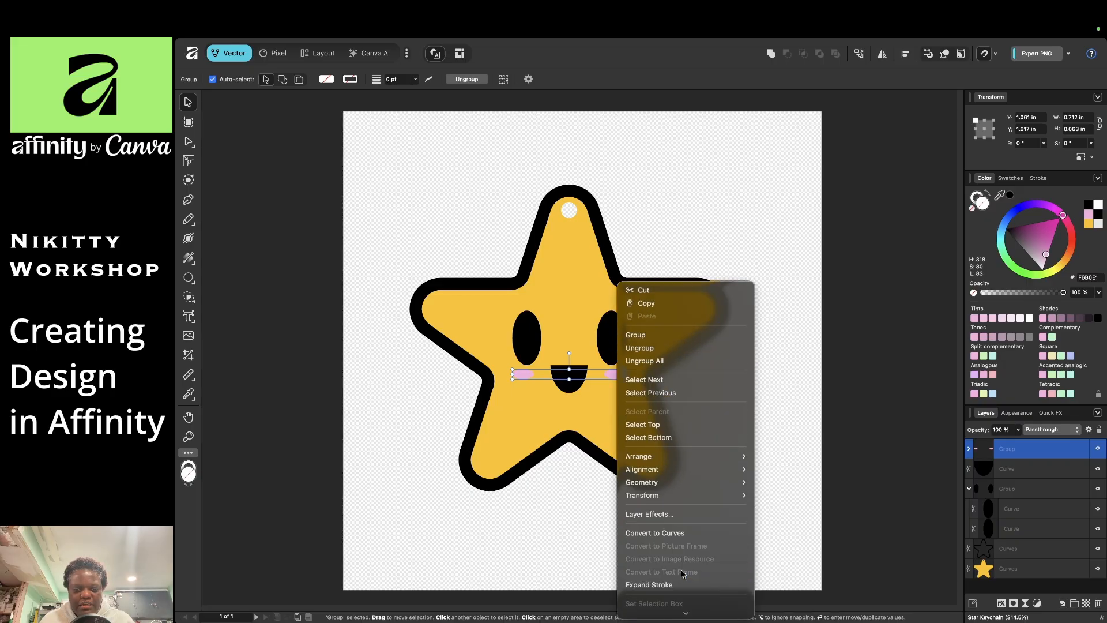
click(637, 341)
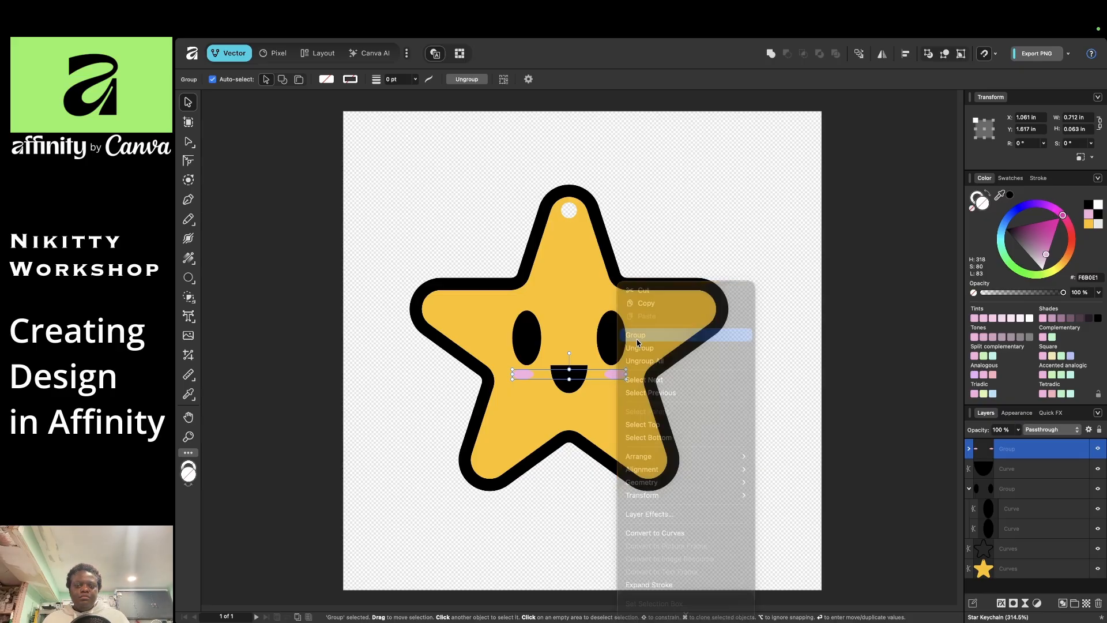
click(722, 407)
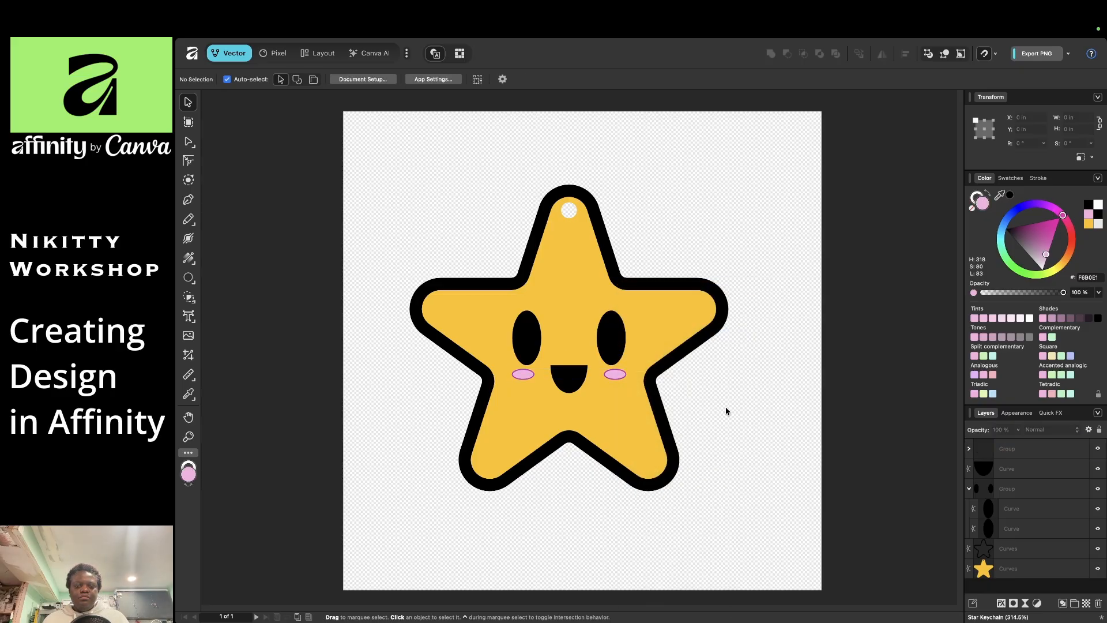
- Select the mouth, eyes, cheeks and yellow star in turn to check which parts are separate objects
click(571, 382)
click(614, 344)
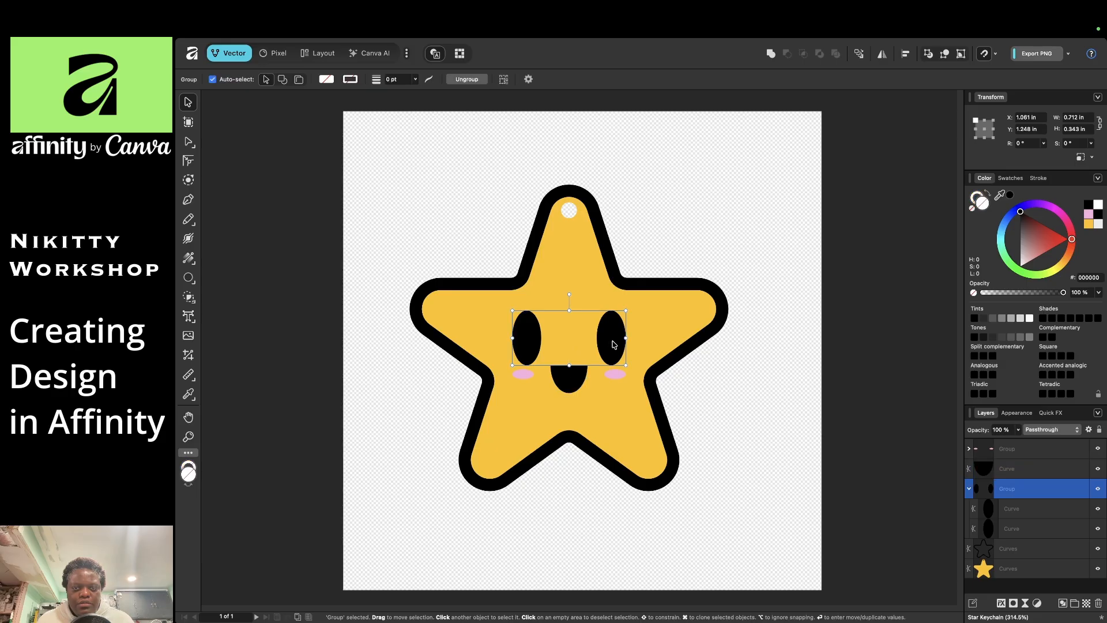
click(573, 379)
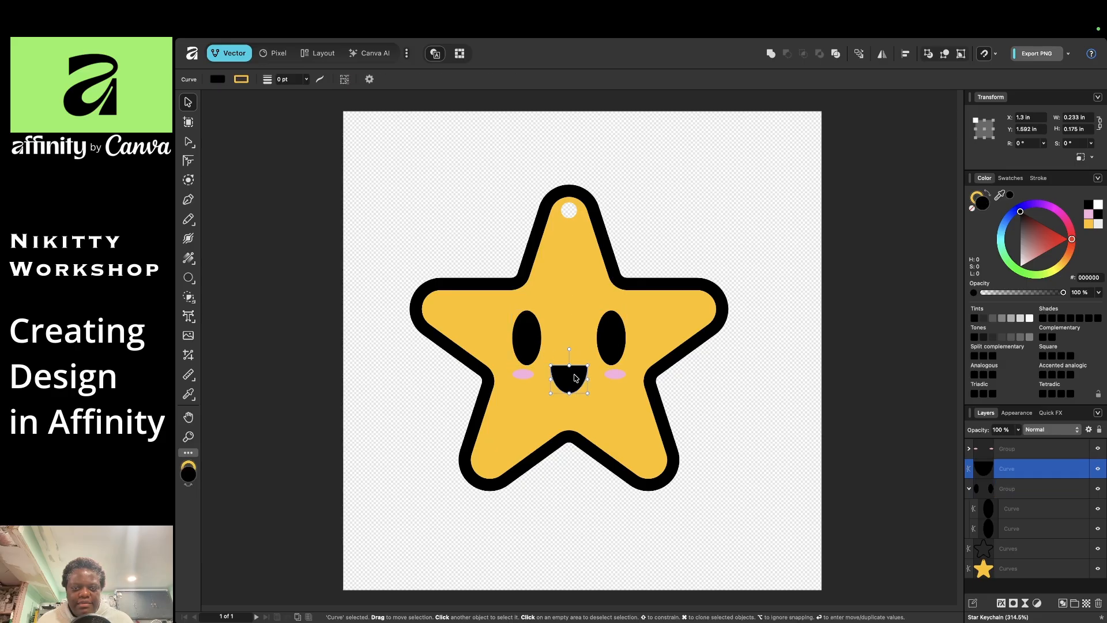
click(615, 376)
click(719, 404)
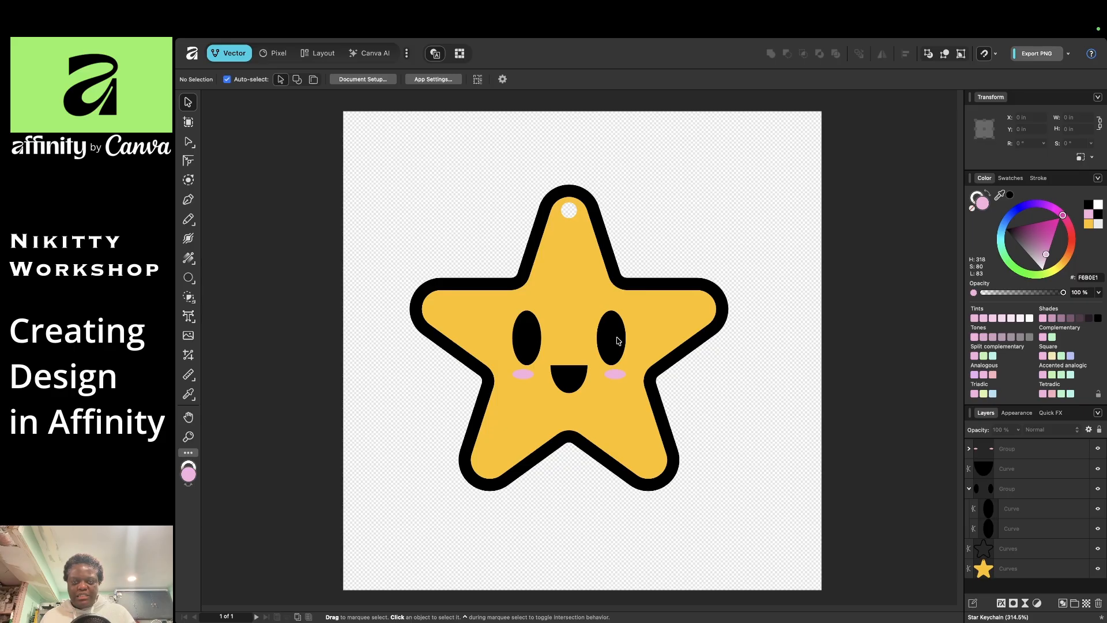
click(650, 331)
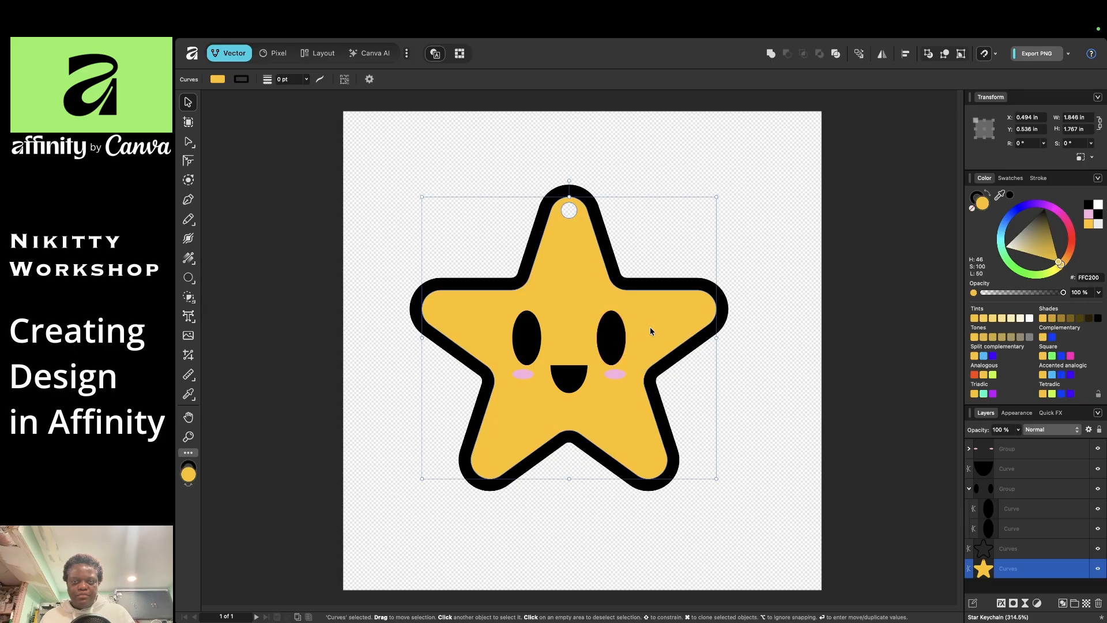
- Move the eyes down below the mouth to check the yellow fill beneath them, and undo the move
click(612, 345)
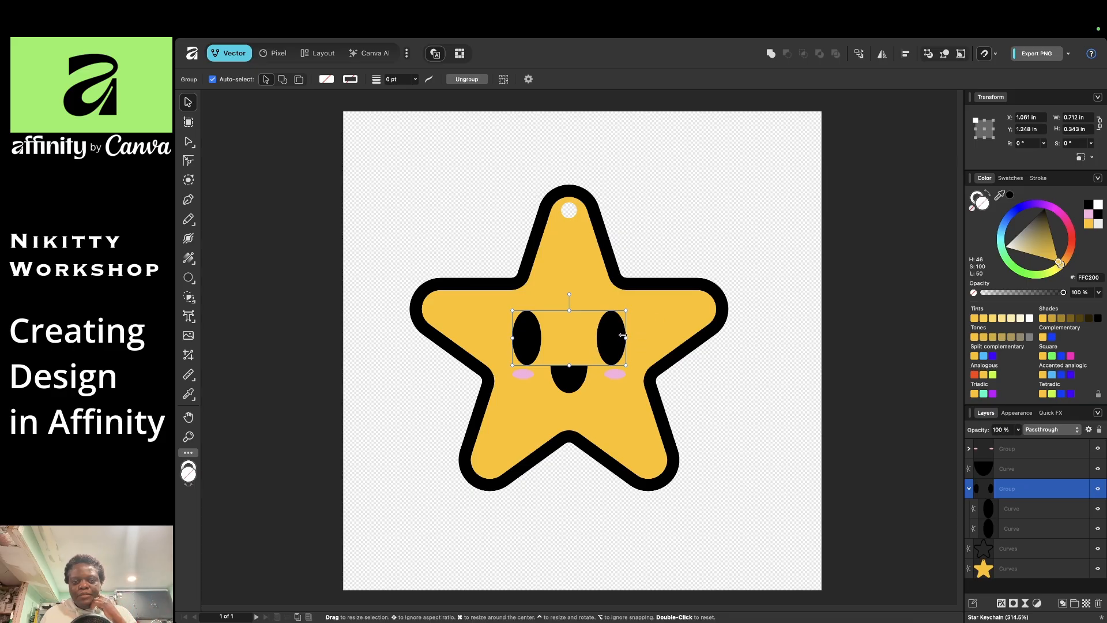
drag(616, 337, 608, 429)
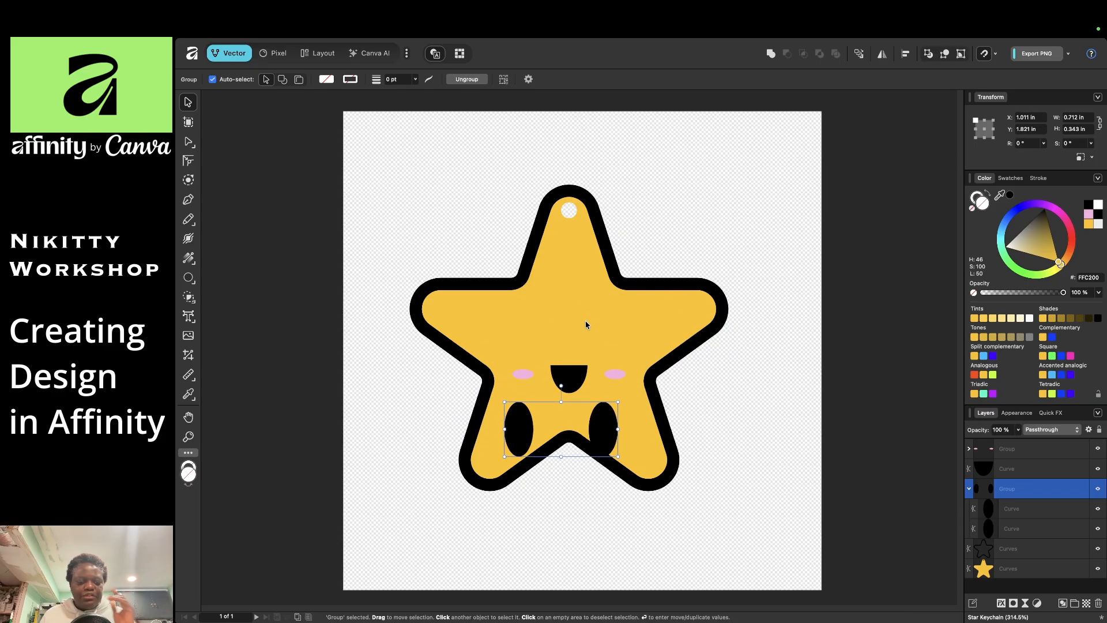
key(super+z)
key(super+z)
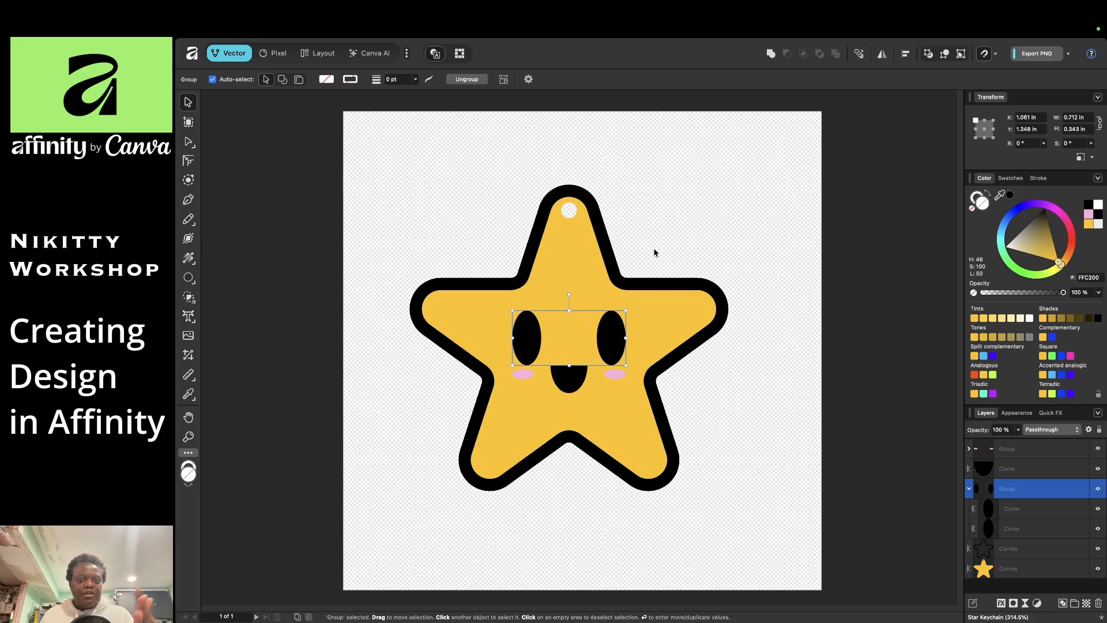
click(742, 402)
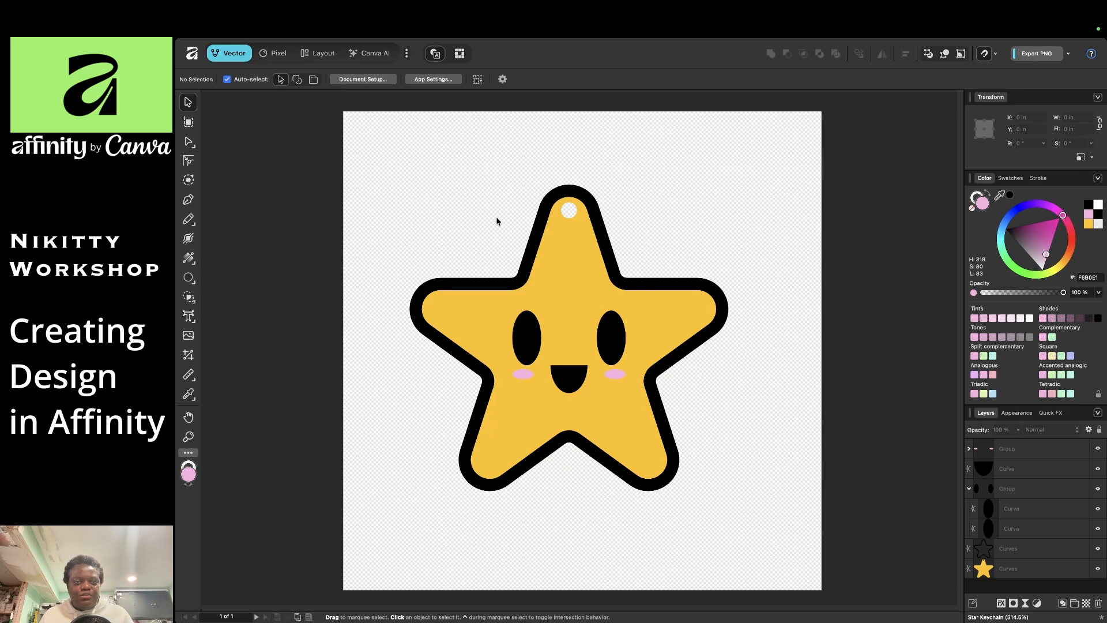
drag(382, 146, 774, 538)
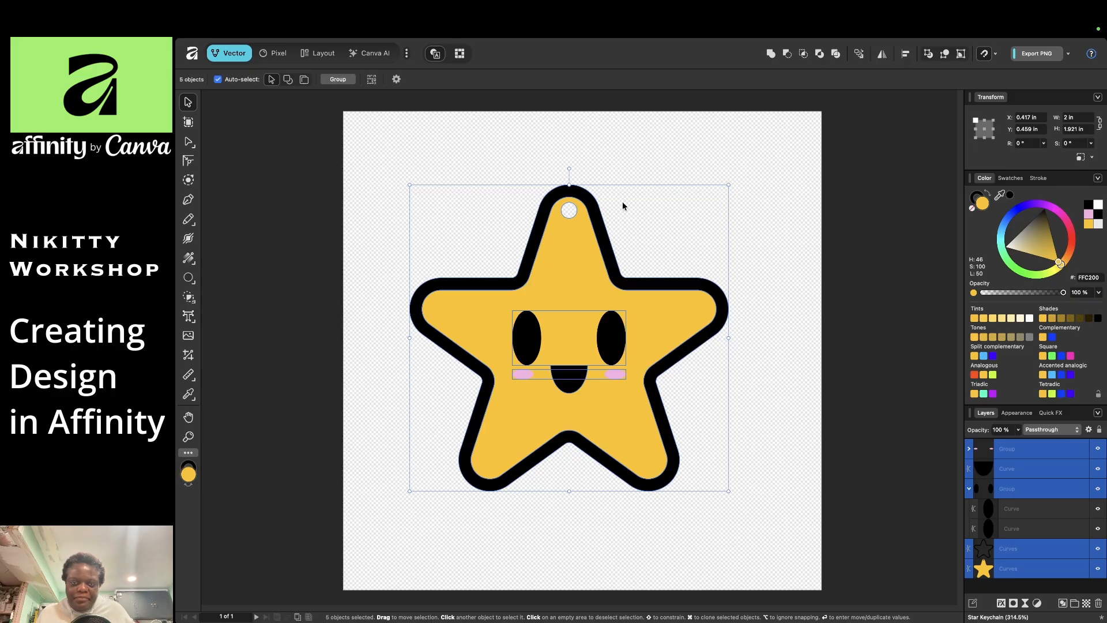
click(777, 244)
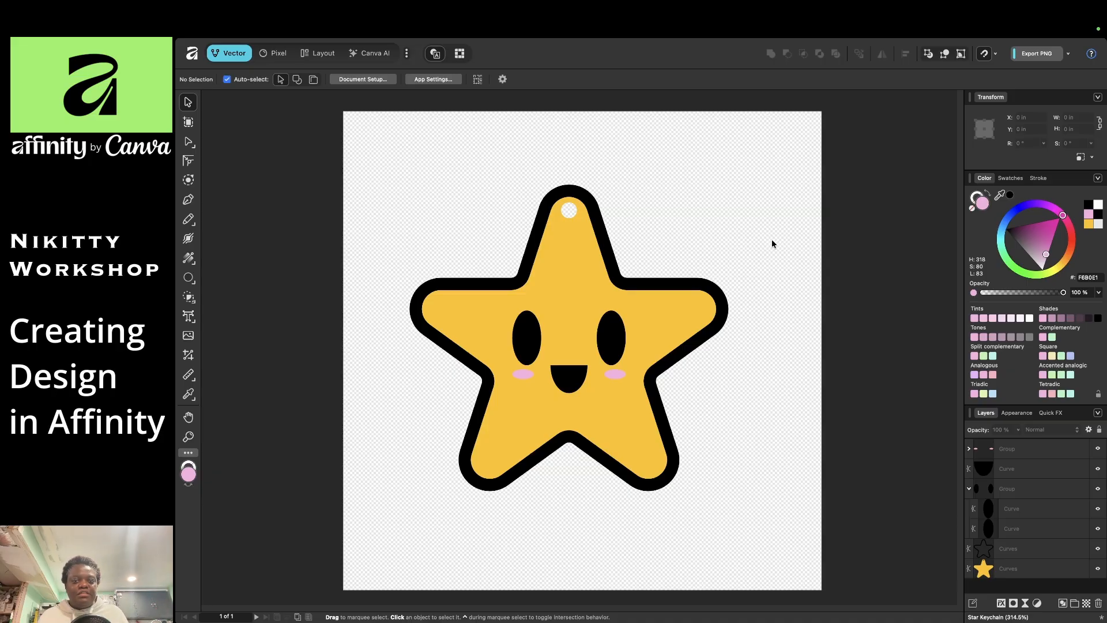
click(577, 263)
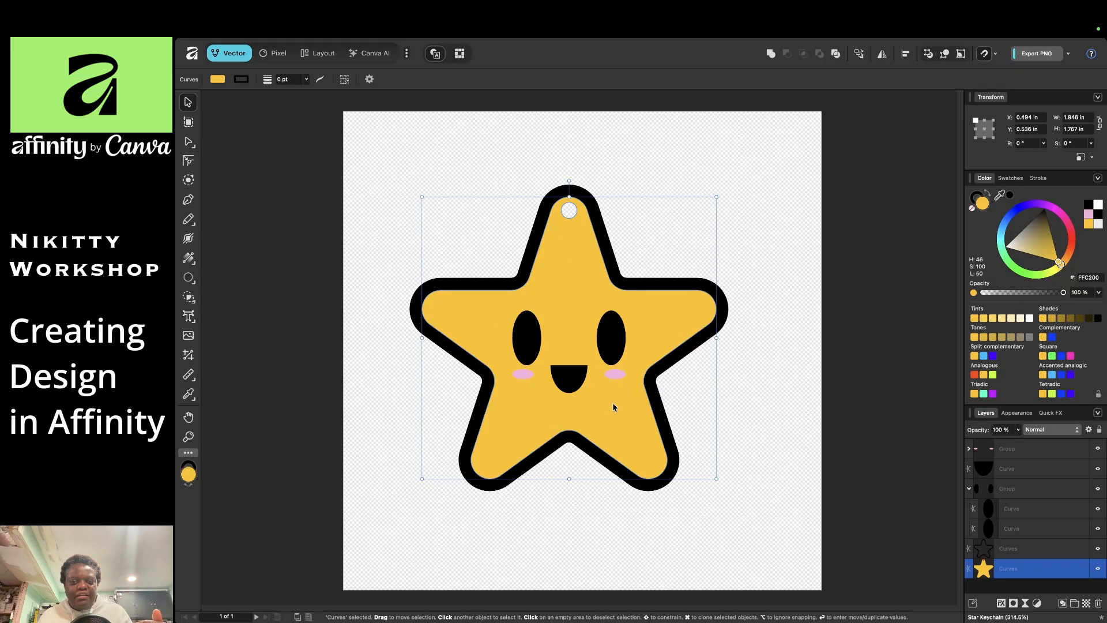
click(729, 393)
mouse_move(614, 338)
mouse_down()
mouse_move(630, 275)
mouse_move(628, 323)
mouse_move(614, 331)
mouse_up()
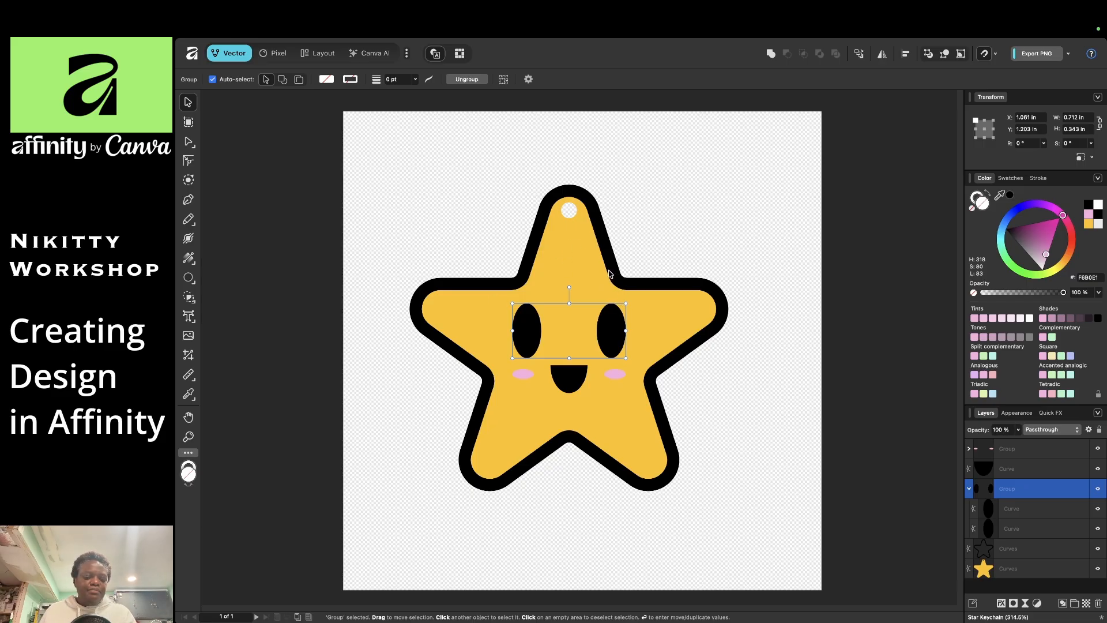
key(Down)
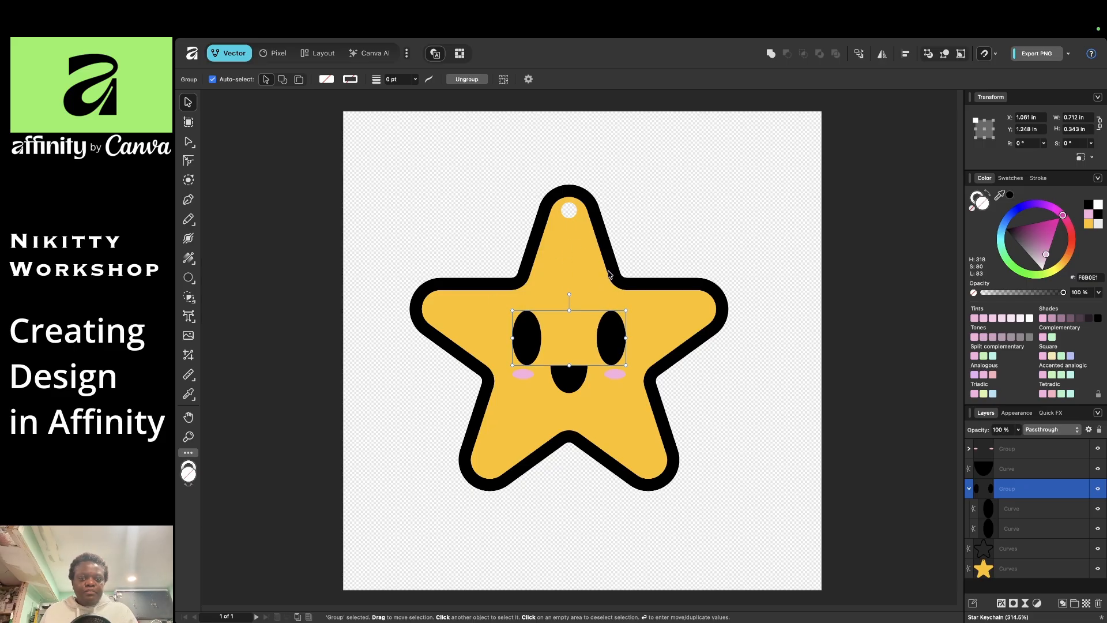
click(743, 399)
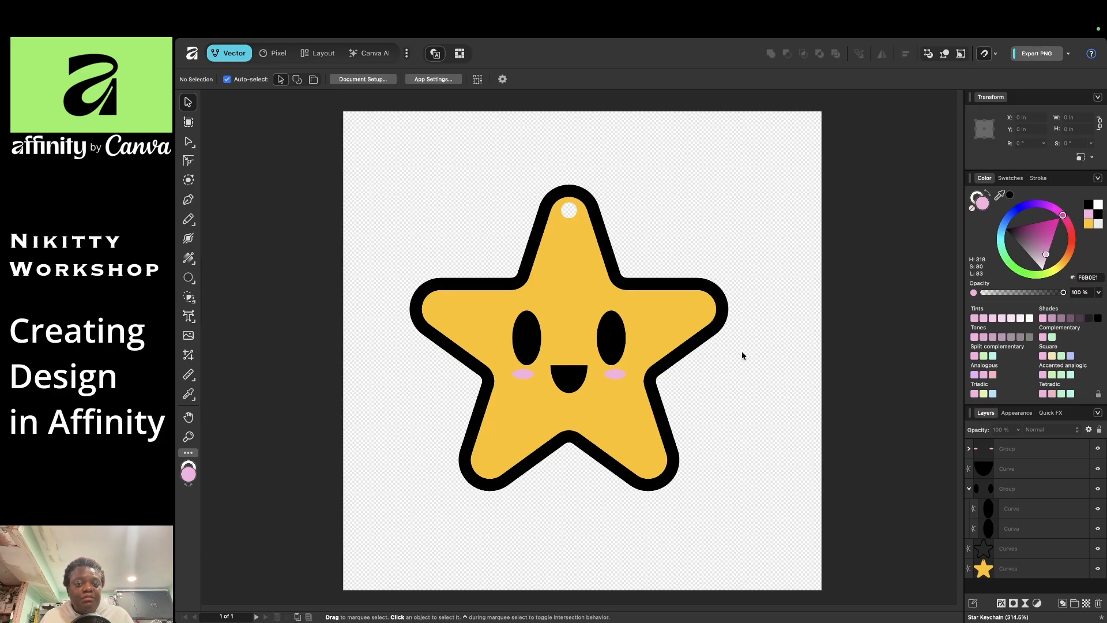
click(655, 309)
click(782, 392)
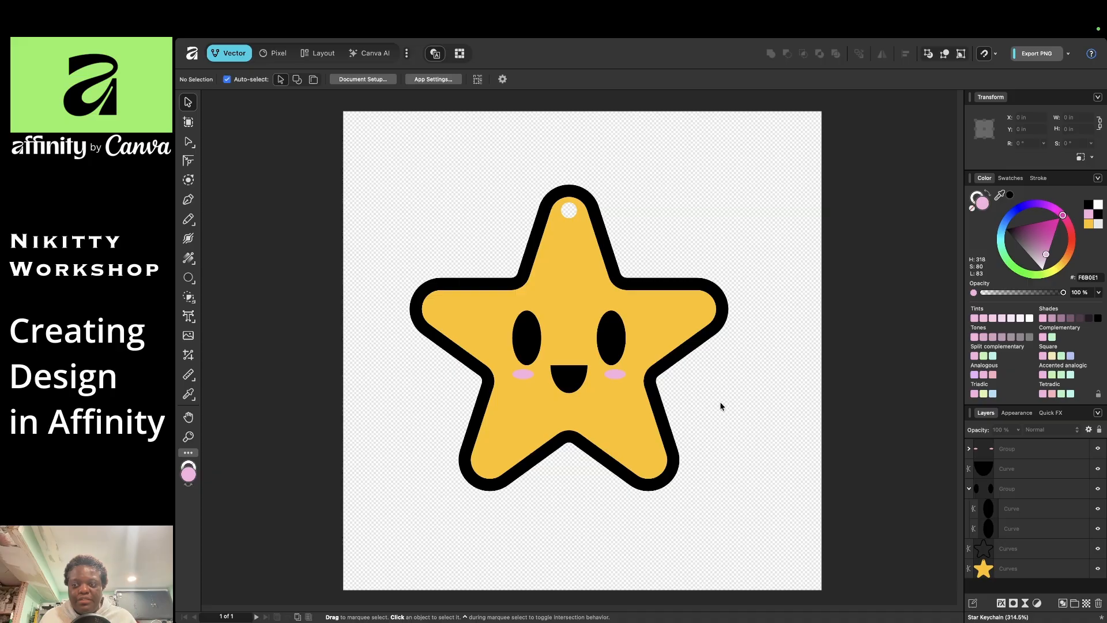
- Apply the Divide operation to the eyes, mouth, cheeks and yellow star to cut the facial features out of the star
click(616, 343)
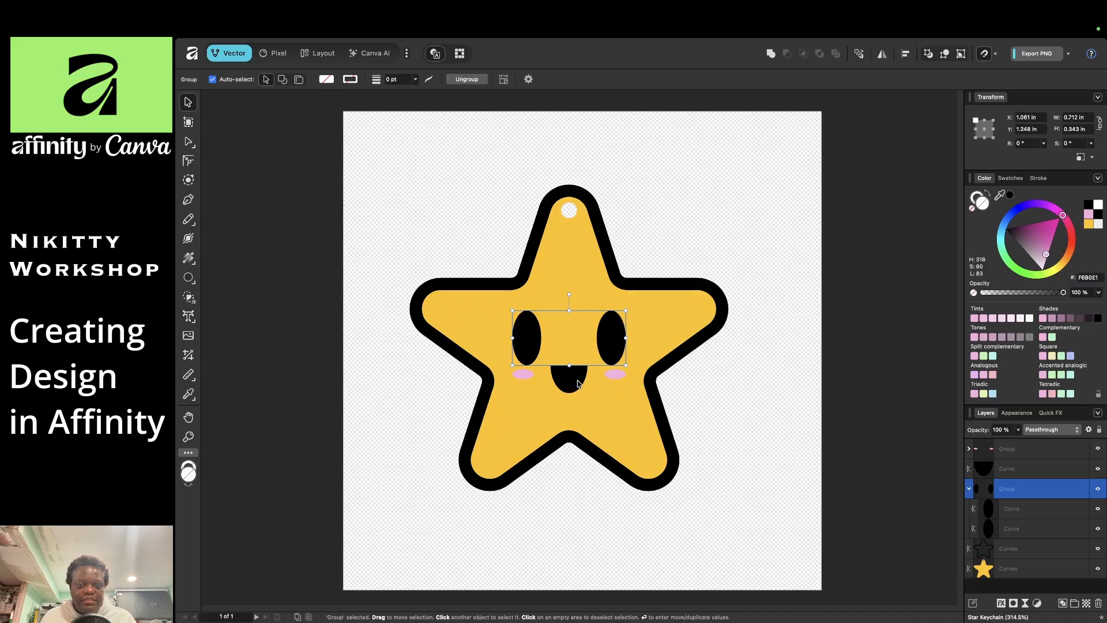
shift+click(576, 381)
shift+click(620, 378)
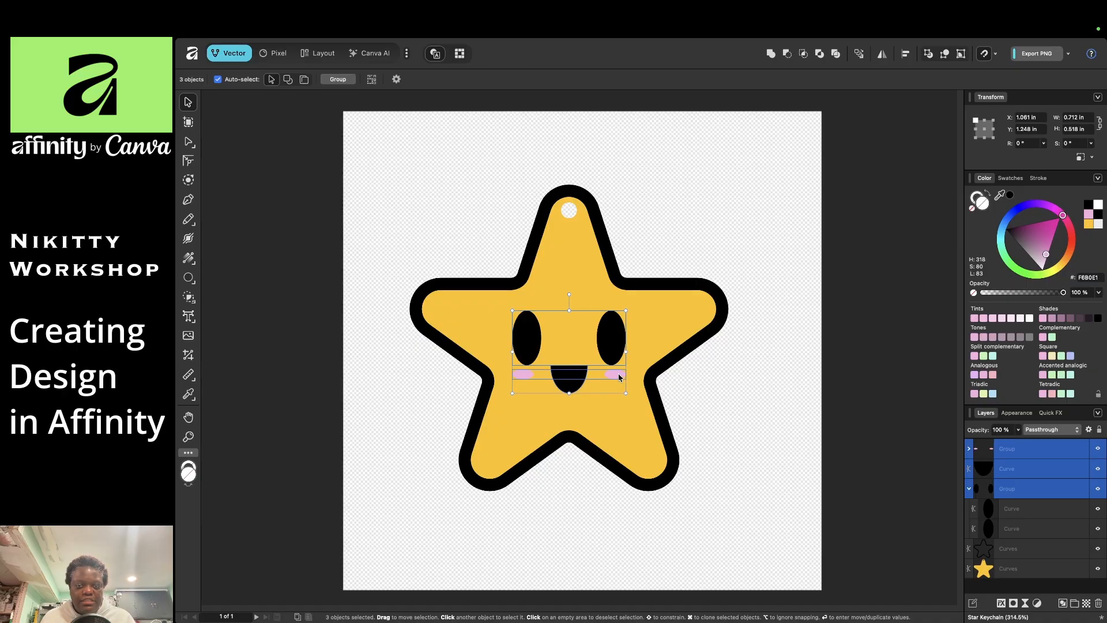
shift+click(650, 328)
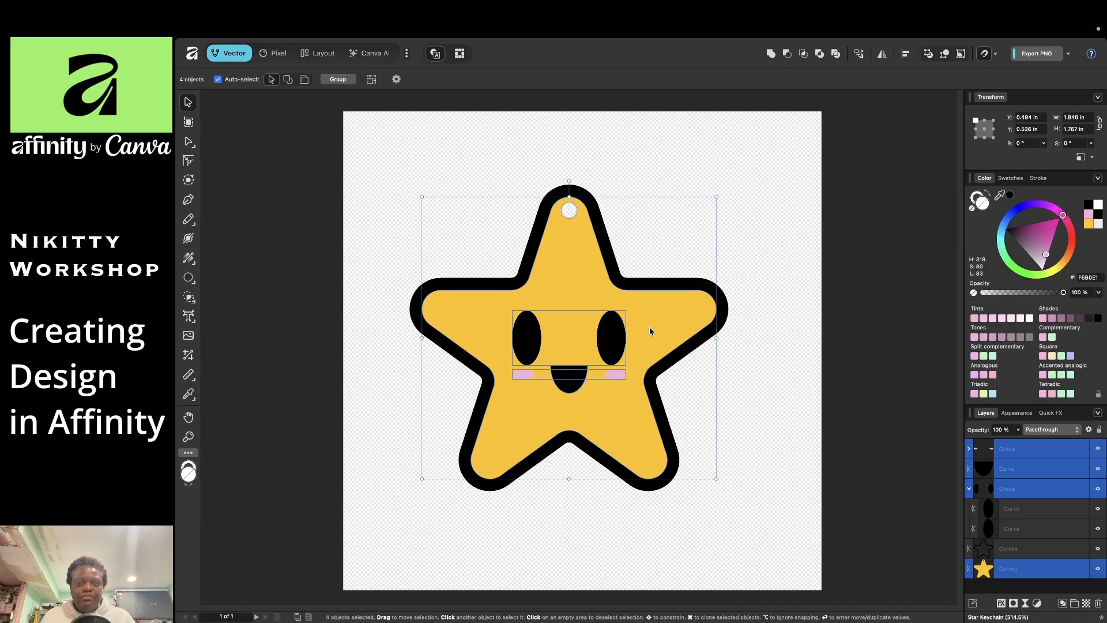
click(836, 54)
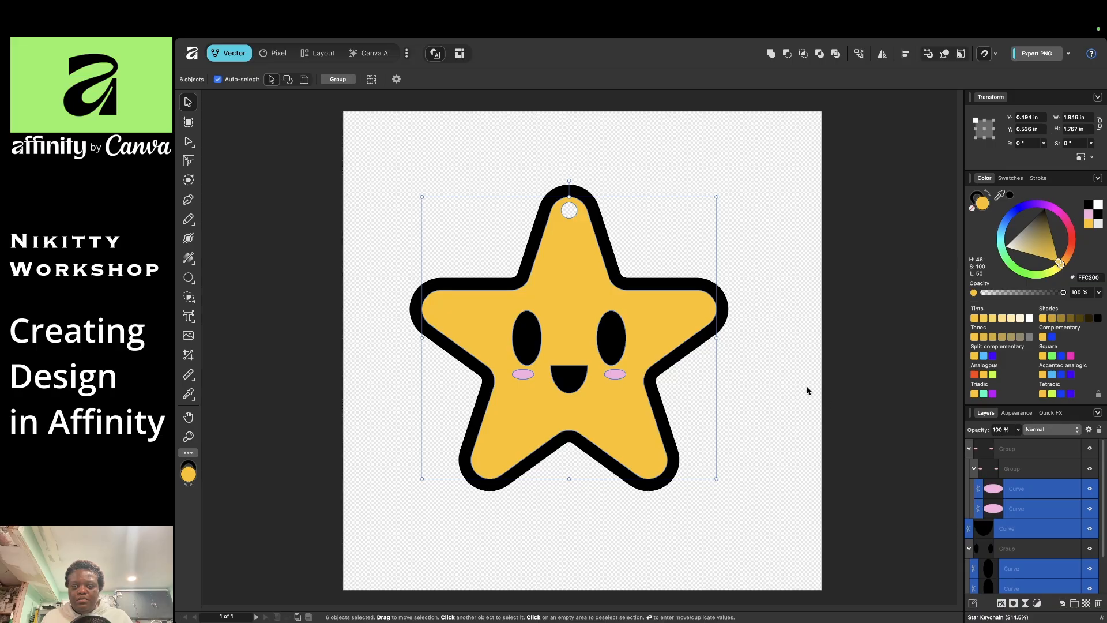
click(776, 375)
scroll(1036, 505, down, 2)
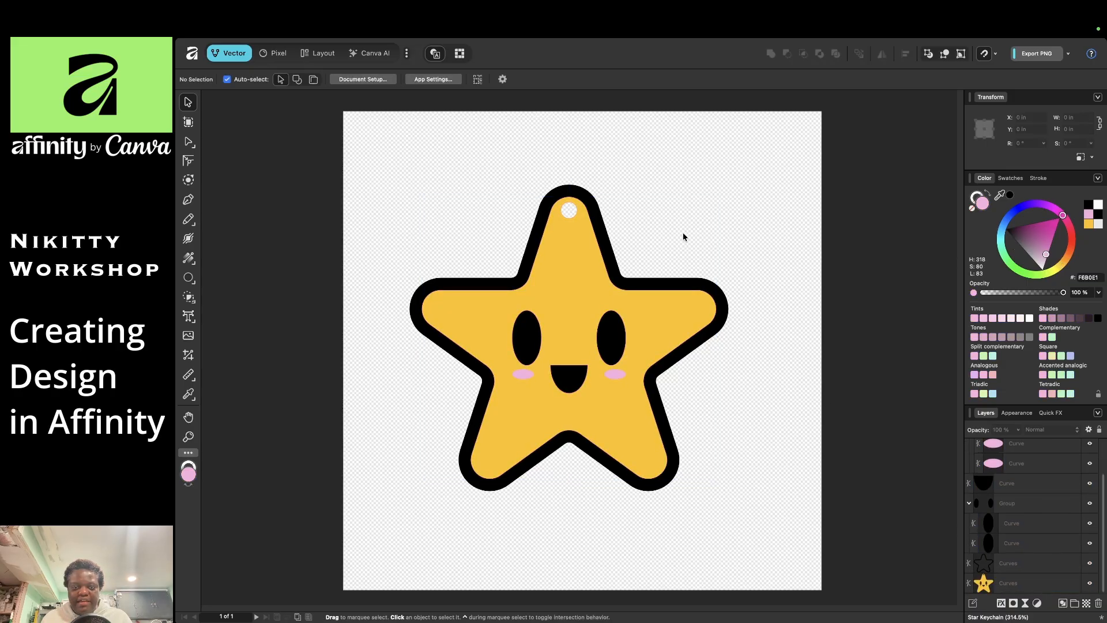
- Move the yellow star, eyes, mouth and cheeks aside one at a time to check the cut-outs, undoing each move
drag(572, 289, 712, 203)
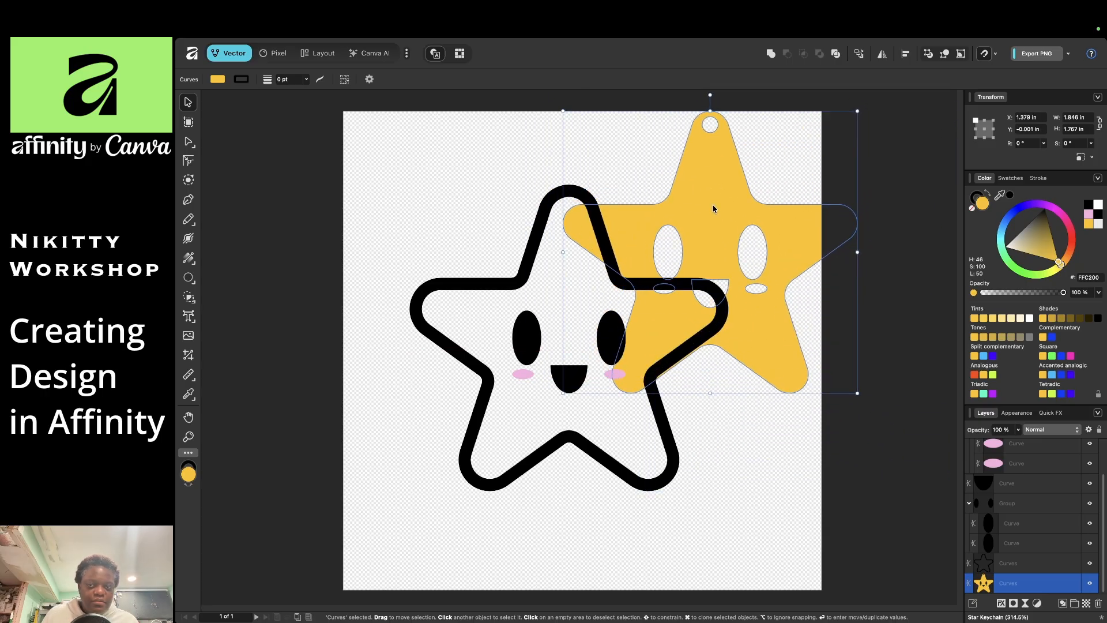
key(super+z)
drag(611, 337, 698, 380)
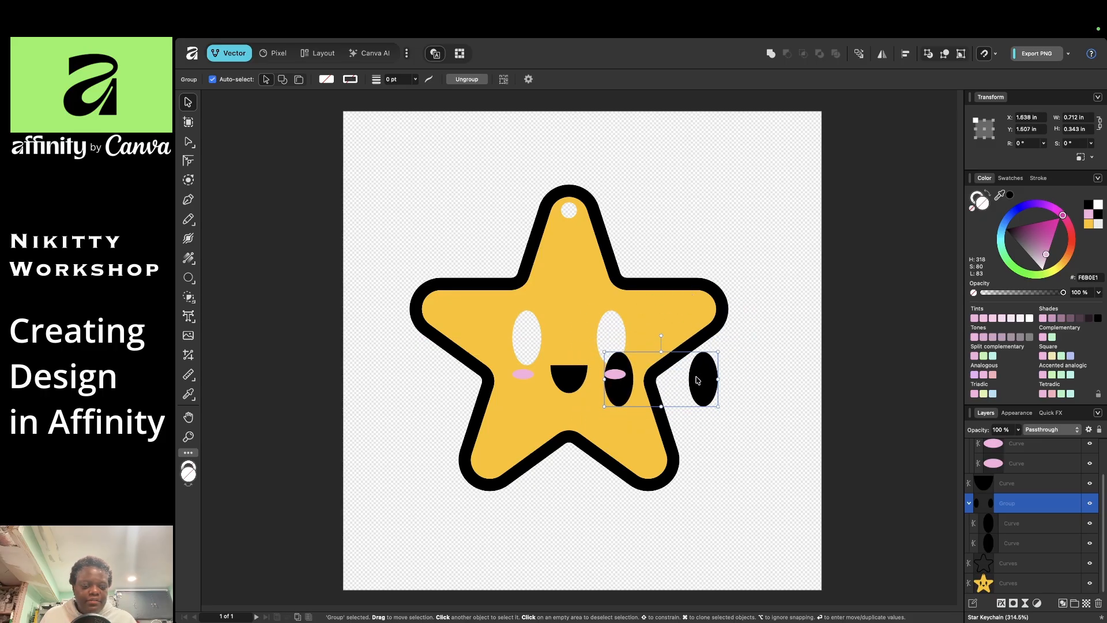
key(super+z)
drag(578, 376, 572, 476)
key(super+z)
drag(615, 375, 712, 413)
key(super+z)
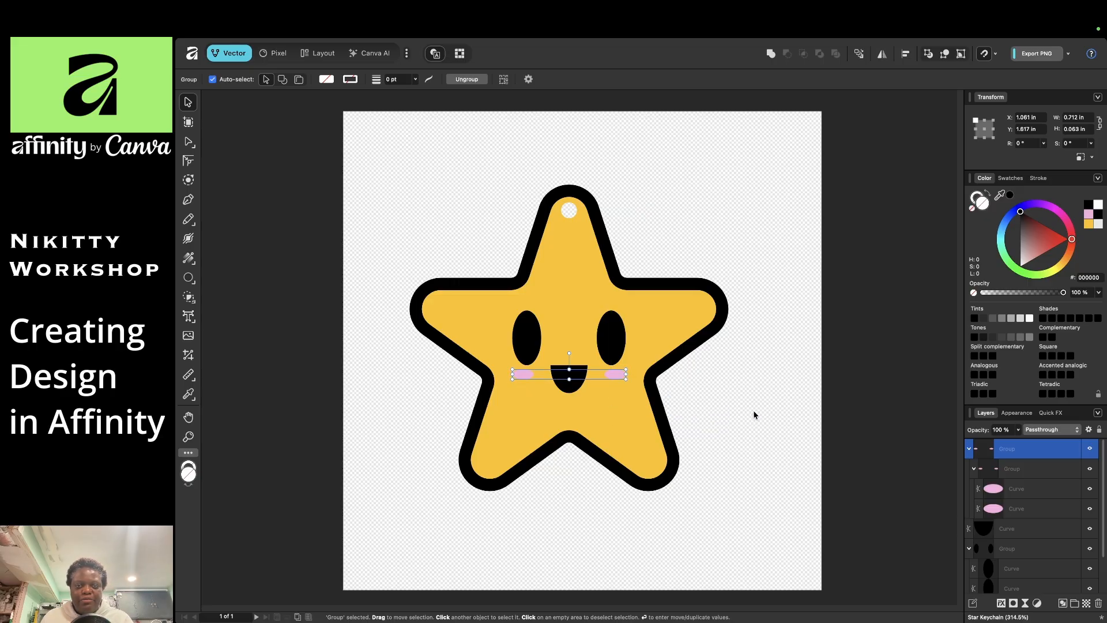
- Collapse the cheeks group and the eyes group in the layer list to review the keychain's separate layers
click(753, 409)
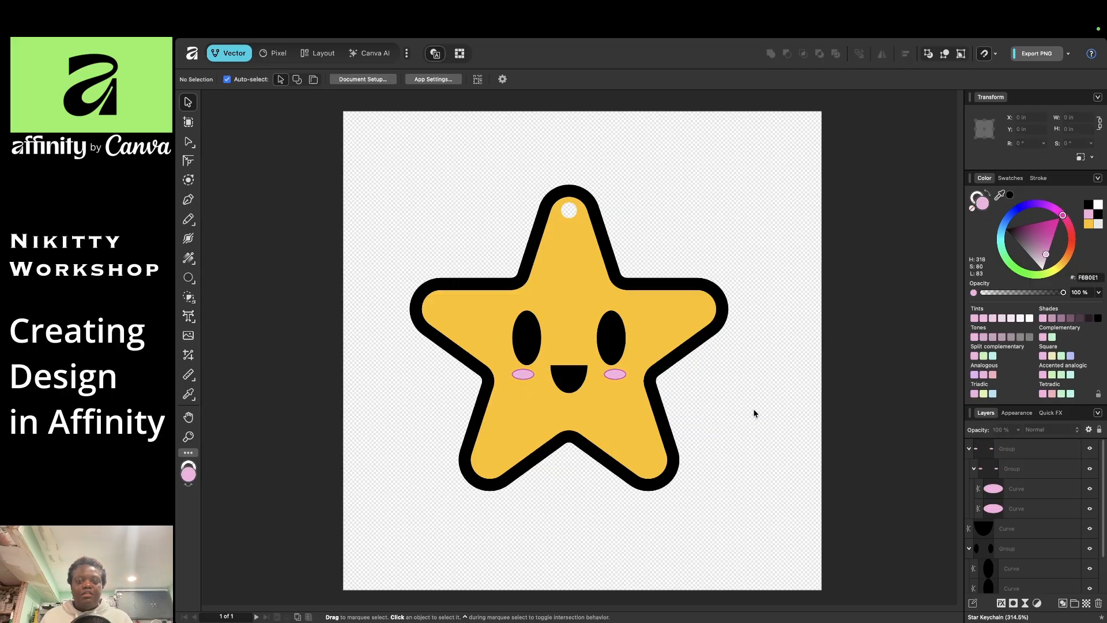
click(974, 468)
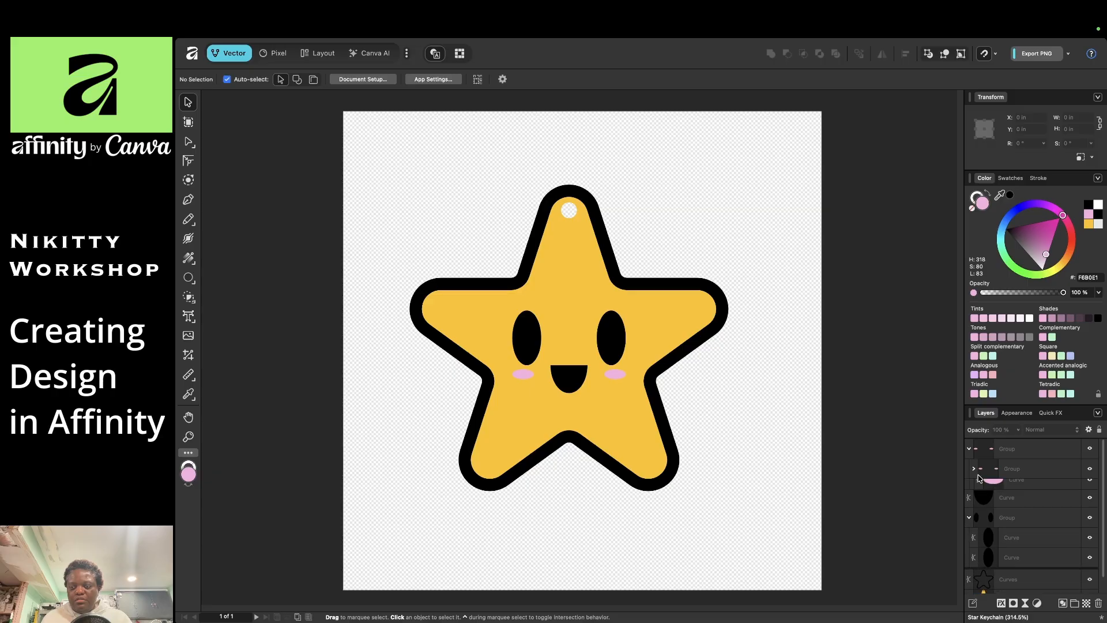
click(970, 508)
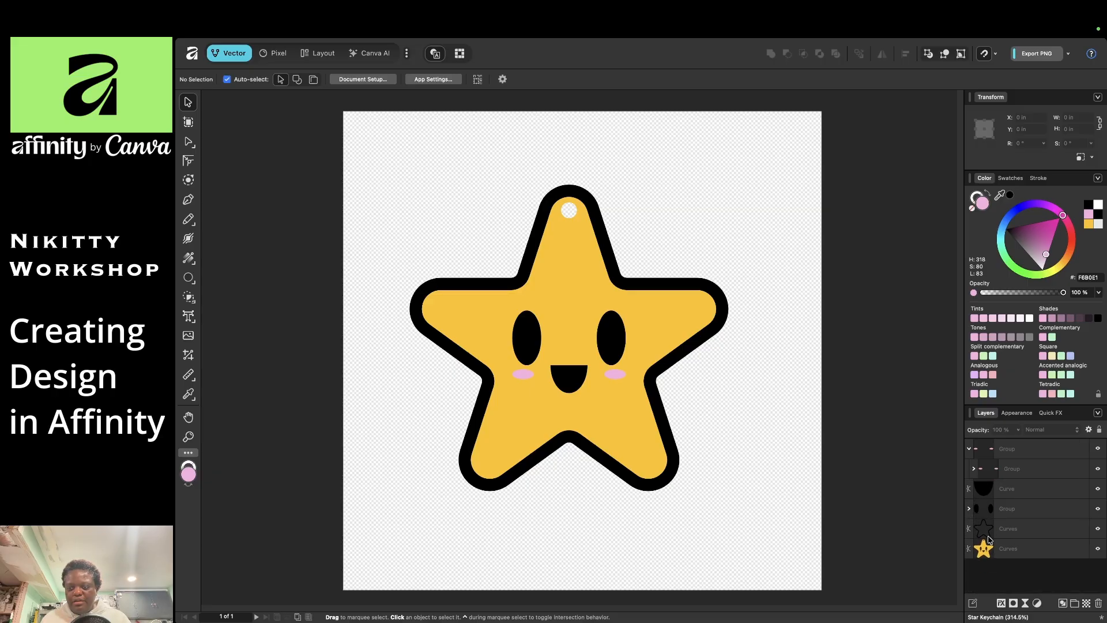
click(1012, 551)
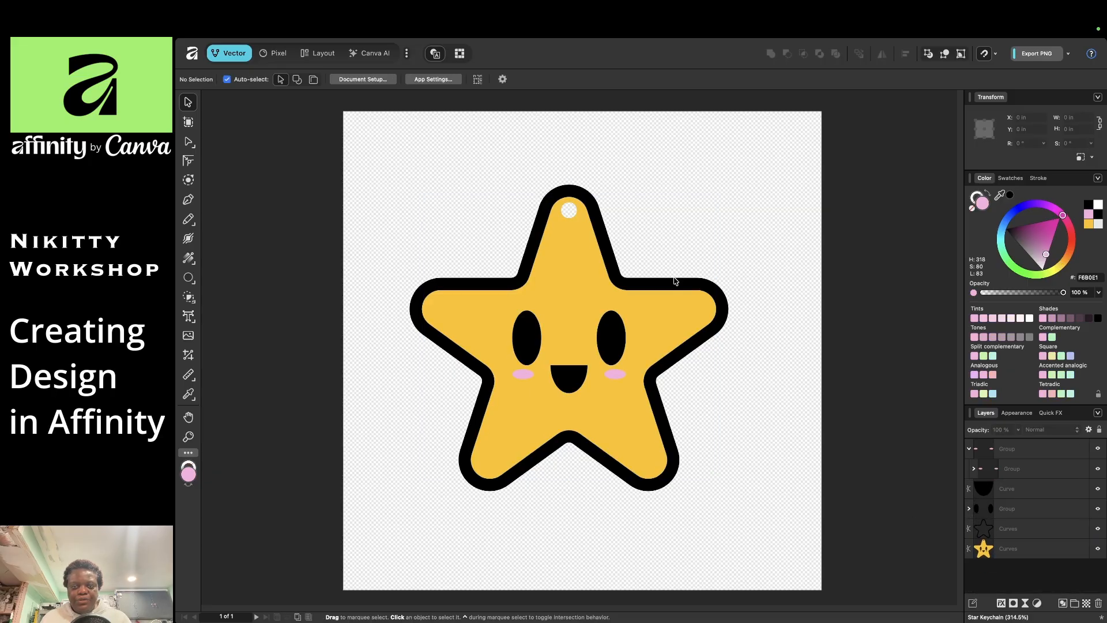
- Move the yellow star aside to check the facial cut-outs, undoing each move and clearing the selection
drag(674, 327, 644, 365)
key(super+z)
click(793, 398)
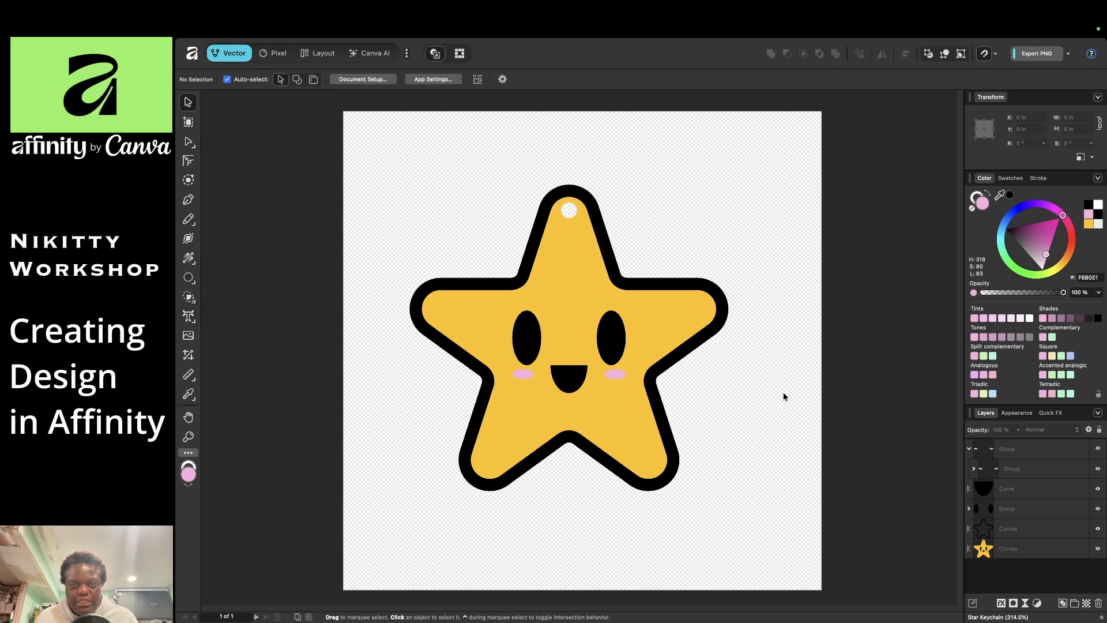
drag(654, 304, 780, 302)
key(super+z)
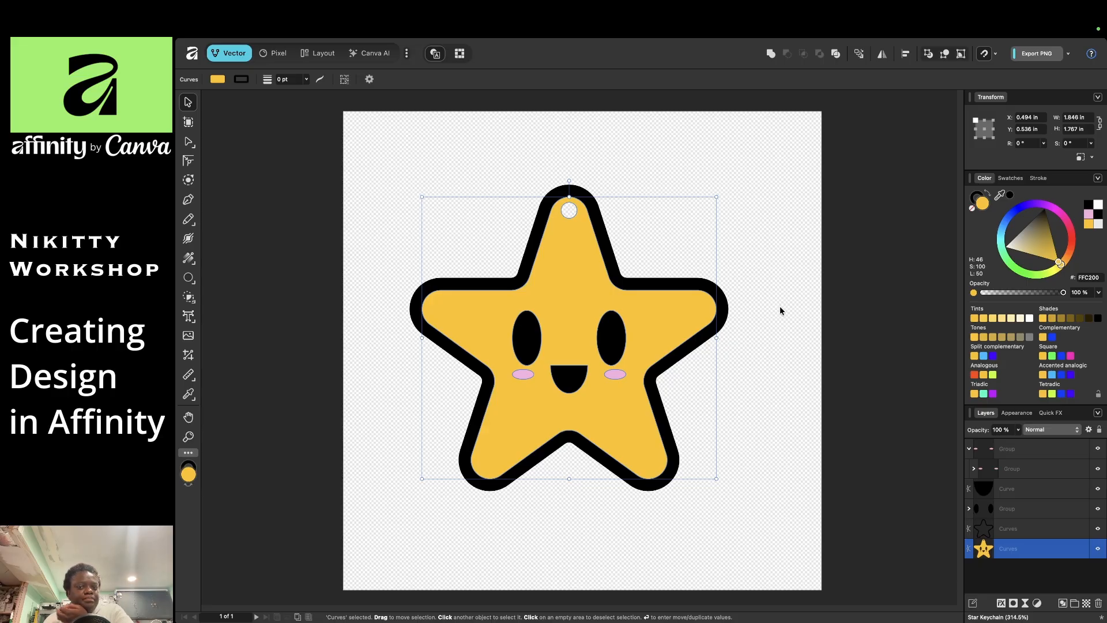
click(766, 331)
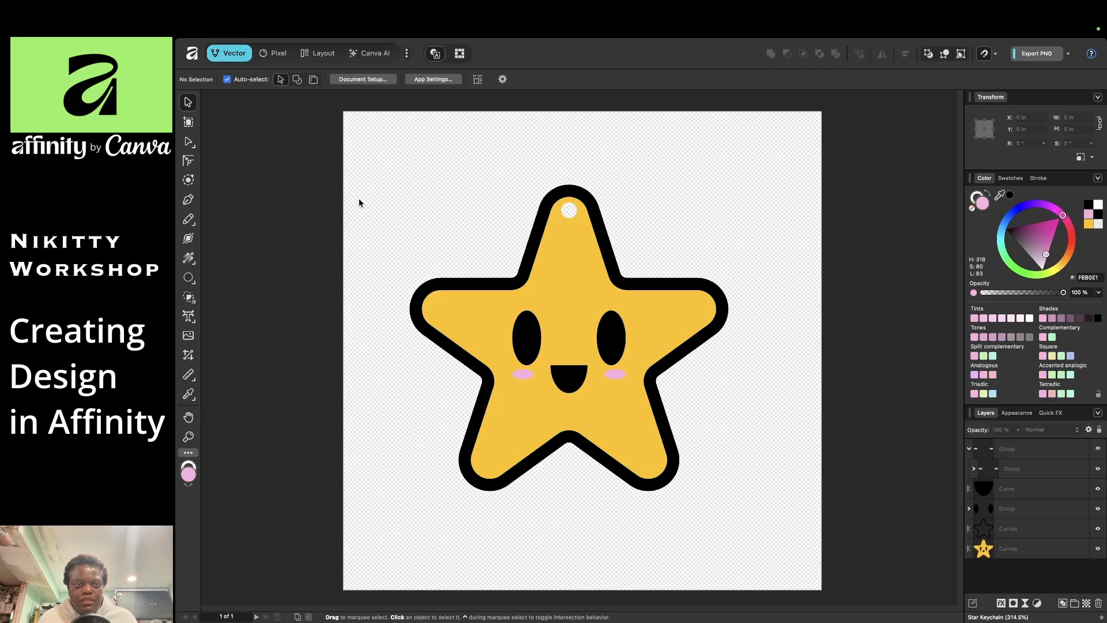
- Select all the star keychain's objects and start an SVG export limited to the selection
drag(380, 160, 768, 533)
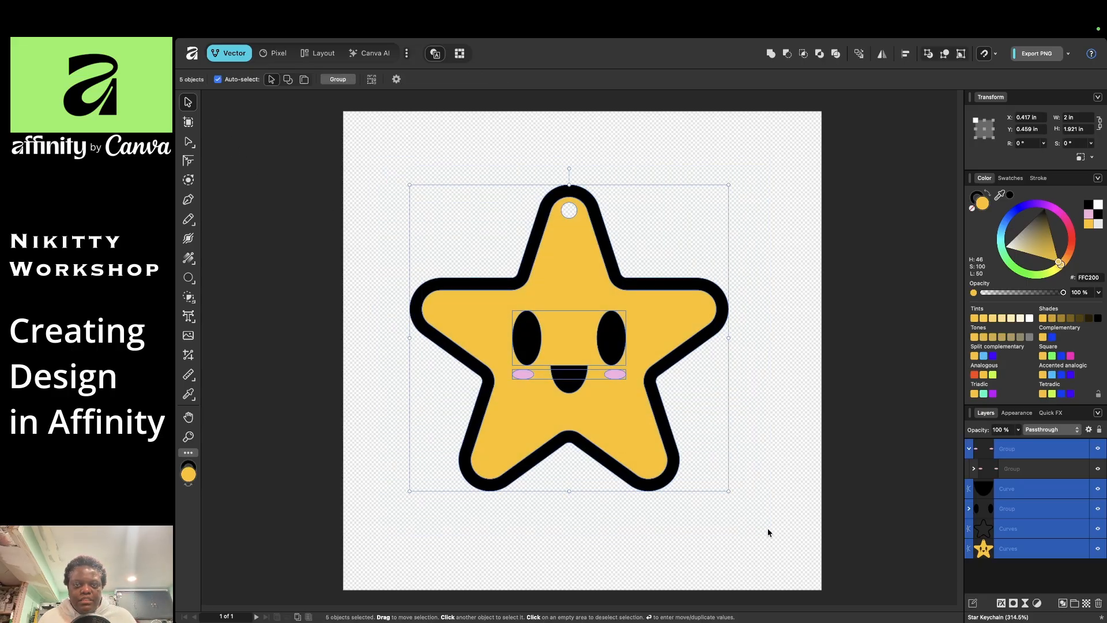
click(781, 242)
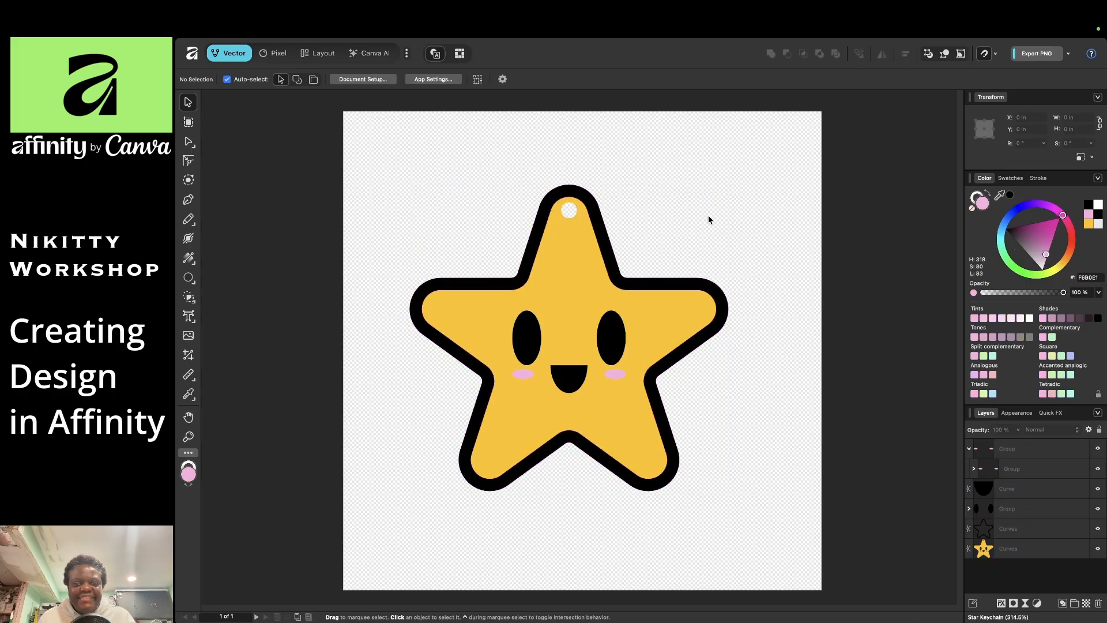
drag(368, 161, 759, 508)
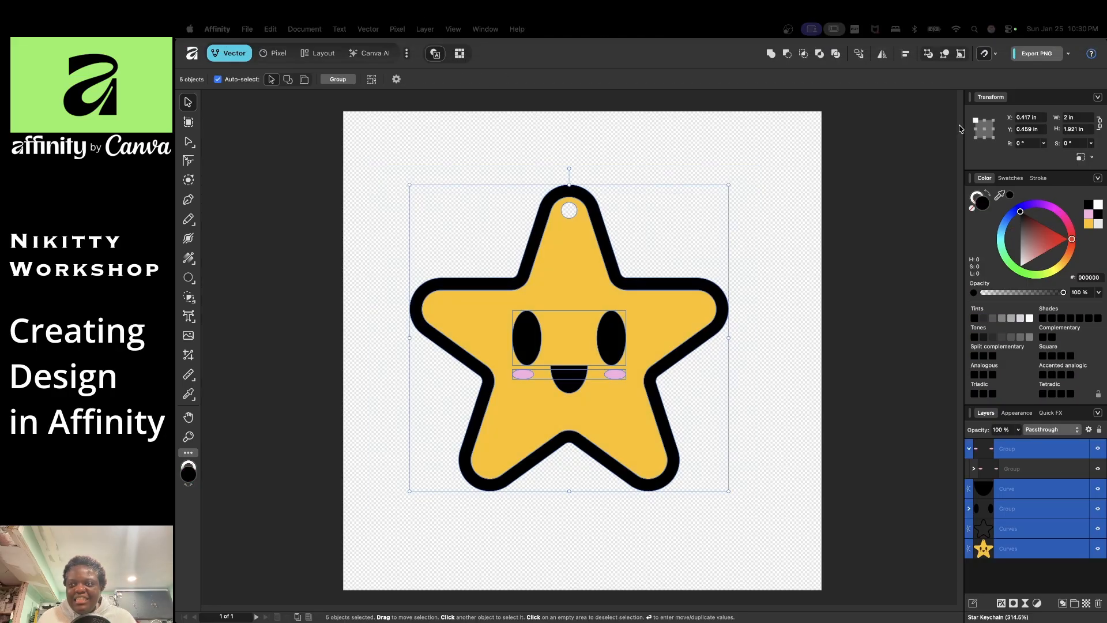
click(1068, 53)
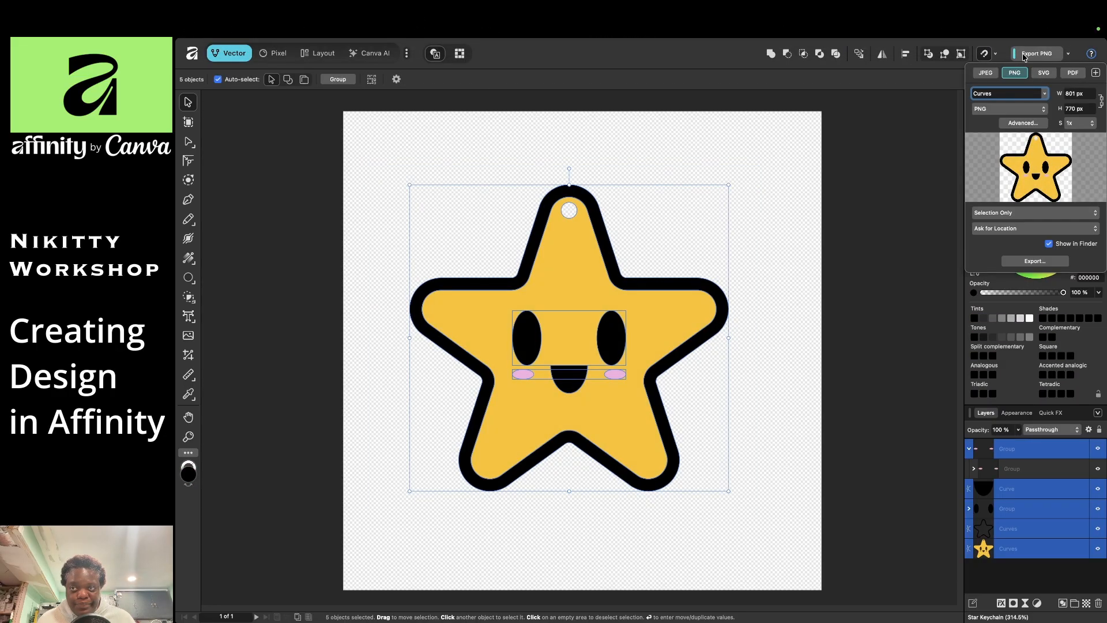
click(1044, 73)
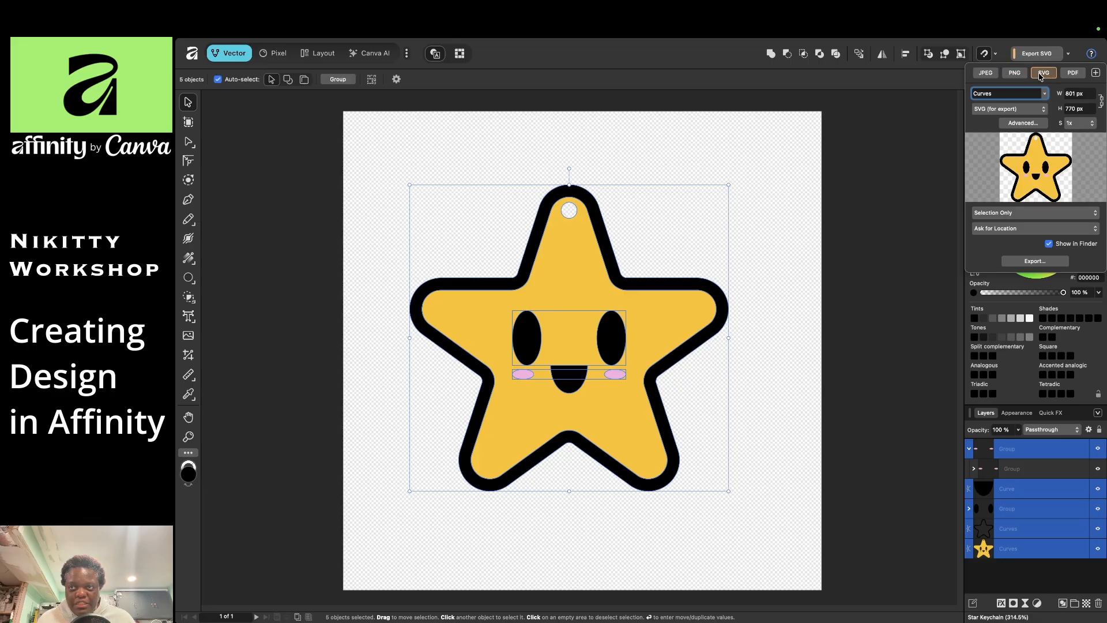
click(1044, 262)
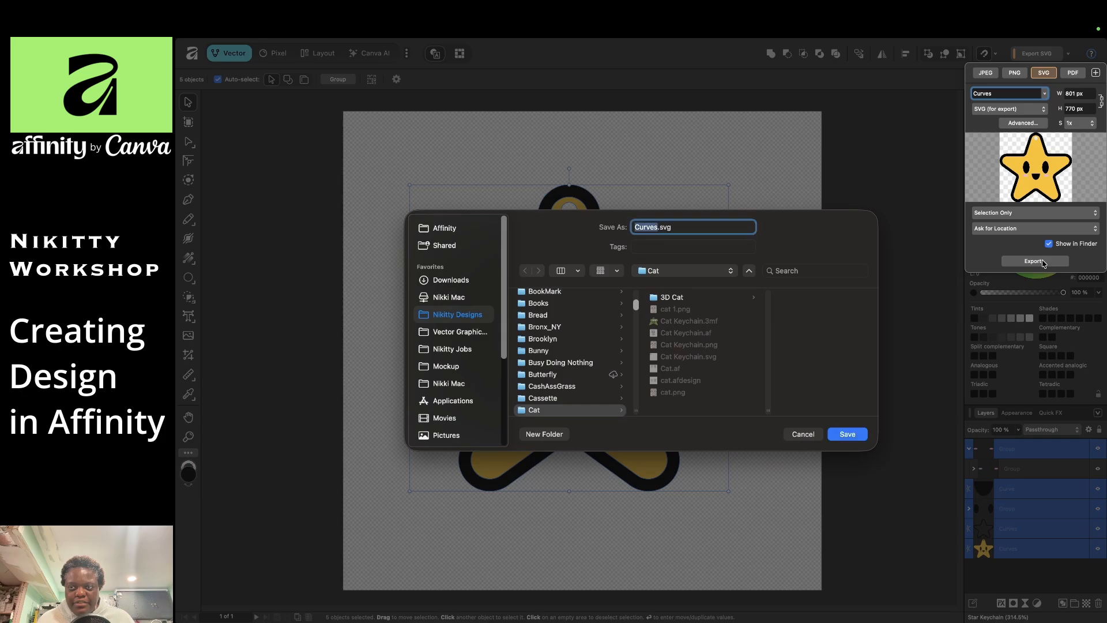
- Save the exported file as Star Keychain.svg in the Star folder
click(656, 272)
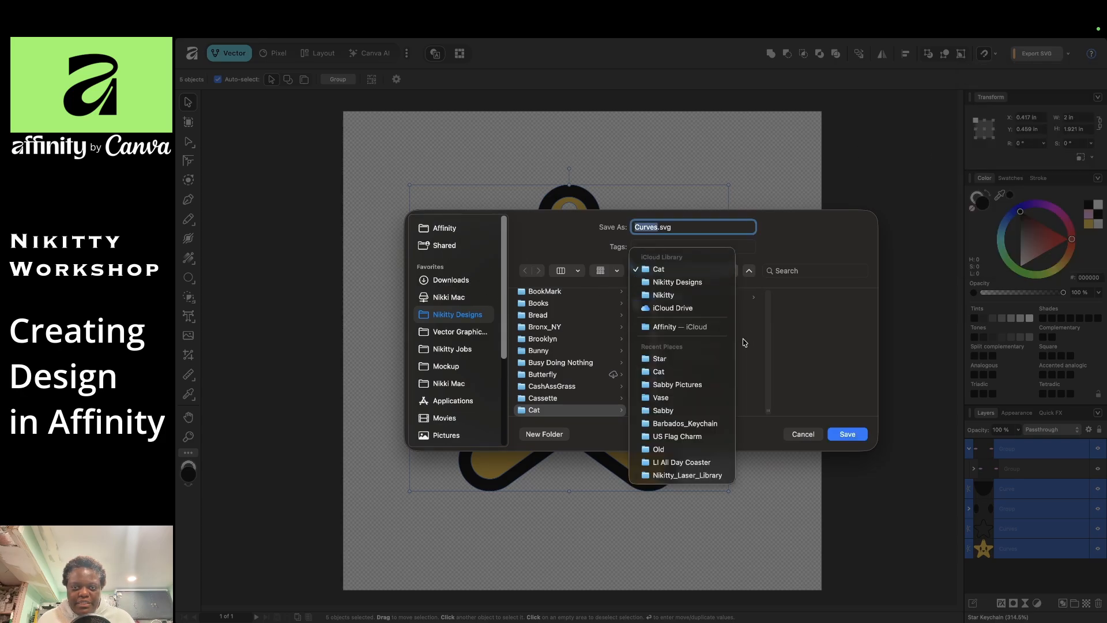
click(663, 361)
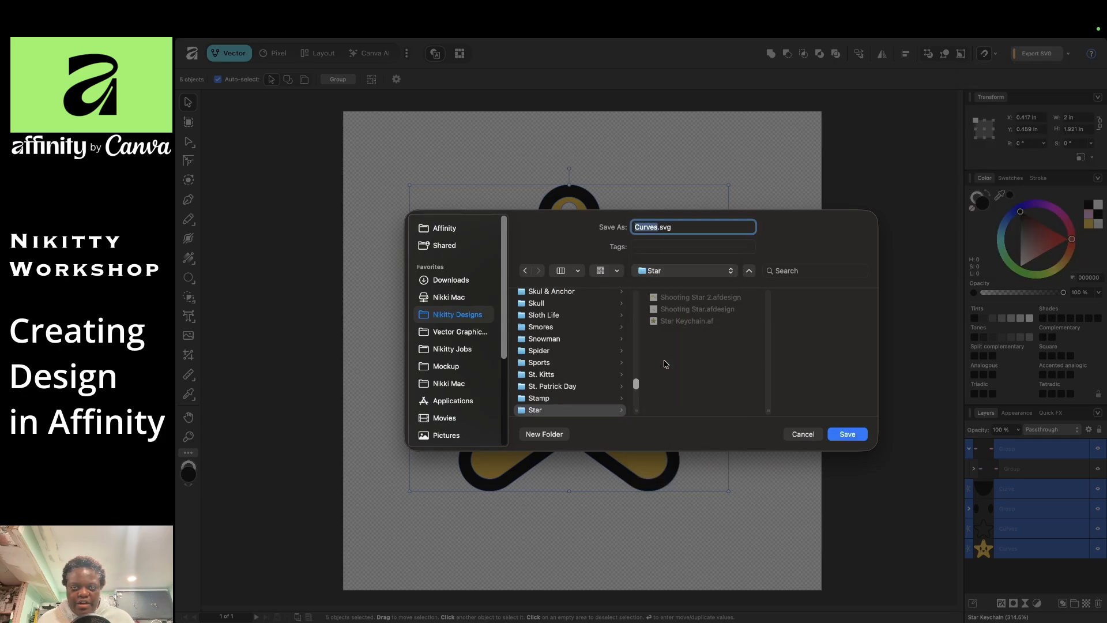
click(687, 321)
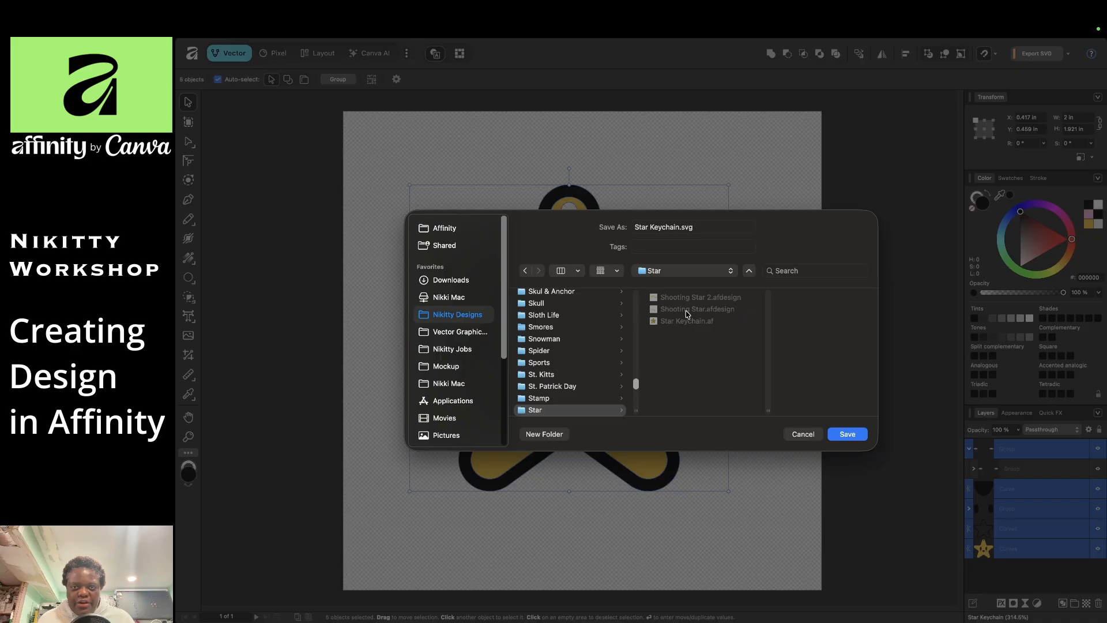
click(847, 434)
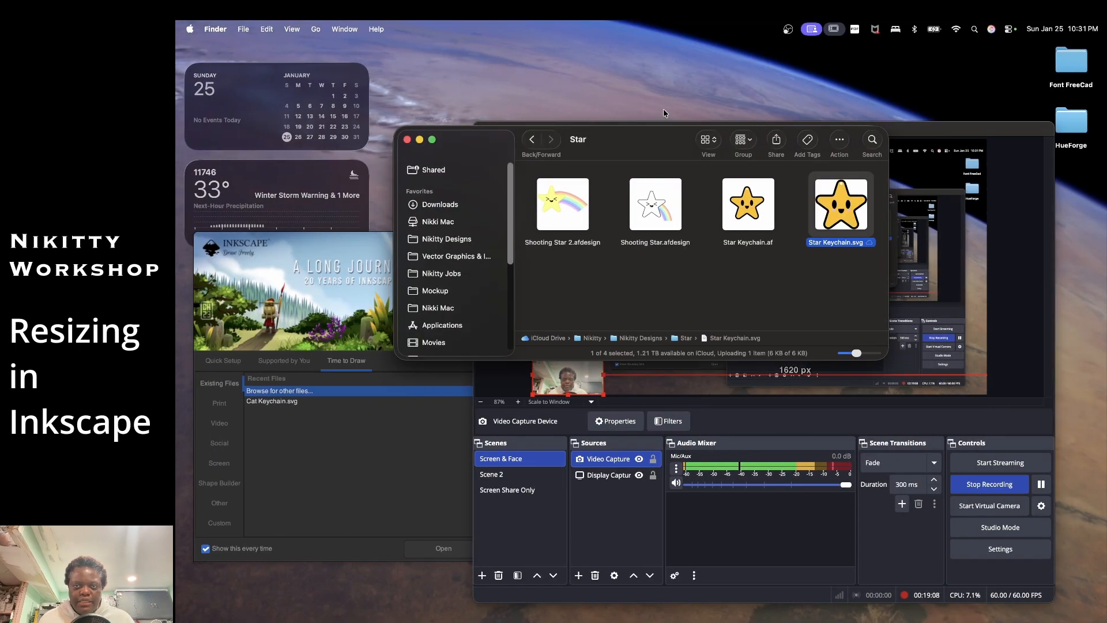
- Open Star Keychain.svg from the Star folder in Inkscape and enlarge its window to fill the screen
click(797, 278)
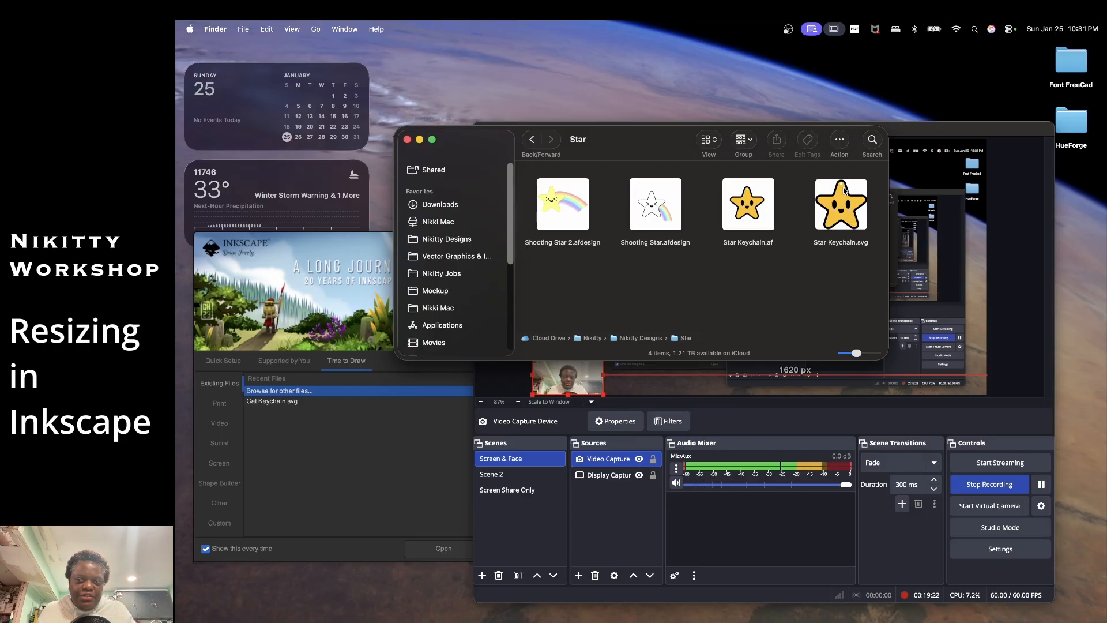
right_click(840, 209)
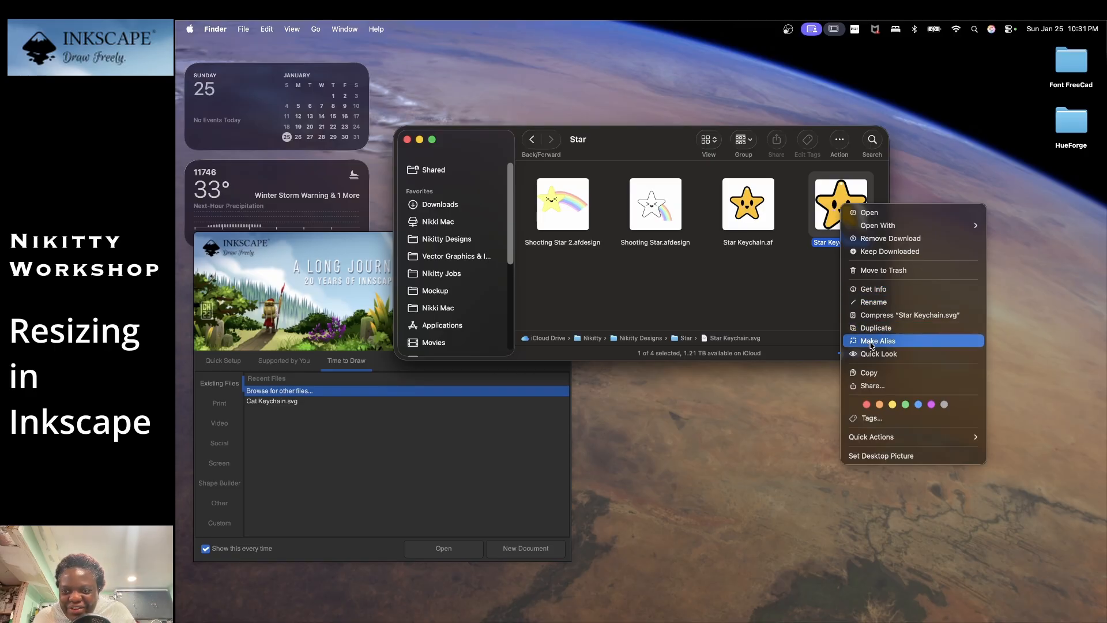
mouse_move(961, 230)
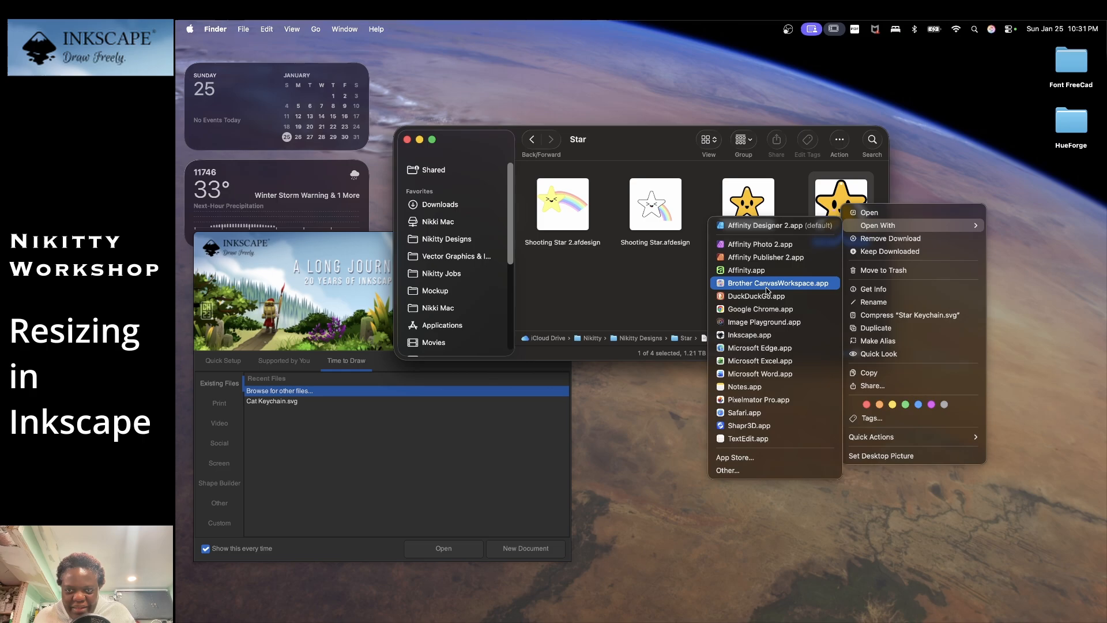
click(750, 335)
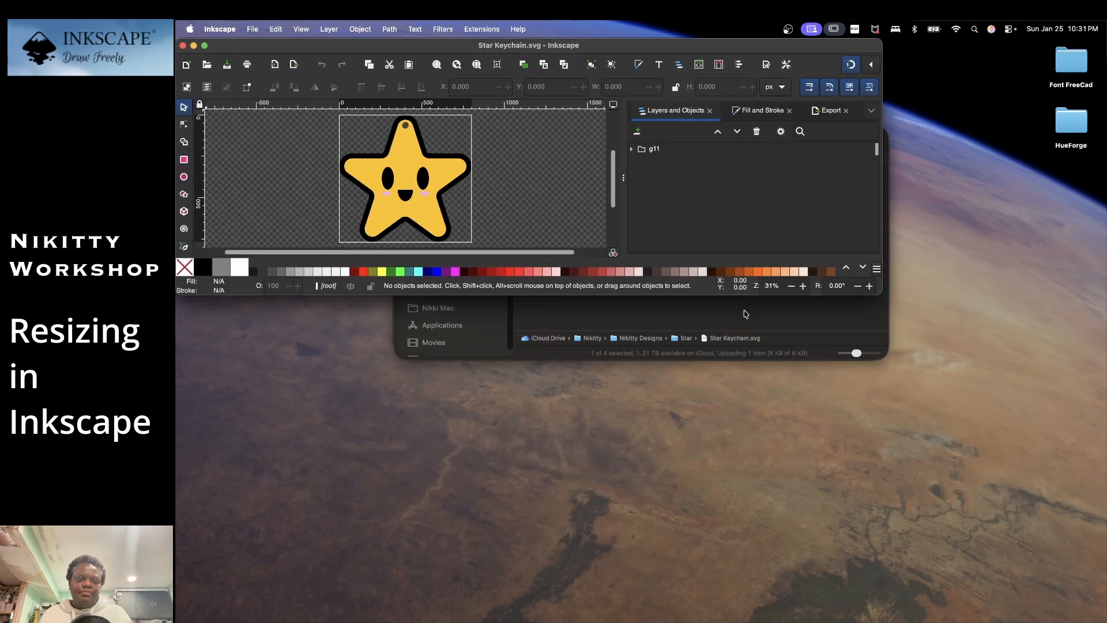
click(204, 45)
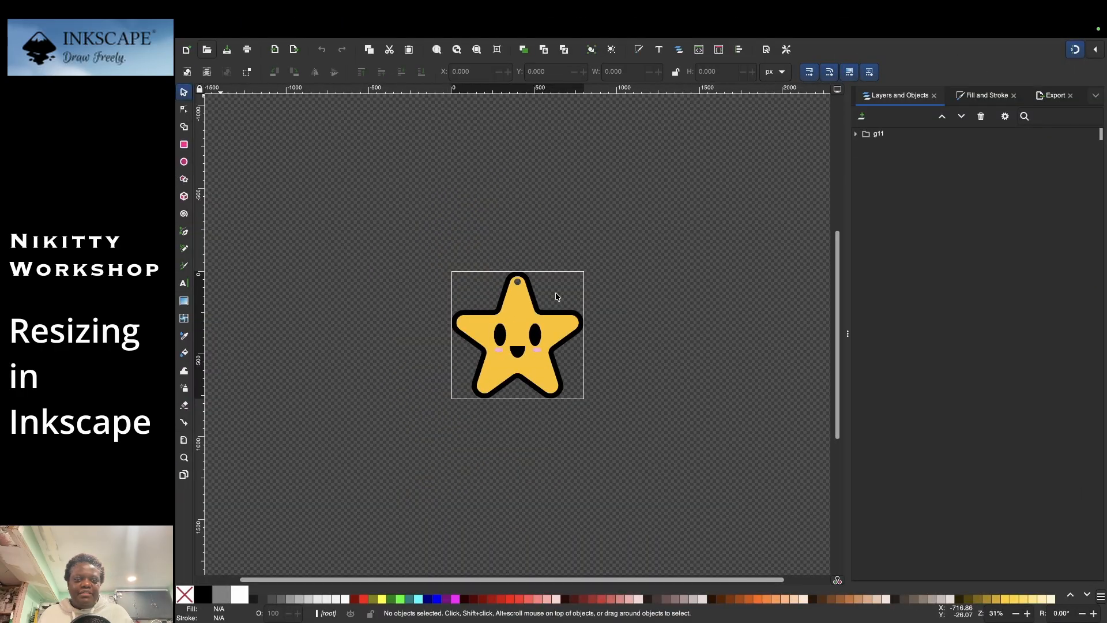
- Select the whole star group and switch its size units to inches
scroll(526, 298, up, 1)
scroll(507, 404, up, 4)
scroll(512, 403, down, 4)
drag(396, 283, 694, 514)
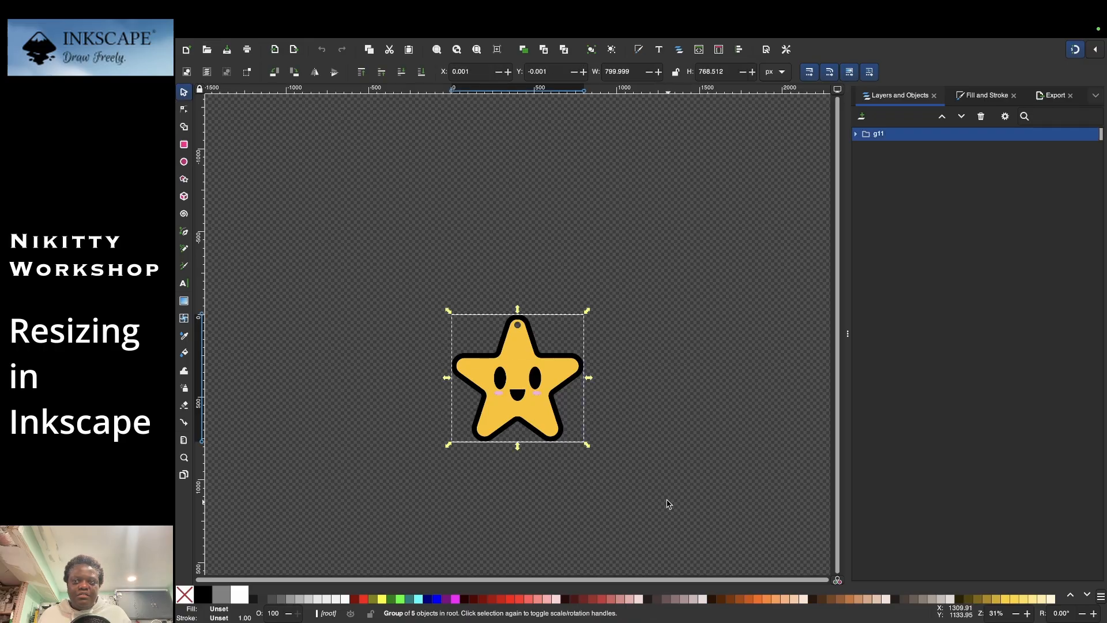
click(776, 72)
click(776, 87)
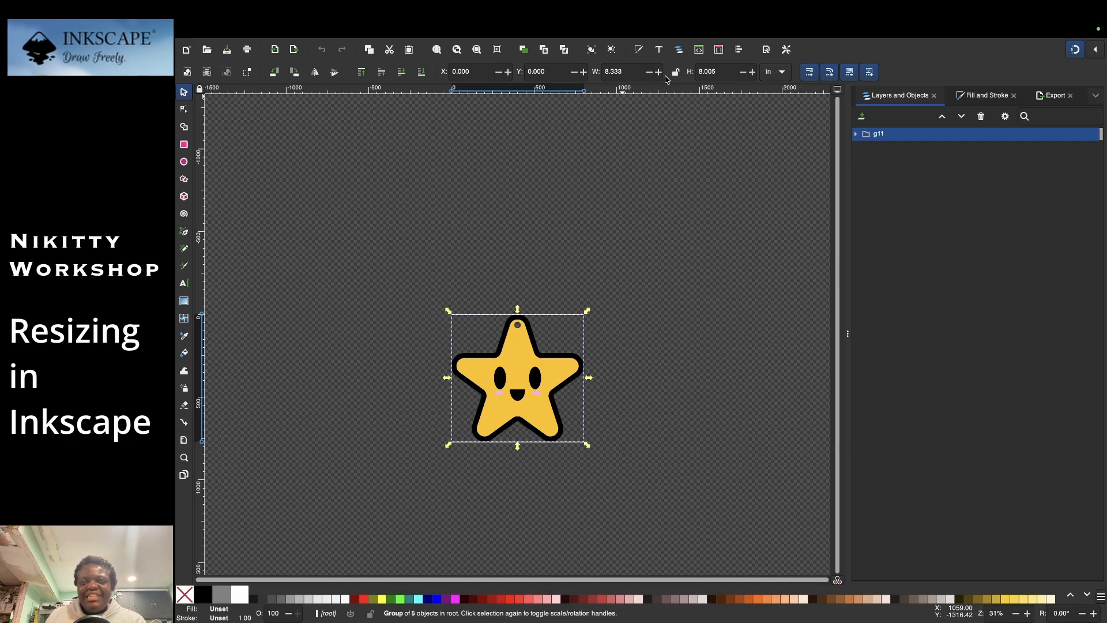
- Switch the selected star's size units to millimetres and lock its width-to-height ratio
click(782, 73)
click(774, 90)
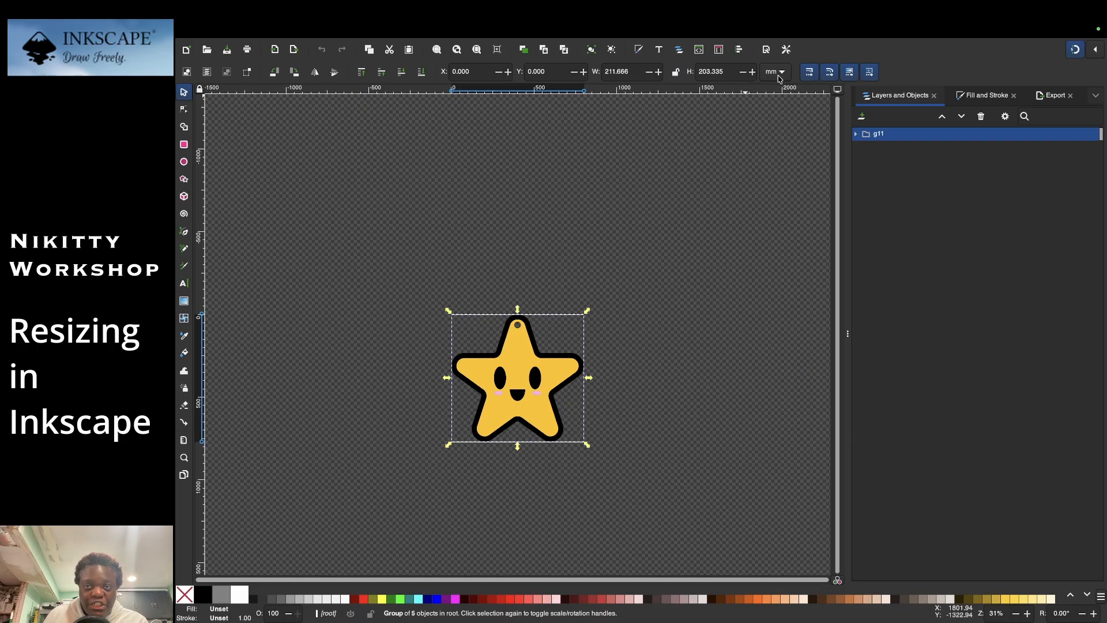
click(676, 71)
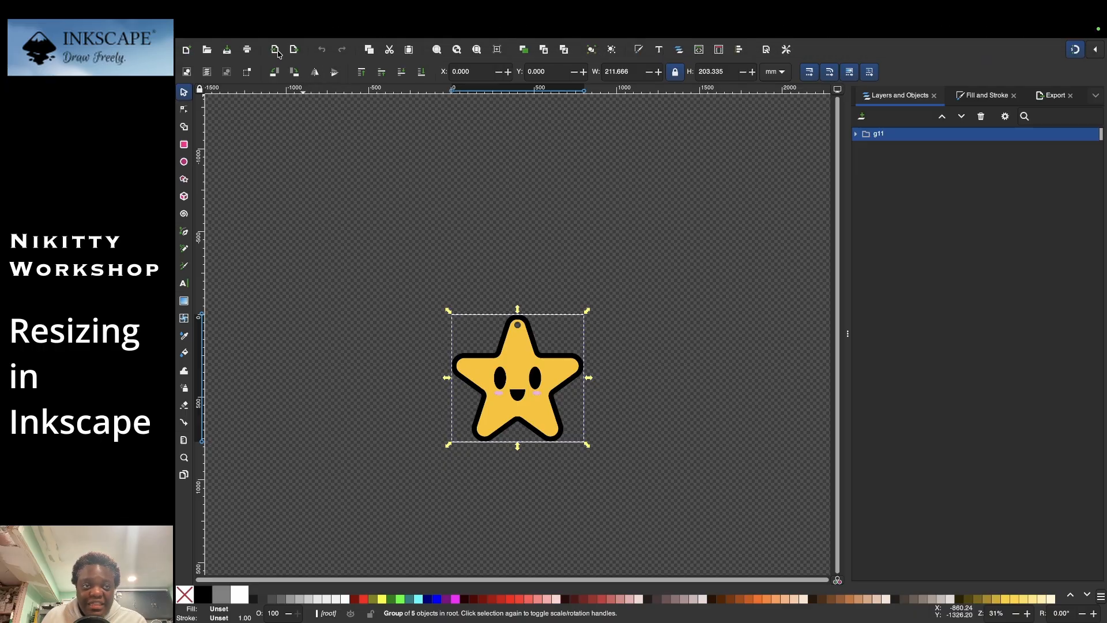
- Open the document properties and set the front page's format units to mm
mouse_move(293, 32)
click(253, 30)
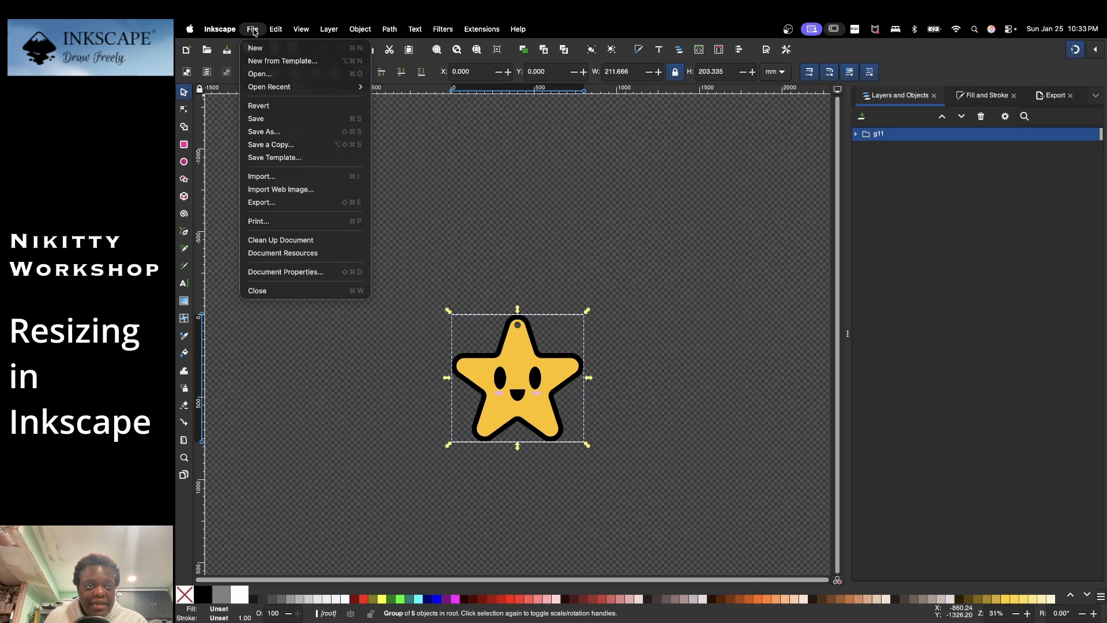
click(302, 275)
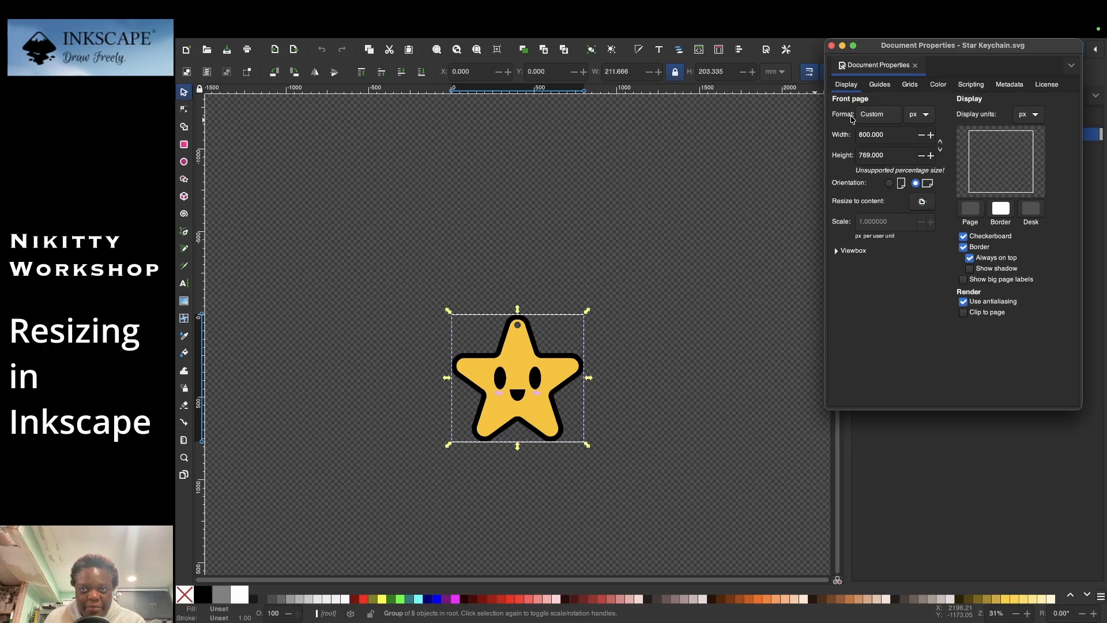
click(925, 118)
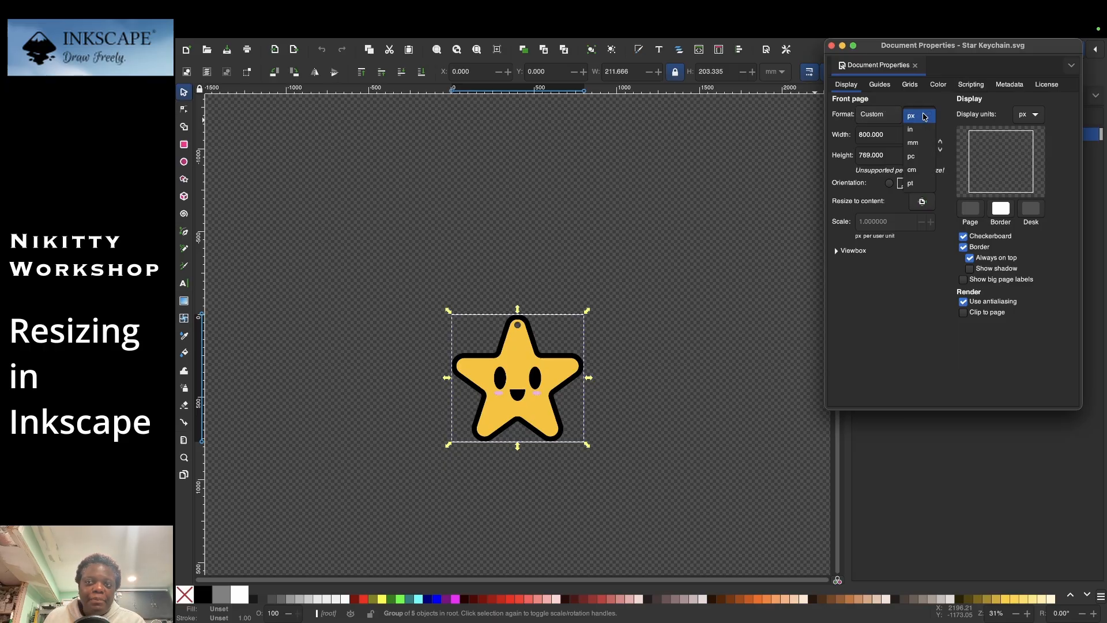
click(921, 146)
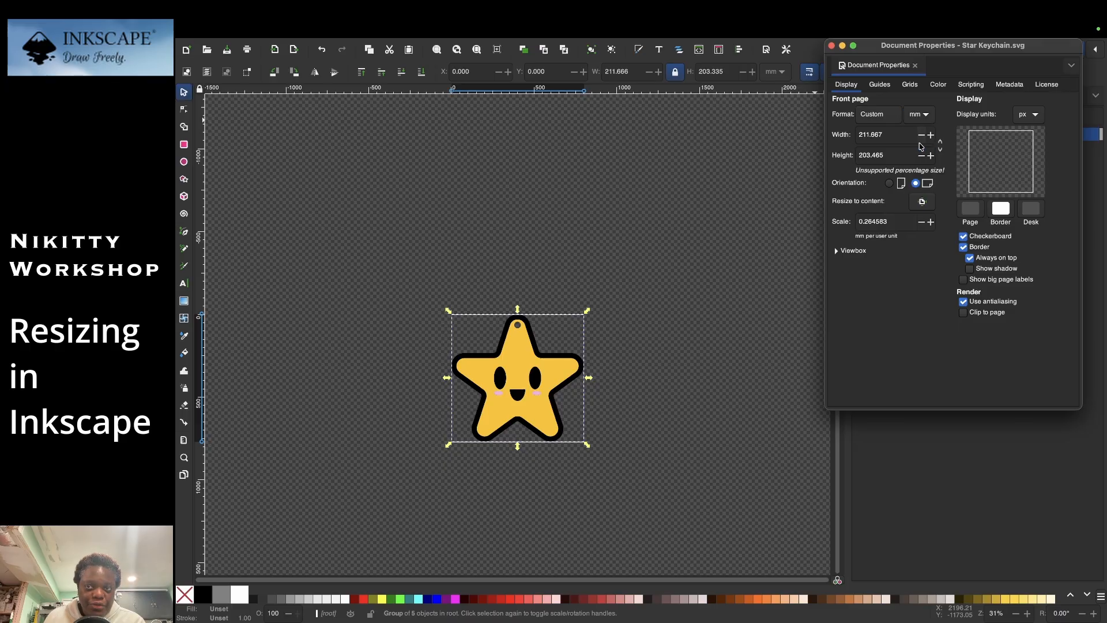
click(926, 118)
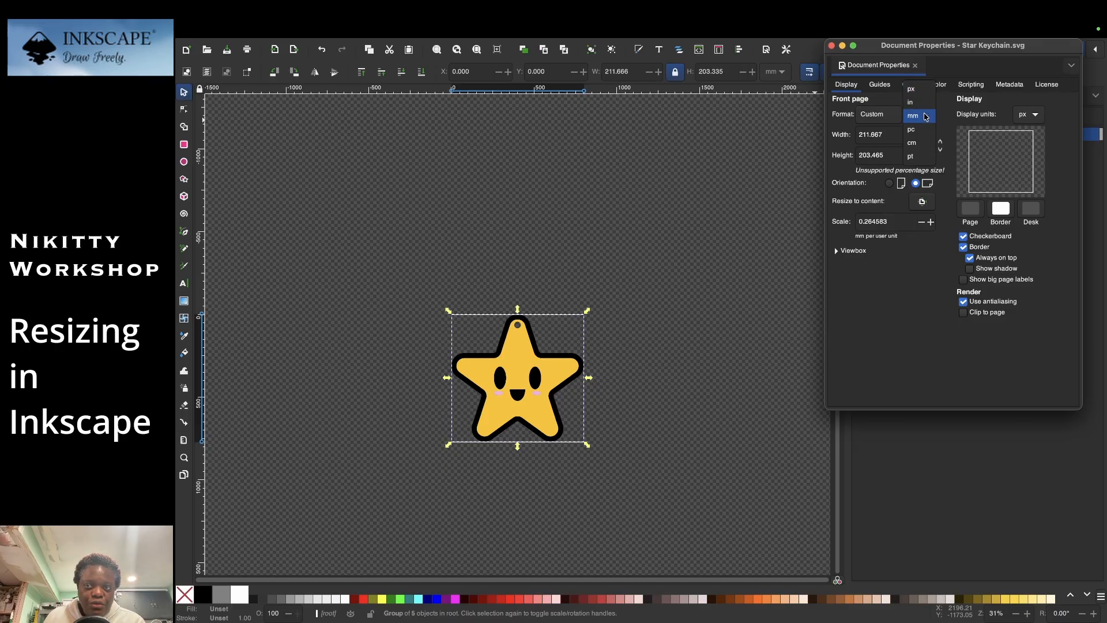
click(926, 117)
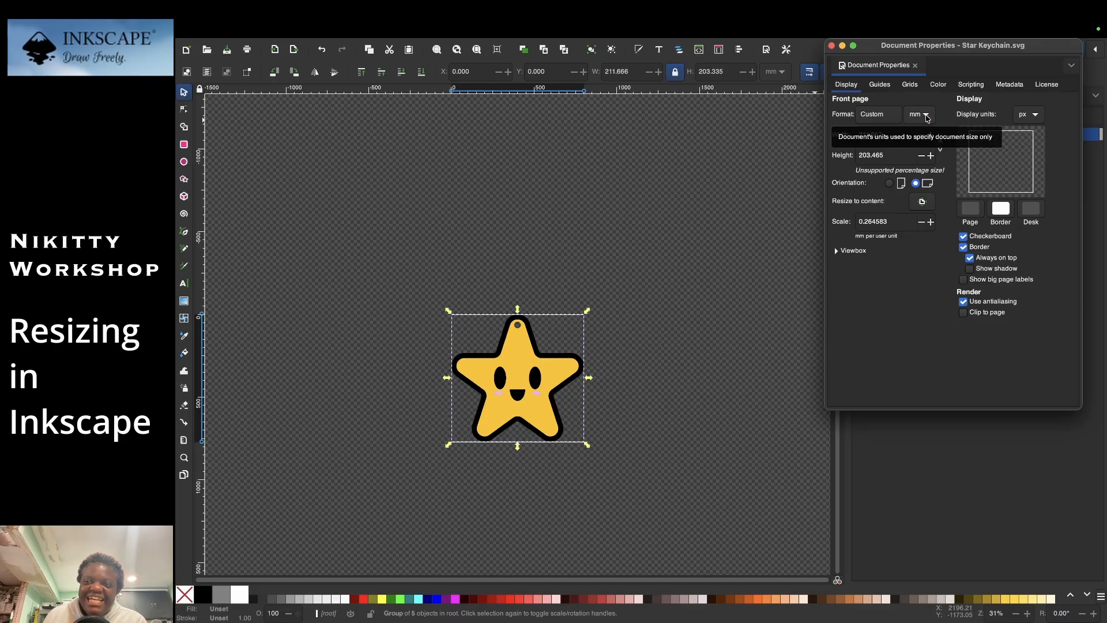
click(927, 116)
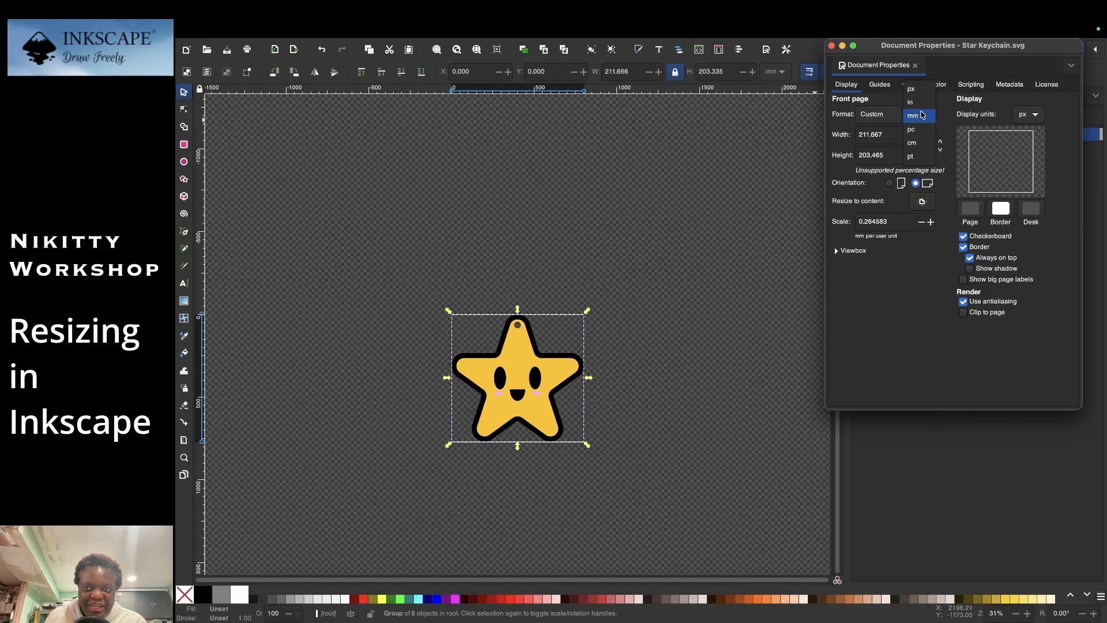
click(923, 119)
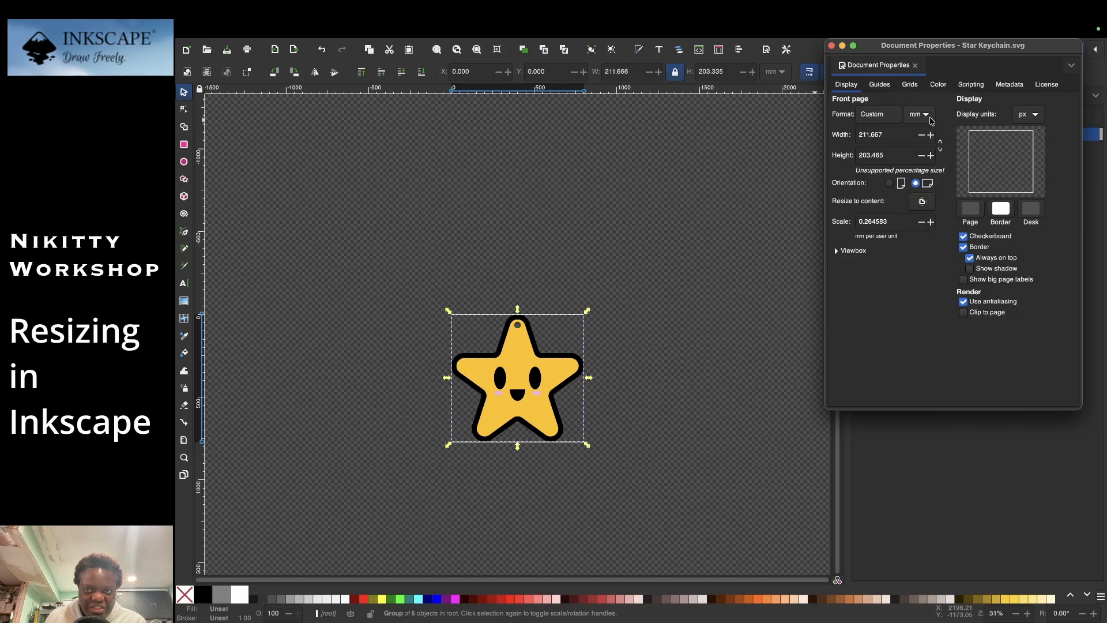
- Set the front page's width and height to 100 mm and close the document properties
drag(891, 134, 858, 135)
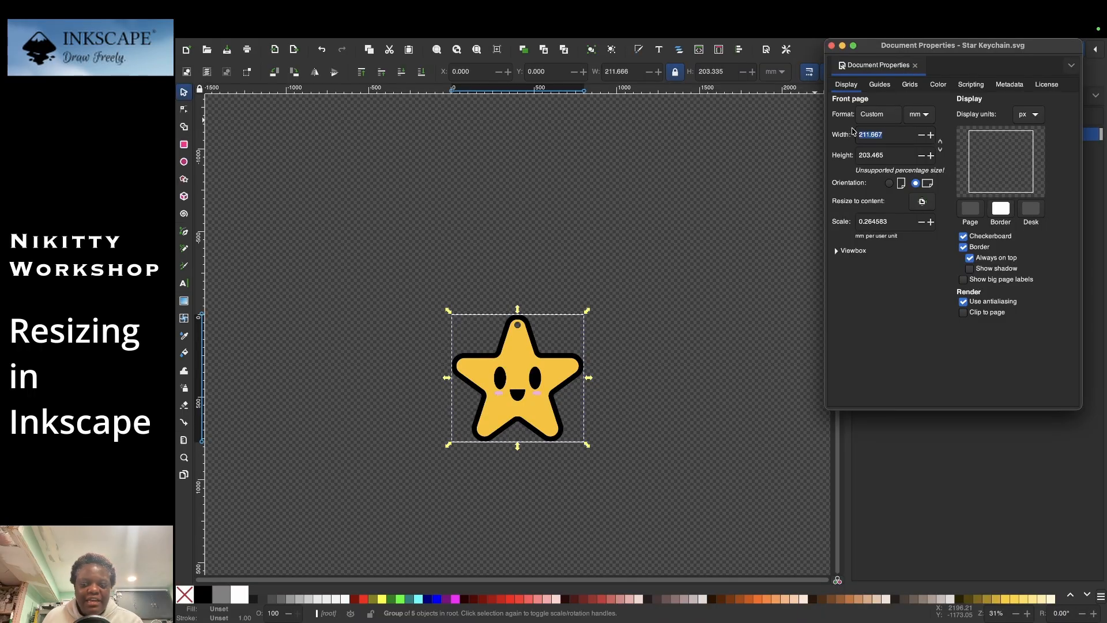
text(100)
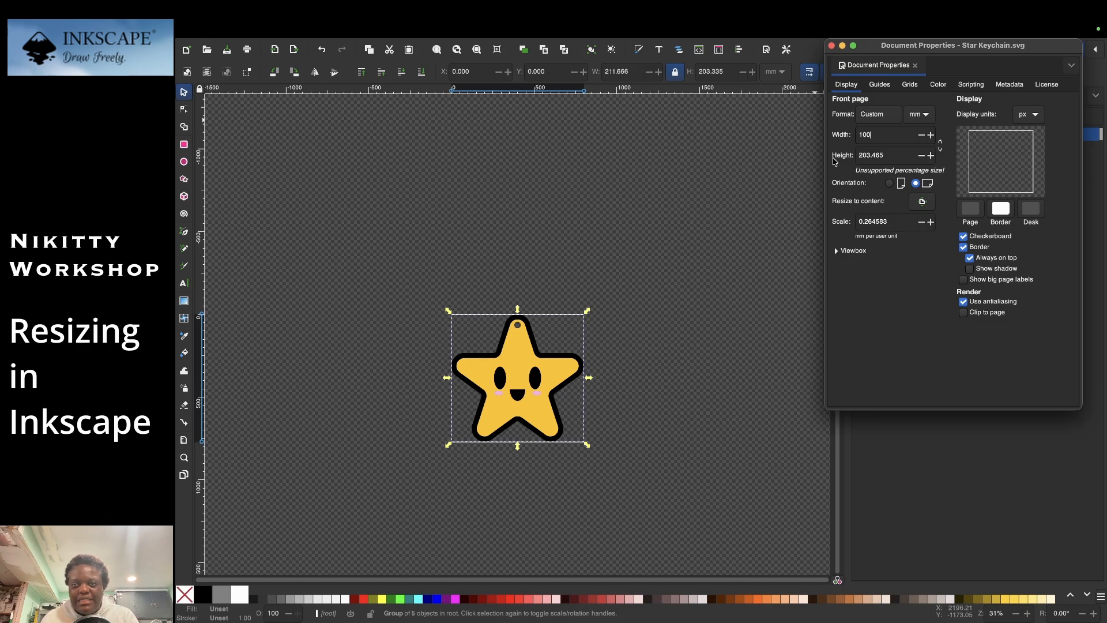
key(Tab)
text(100)
key(Return)
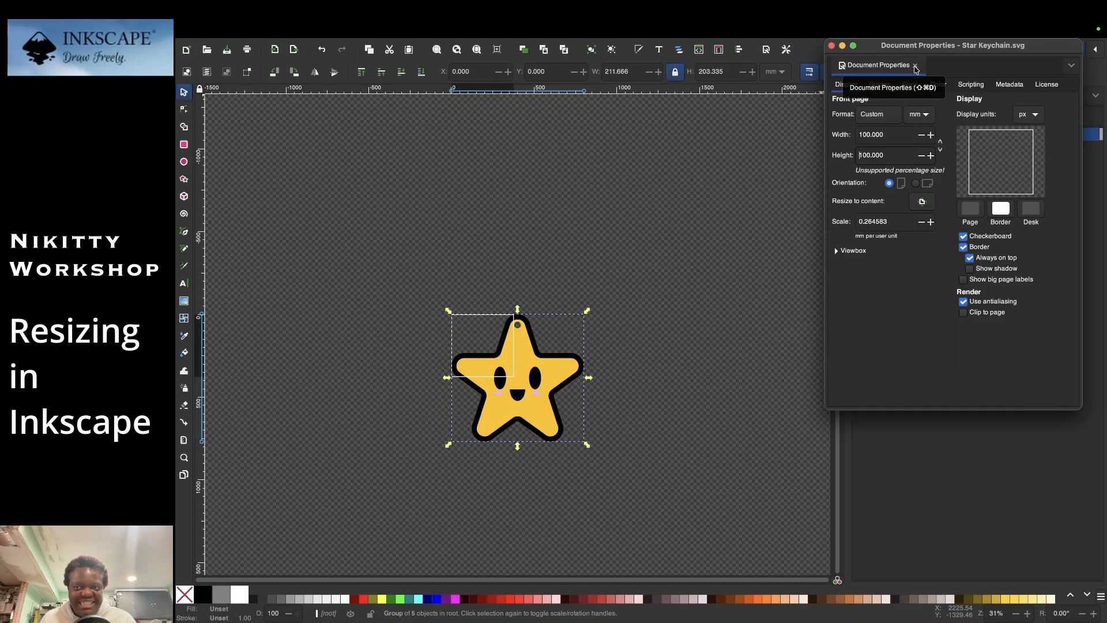
click(916, 68)
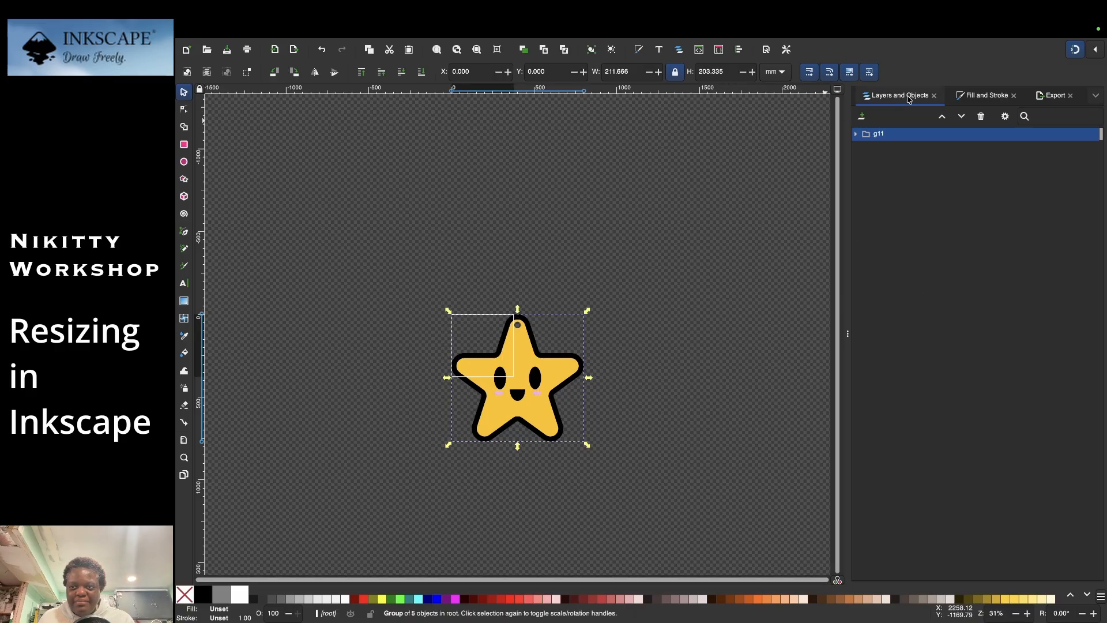
- Expand the star's g11 group in the object list and inspect its g10 subgroup
click(856, 135)
click(856, 135)
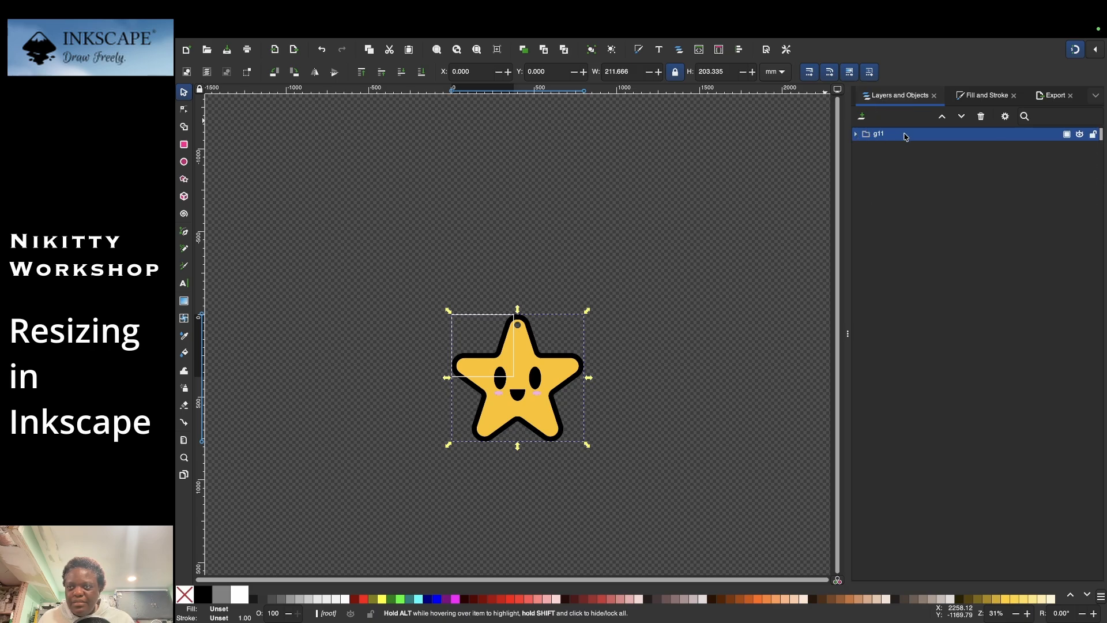
click(992, 99)
click(900, 95)
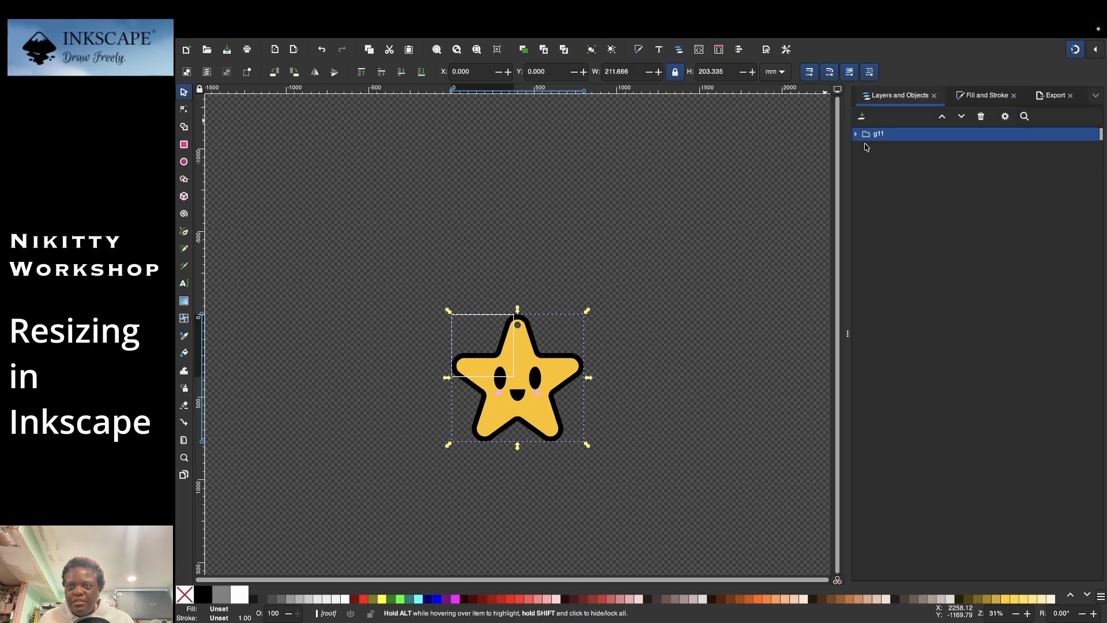
click(856, 134)
click(887, 148)
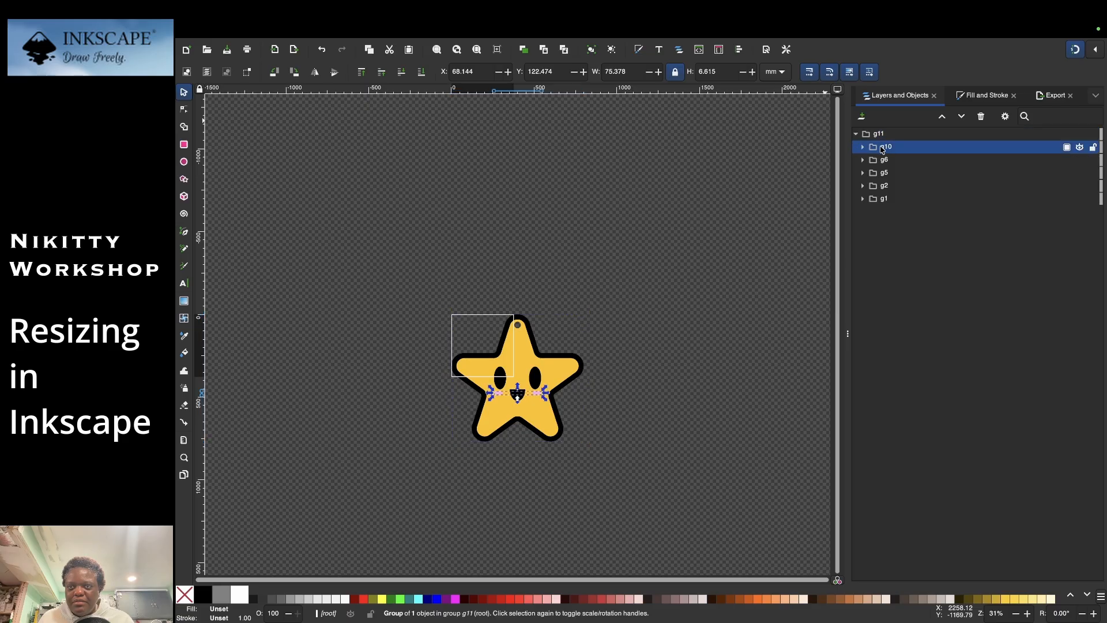
click(372, 263)
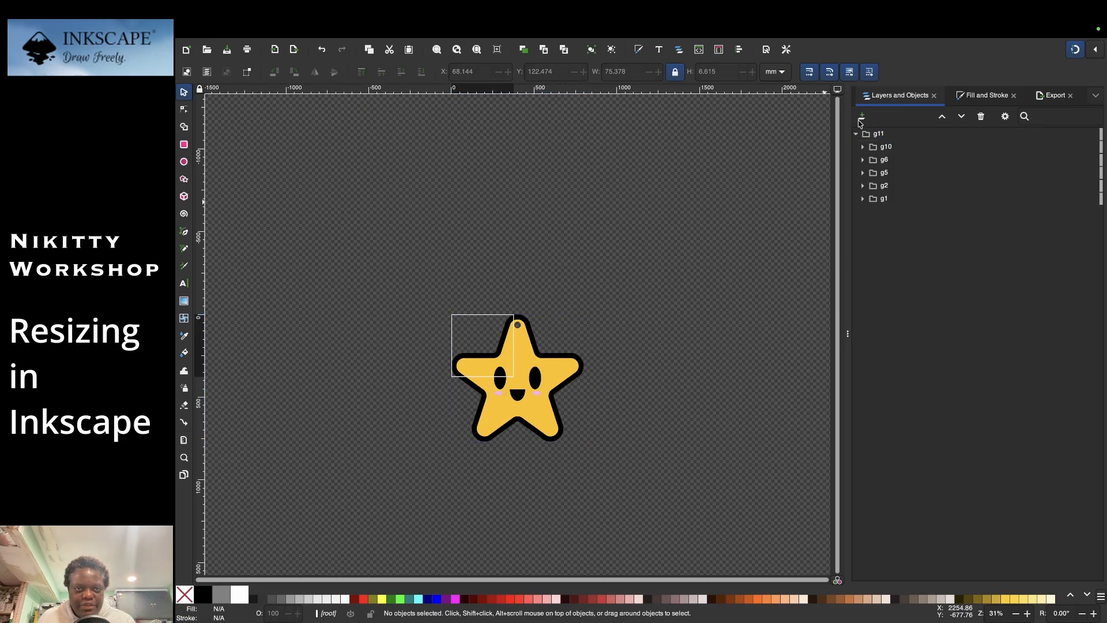
- Select the whole star group and set its width to 51 mm with the proportions locked
drag(420, 278, 686, 533)
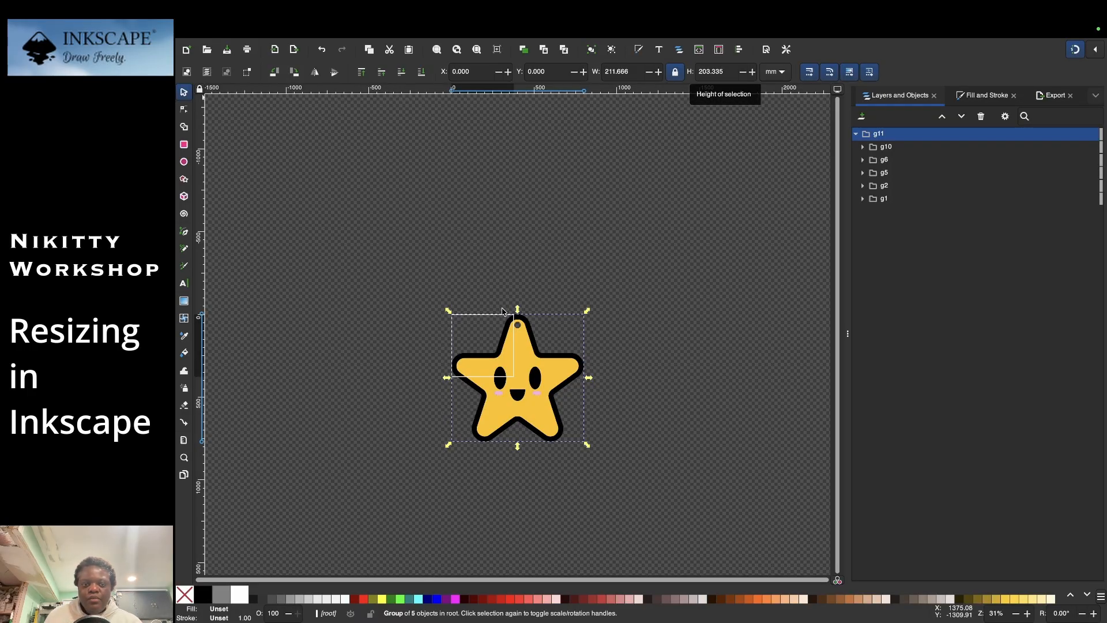
drag(396, 252, 658, 499)
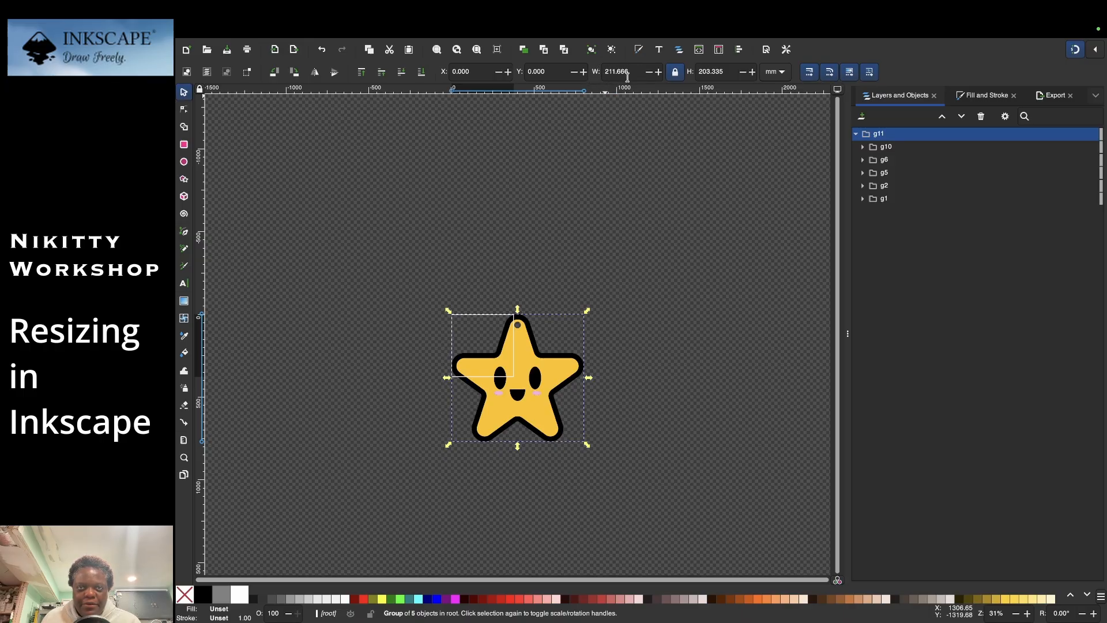
drag(628, 72, 595, 74)
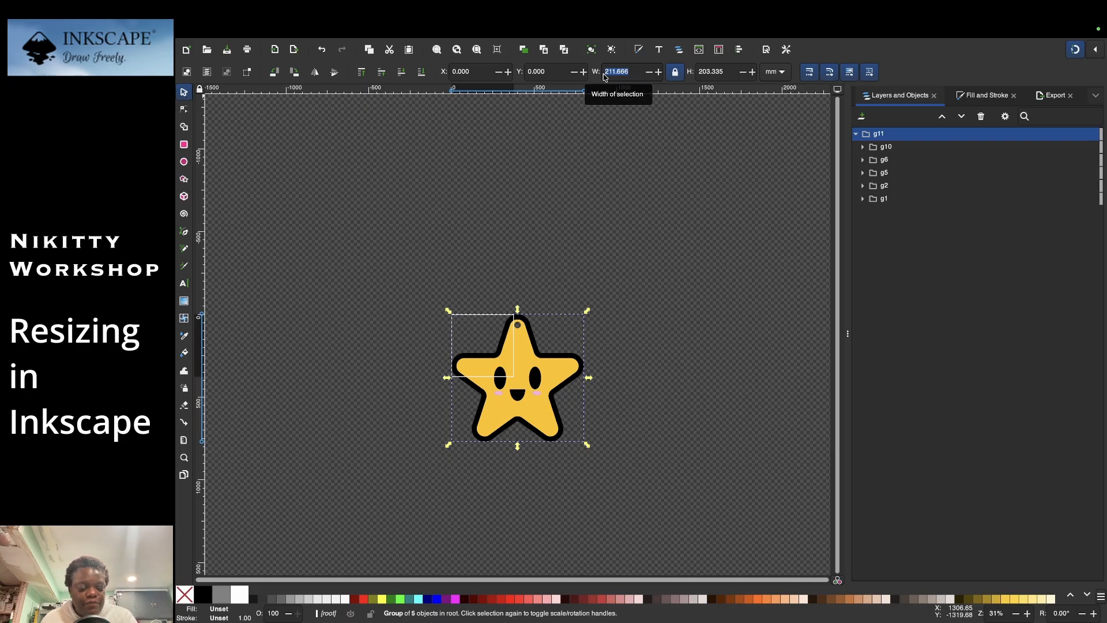
text(51)
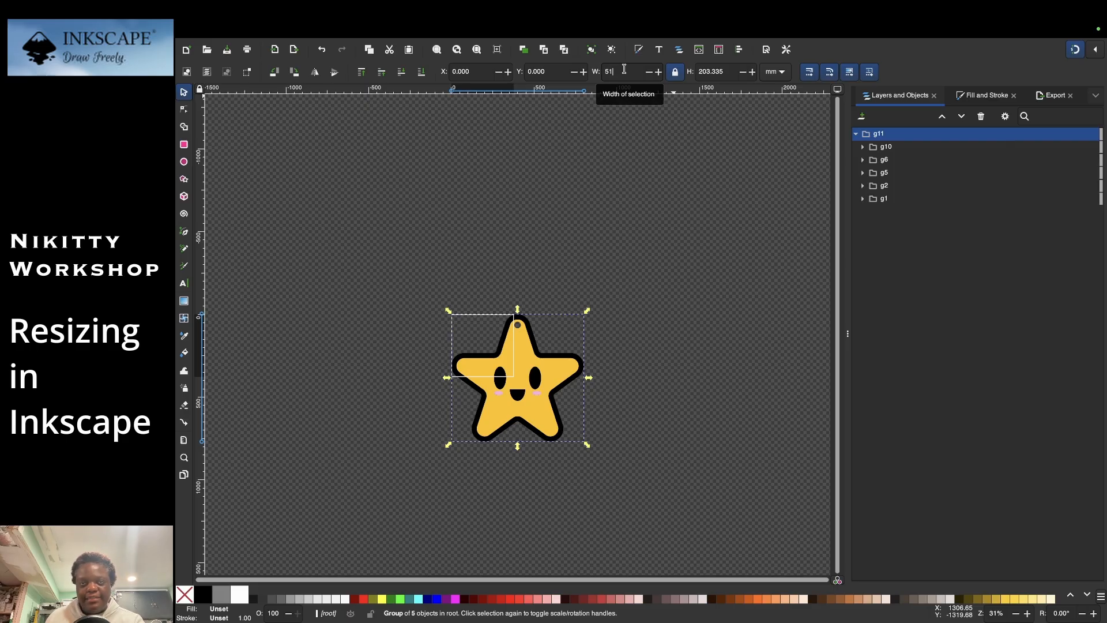
key(Return)
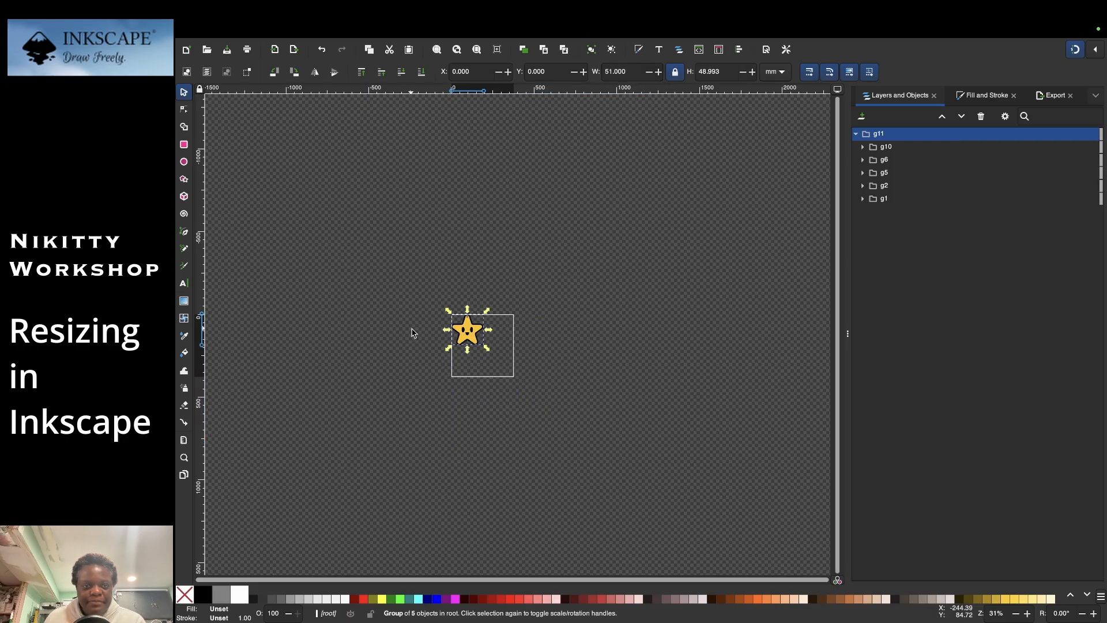
- Examine the resized star up close and against the page border with nothing selected
shift+scroll(456, 341, left, 3)
shift+scroll(482, 342, right, 3)
scroll(487, 343, up, 3)
scroll(487, 343, down, 2)
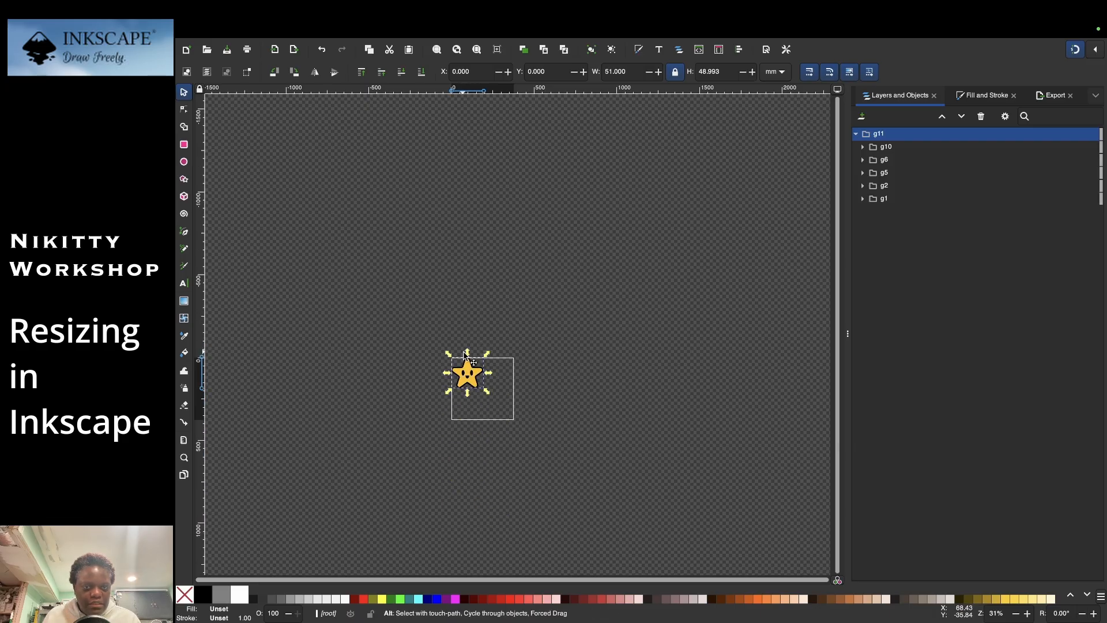
ctrl+scroll(460, 367, up, 4)
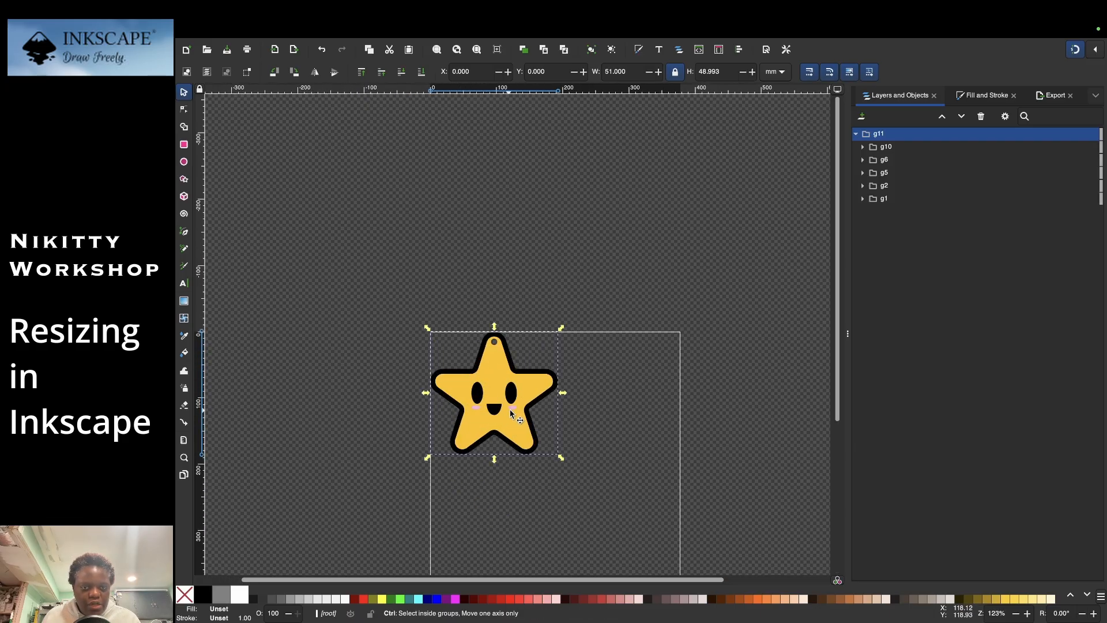
ctrl+scroll(515, 405, up, 1)
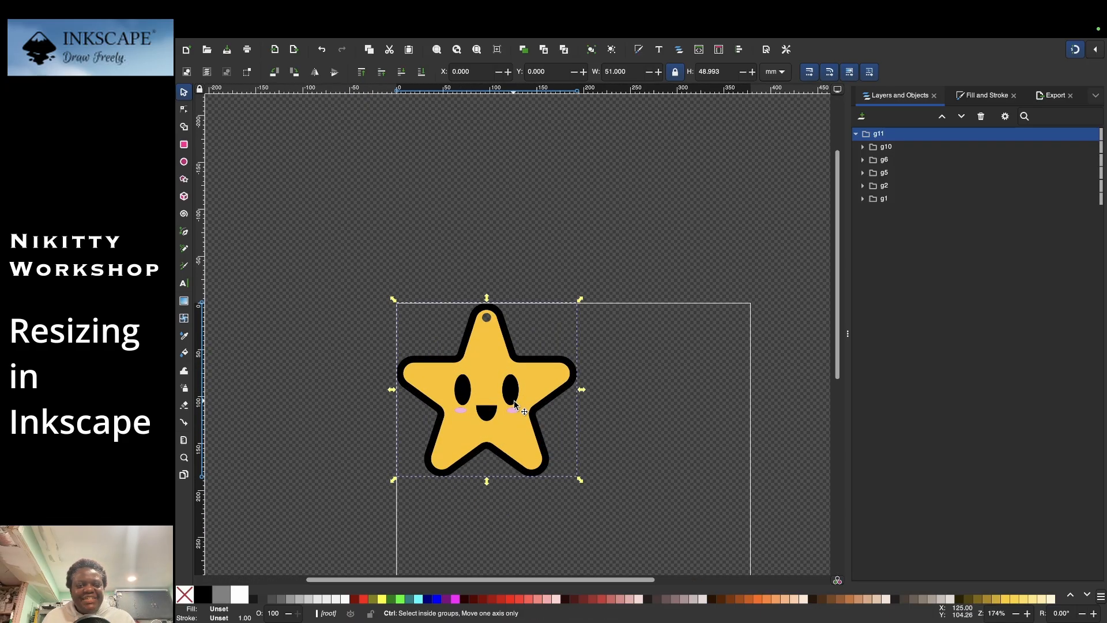
ctrl+scroll(515, 405, up, 1)
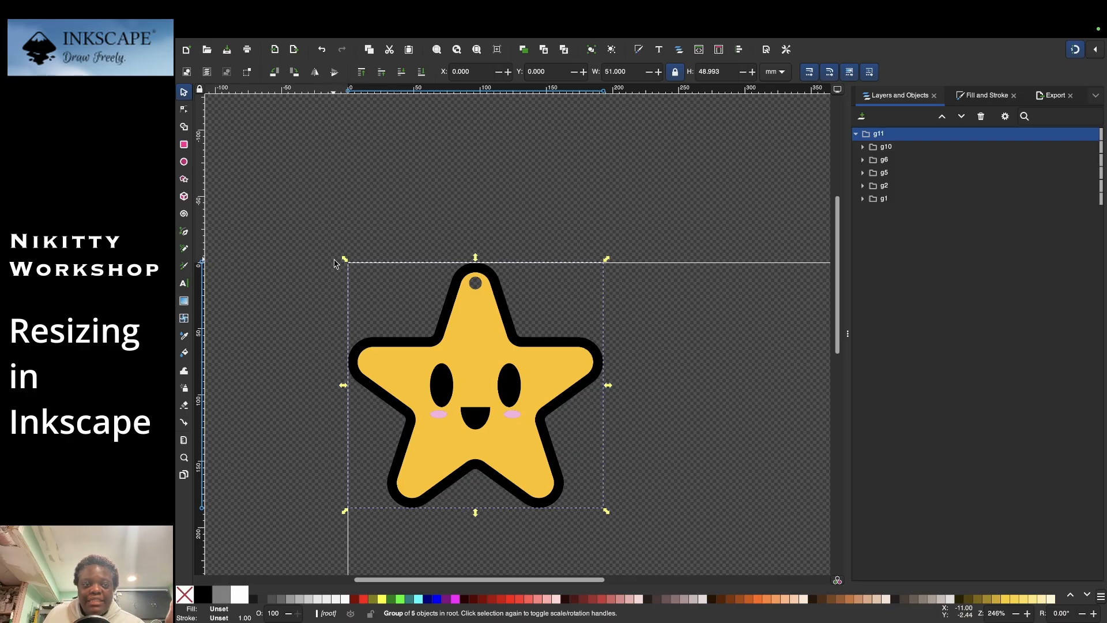
click(487, 235)
ctrl+scroll(402, 310, down, 4)
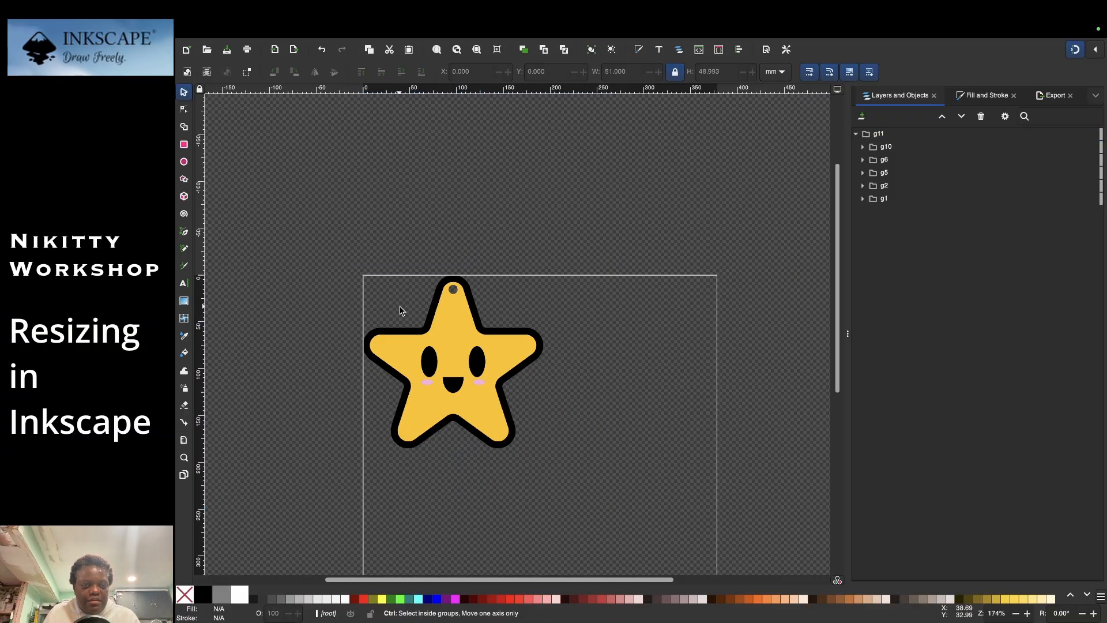
ctrl+scroll(401, 309, up, 2)
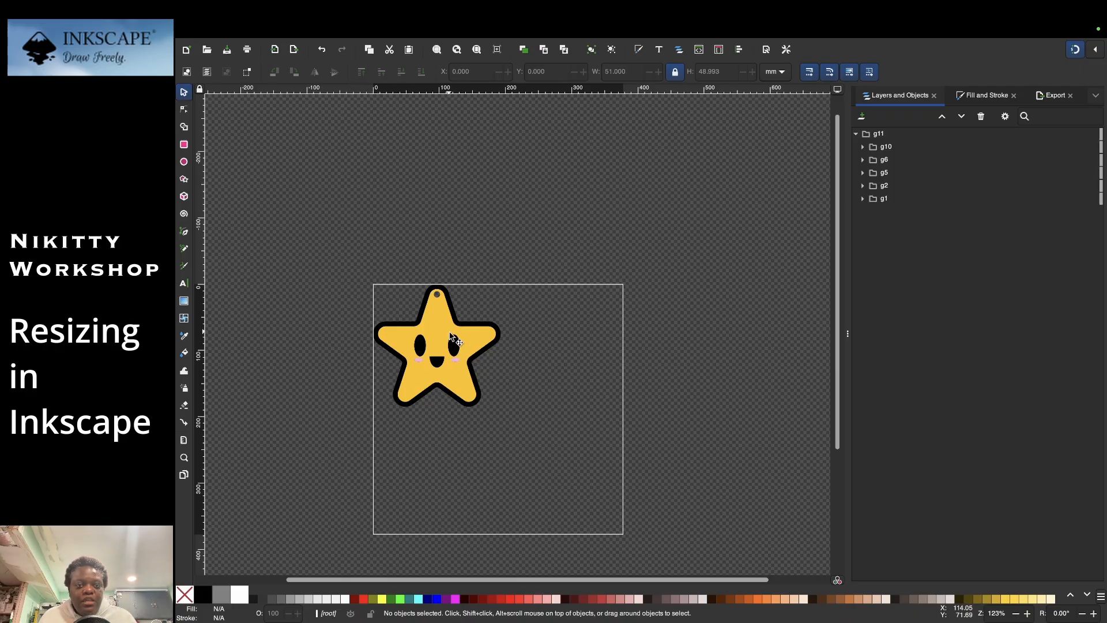
- Select the whole star group and set its horizontal position to -51/2 mm
drag(306, 247, 635, 491)
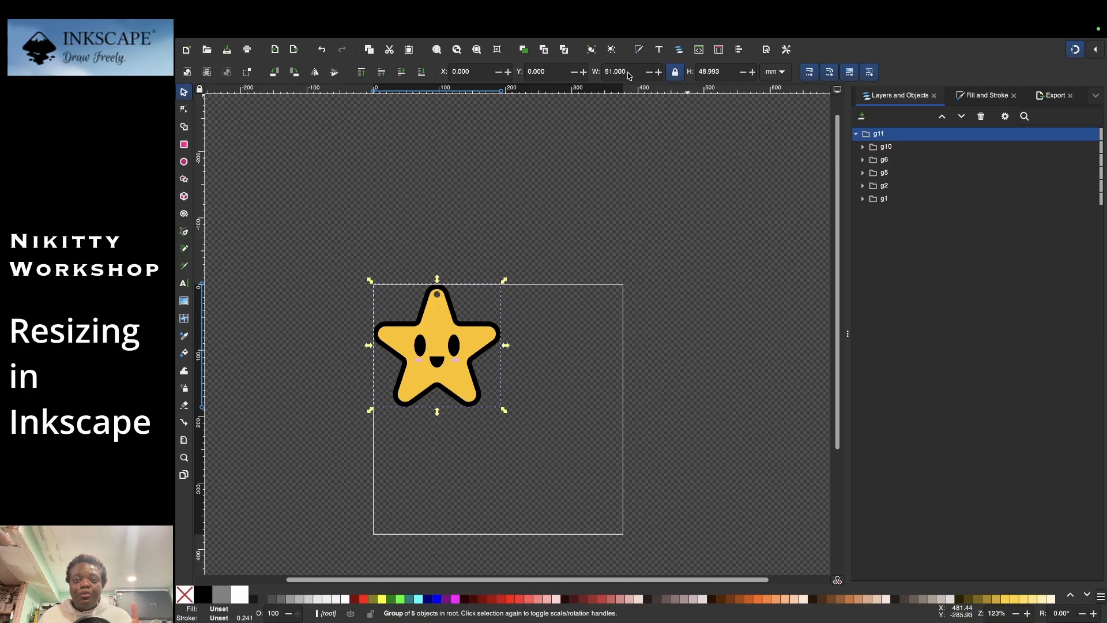
drag(476, 71, 452, 70)
mouse_move(1103, 26)
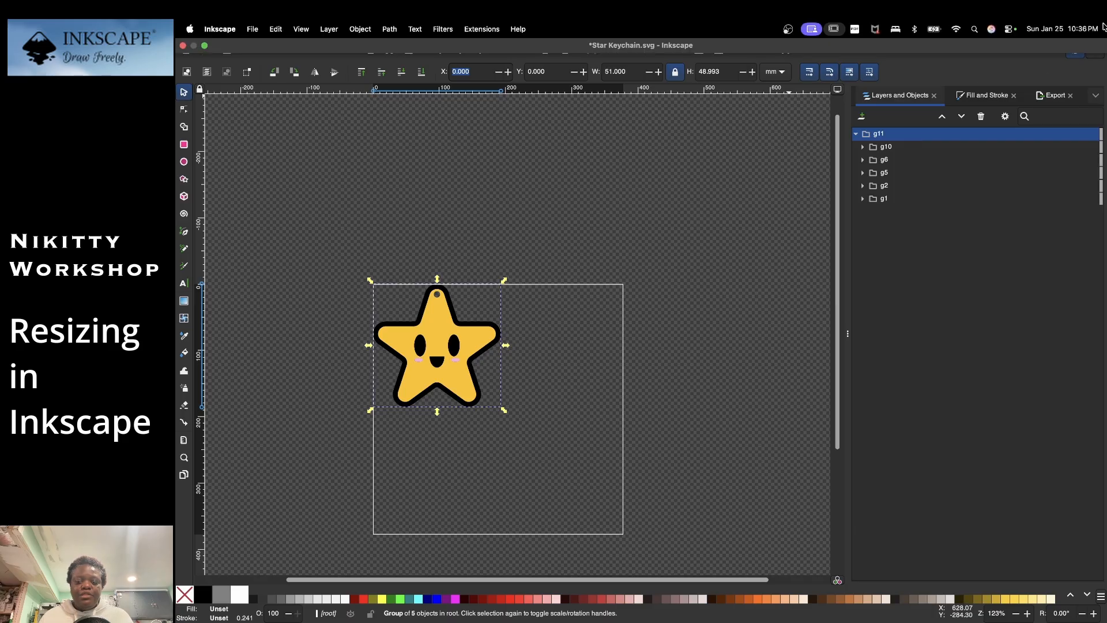
key(BackSpace)
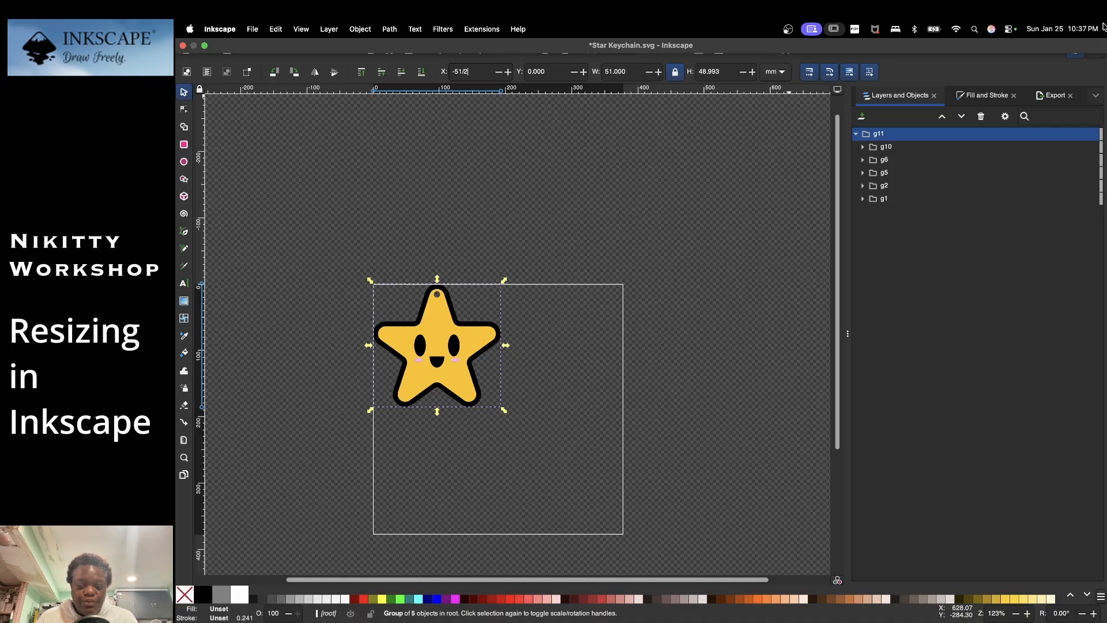
key(Return)
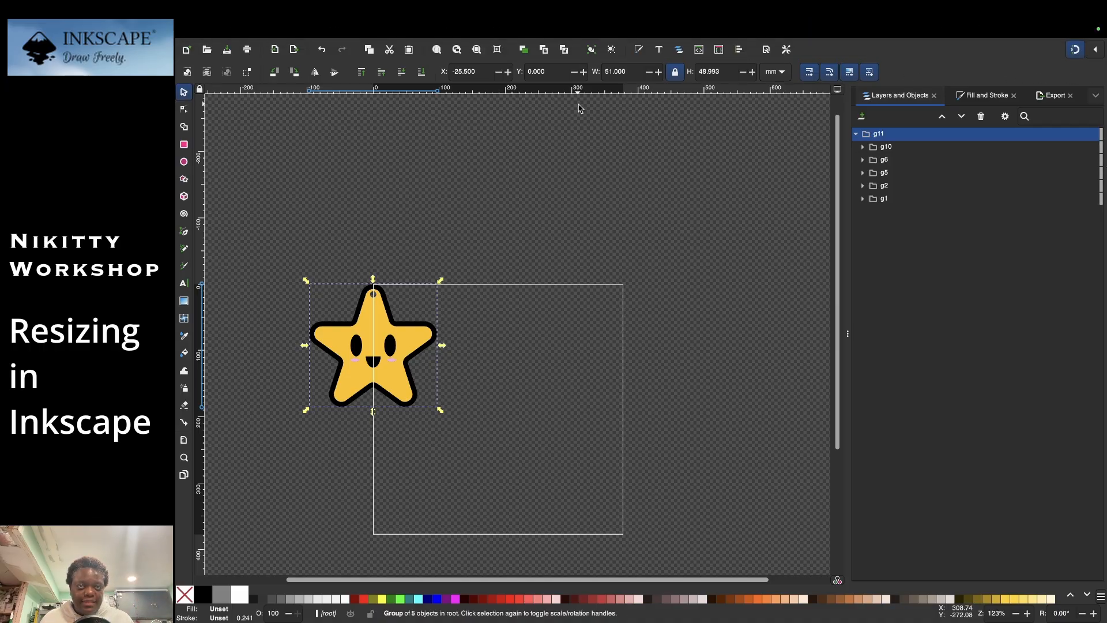
- Set the star's vertical position to -48.993/2 mm and save the document
double_click(545, 72)
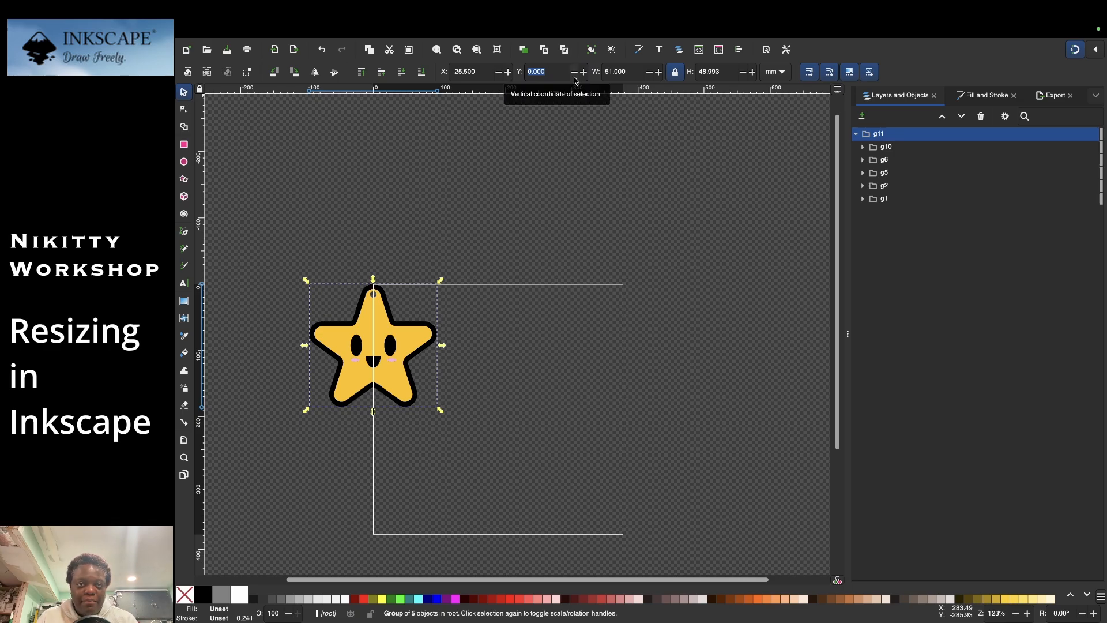
text(-48.993/2)
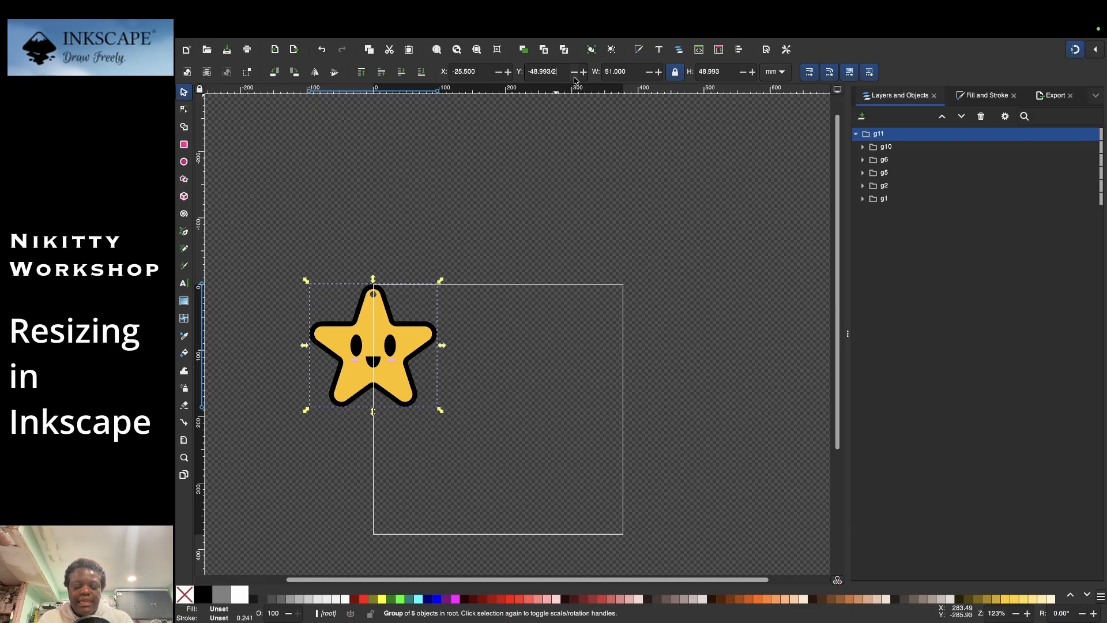
key(Return)
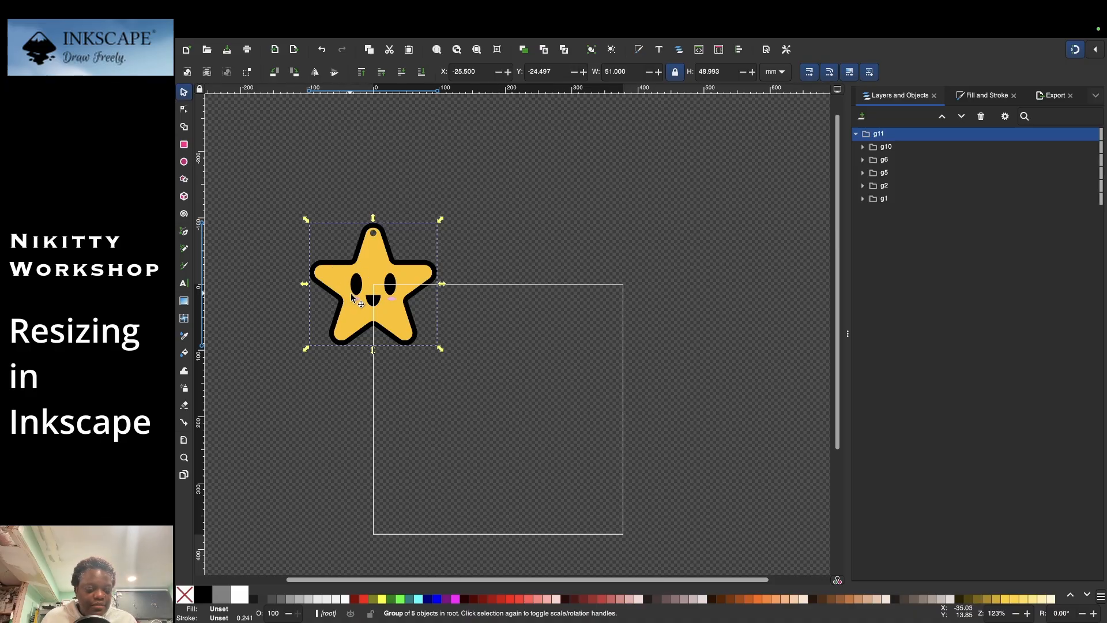
ctrl+scroll(353, 283, up, 3)
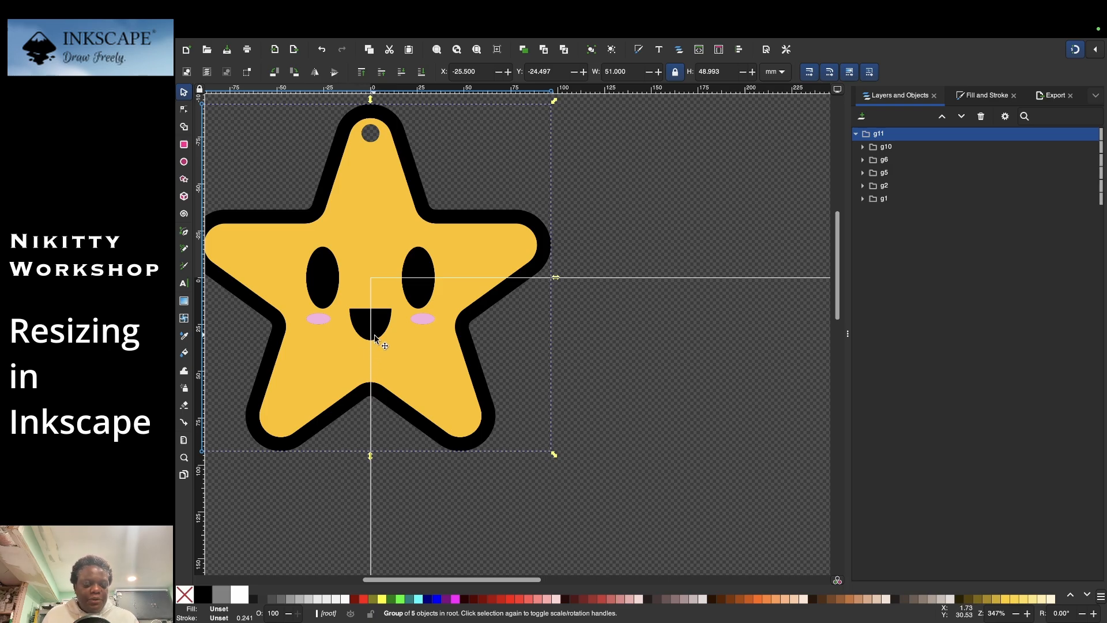
key(ctrl+s)
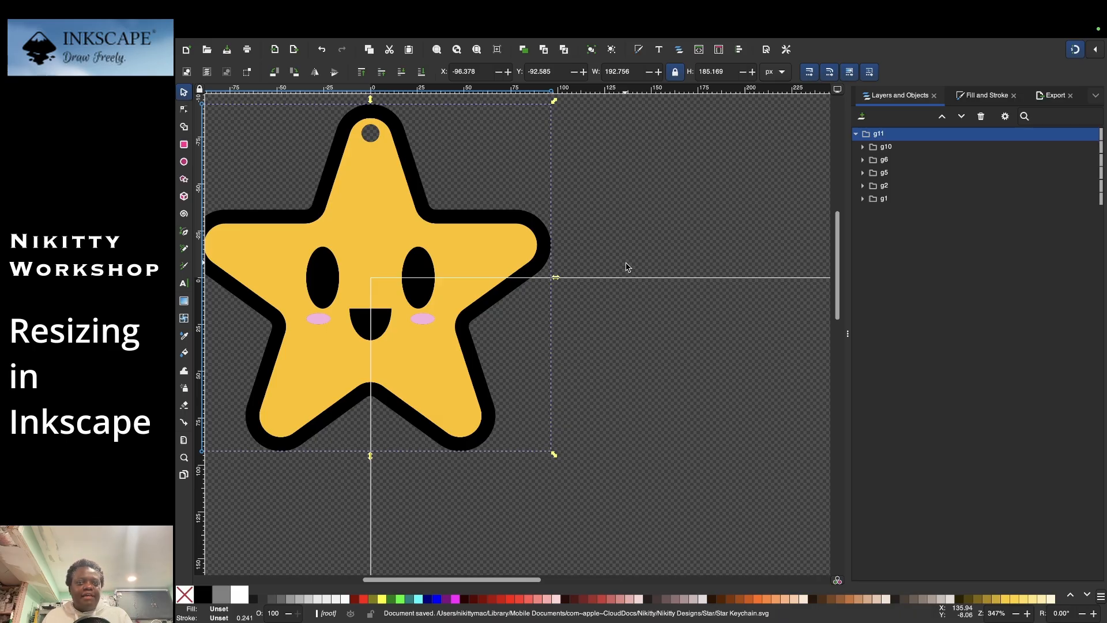
- Create three new blank documents
click(187, 51)
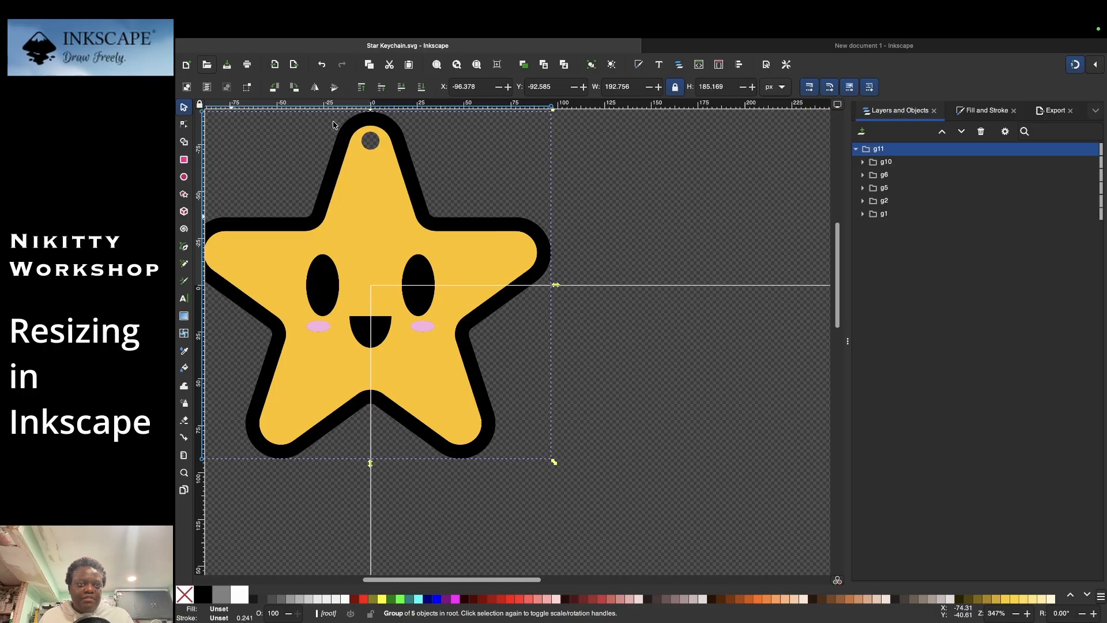
click(188, 64)
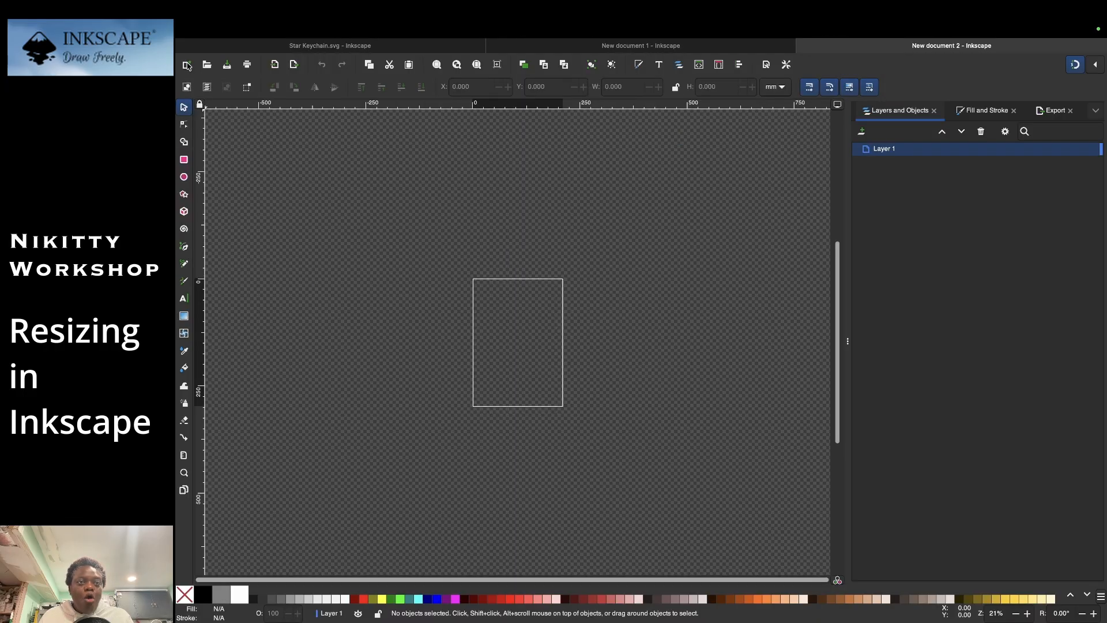
click(187, 64)
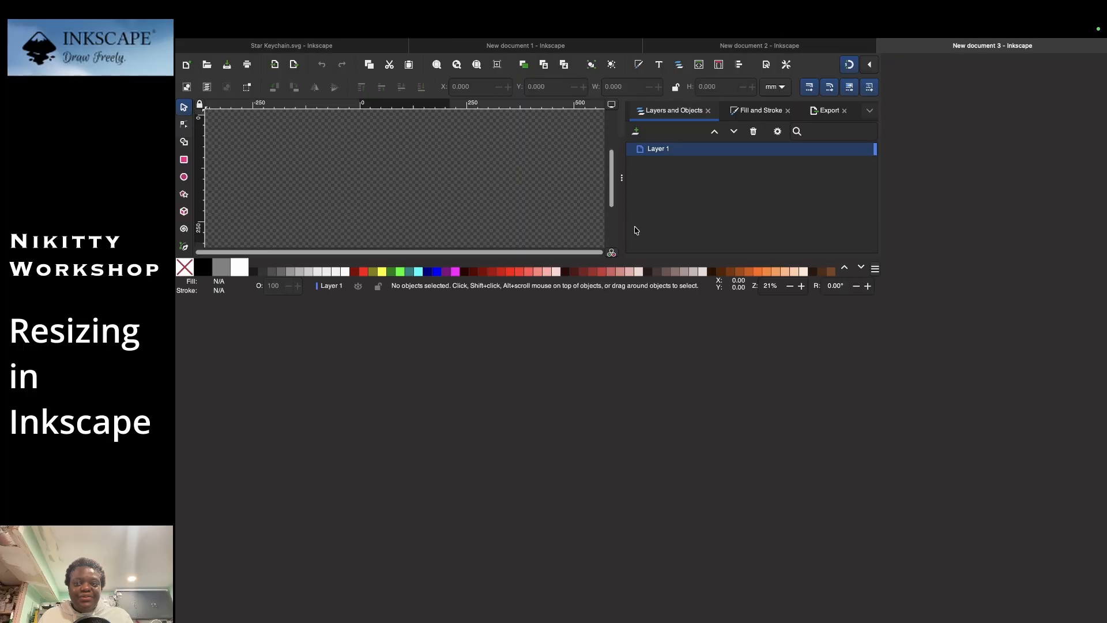
key(alt)
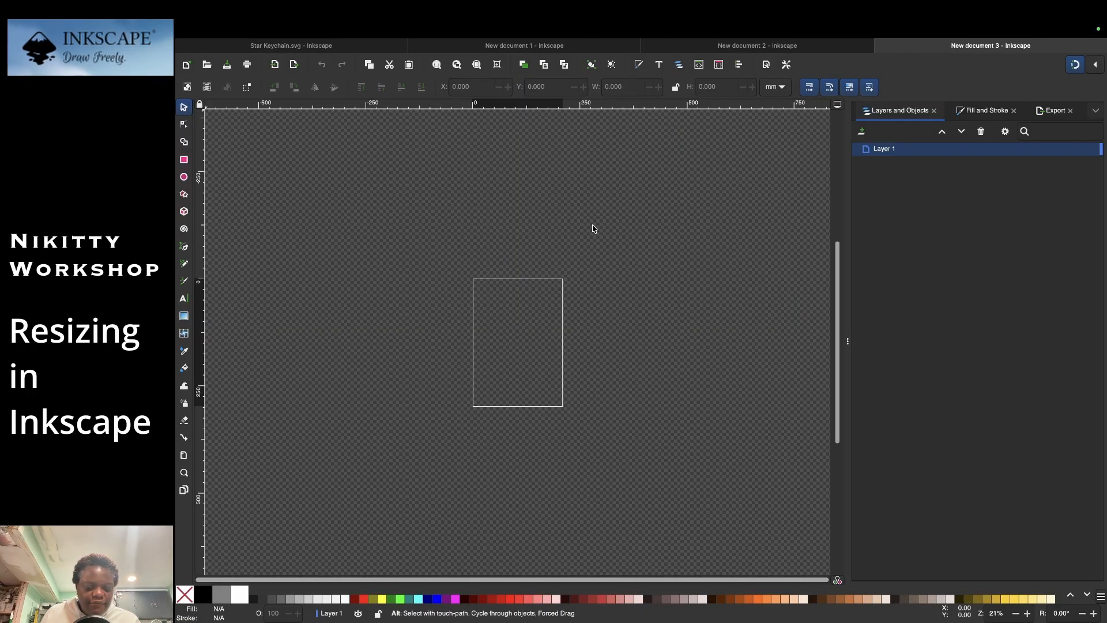
key(ctrl+f)
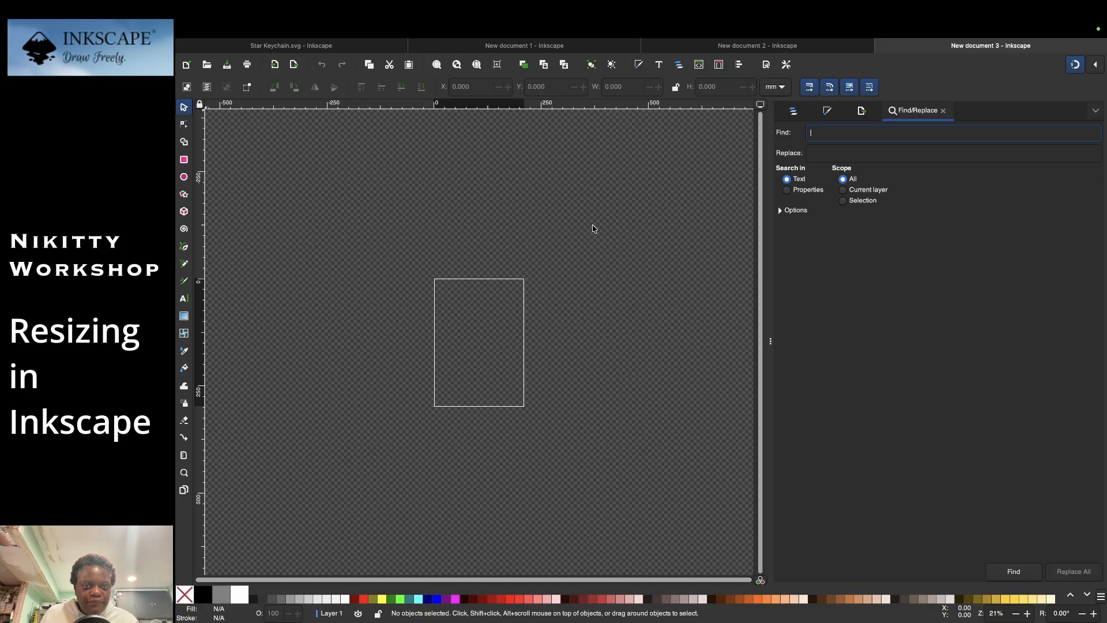
click(795, 111)
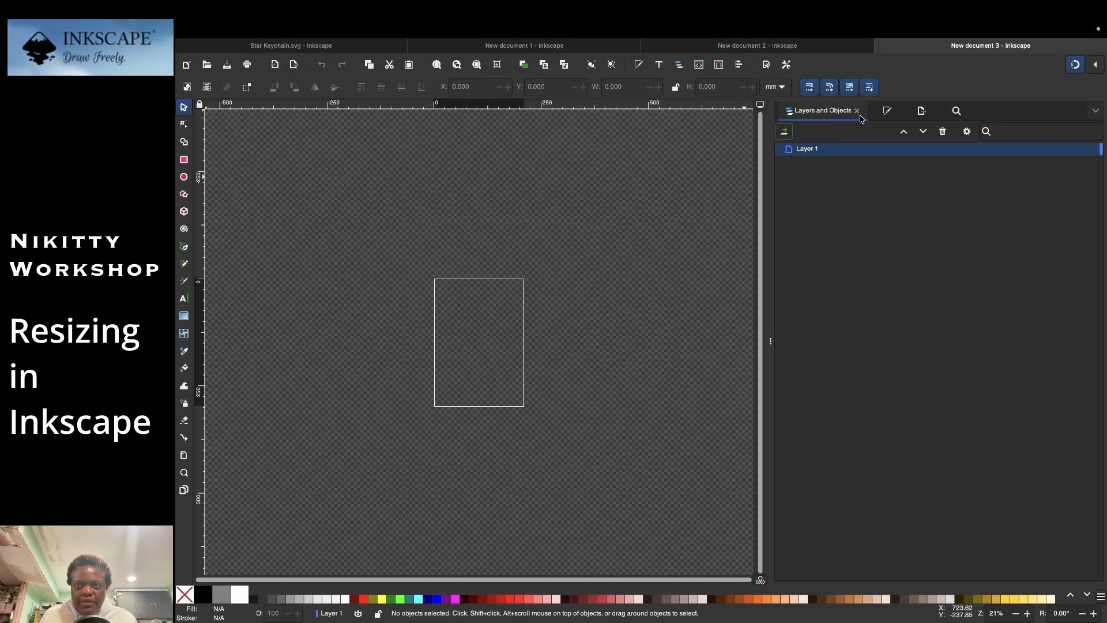
click(808, 150)
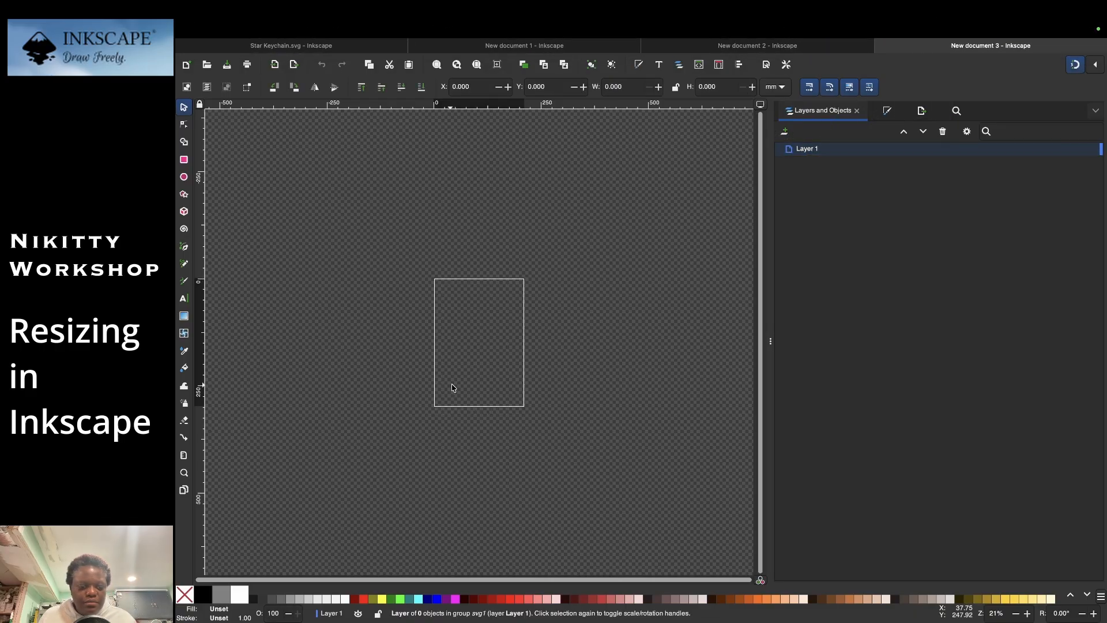
scroll(596, 166, up, 5)
scroll(695, 126, up, 2)
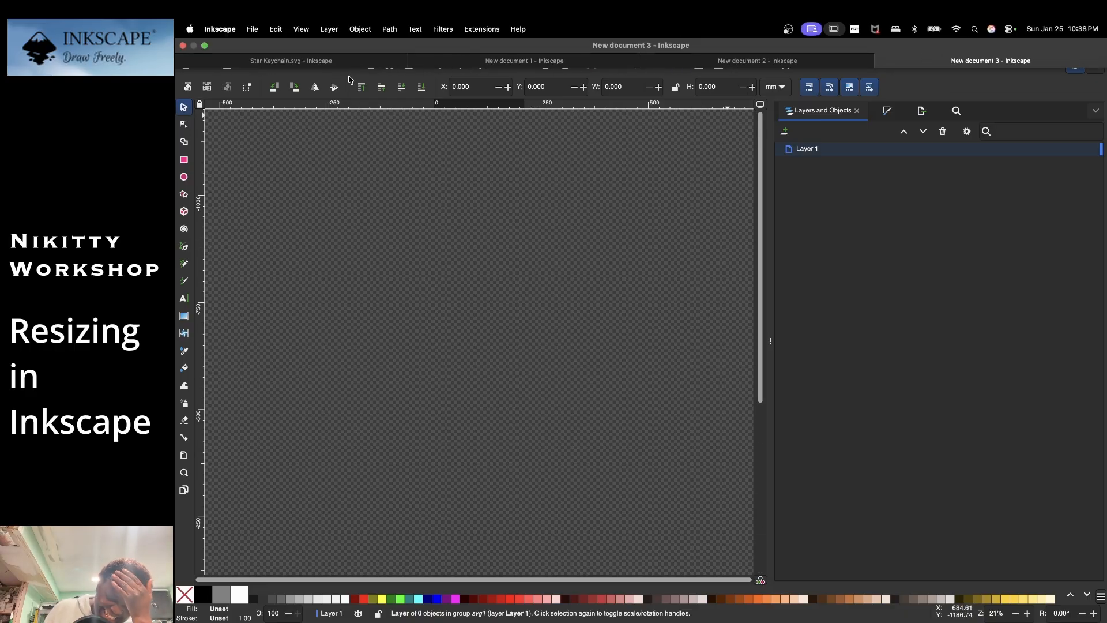
- Close the three blank documents and return to the Star Keychain.svg document
click(596, 47)
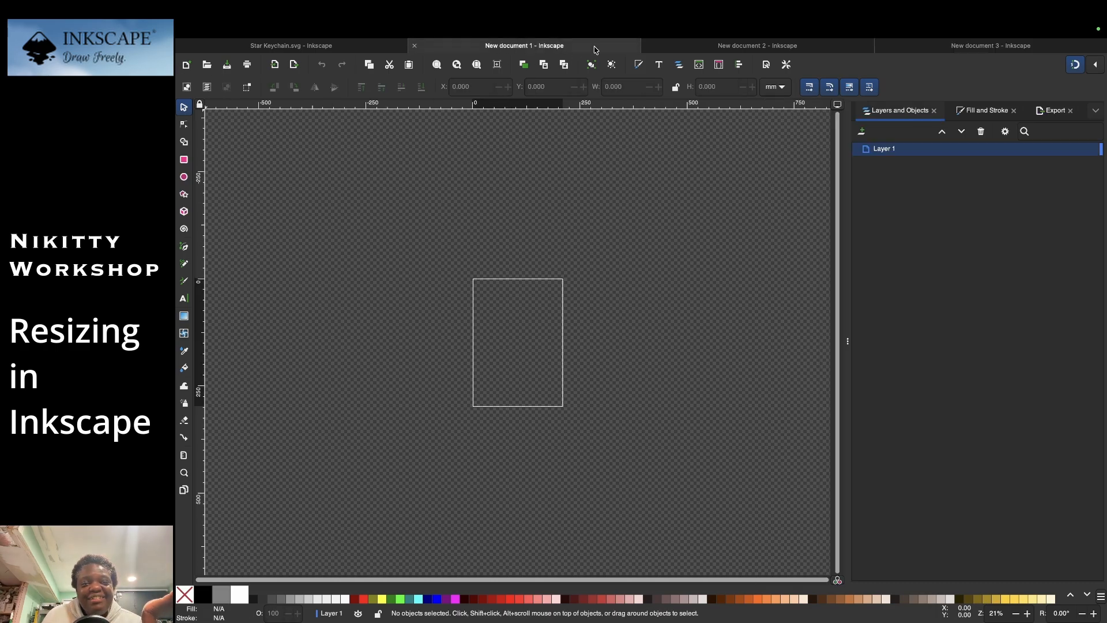
click(415, 45)
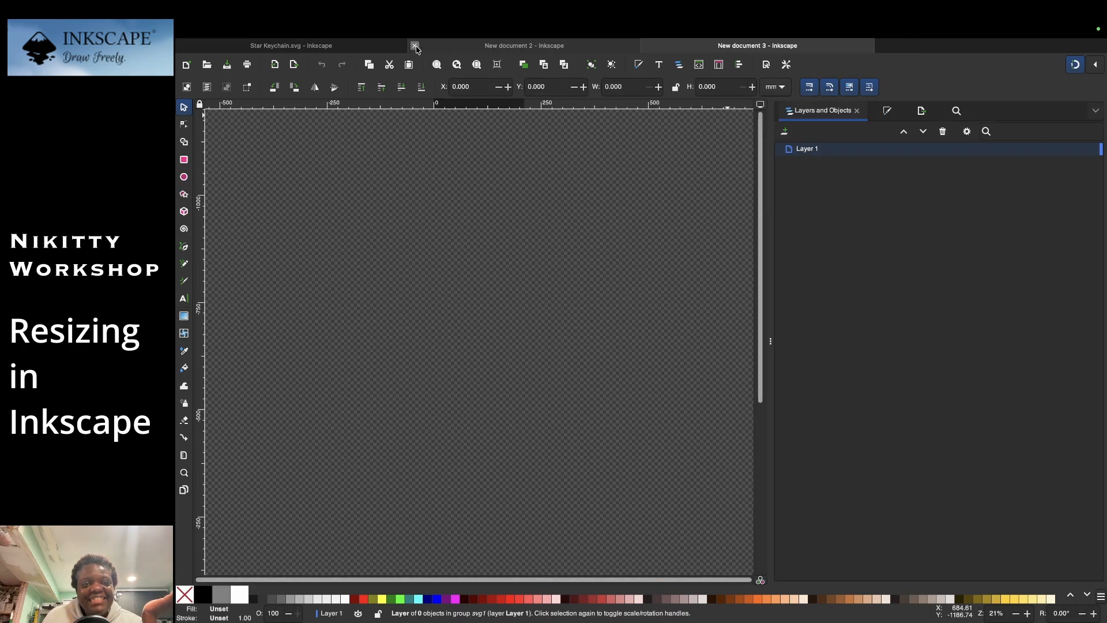
click(415, 46)
click(414, 46)
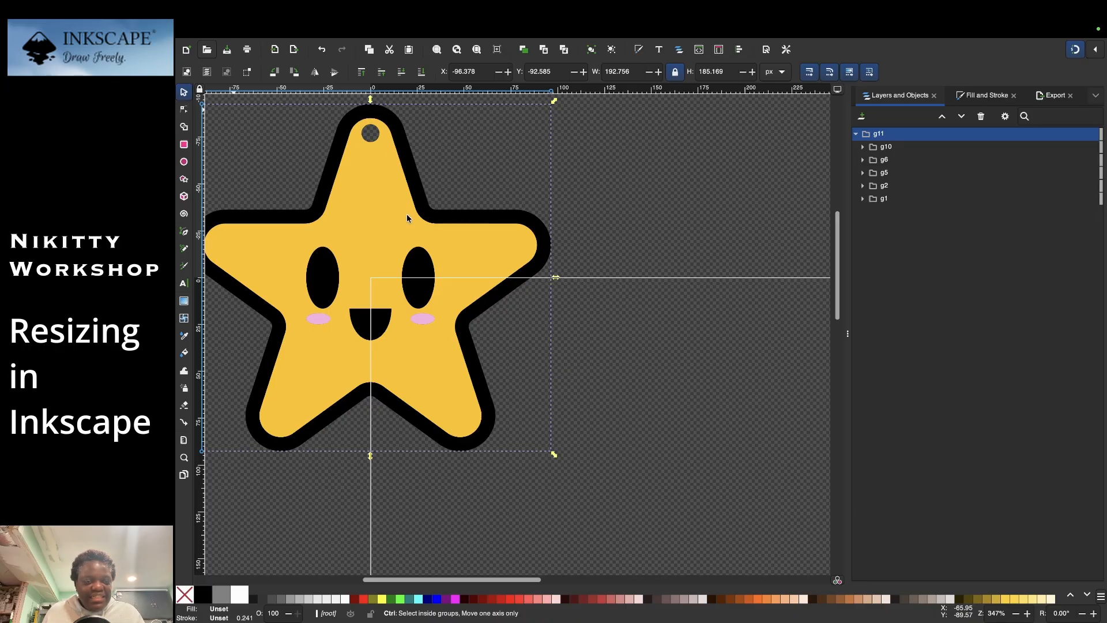
- Save Star Keychain.svg with the whole centred star in view and clear the selection
key(ctrl+minus)
key(ctrl+minus)
key(ctrl+plus)
key(super+s)
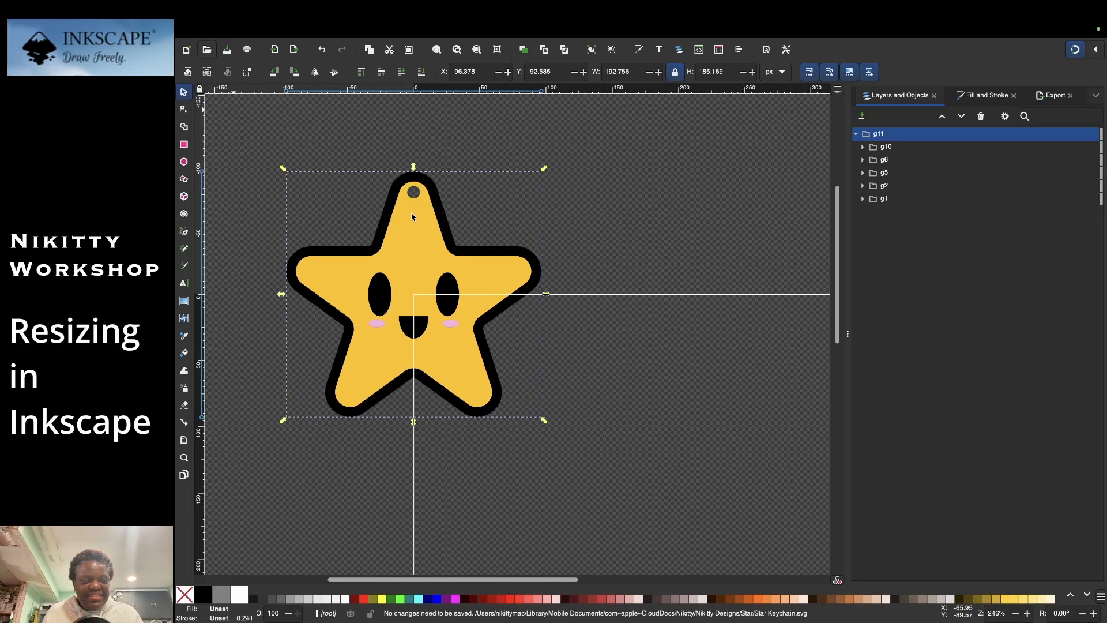
click(253, 28)
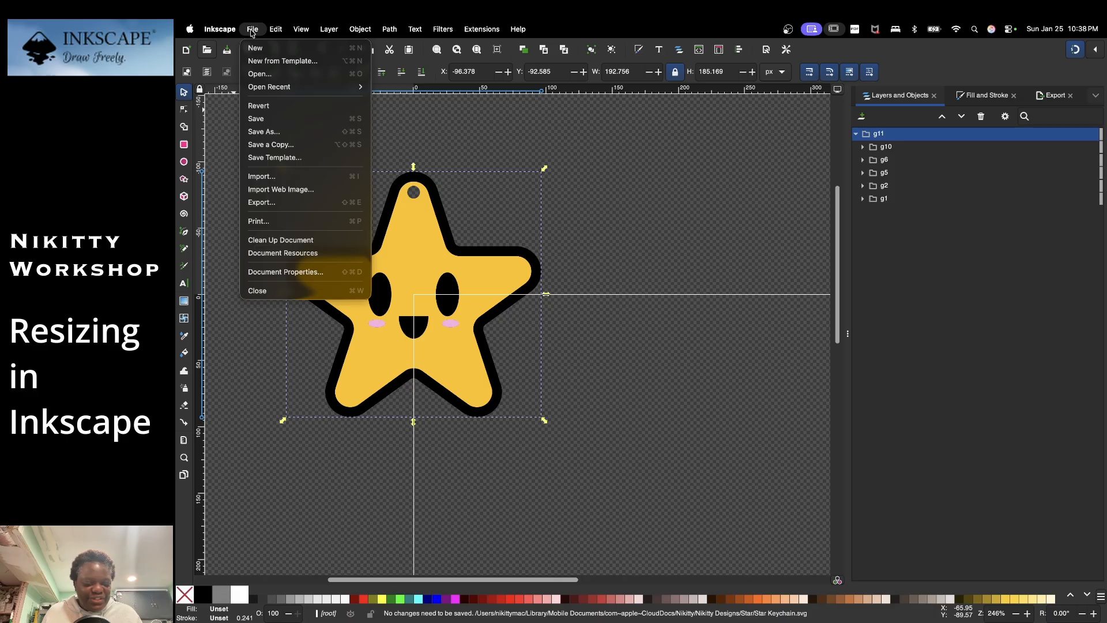
click(262, 119)
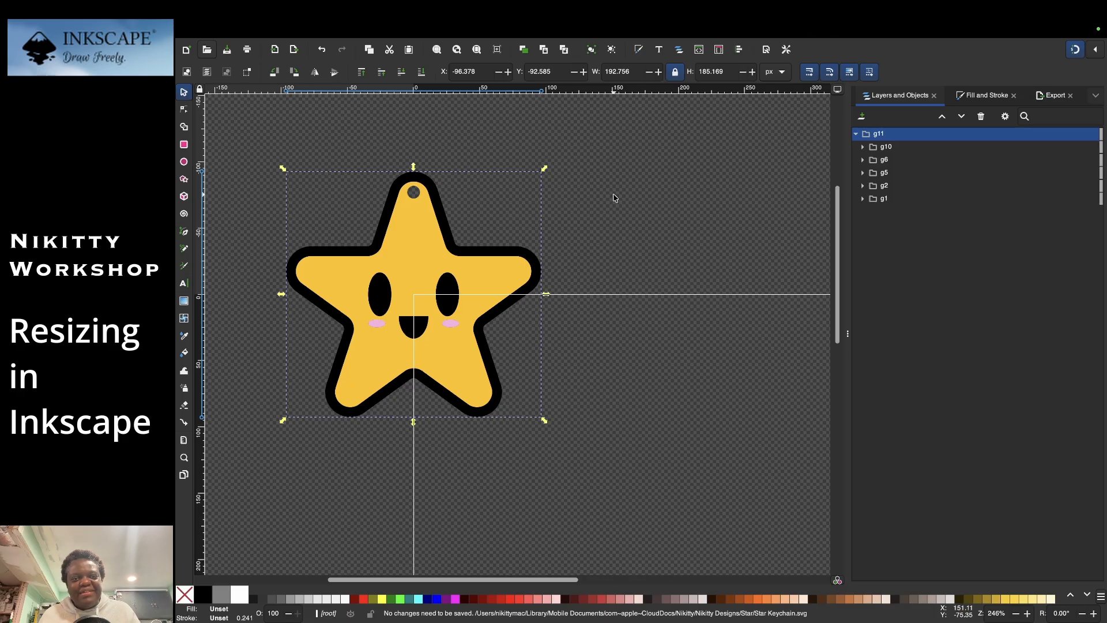
click(551, 192)
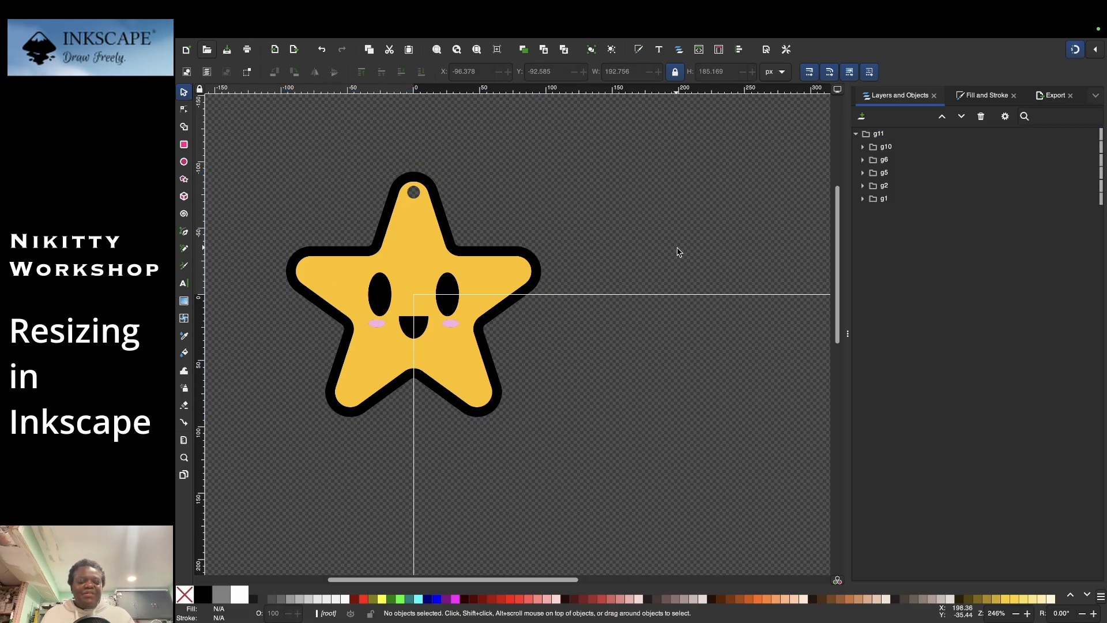
- Leave Inkscape, deselect Star Keychain.svg in the Star folder, and switch to FreeCAD
mouse_move(184, 46)
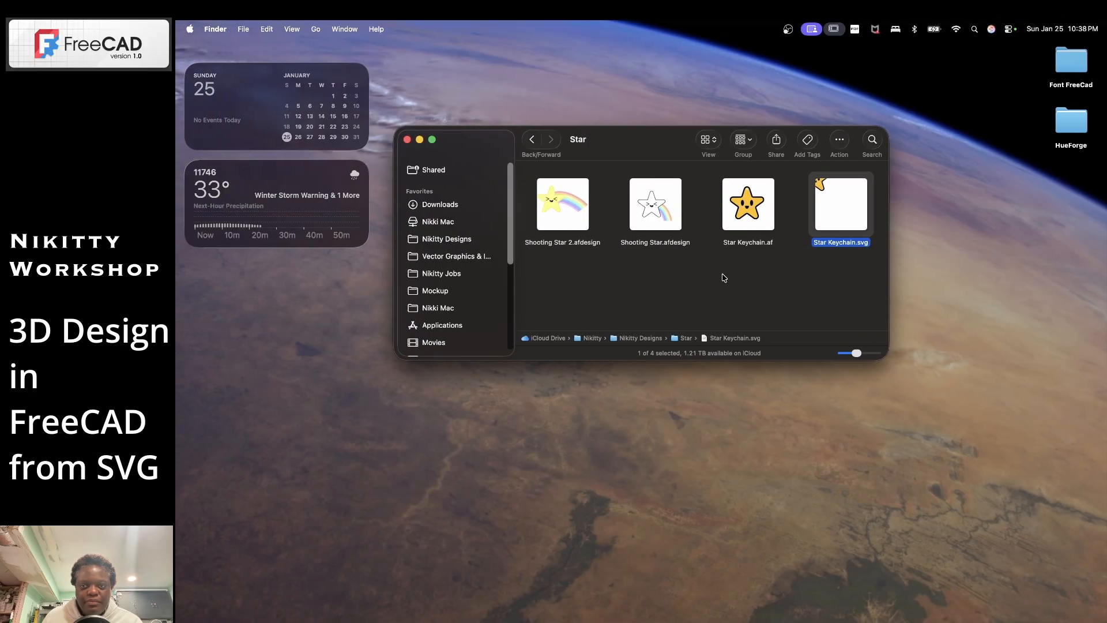
click(724, 277)
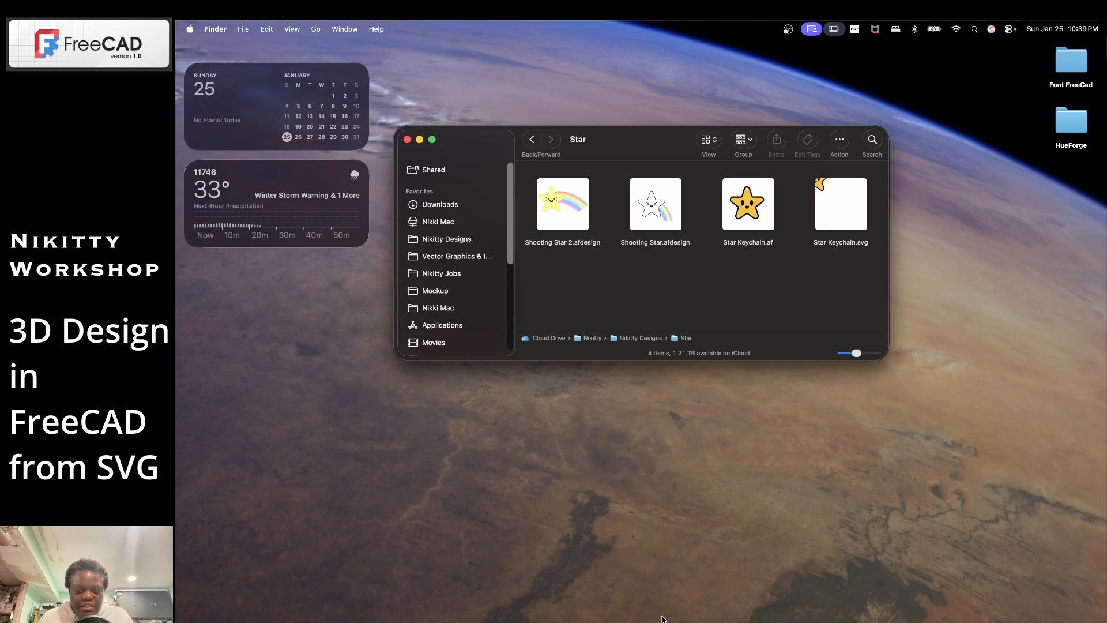
mouse_move(527, 620)
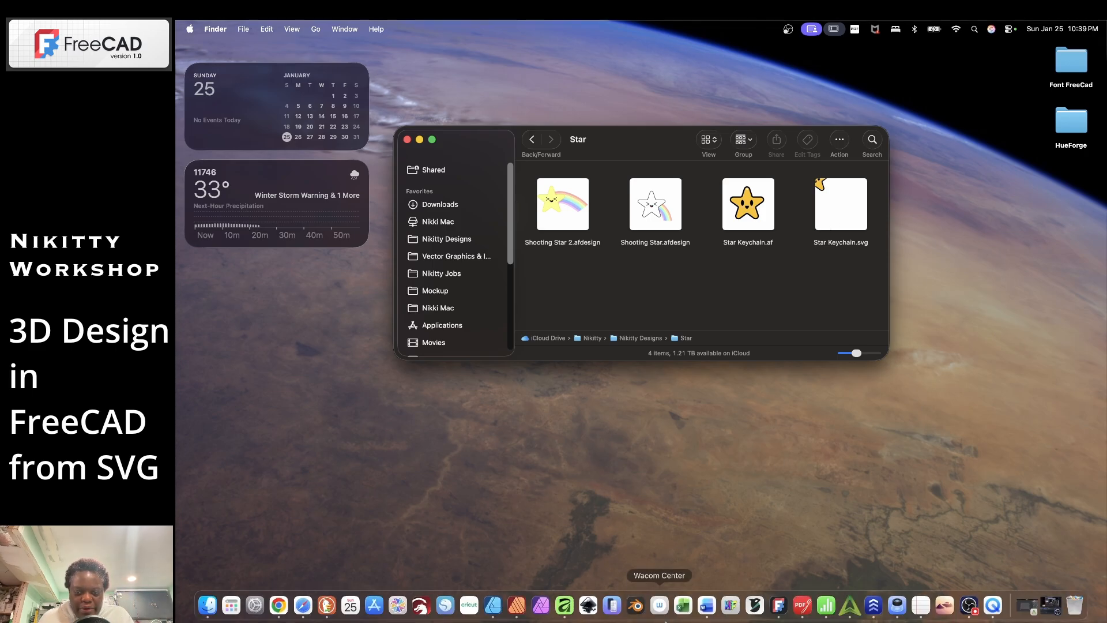
click(779, 605)
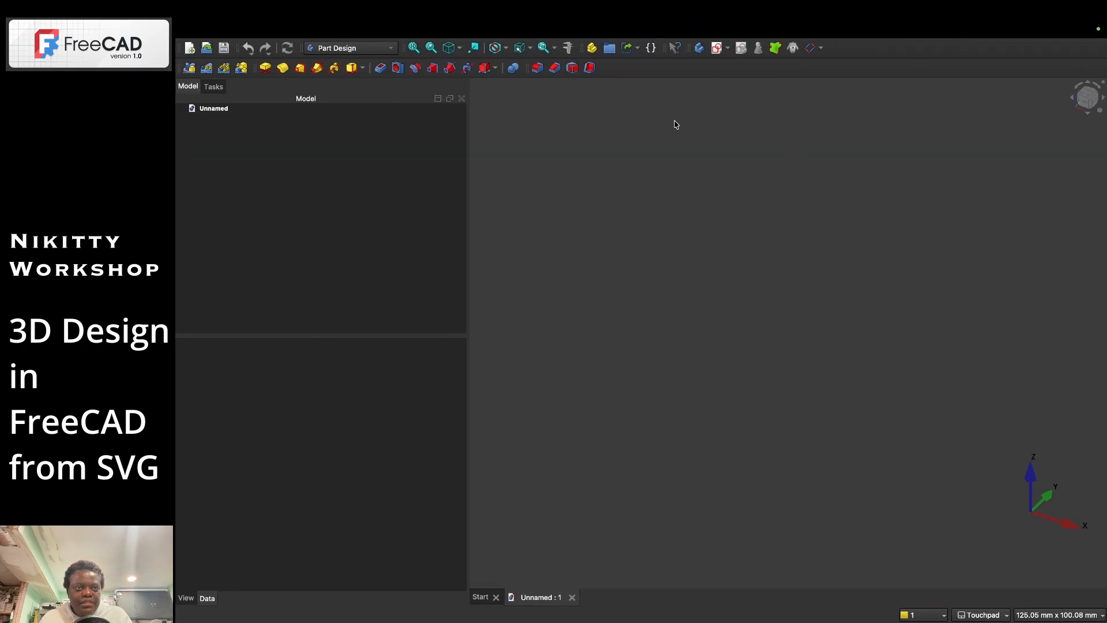
- Select the unnamed document in the model tree and open the file commands
mouse_move(299, 24)
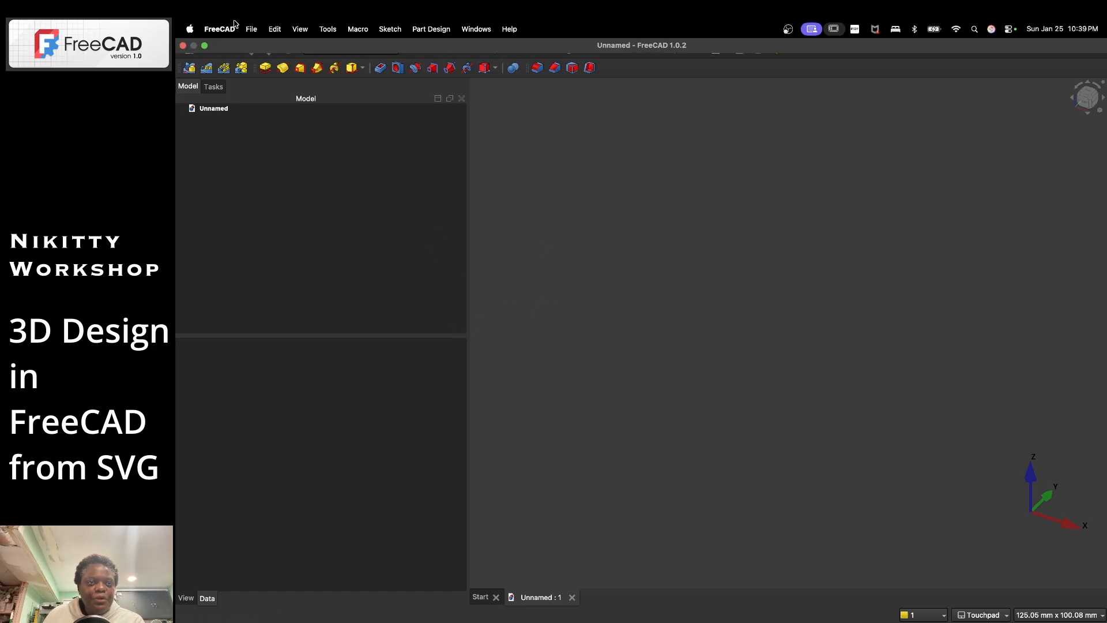
click(251, 30)
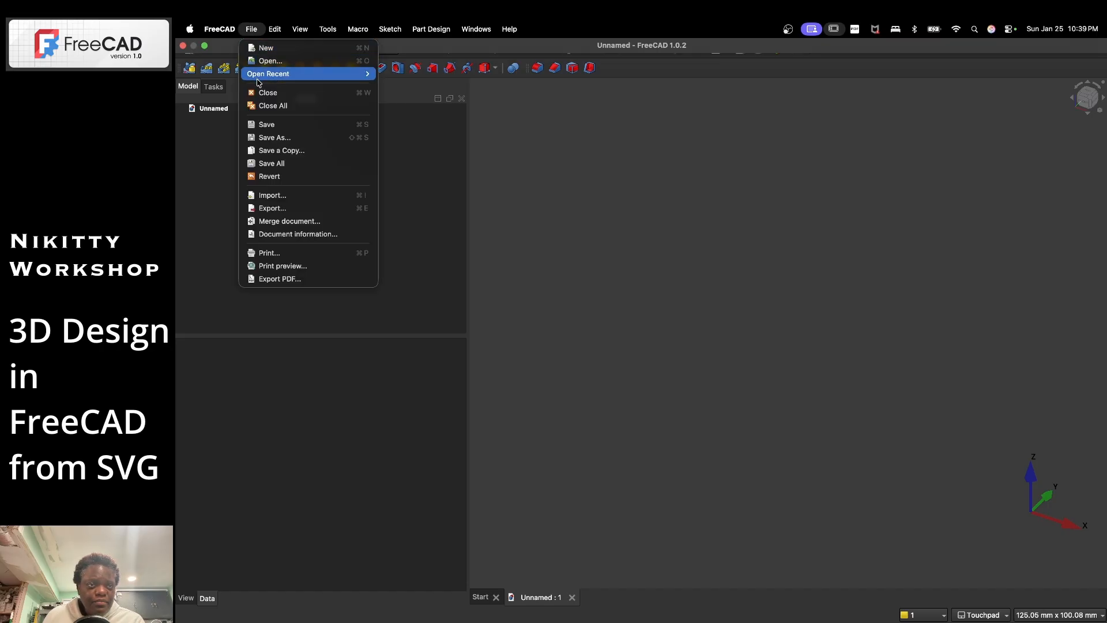
mouse_move(327, 77)
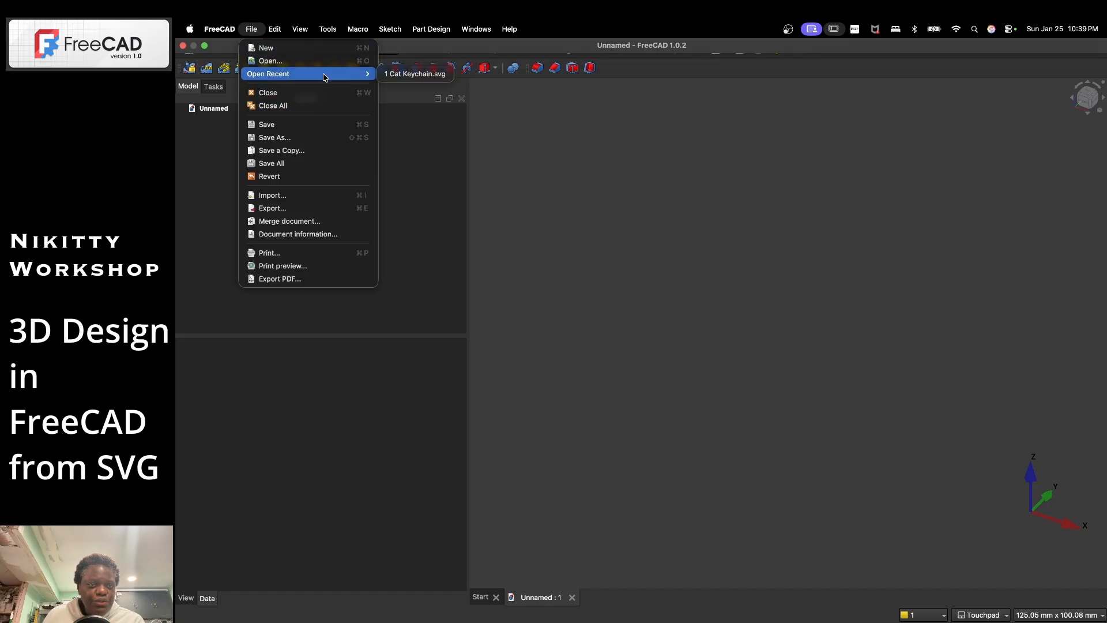
click(204, 110)
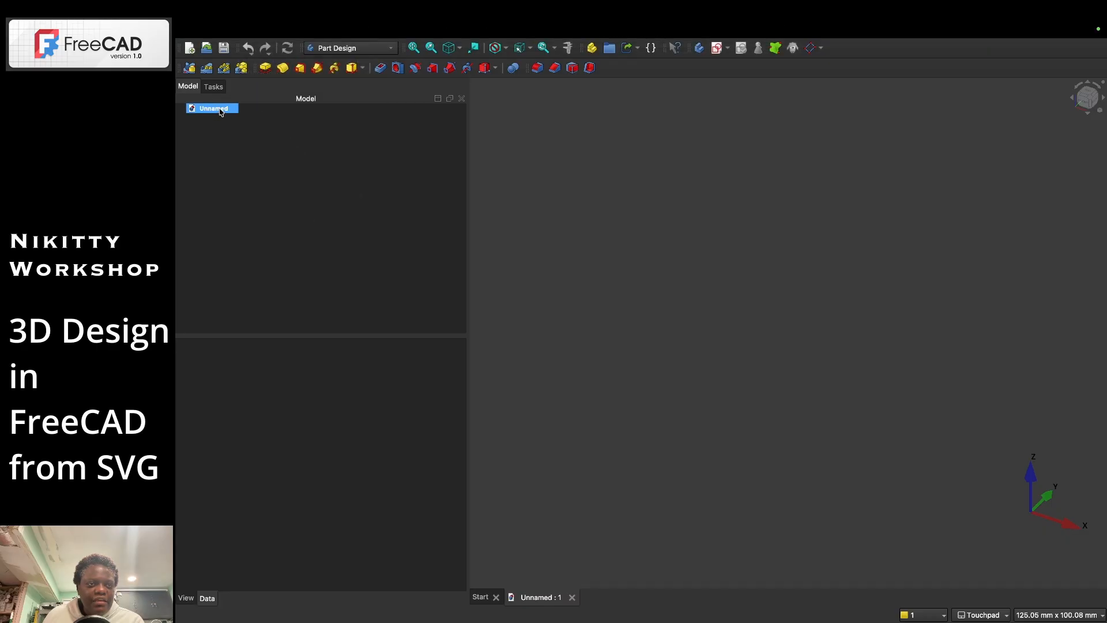
click(252, 29)
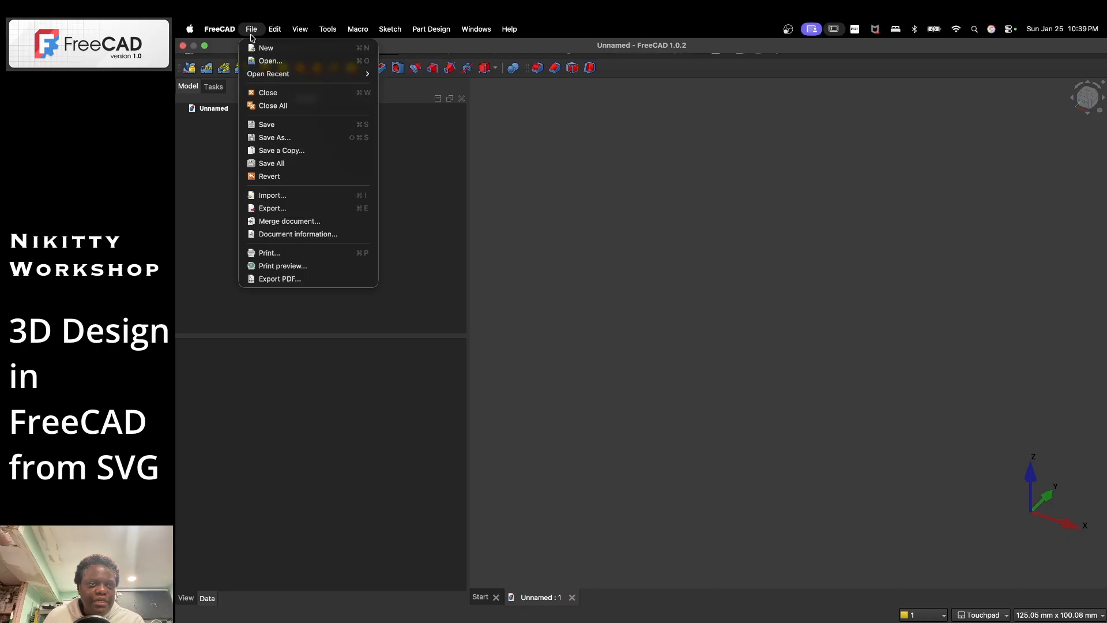
- Save the document as Star Keychain.FCStd in the Star folder
click(294, 124)
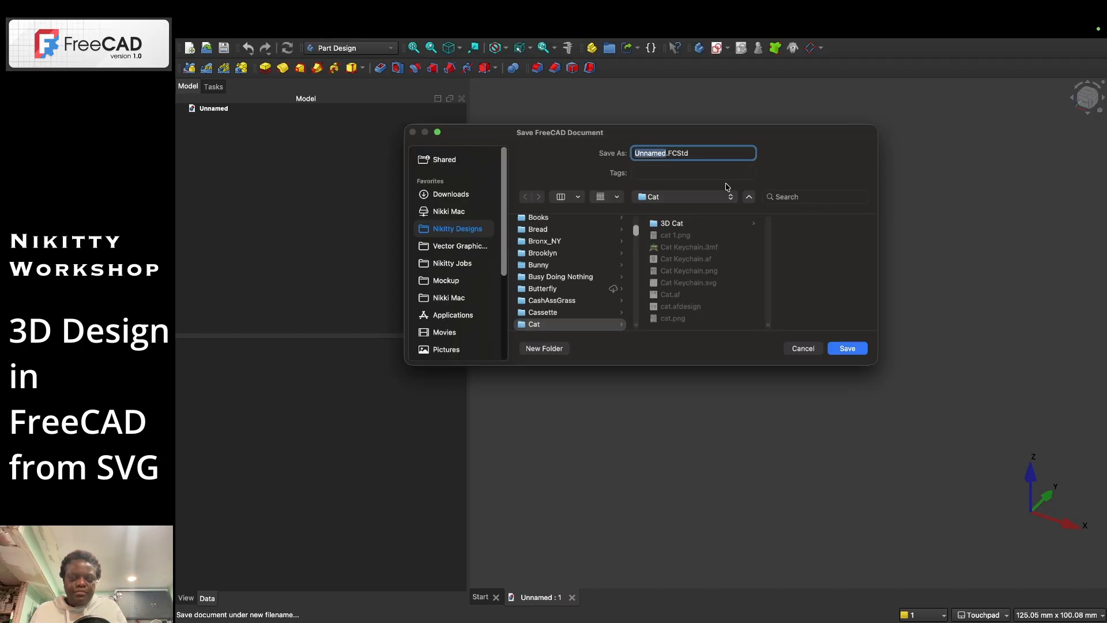
click(669, 197)
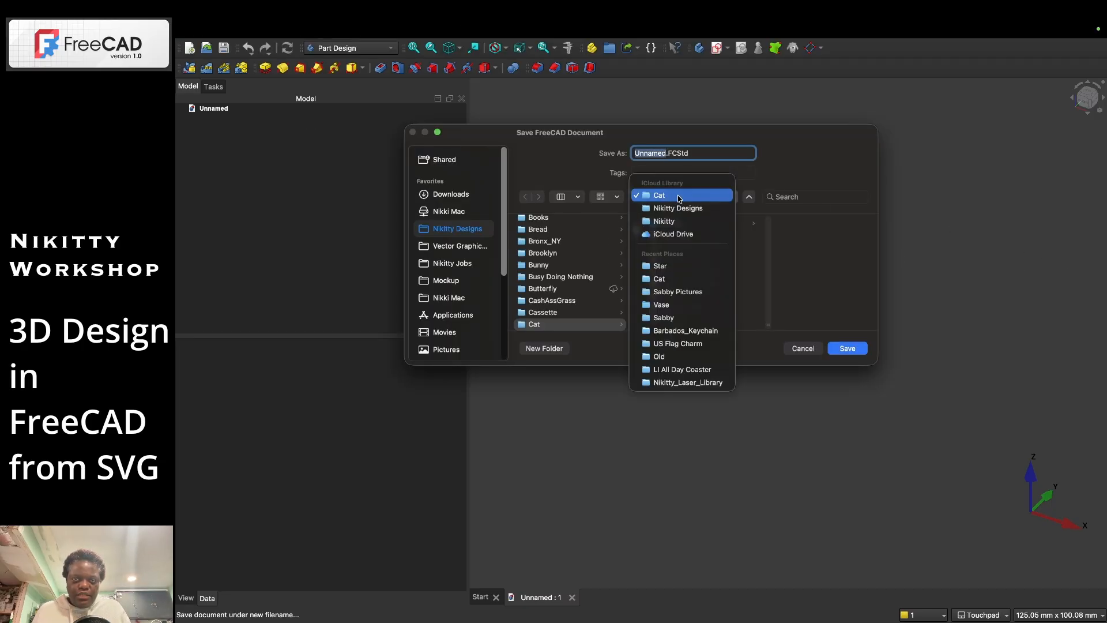
click(678, 271)
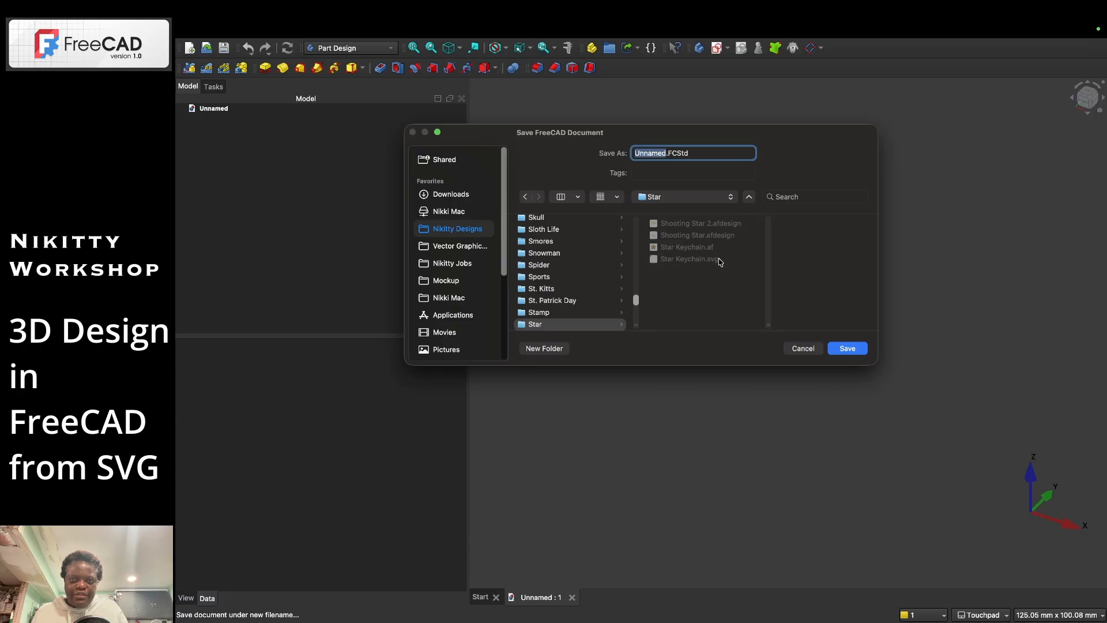
click(697, 248)
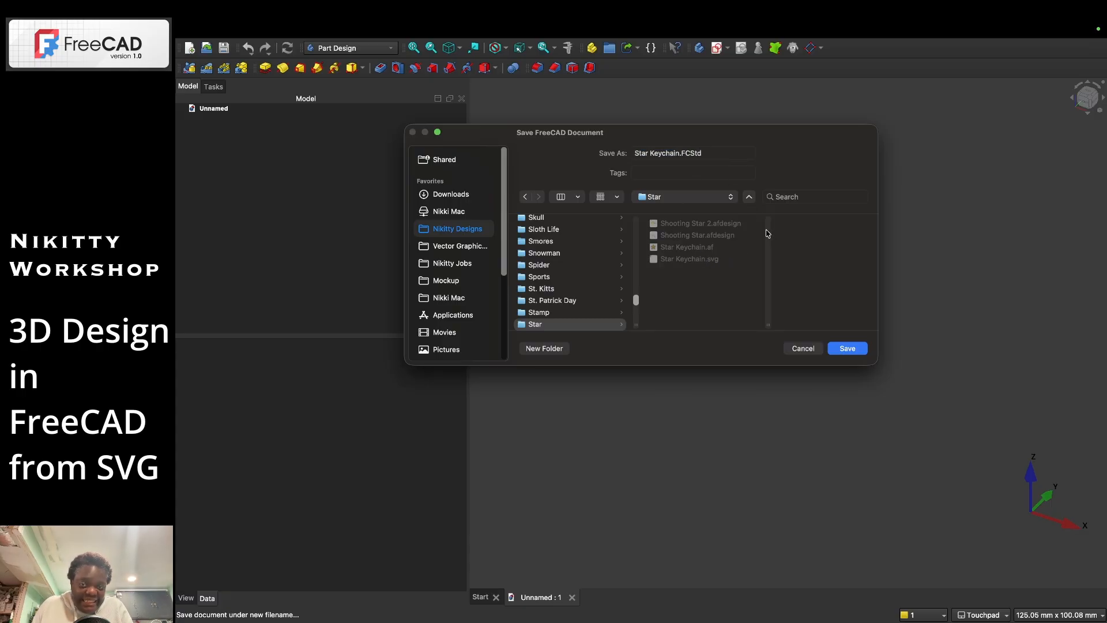
click(846, 351)
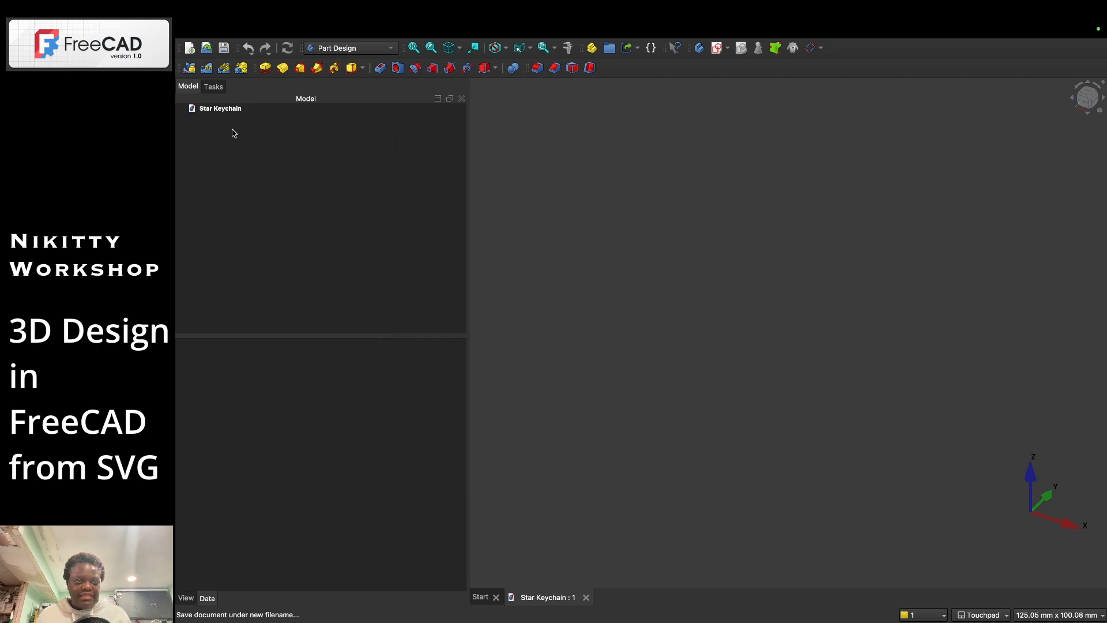
- Import Star Keychain.svg into the document as SVG geometry and turn the view to face the star
mouse_move(256, 23)
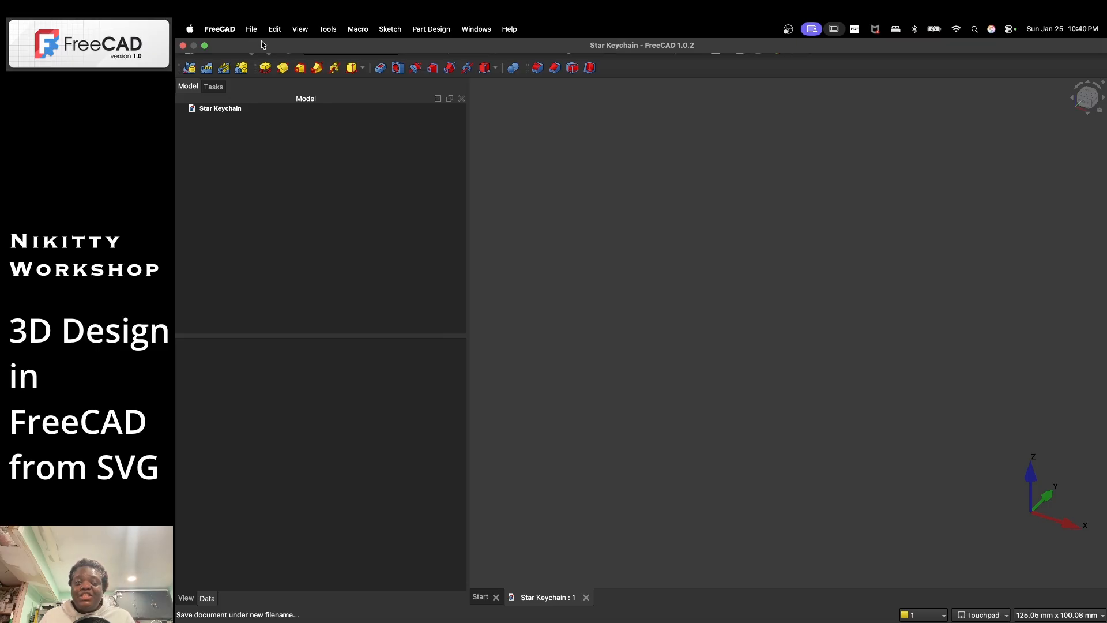
click(252, 29)
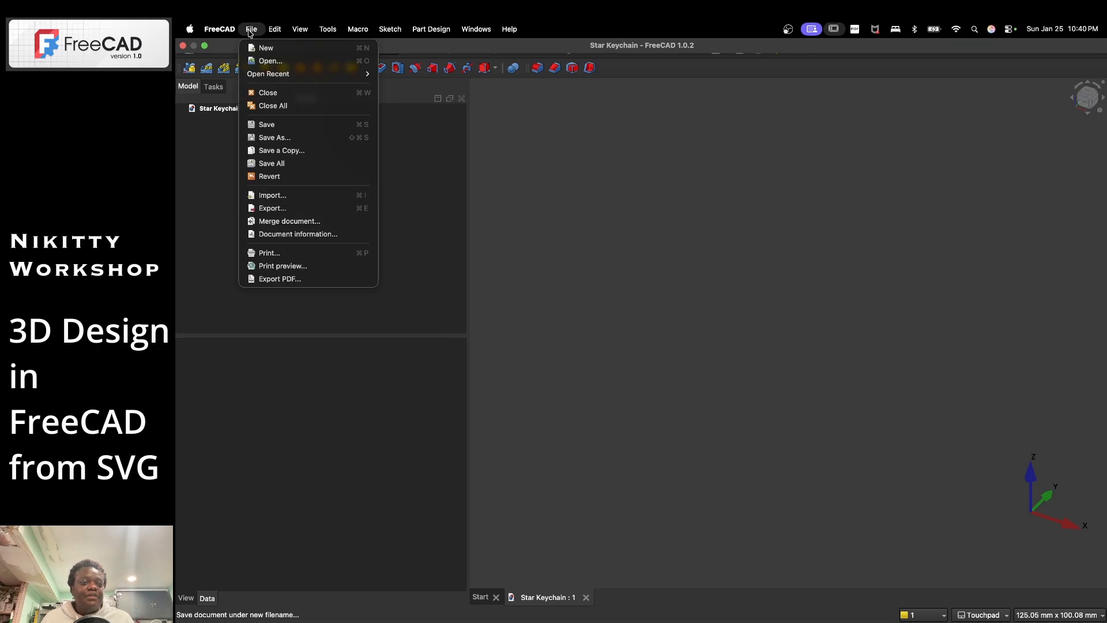
click(267, 196)
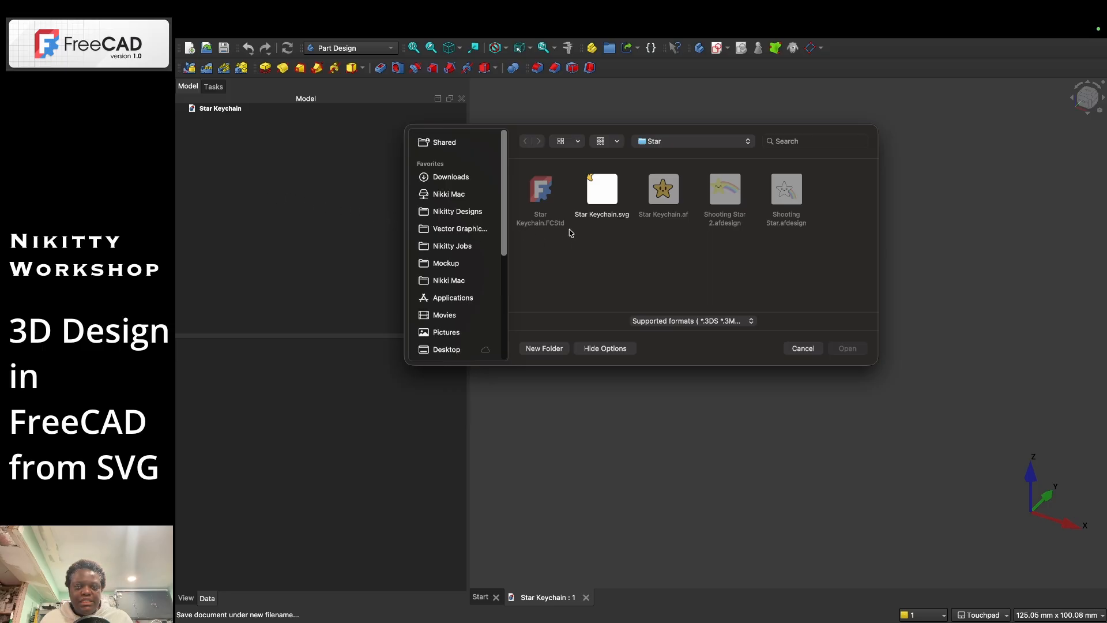
click(600, 192)
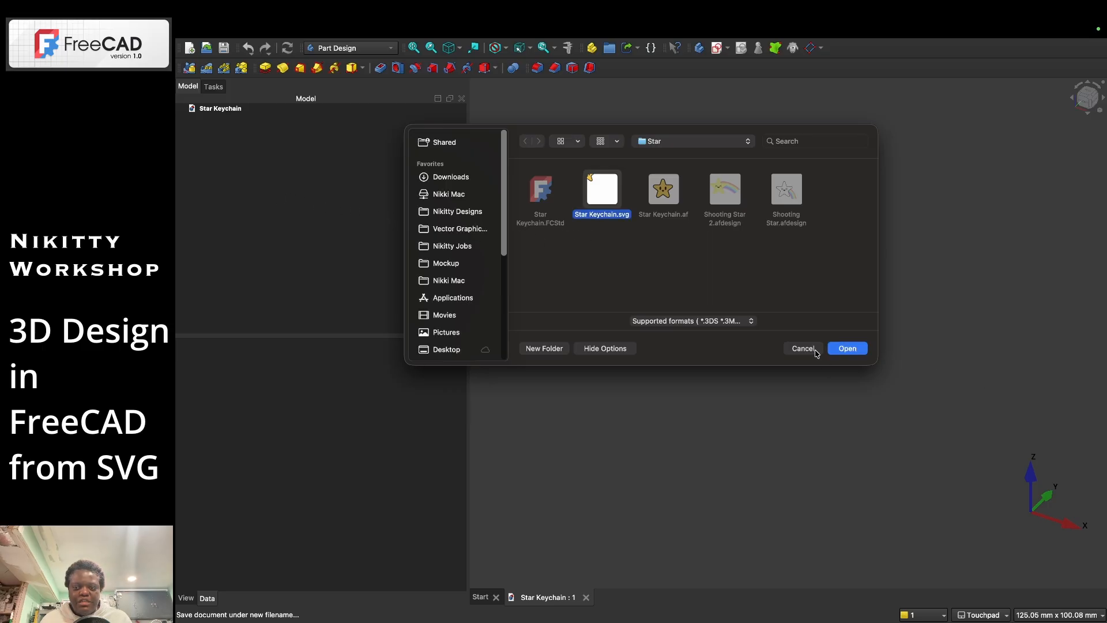
click(848, 348)
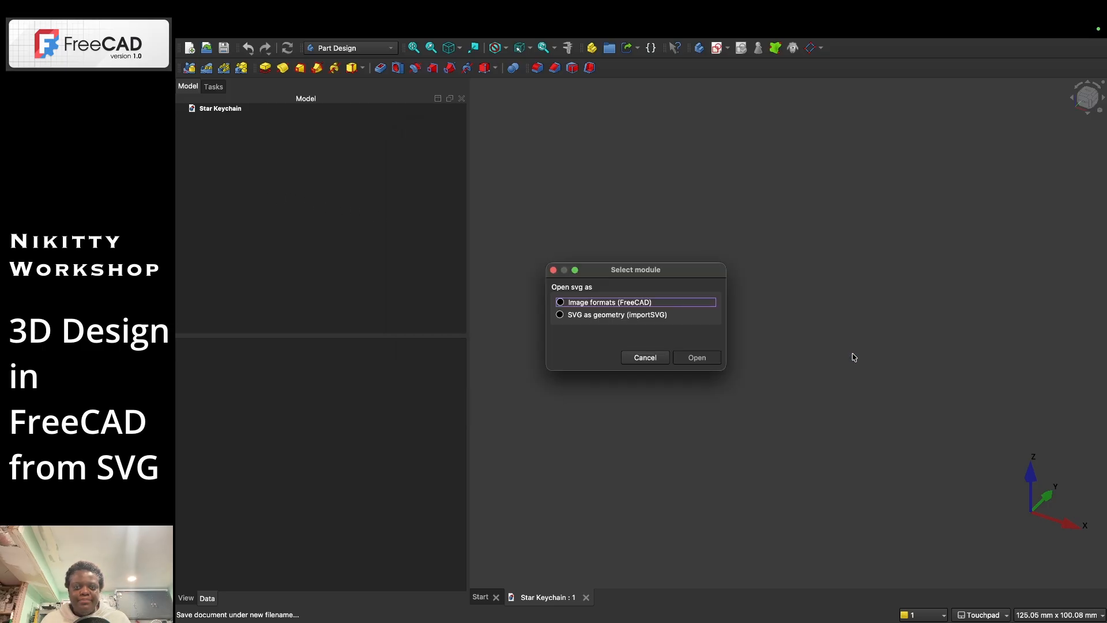
click(594, 316)
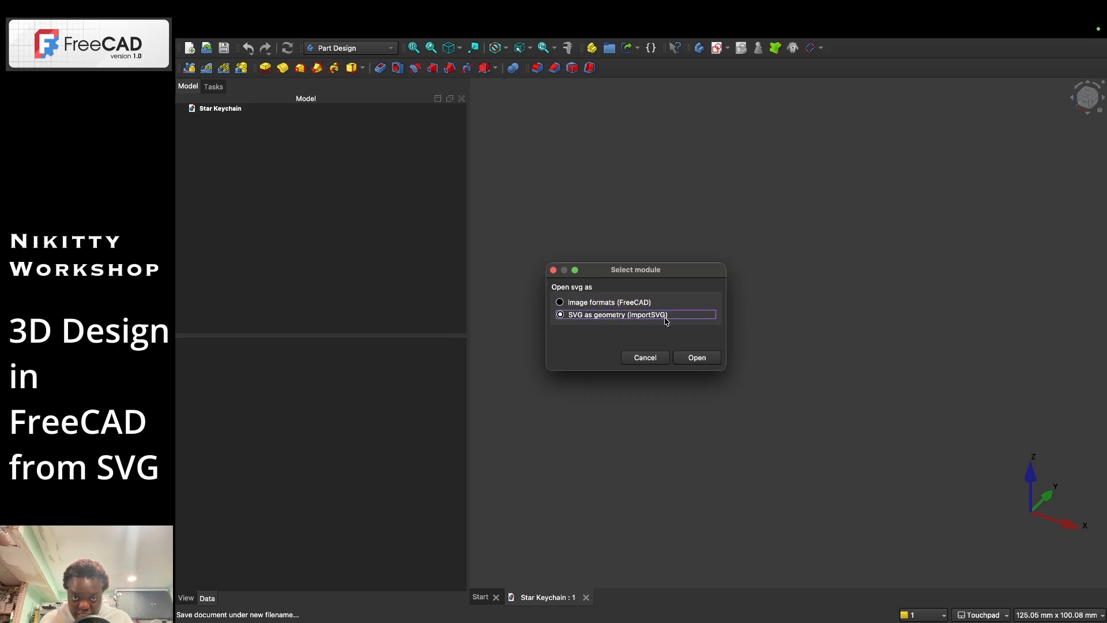
click(712, 361)
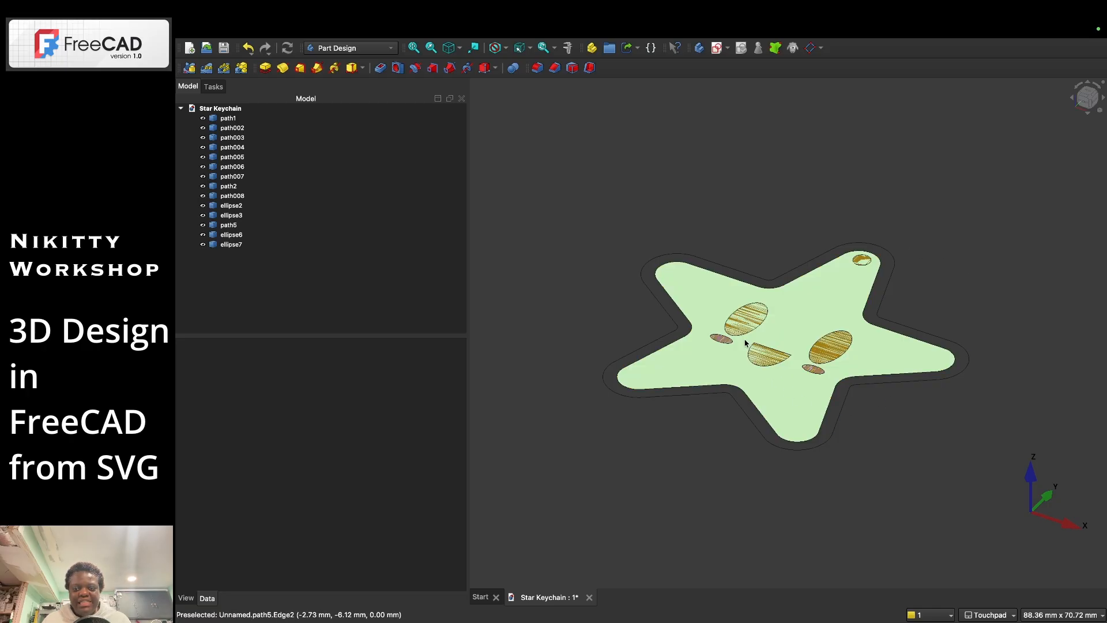
click(1084, 98)
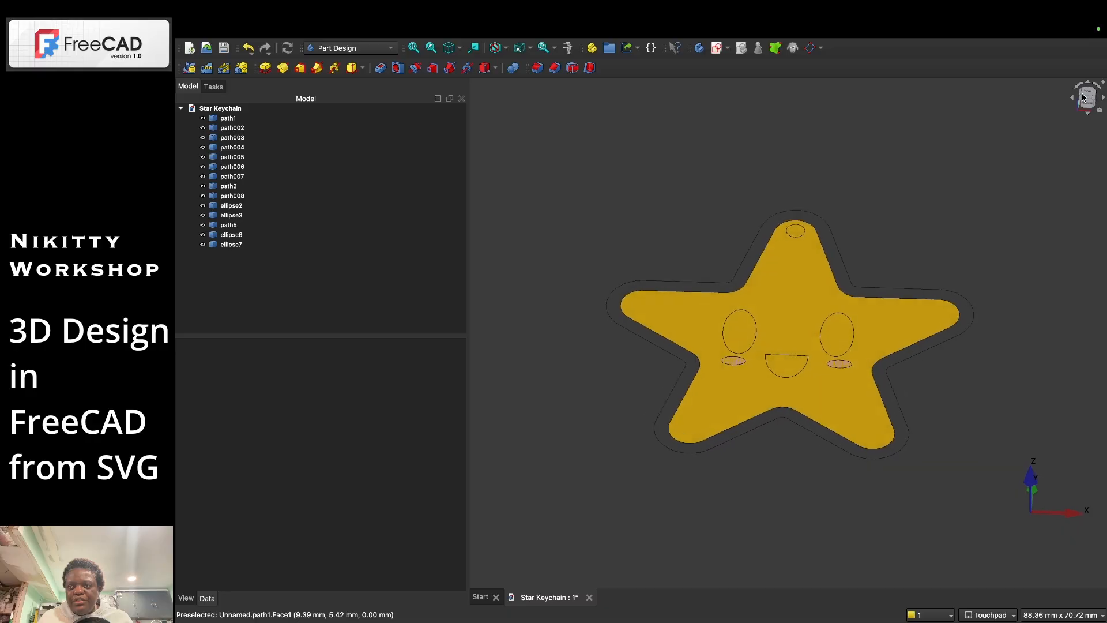
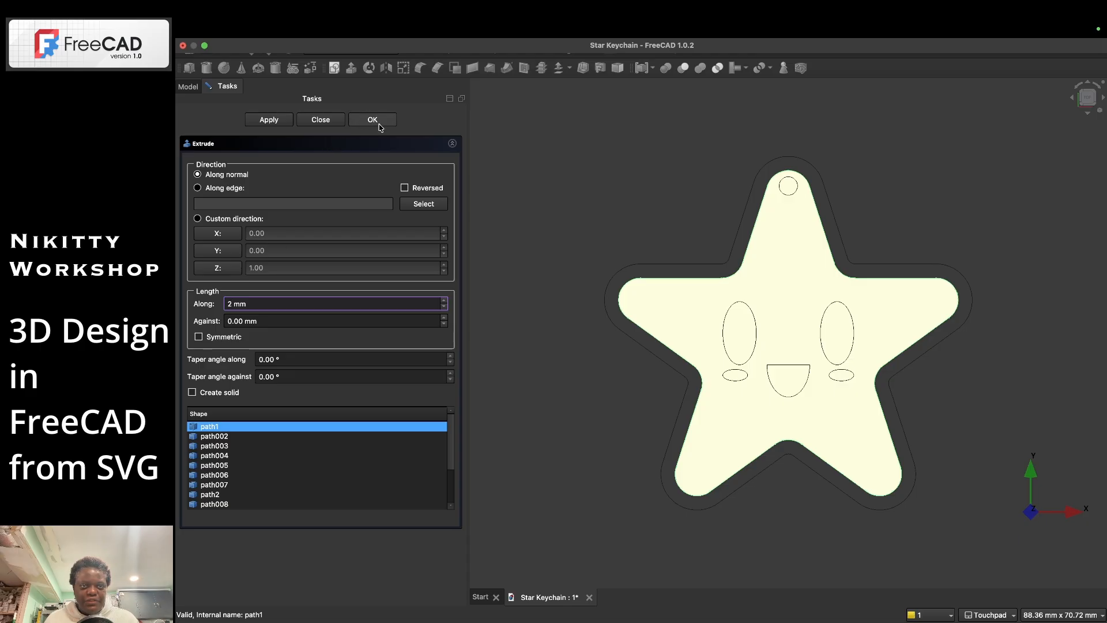
- Try to extrude the star body path1 by 2 mm along its normal, without creating a solid
click(377, 121)
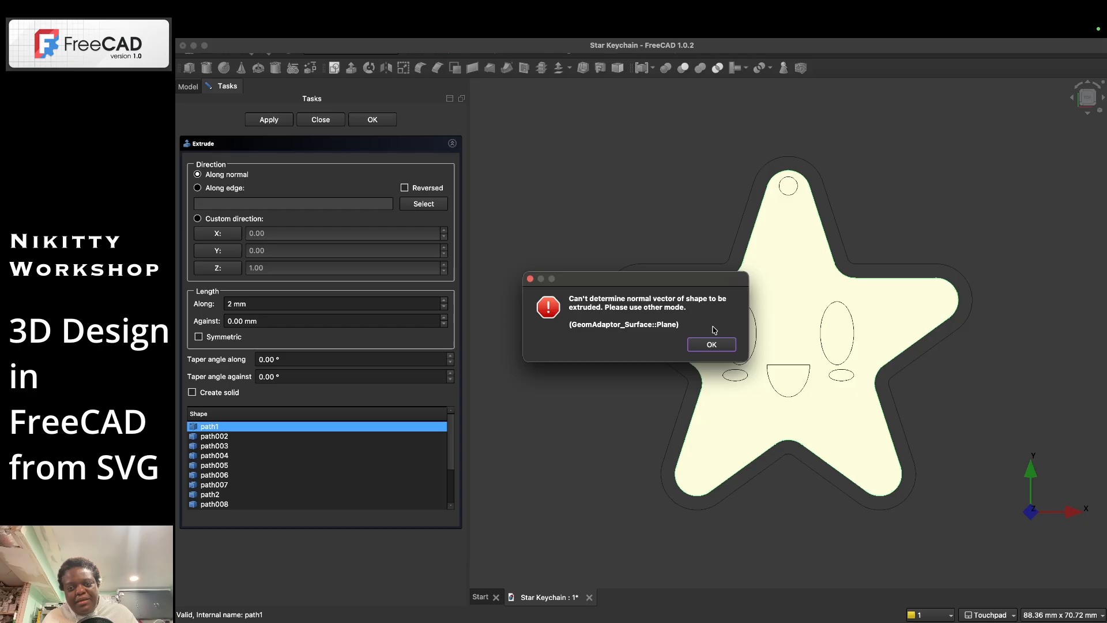
click(720, 347)
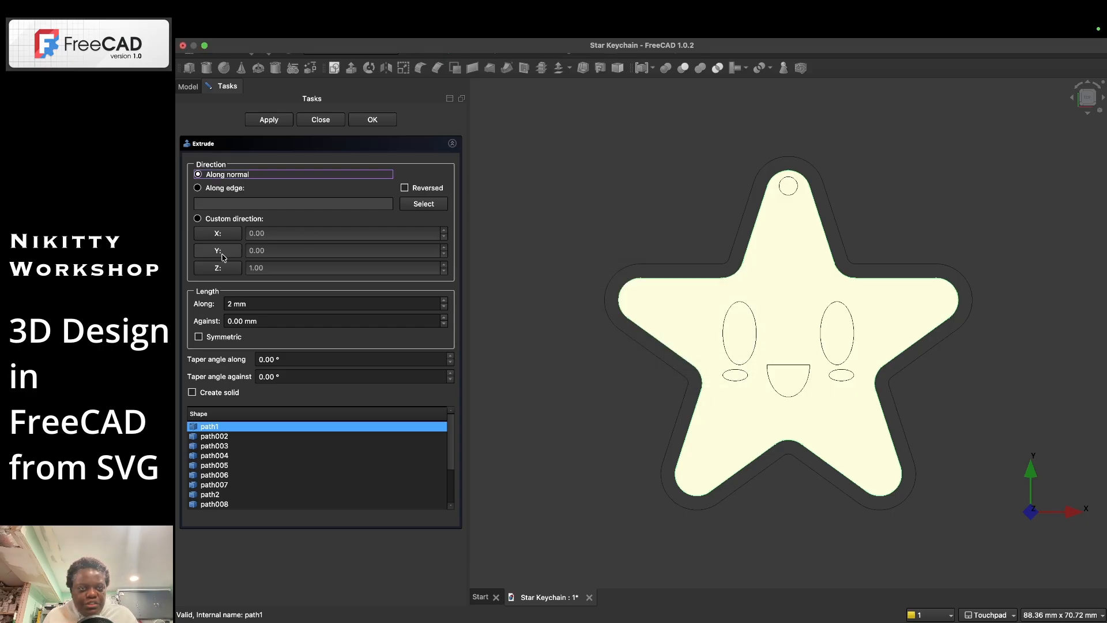
click(327, 122)
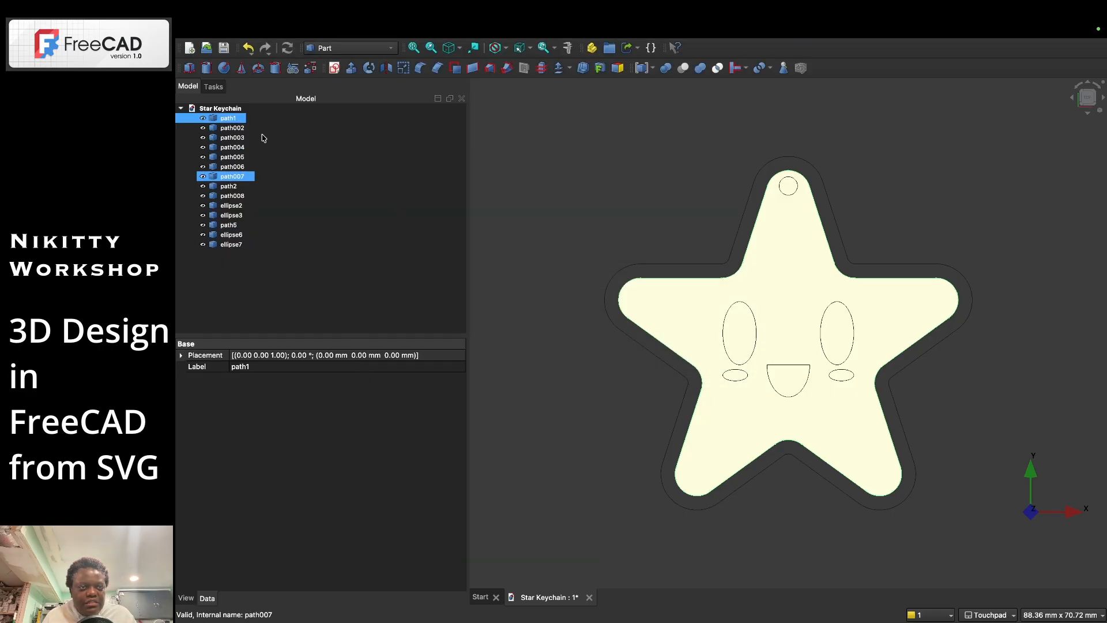
- Switch to the Draft workbench with the star body path1 selected
mouse_move(345, 32)
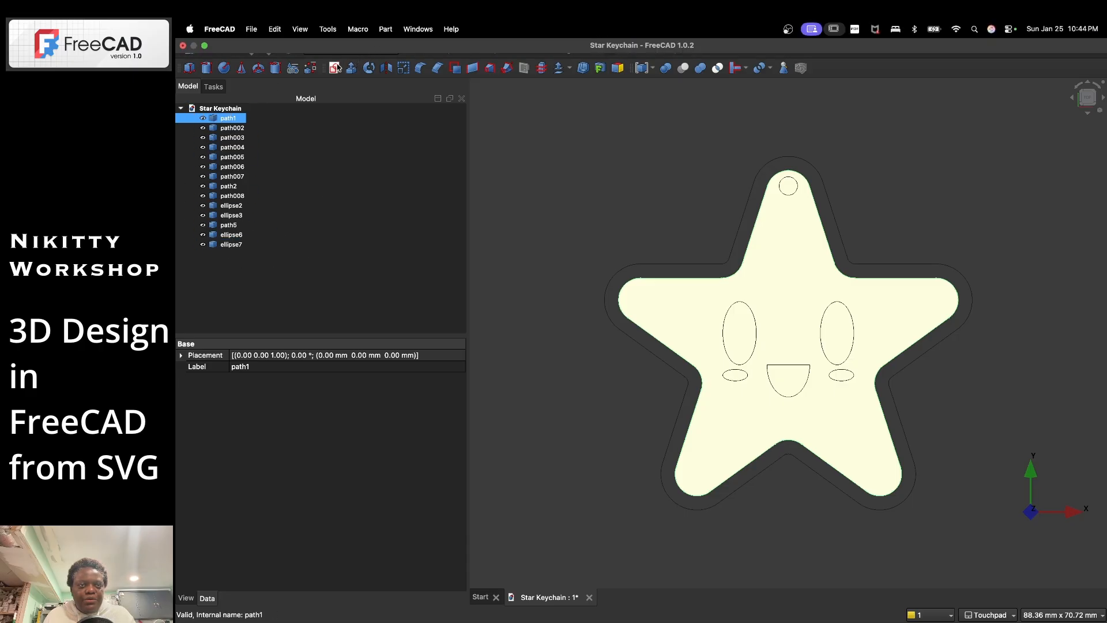
click(340, 51)
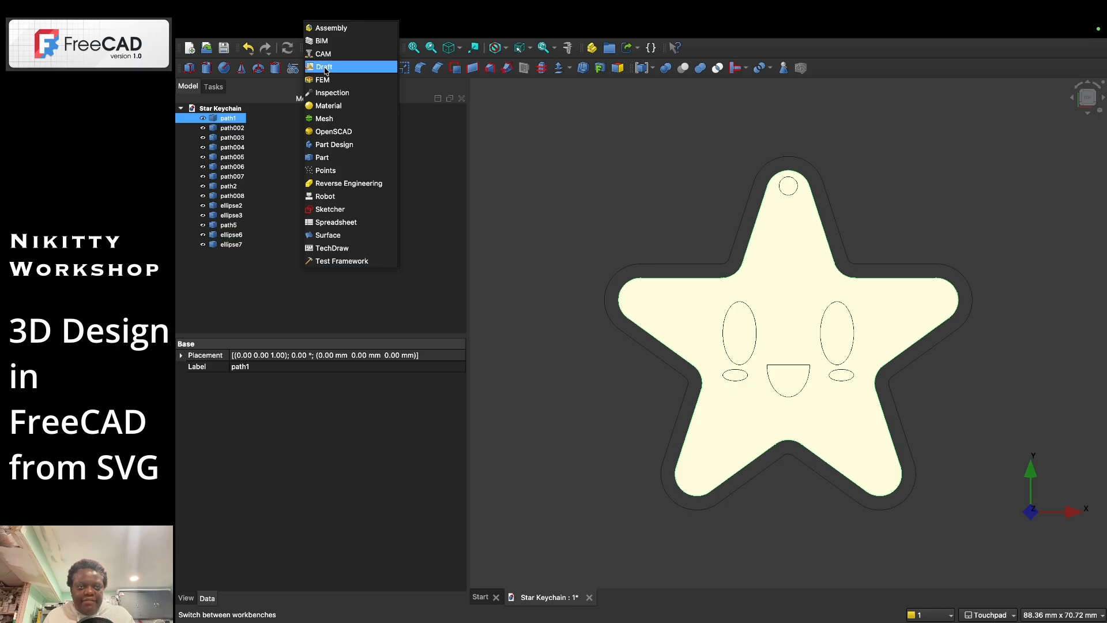
click(325, 67)
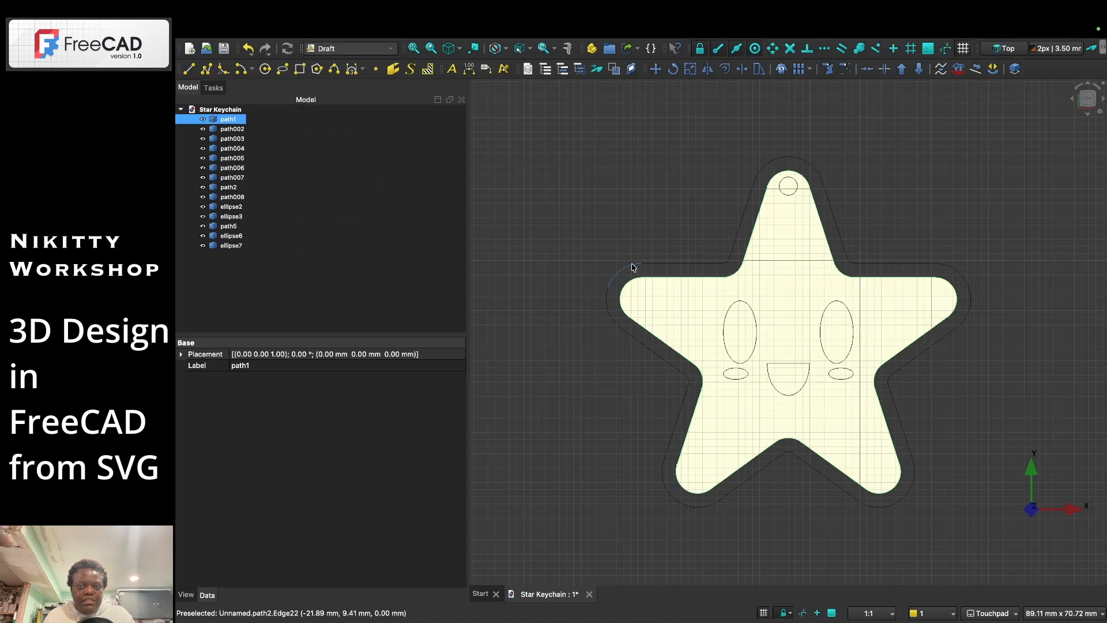
- Highlight path1 and ellipse7 in the model to identify which parts of the star they are
click(210, 118)
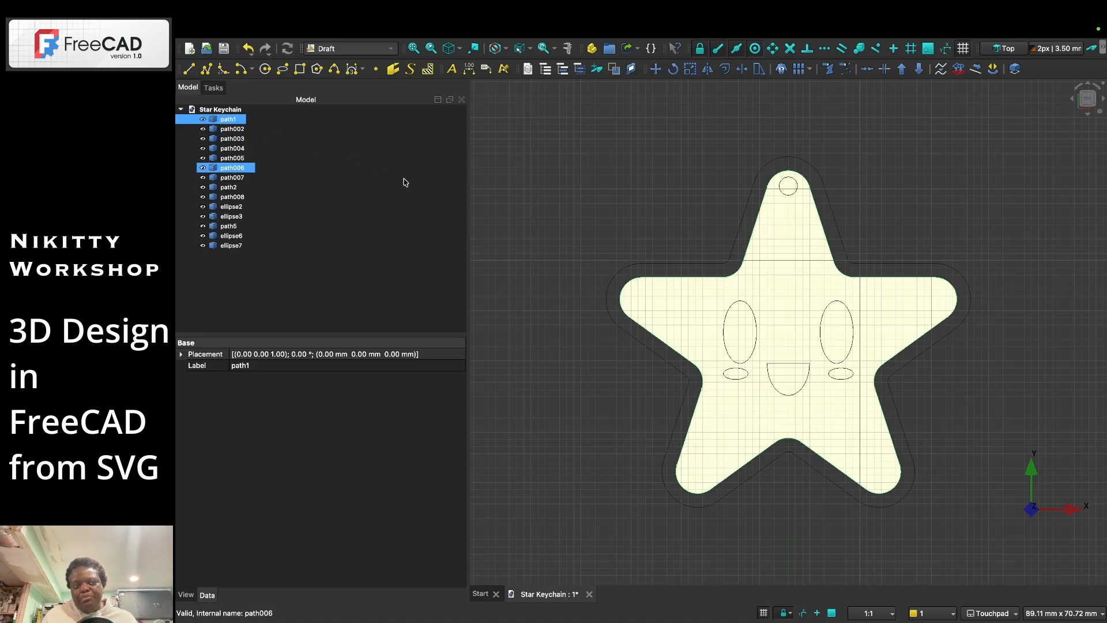
click(231, 120)
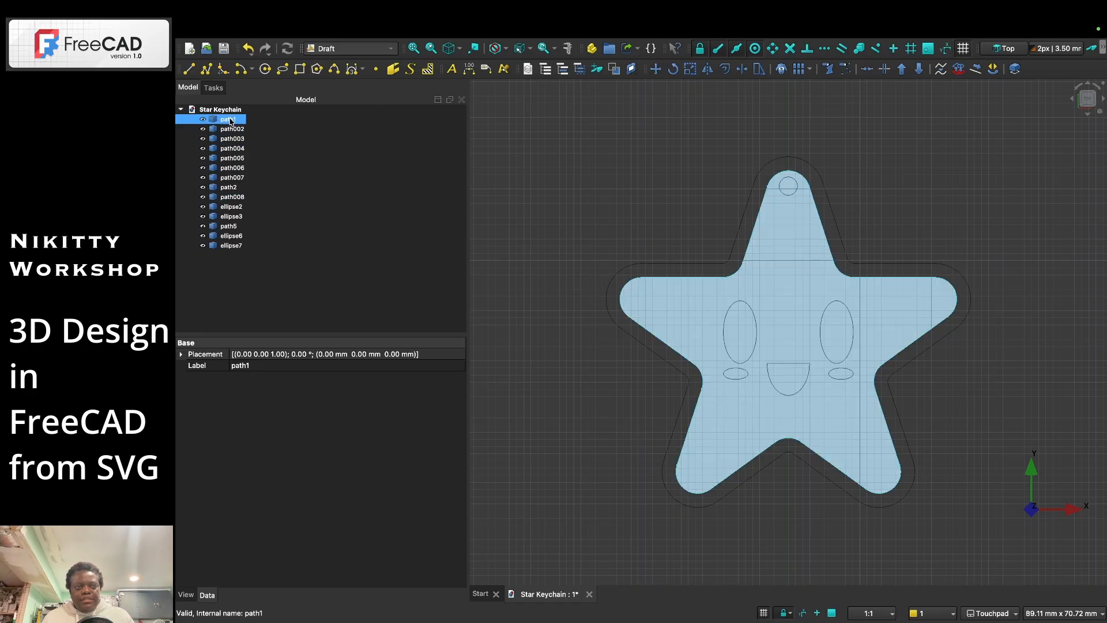
ctrl+click(232, 129)
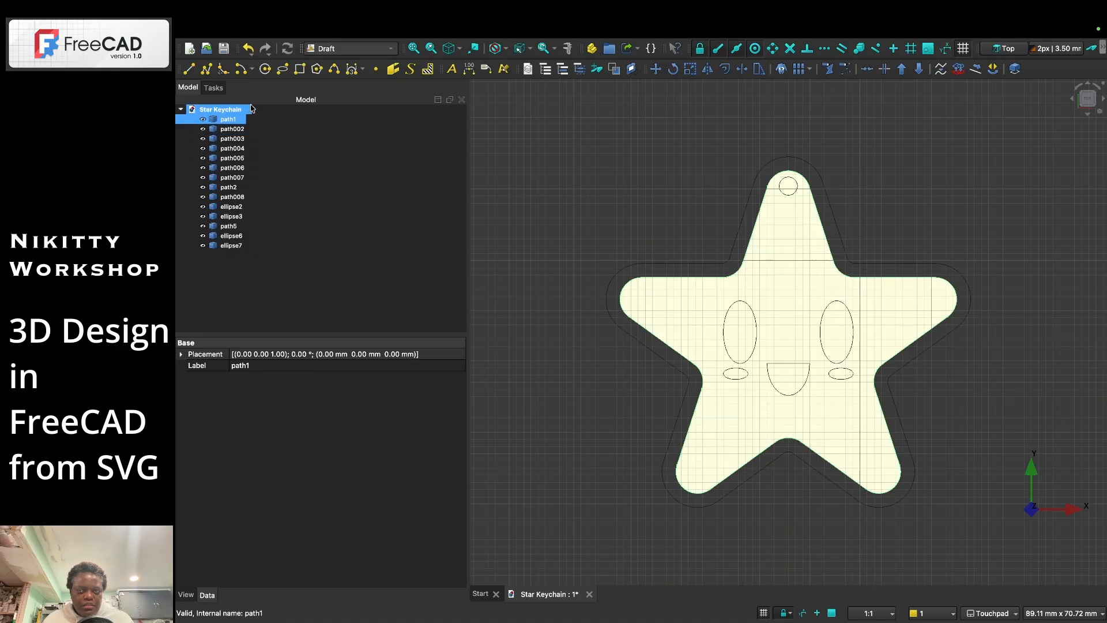
click(232, 246)
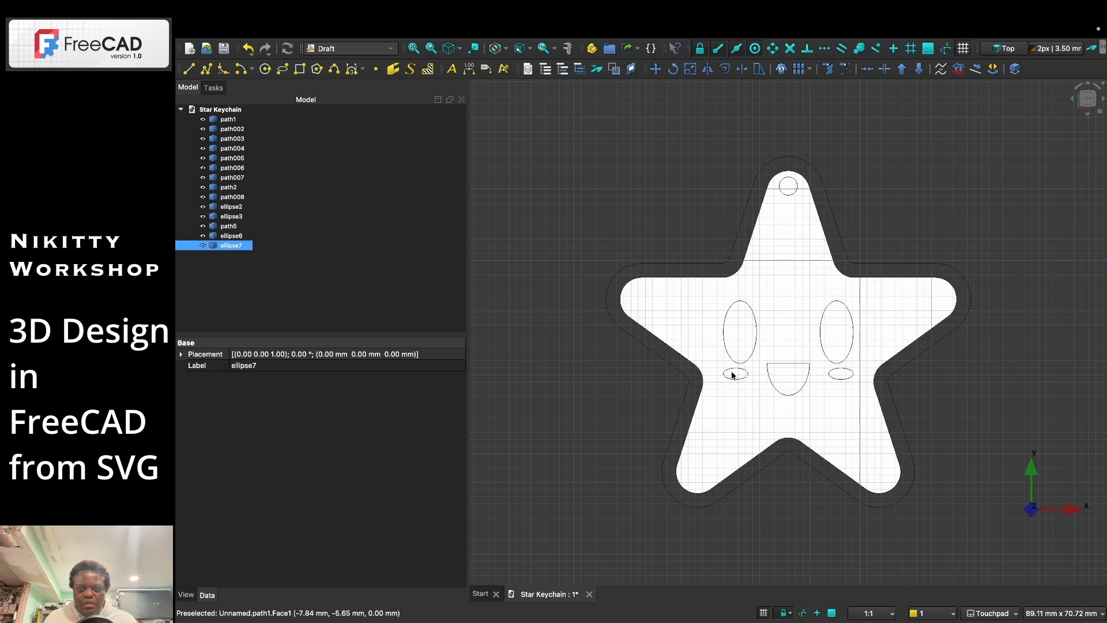
- Switch to Affinity to check the star artwork and its layers, and return to FreeCAD
mouse_move(707, 613)
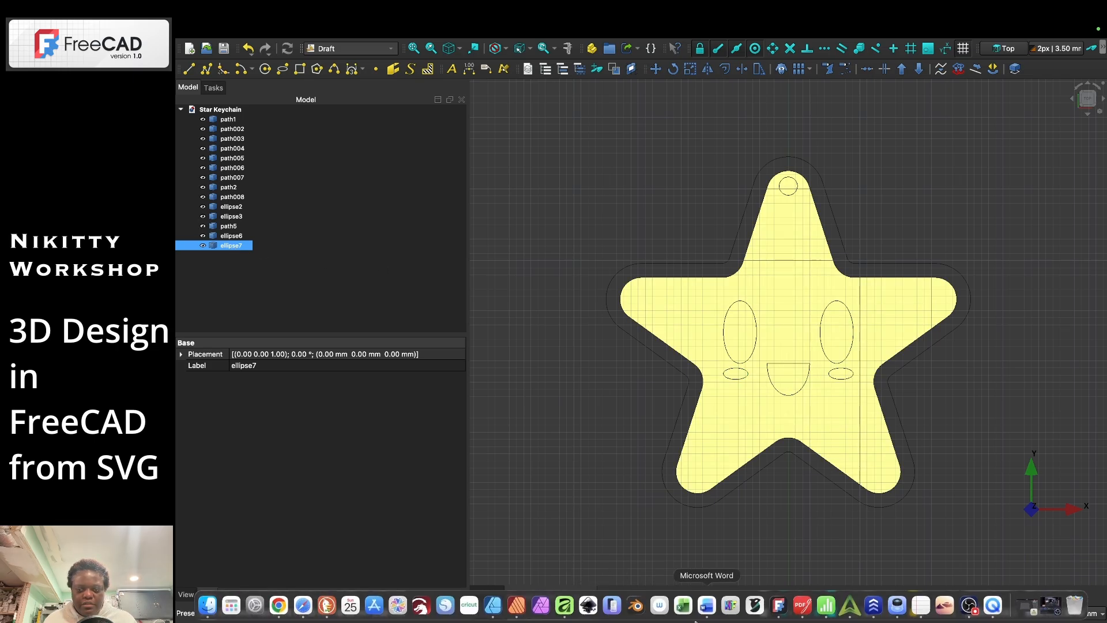
click(566, 607)
click(371, 375)
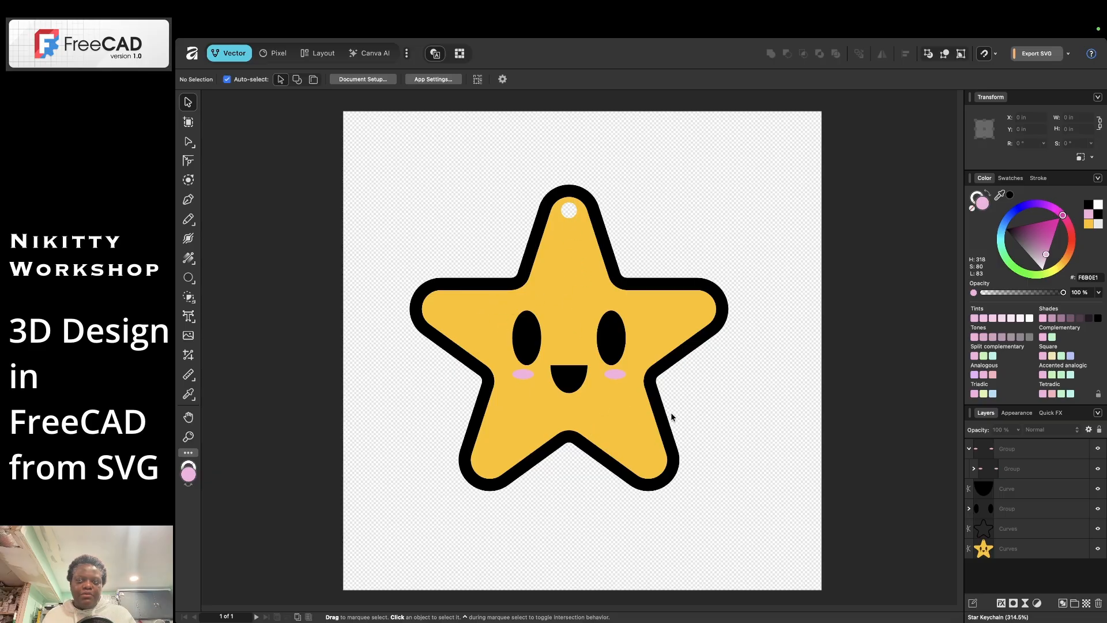
mouse_move(178, 36)
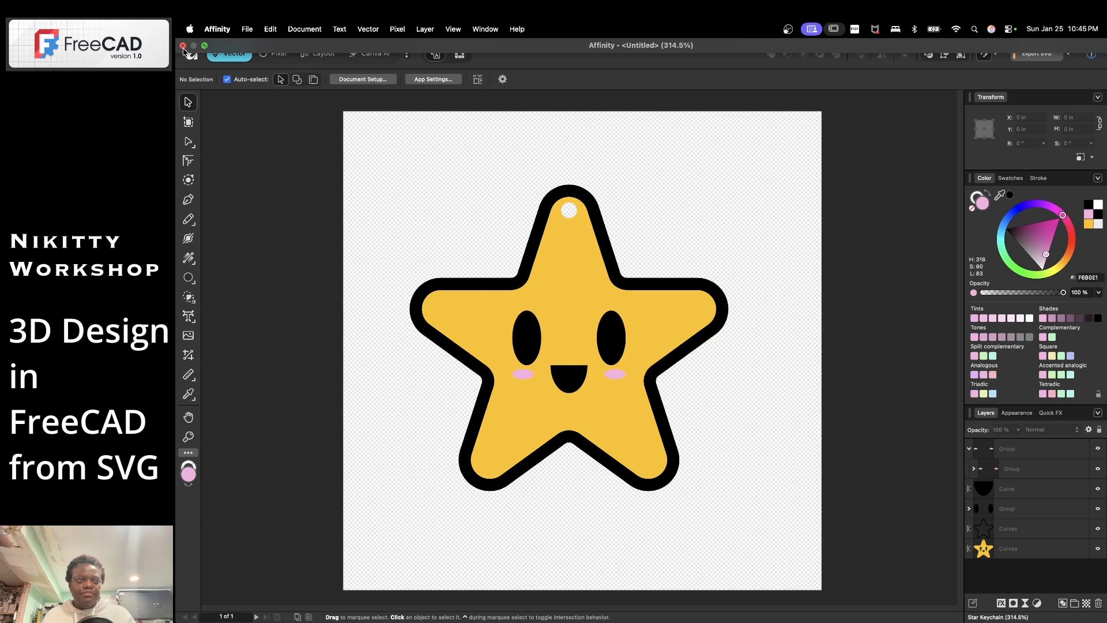
mouse_move(819, 609)
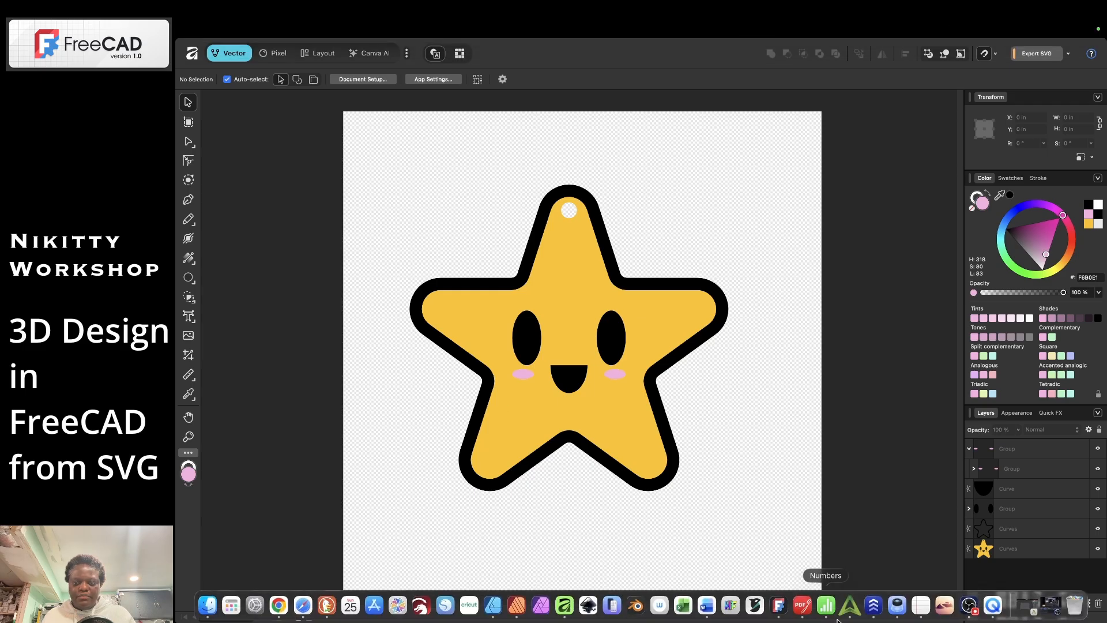
click(779, 606)
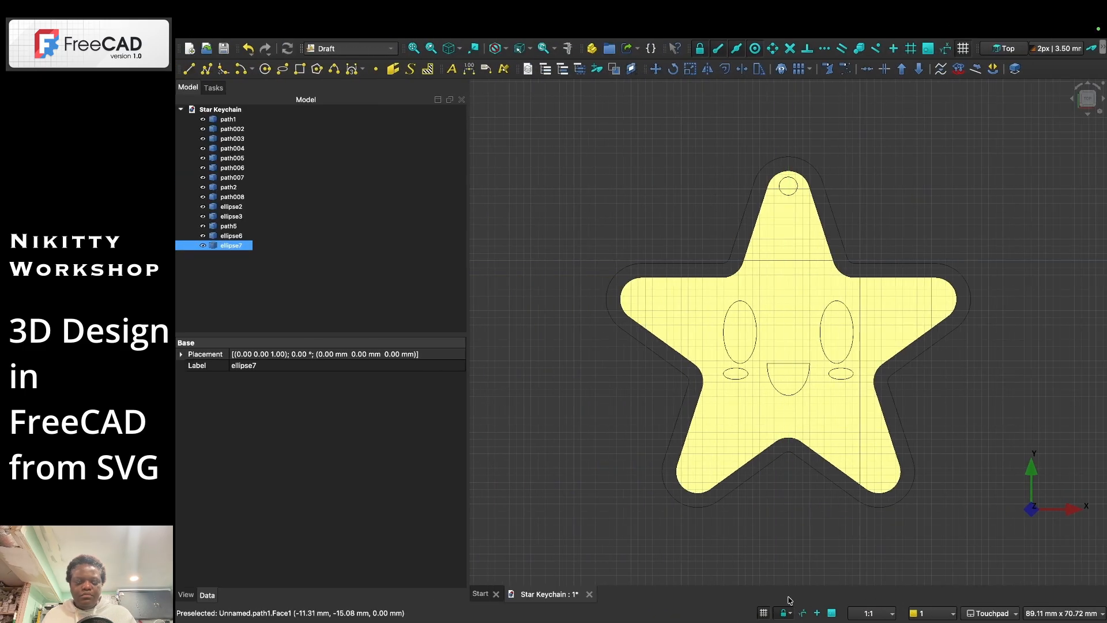
- Highlight ellipse6 and ellipse7 in the model to identify the star's two cheeks
click(232, 245)
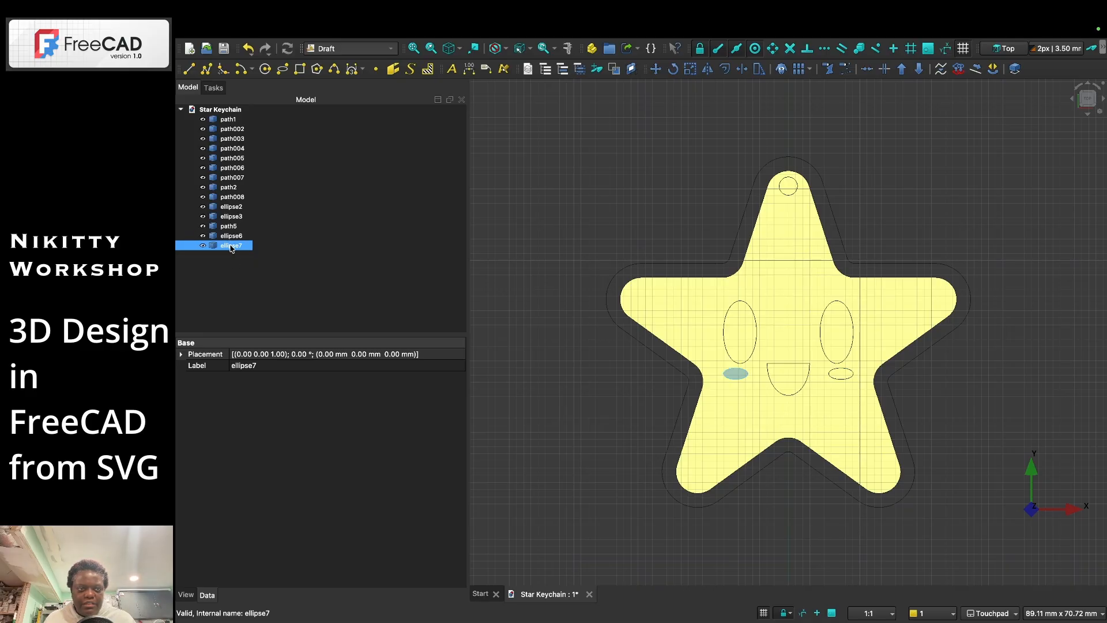
shift+click(232, 237)
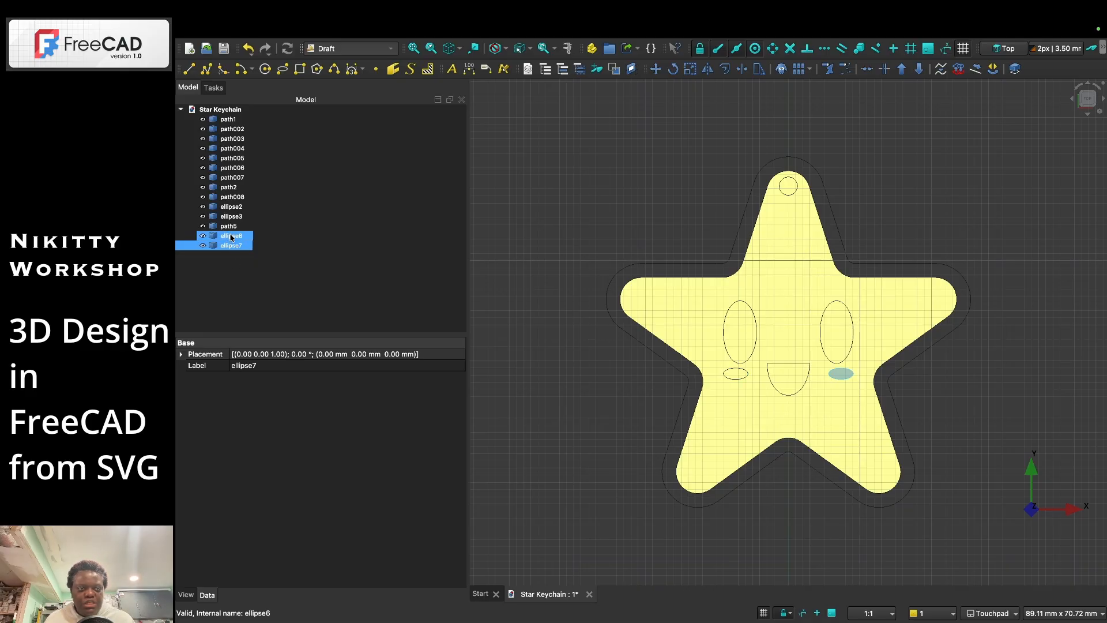
click(233, 245)
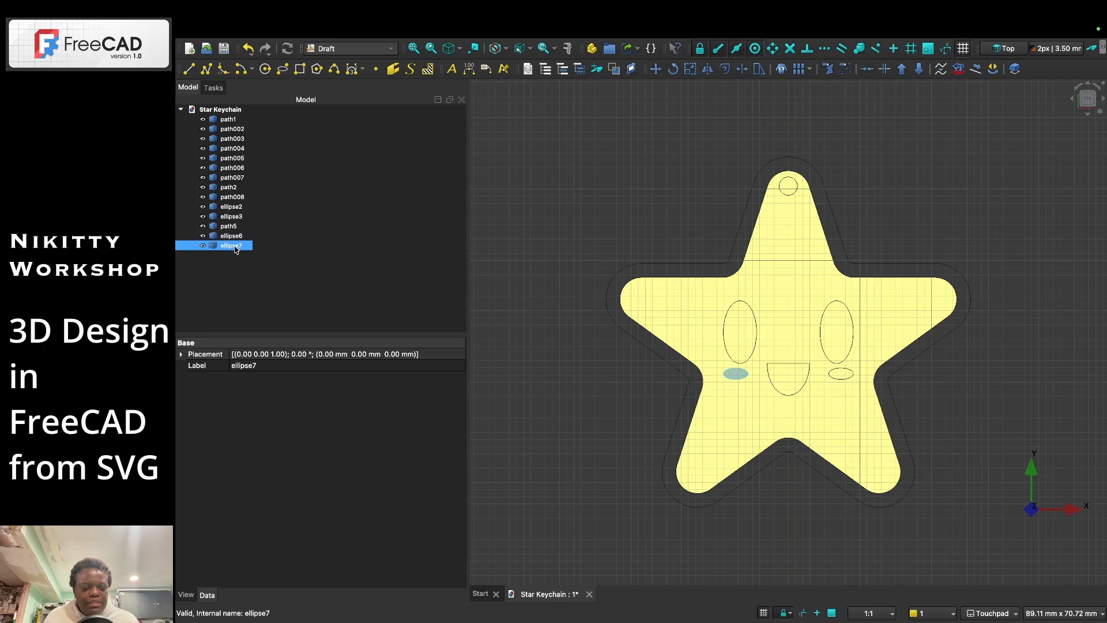
shift+click(231, 236)
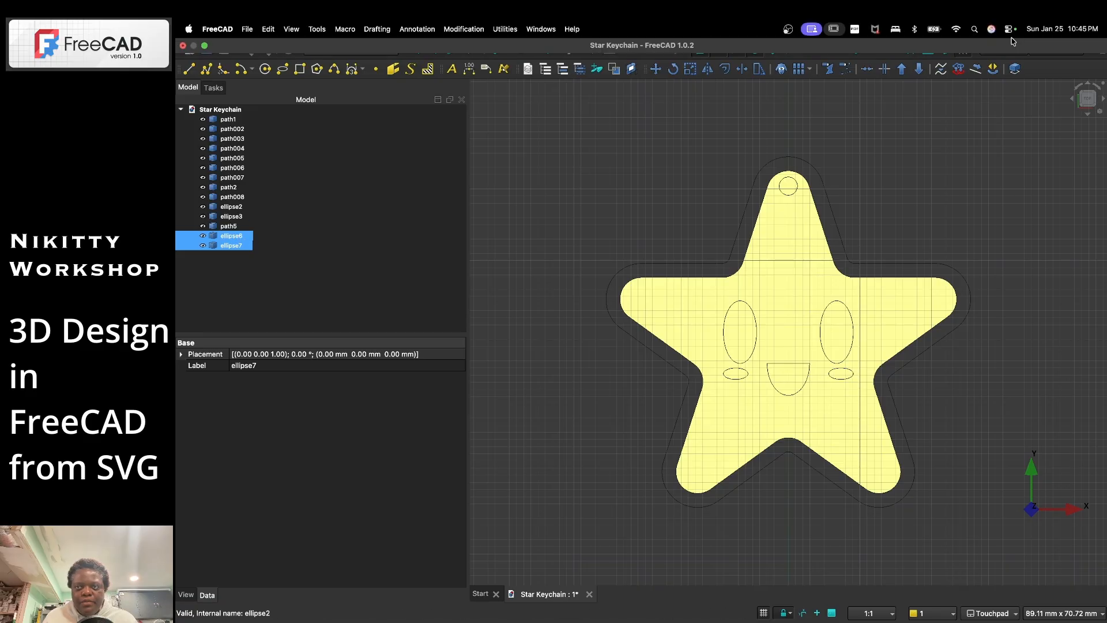
click(233, 246)
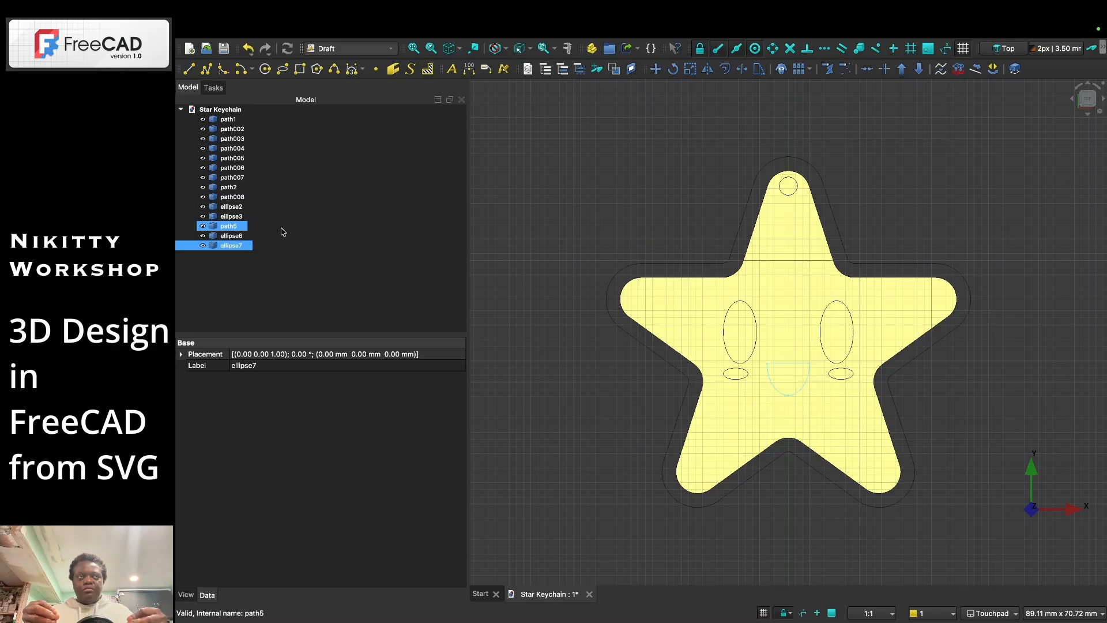
click(237, 236)
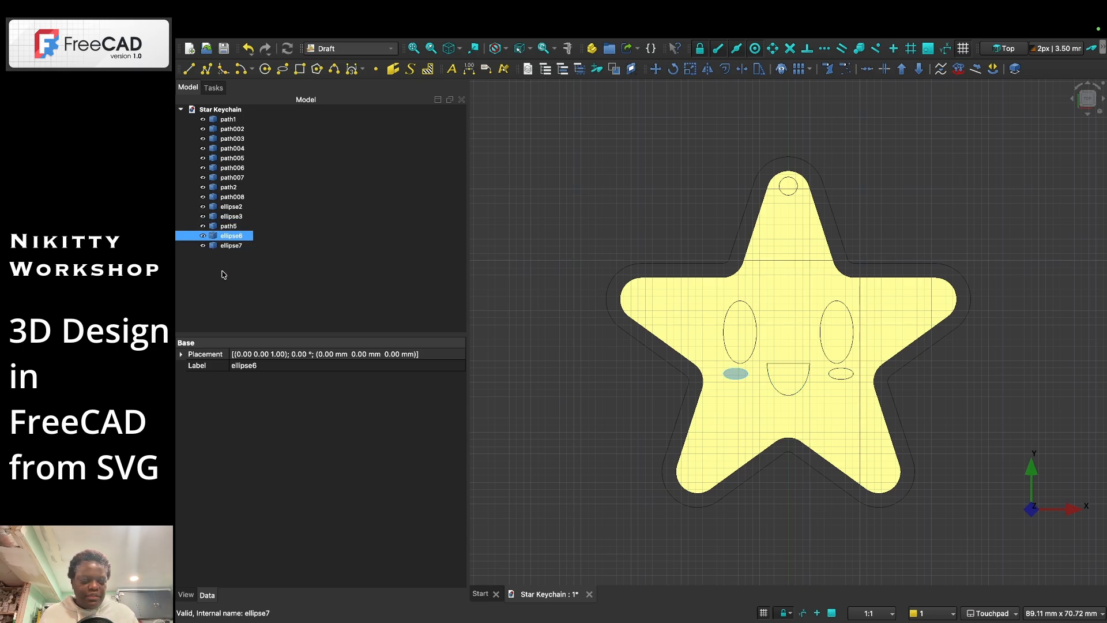
- Convert the two cheek shapes, ellipse6 and ellipse7, together into one sketch
click(231, 247)
alt+drag(553, 165, 387, 161)
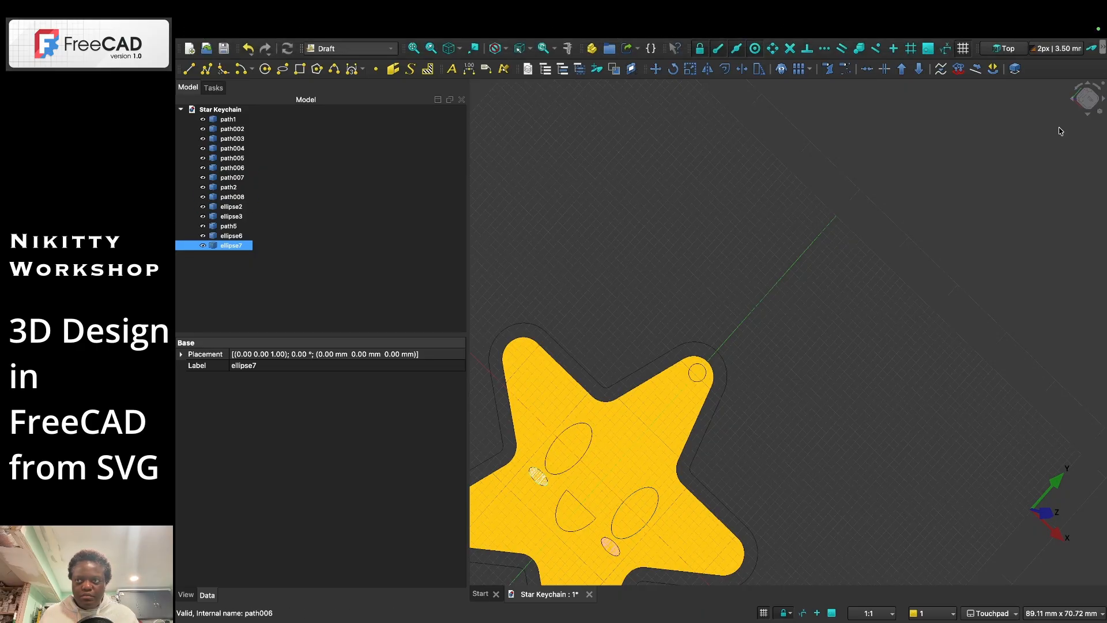
click(1087, 102)
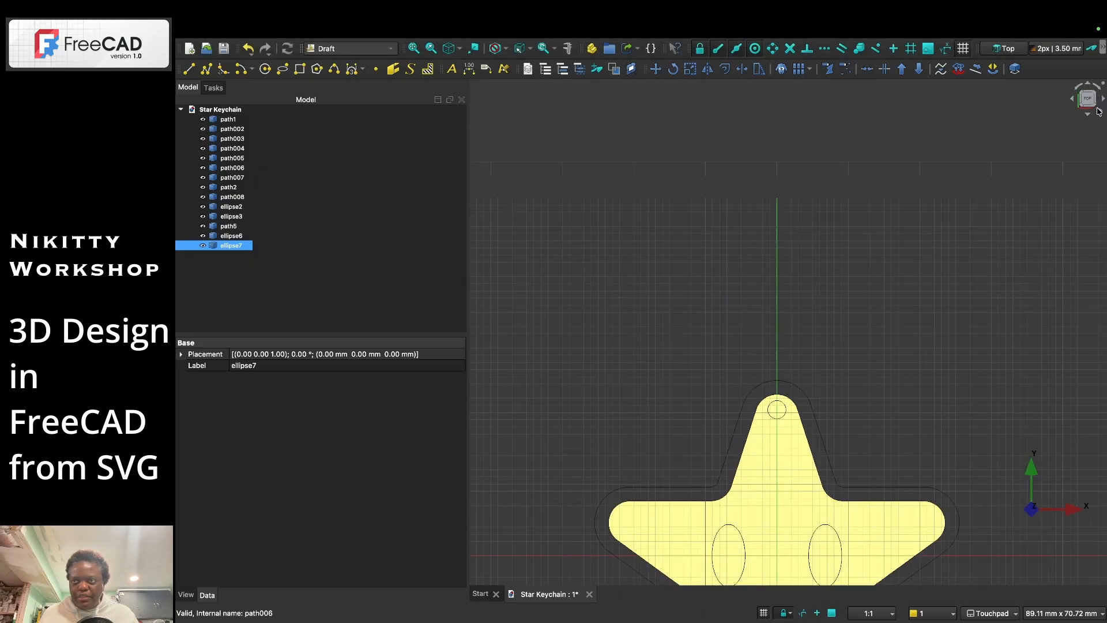
click(1100, 111)
click(1032, 149)
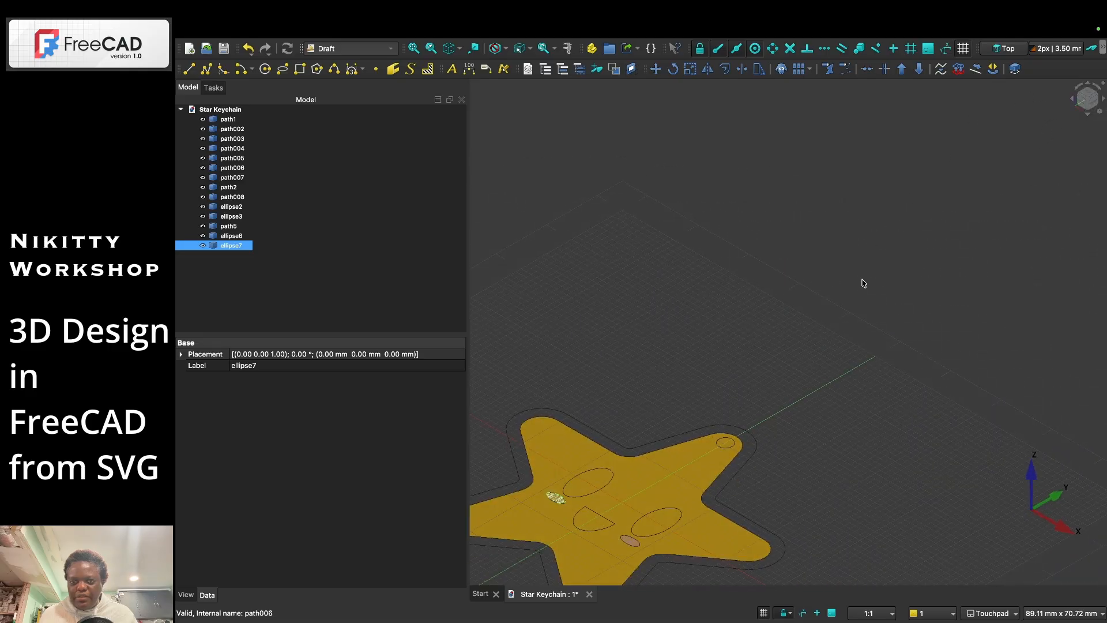
click(1089, 94)
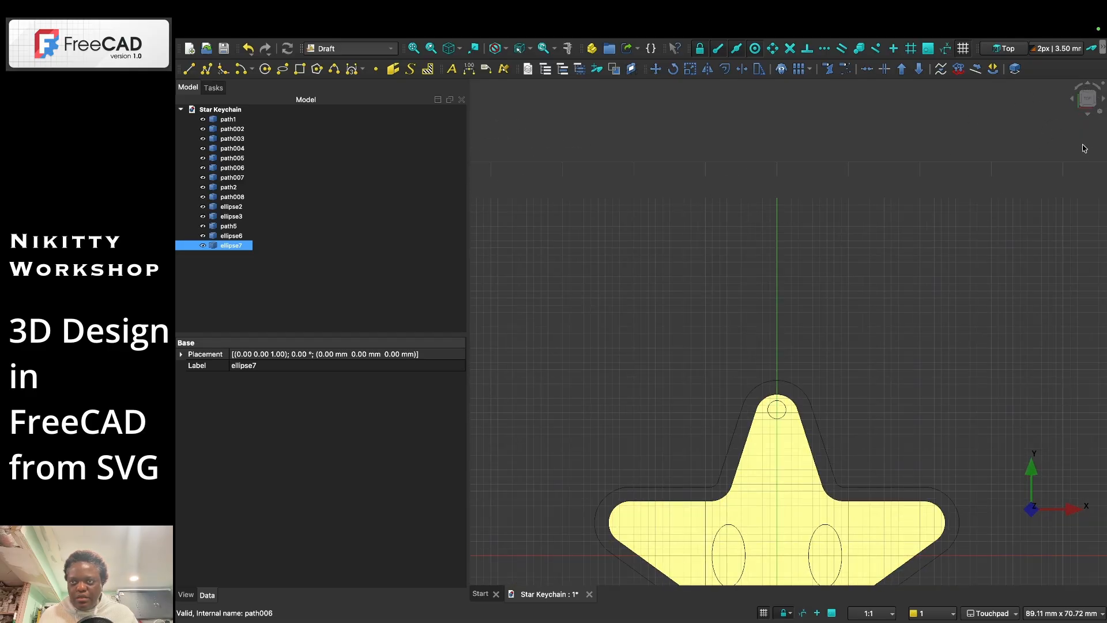
click(1099, 112)
click(1005, 158)
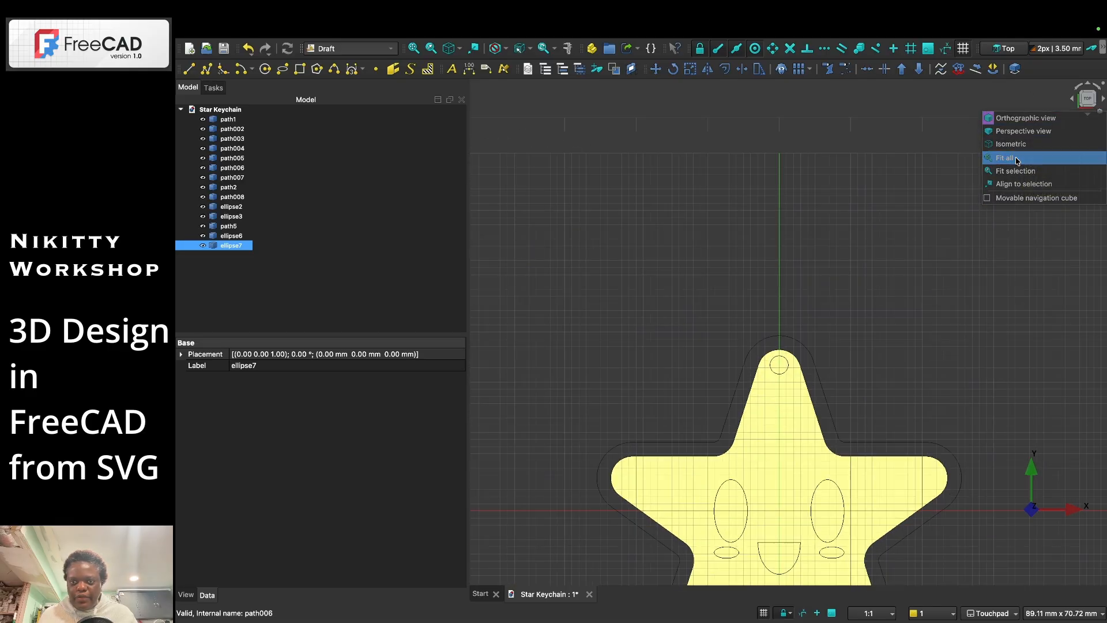
ctrl+click(224, 238)
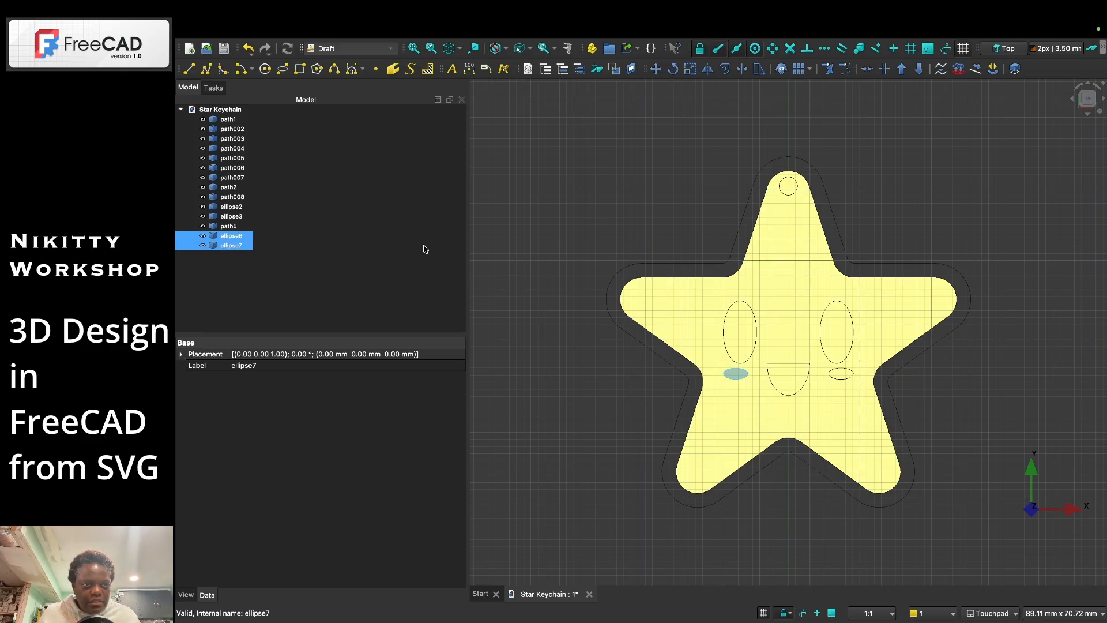
click(958, 70)
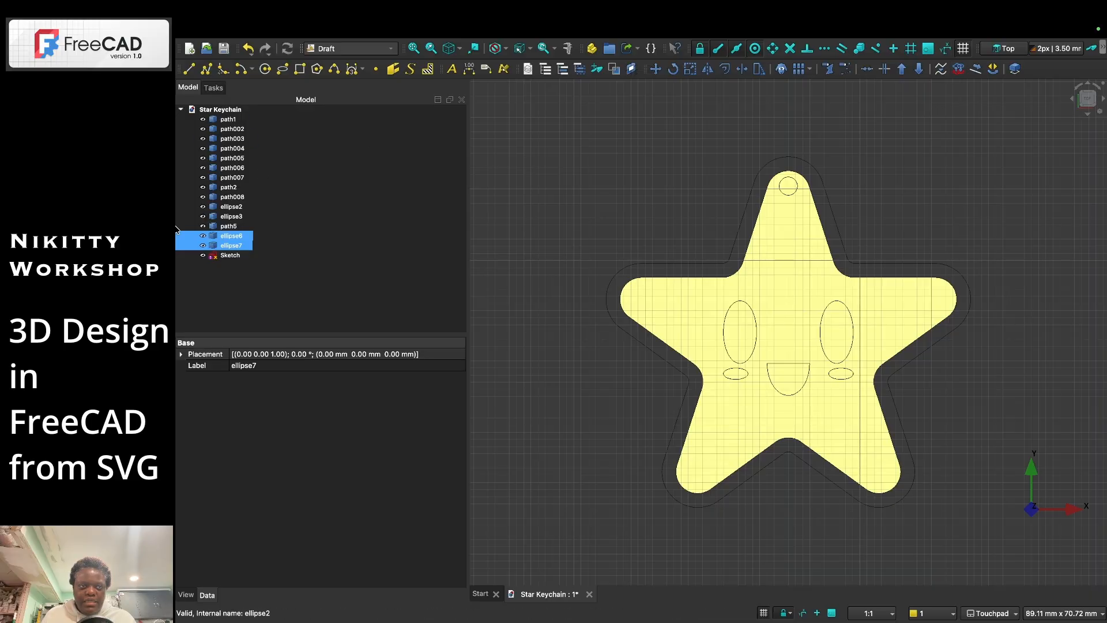
- Rename the new cheek sketch as "Sketch Checks"
click(230, 256)
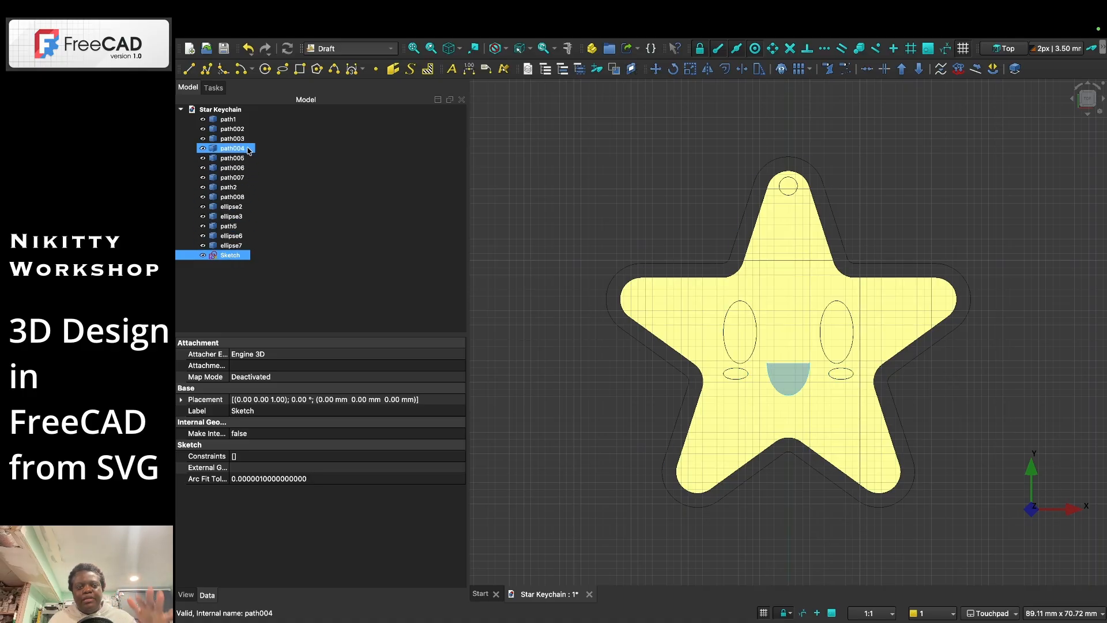
right_click(235, 258)
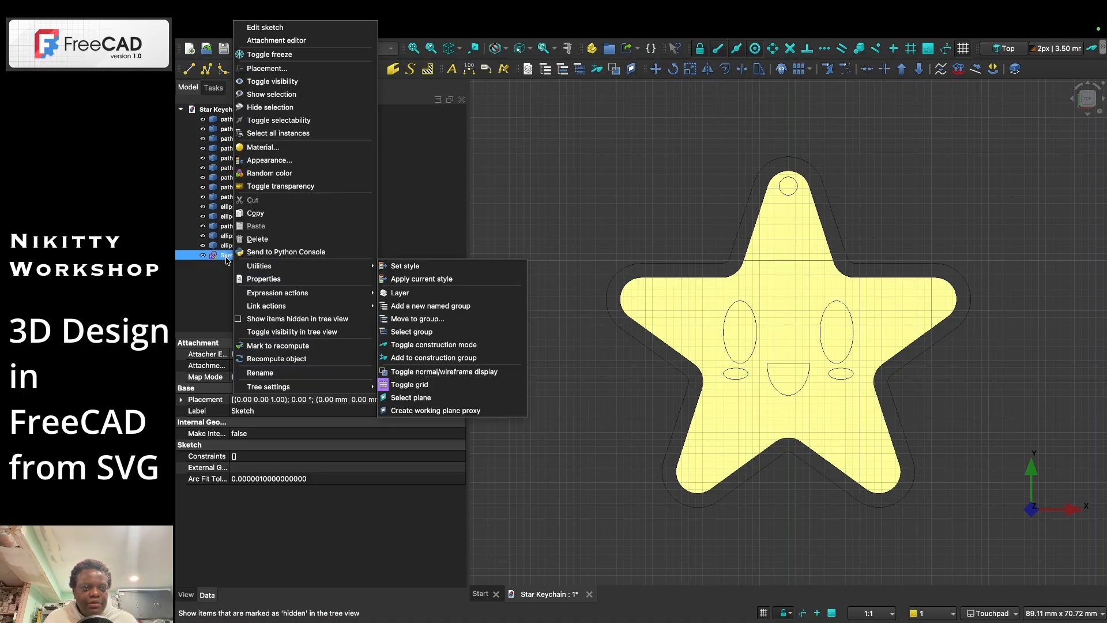
click(291, 375)
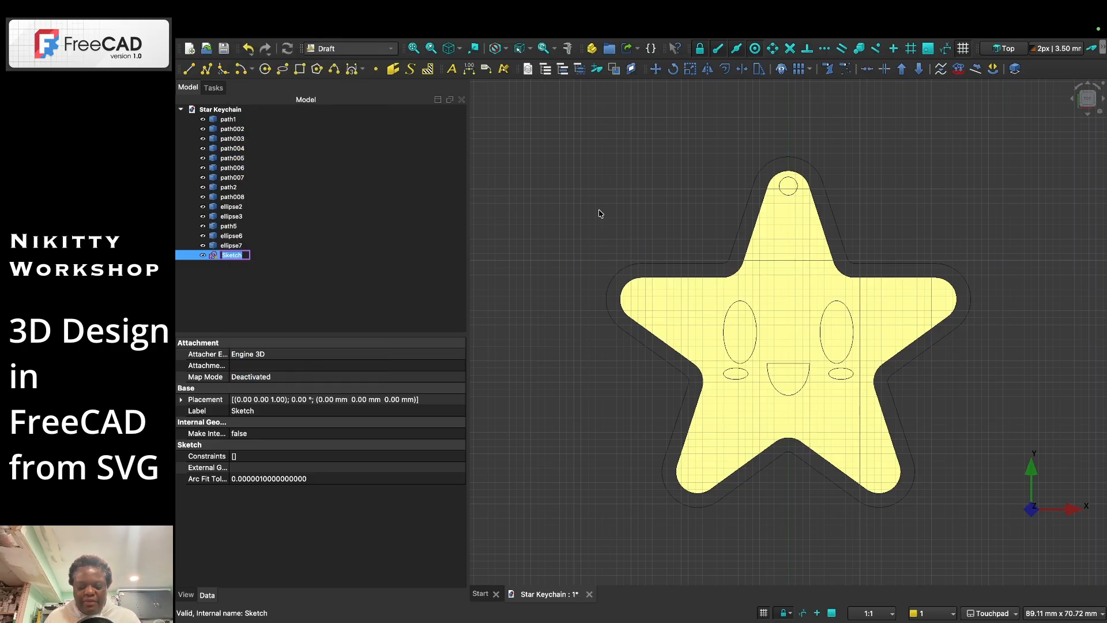
key(Right)
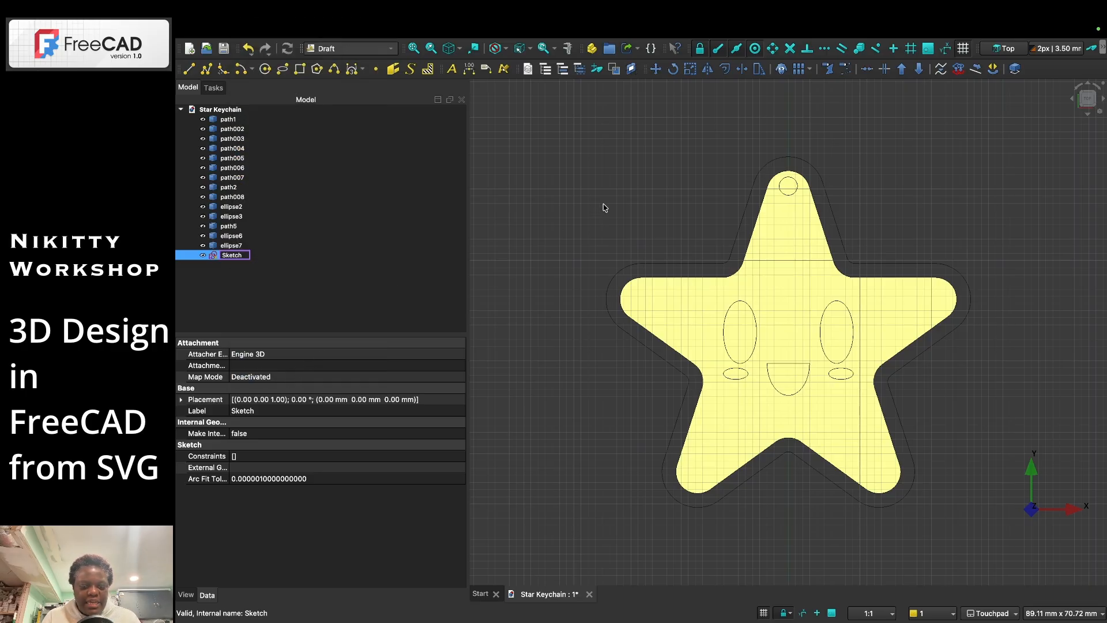
text(s)
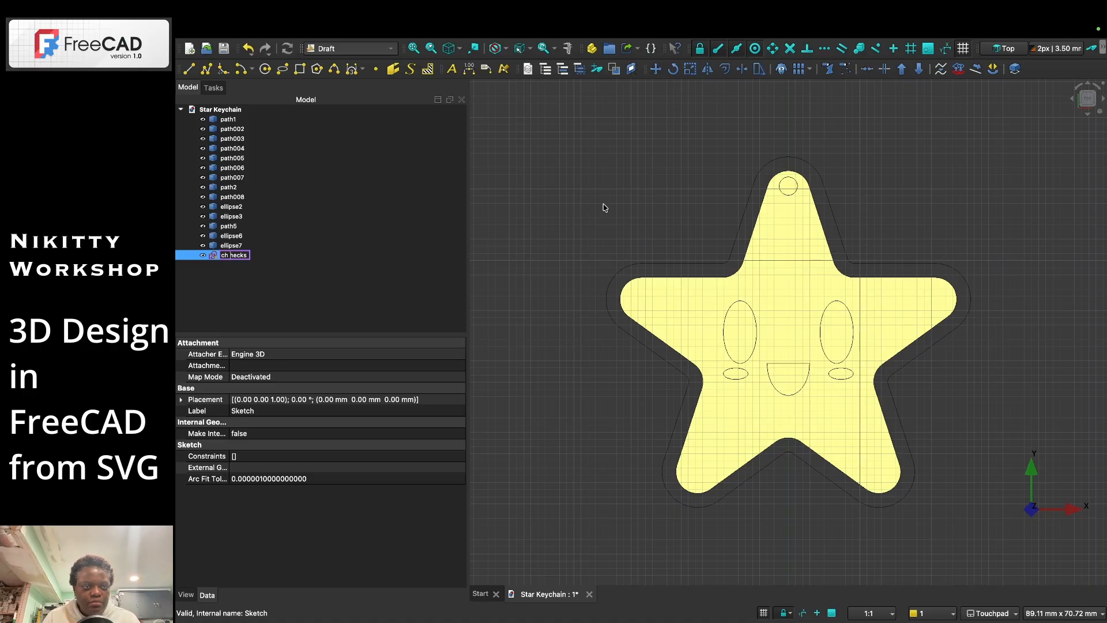
key(Return)
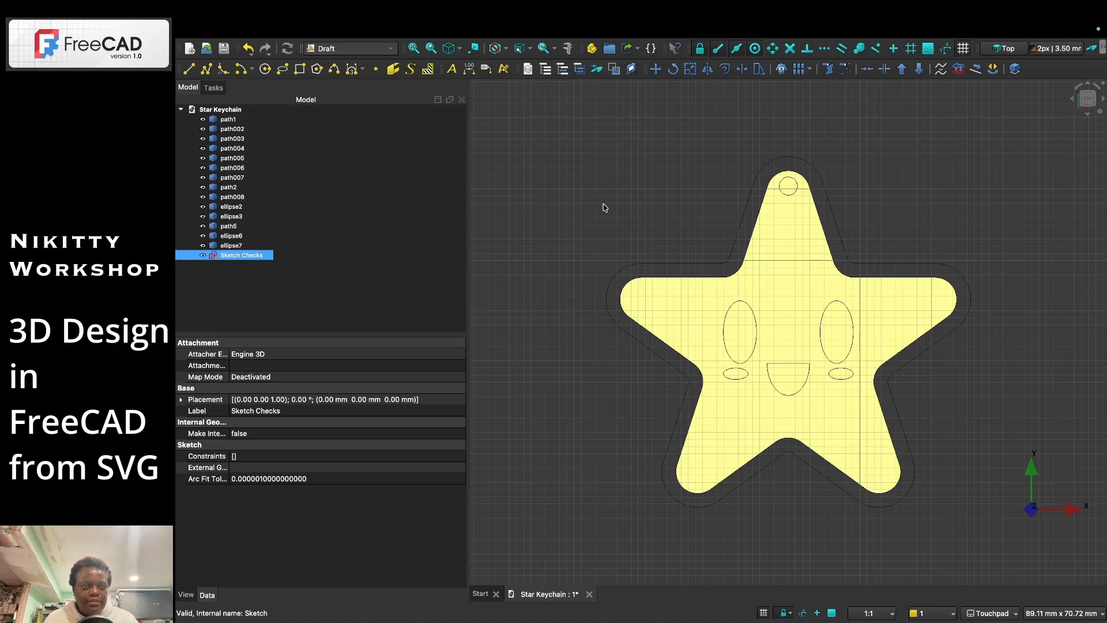
- Hide the original cheek shapes ellipse6 and ellipse7, keeping the mouth path5 visible
super+click(231, 236)
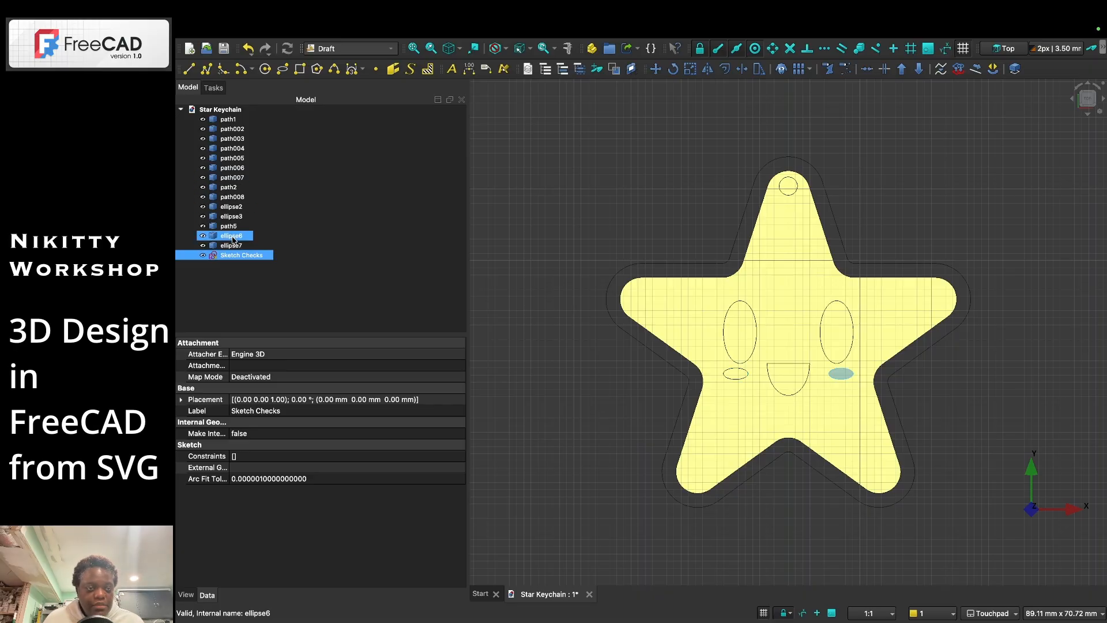
click(232, 236)
super+click(233, 245)
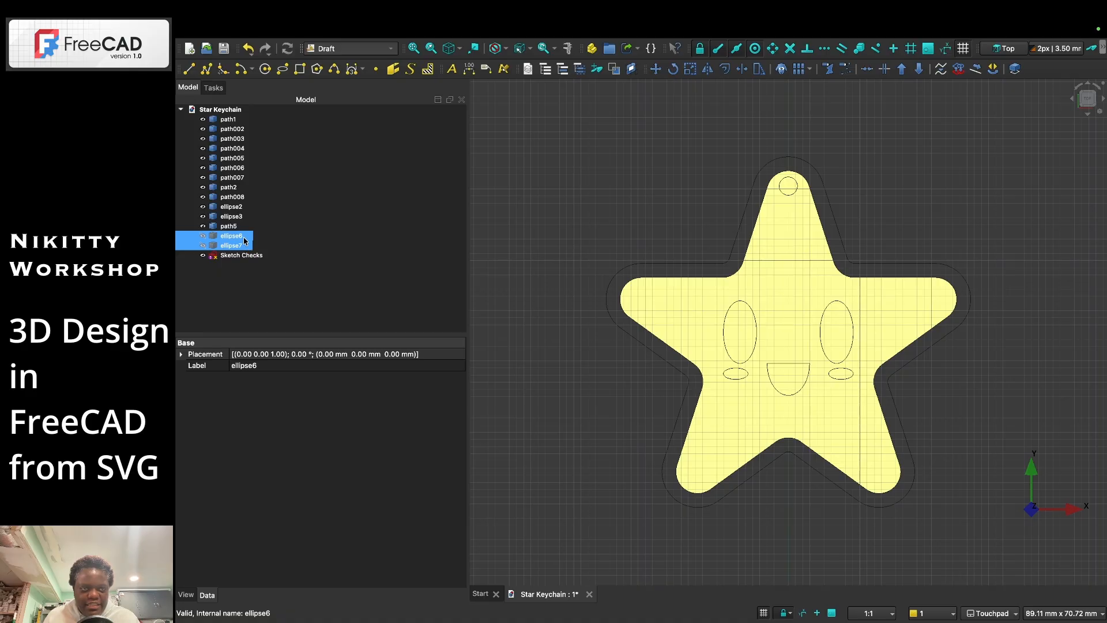
right_click(233, 242)
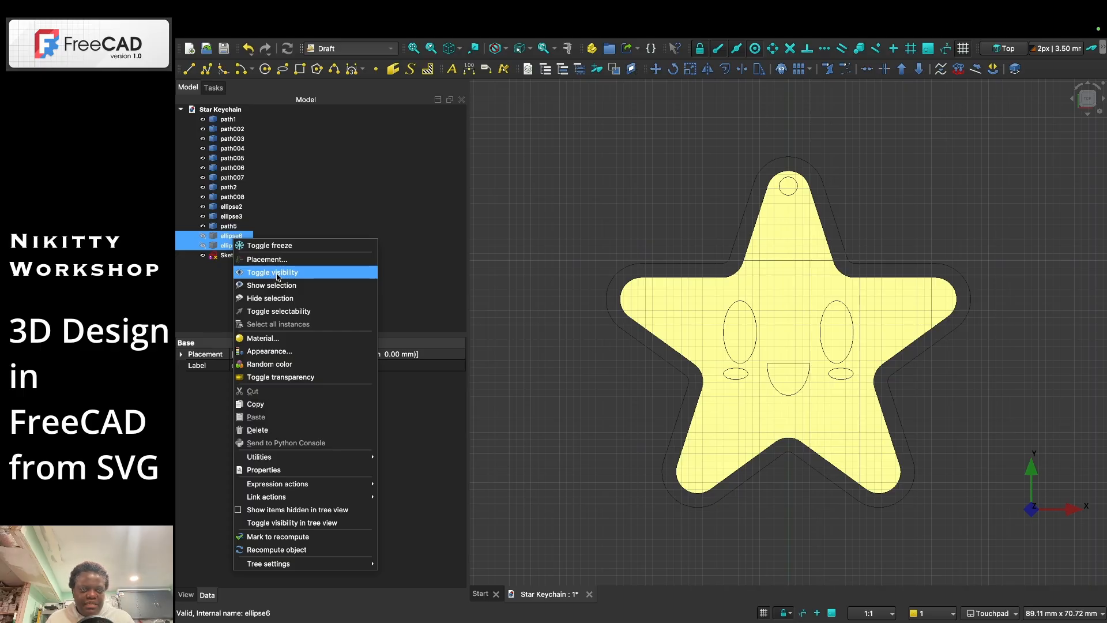
ctrl+click(244, 226)
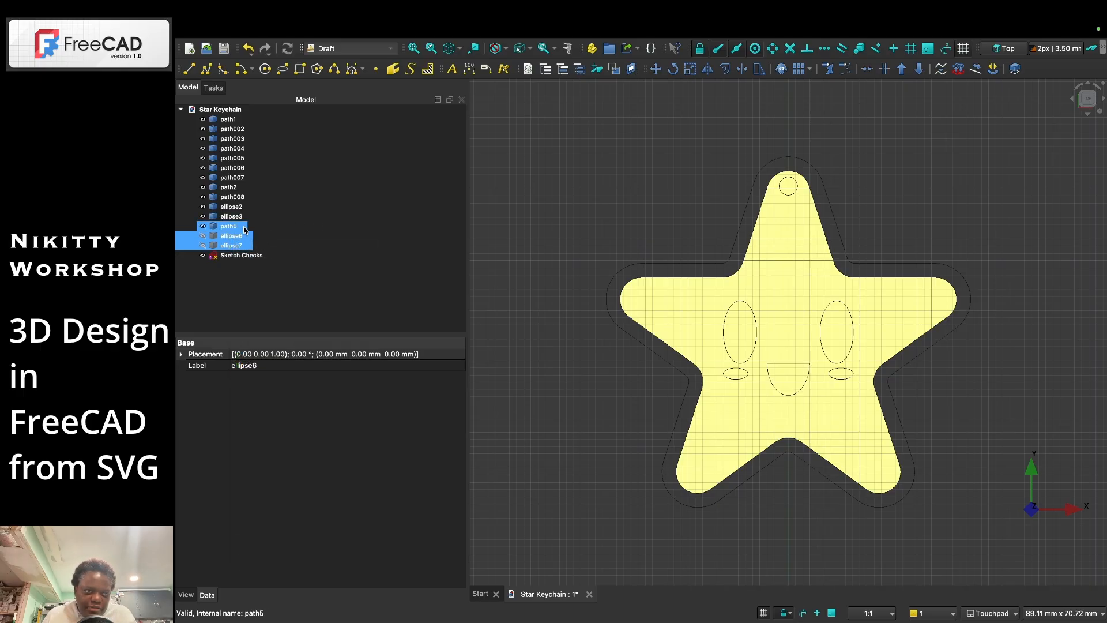
ctrl+click(245, 228)
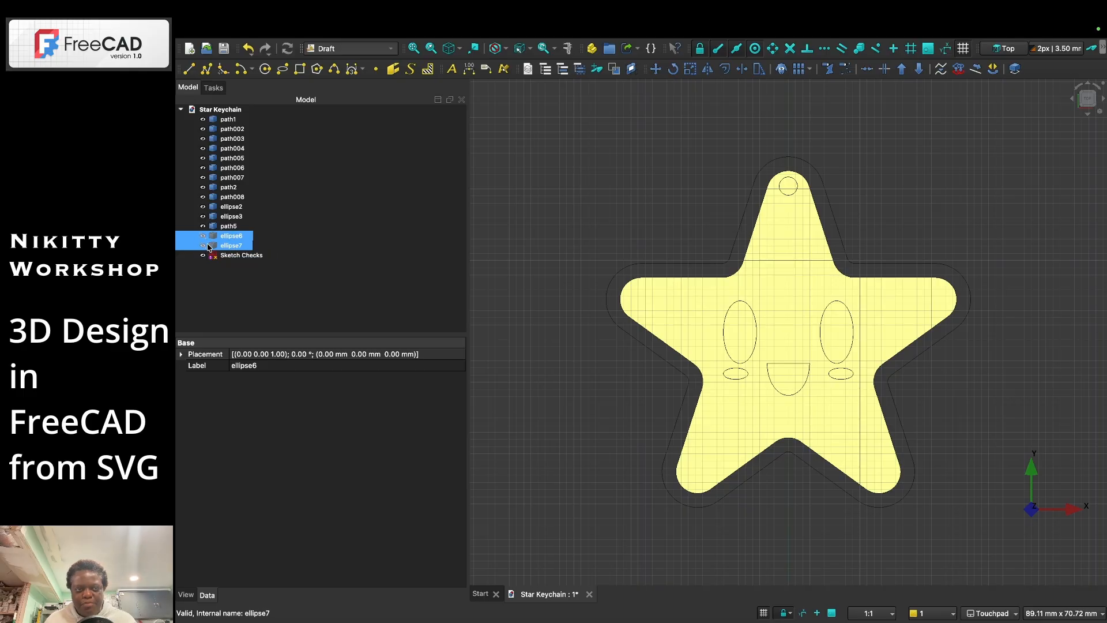
ctrl+click(231, 227)
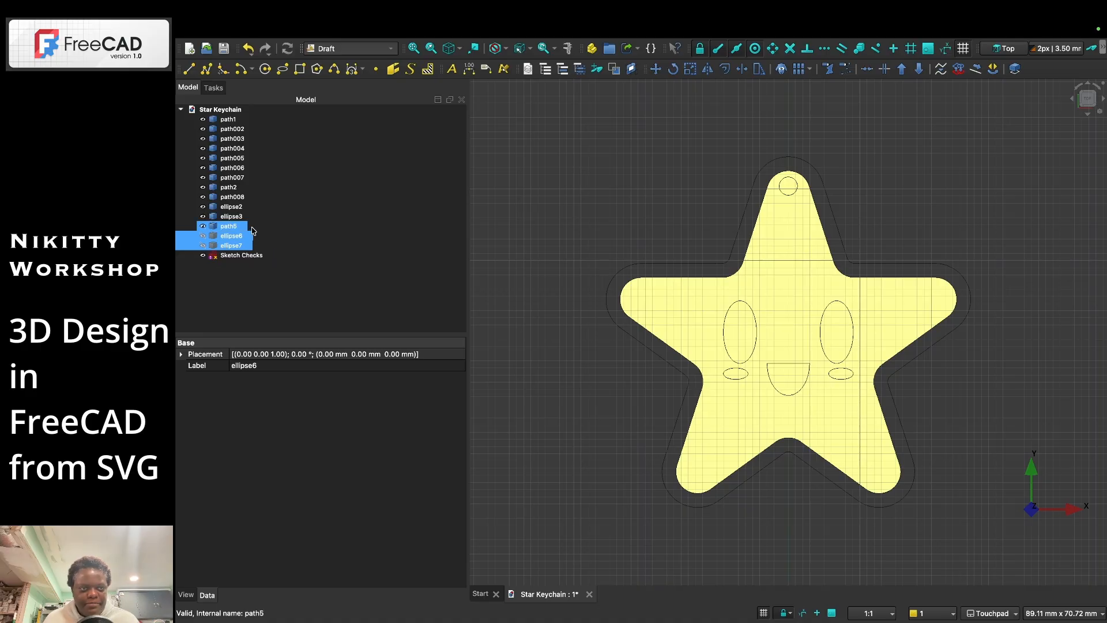
key(space)
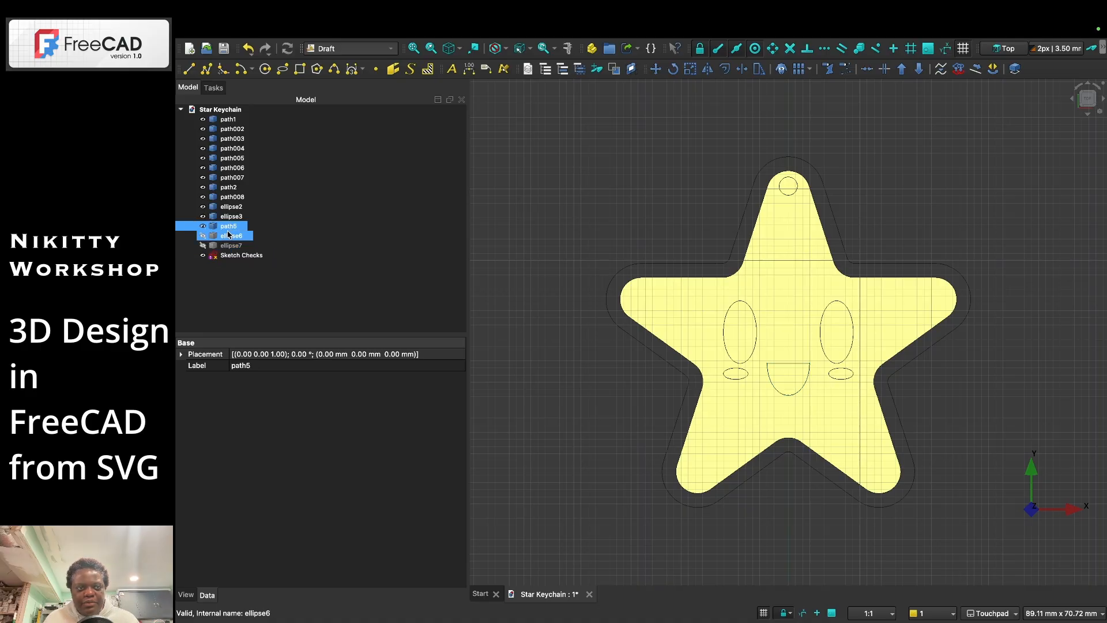
click(229, 227)
key(space)
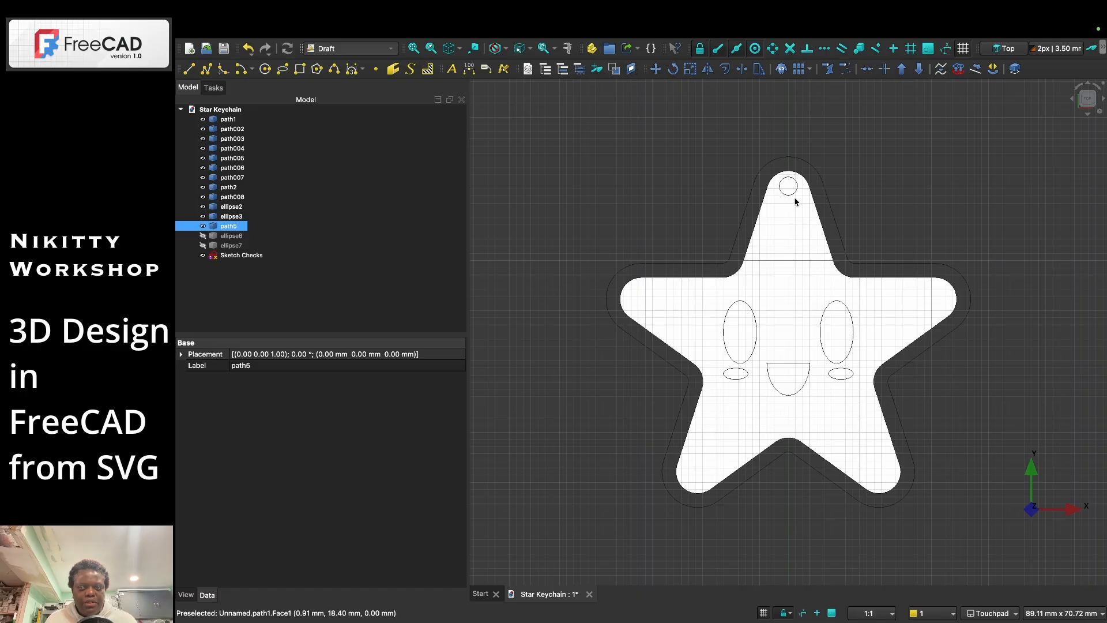
- Convert path2, path008, ellipse2, ellipse3 and path5 together into one sketch of the outline, keyring hole, eyes and mouth
ctrl+click(228, 237)
click(231, 228)
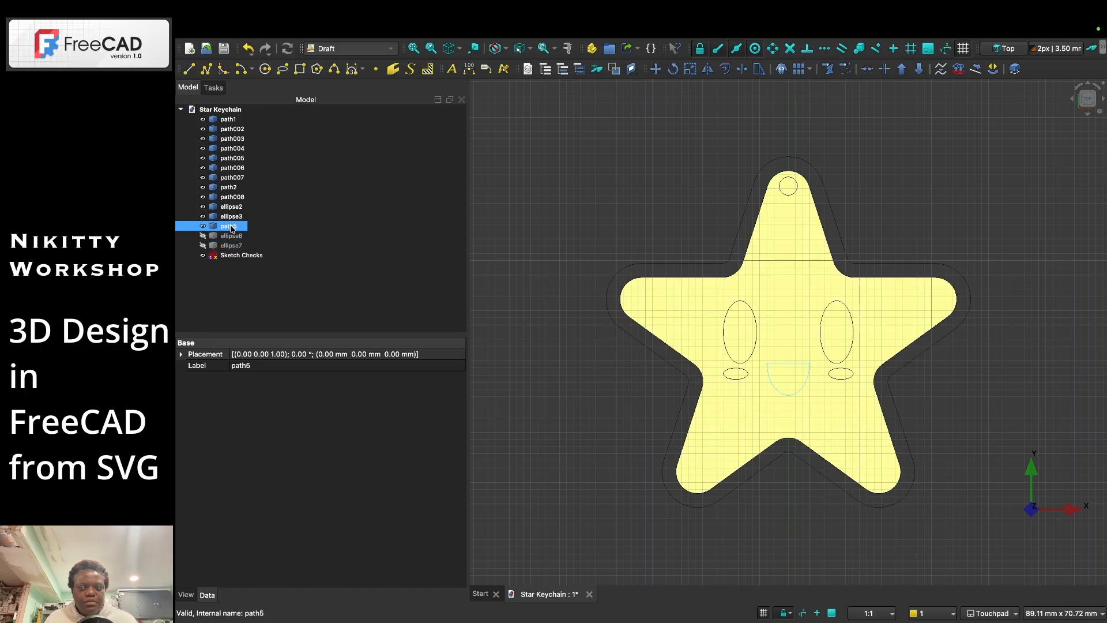
ctrl+click(231, 216)
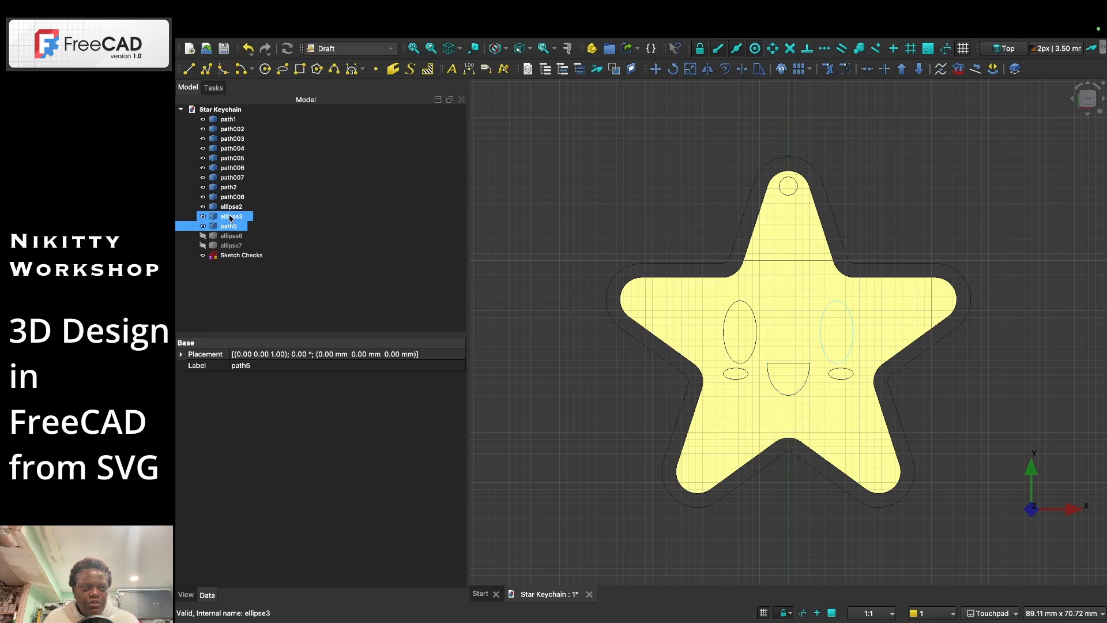
ctrl+click(239, 236)
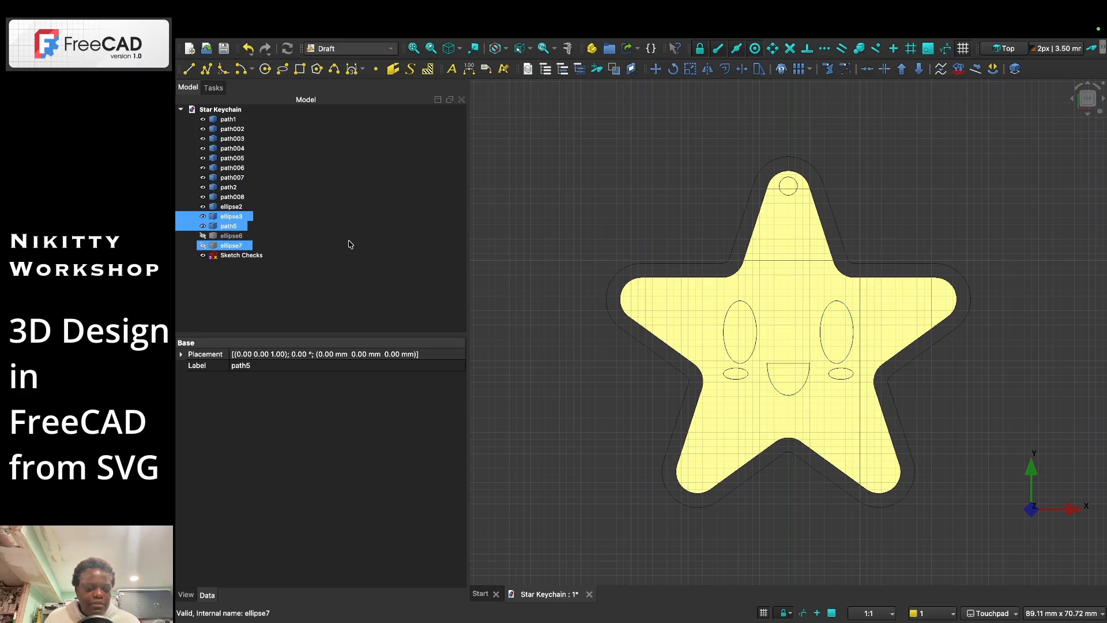
ctrl+click(239, 238)
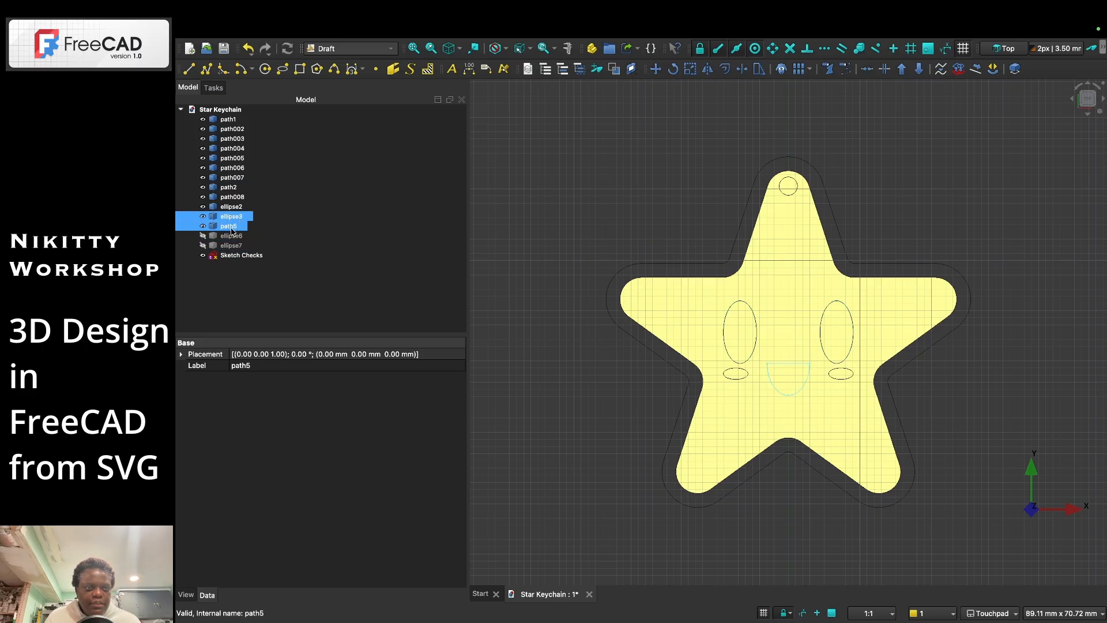
click(236, 228)
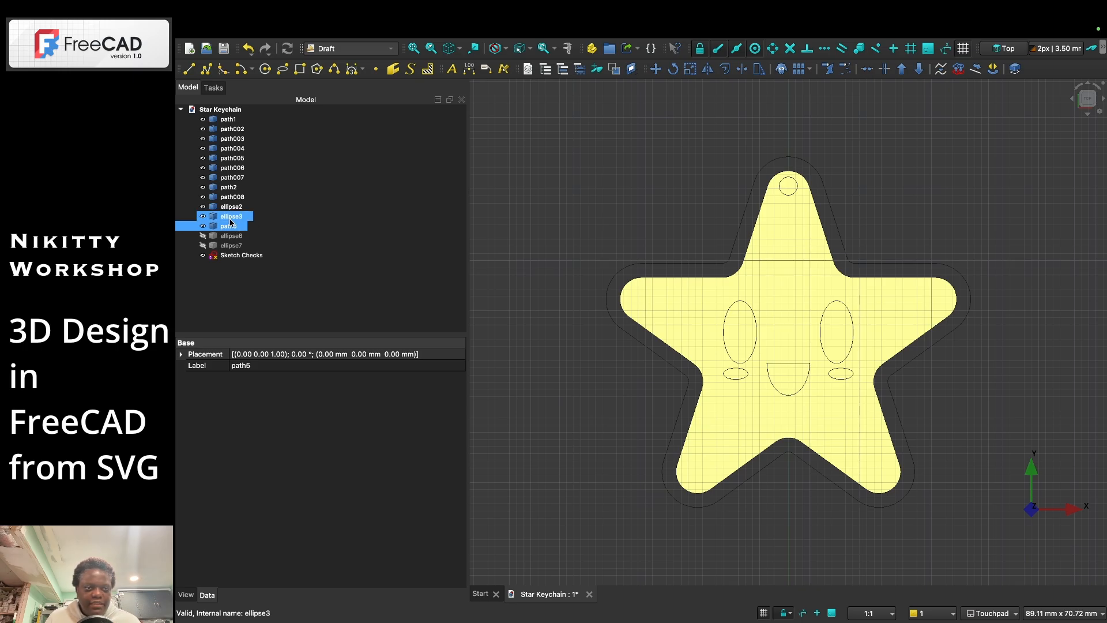
ctrl+click(231, 219)
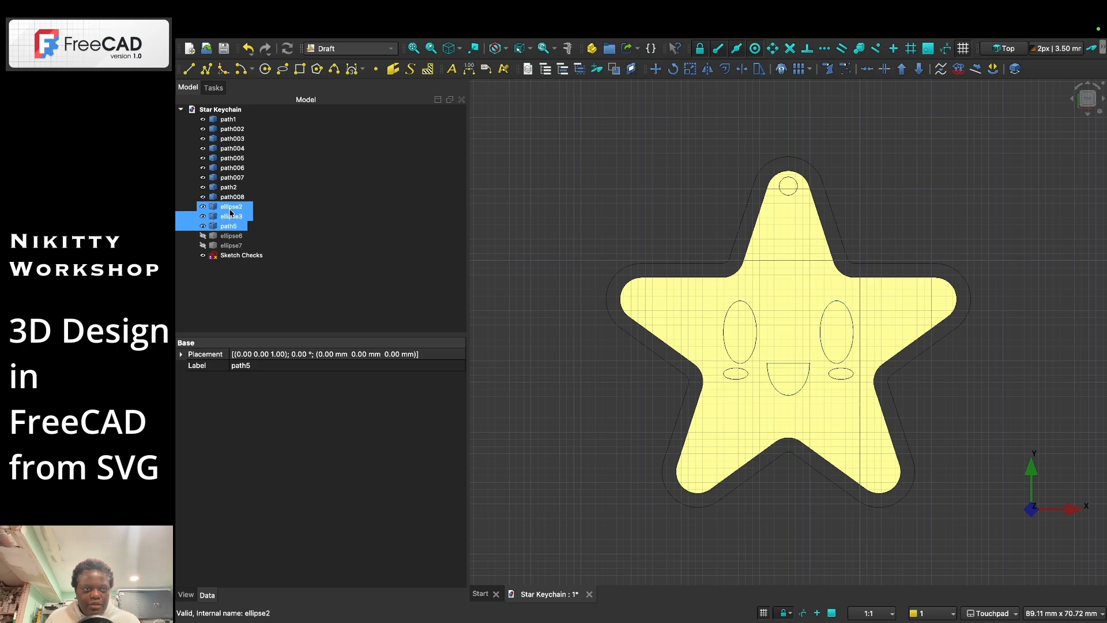
ctrl+click(234, 207)
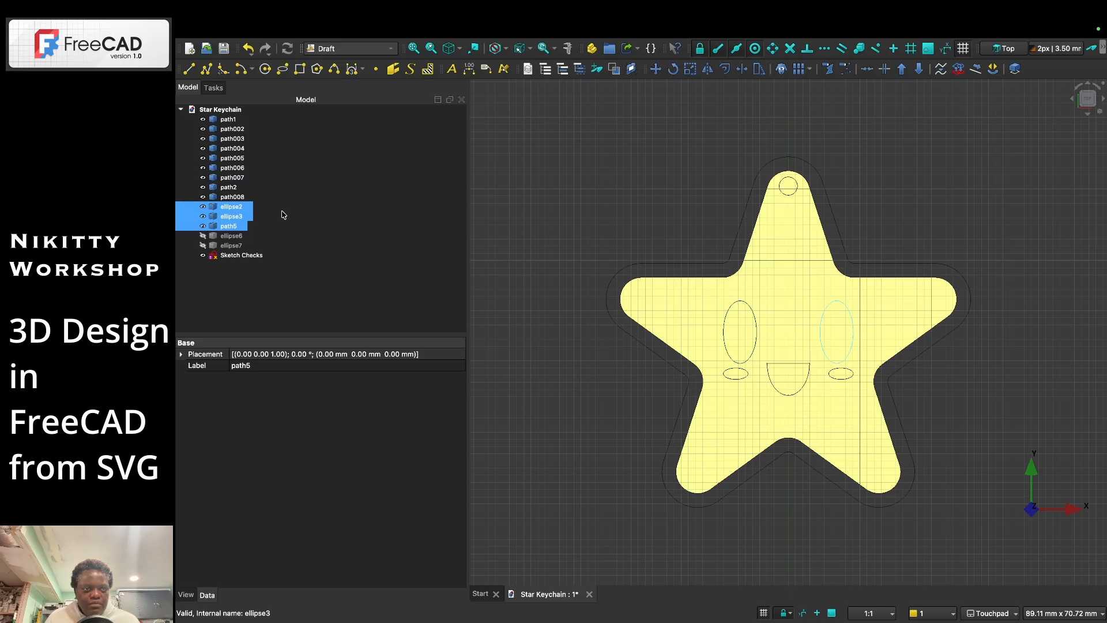
ctrl+click(235, 198)
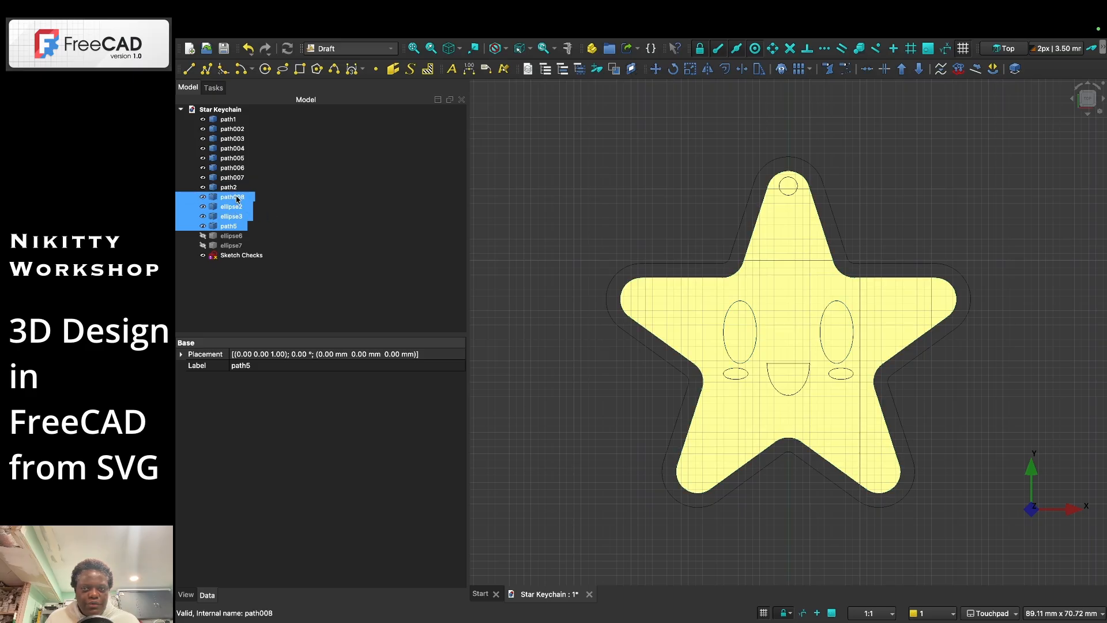
ctrl+click(231, 188)
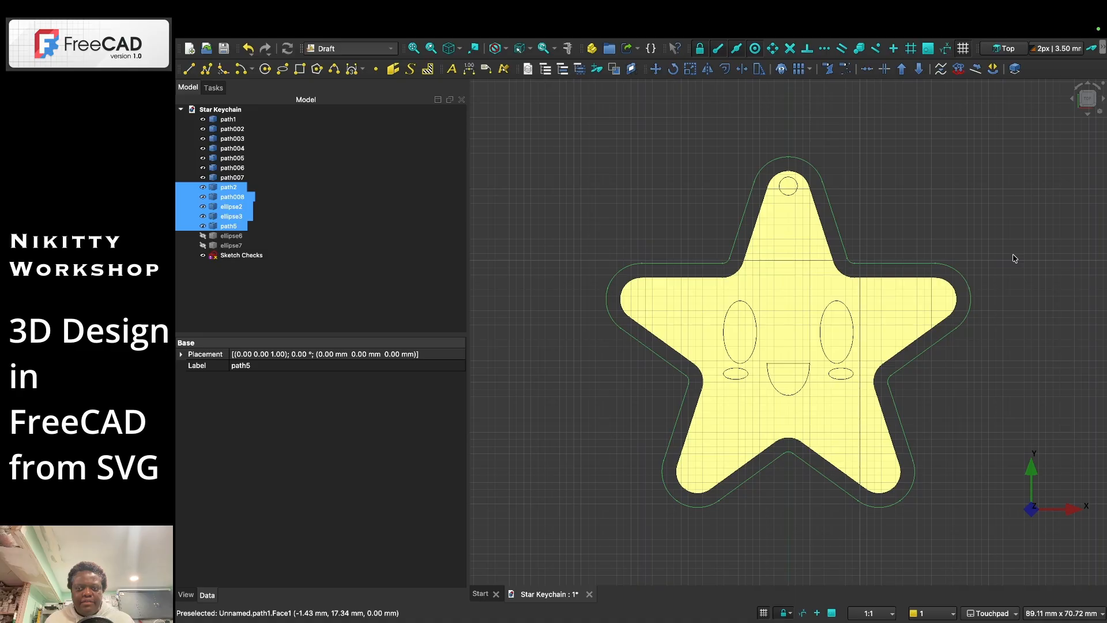
click(959, 70)
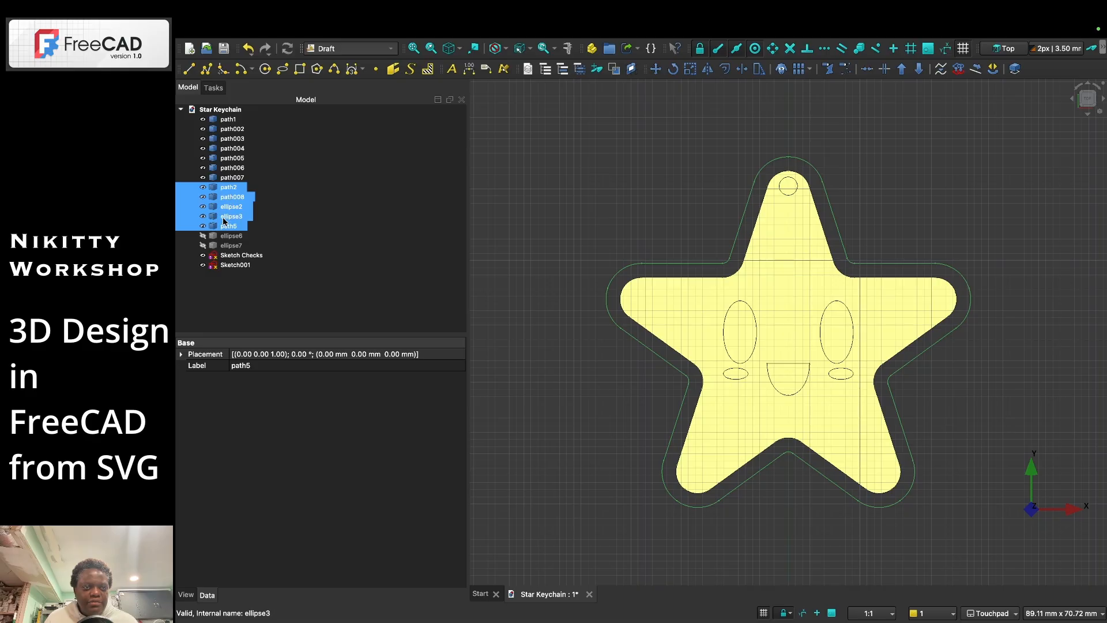
- Hide the five source shapes path2, path008, ellipse2, ellipse3 and path5 along with Sketch Checks, keeping the new sketch visible
shift+click(241, 236)
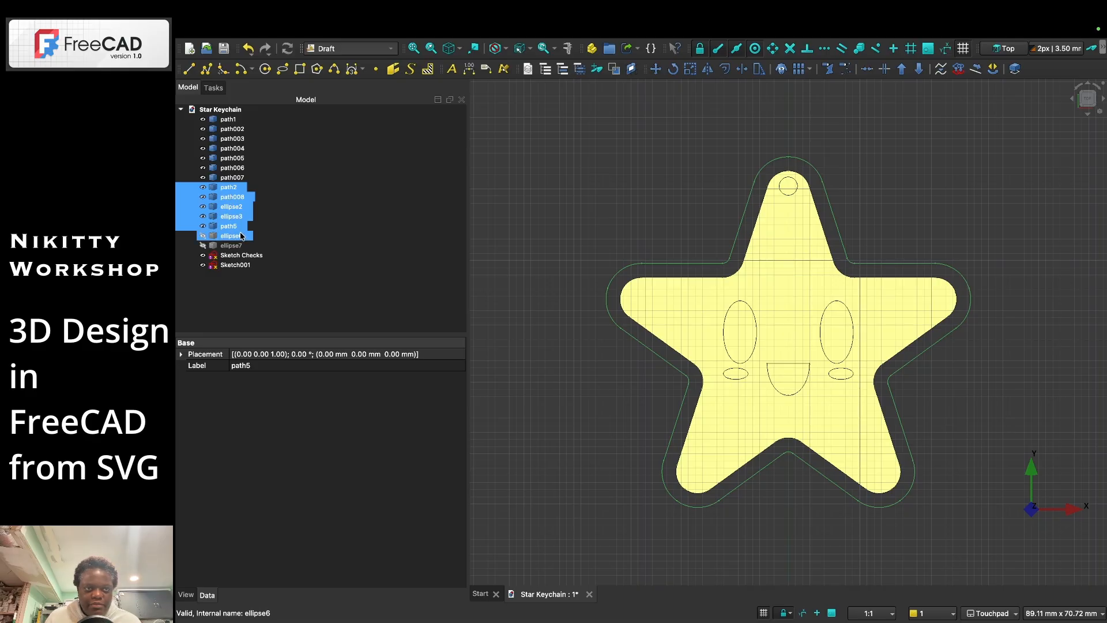
ctrl+click(241, 235)
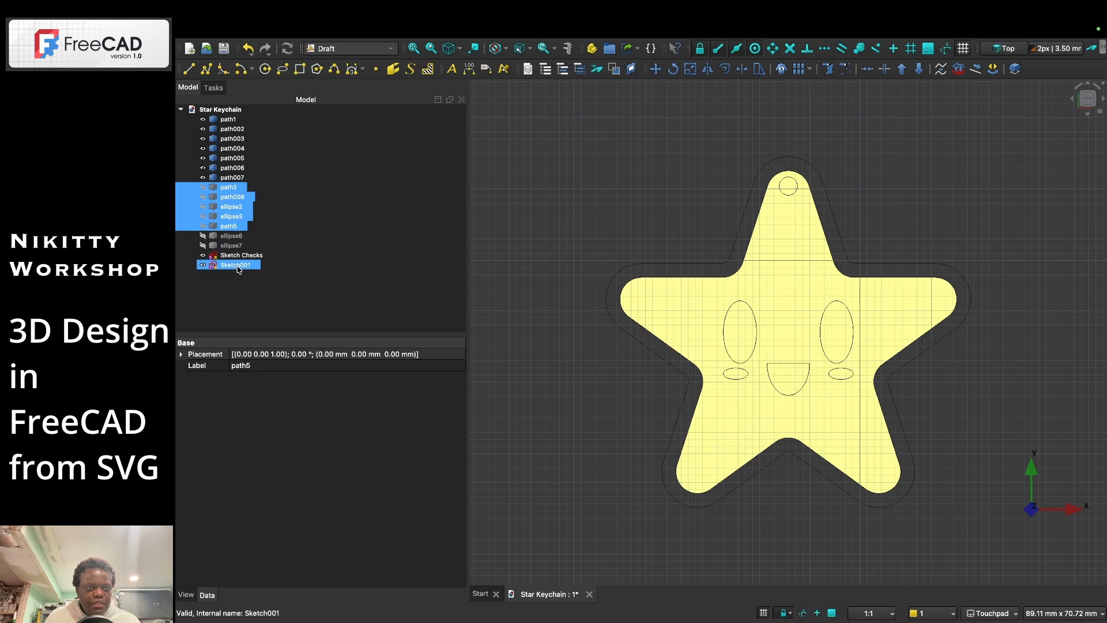
click(203, 258)
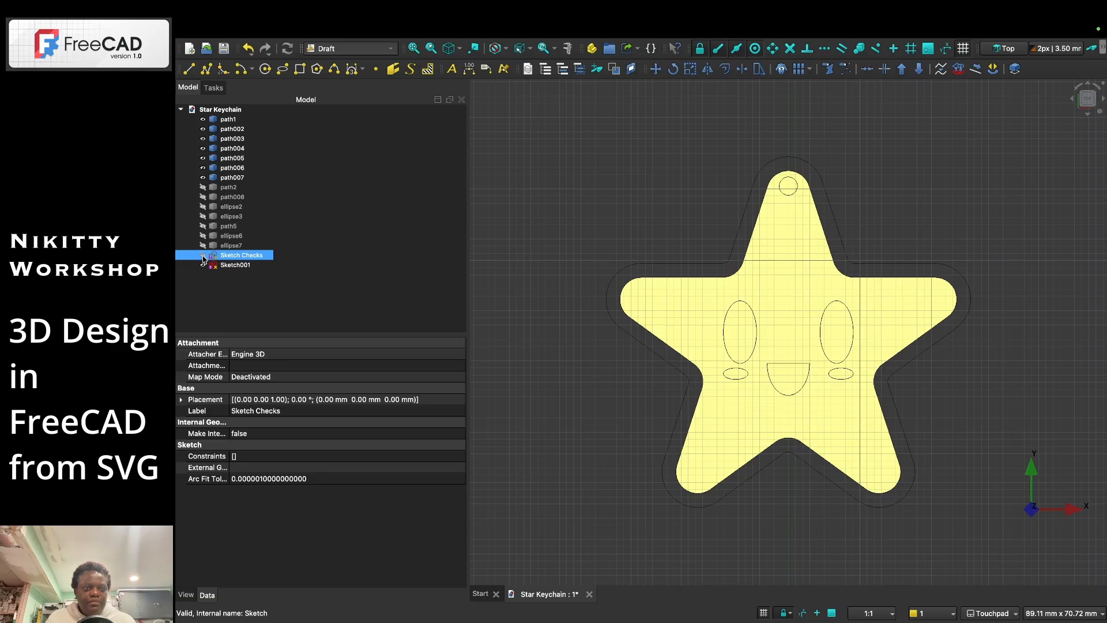
super+click(202, 267)
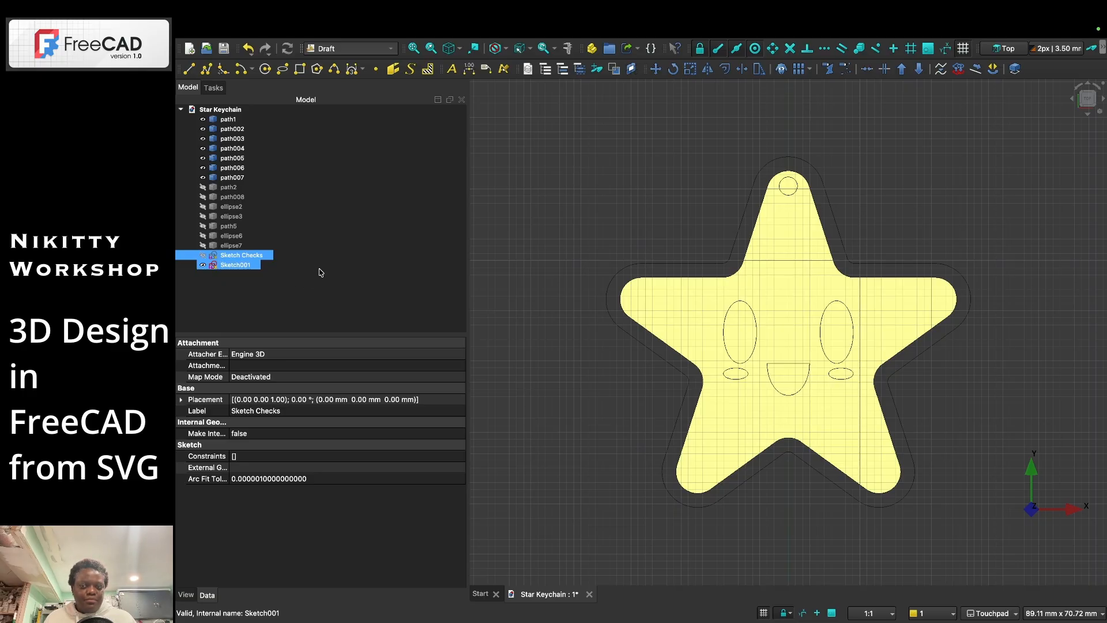
click(202, 268)
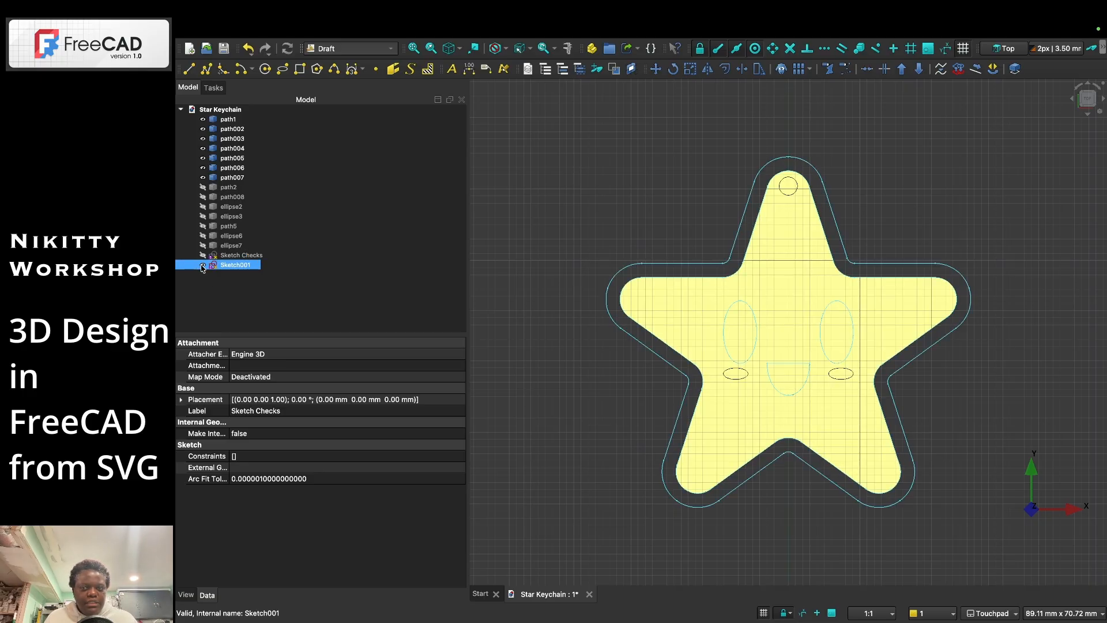
click(203, 267)
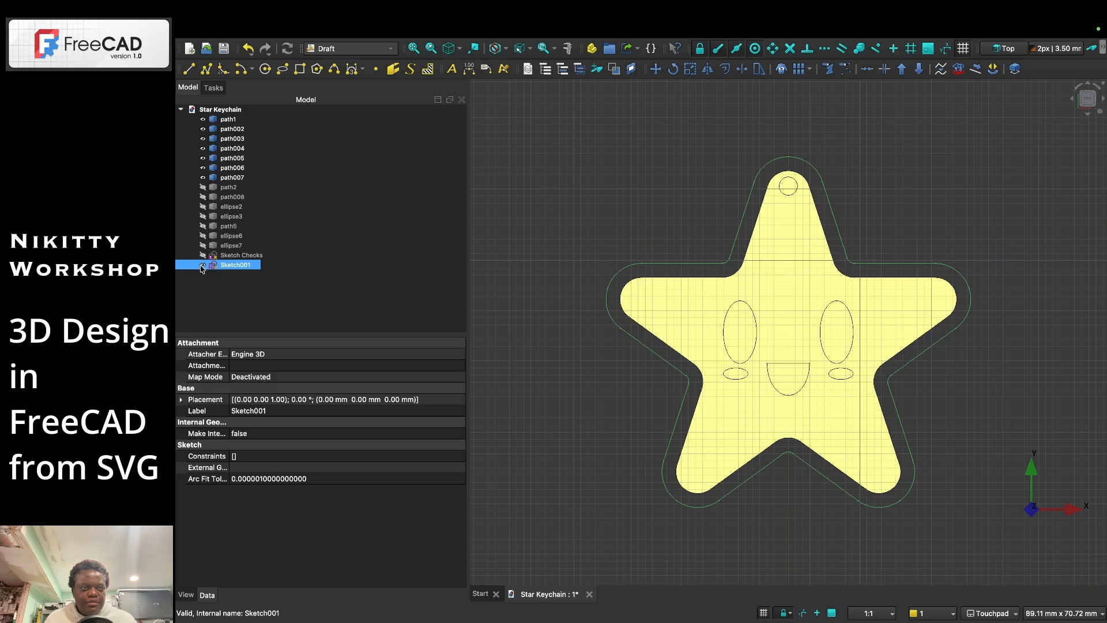
- Rename the new outline and face sketch as "Sketch Black"
right_click(237, 267)
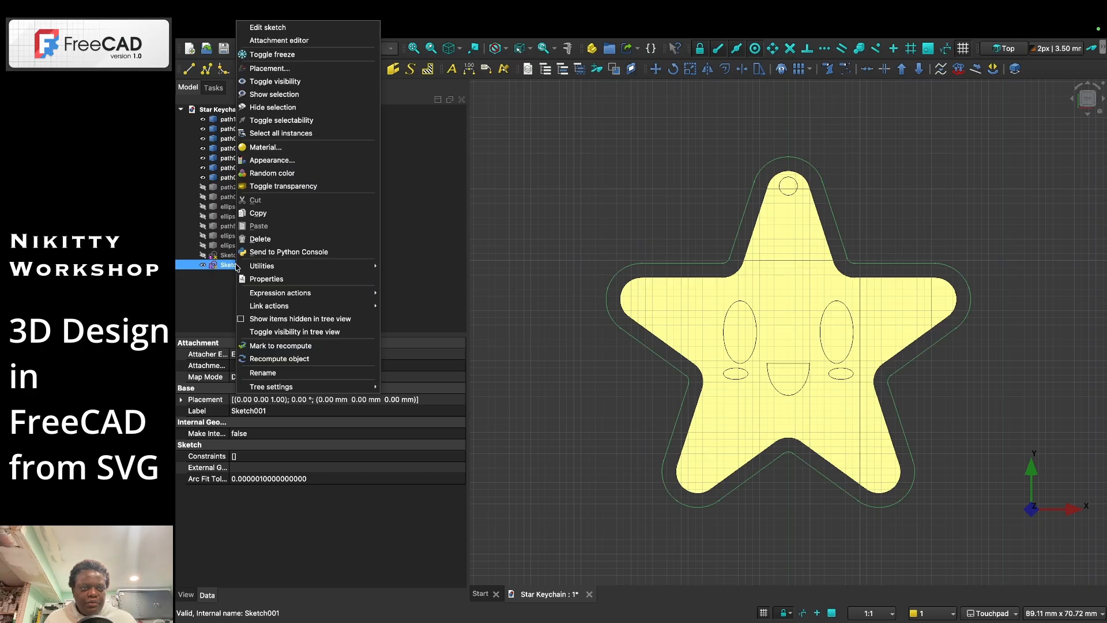
click(306, 375)
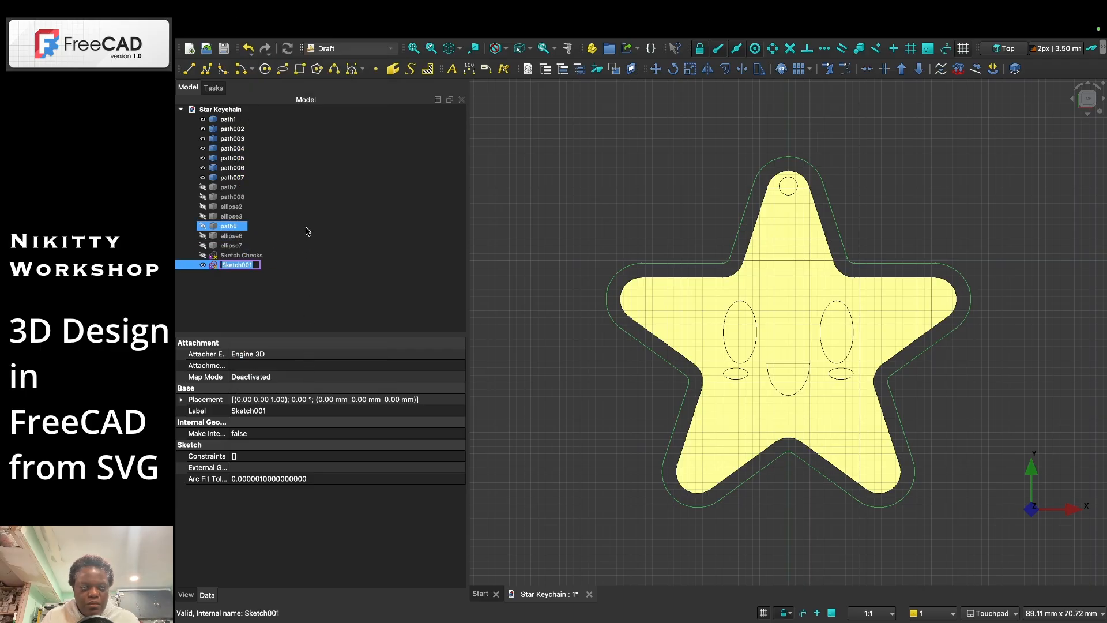
key(Right)
key(BackSpace)
key(BackSpace)
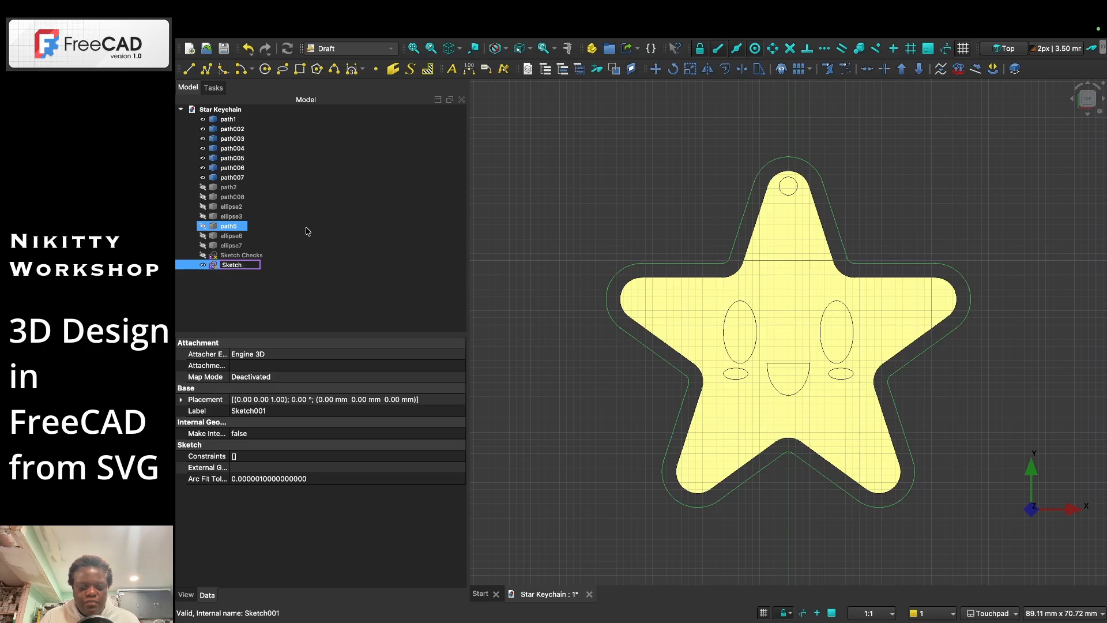
text(Black)
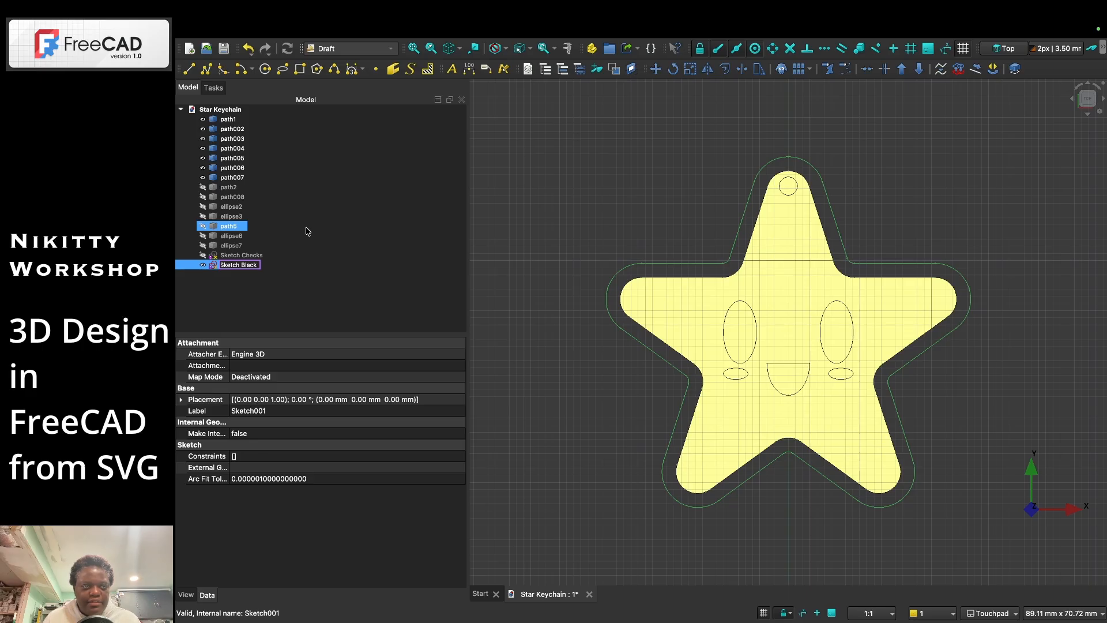
key(Return)
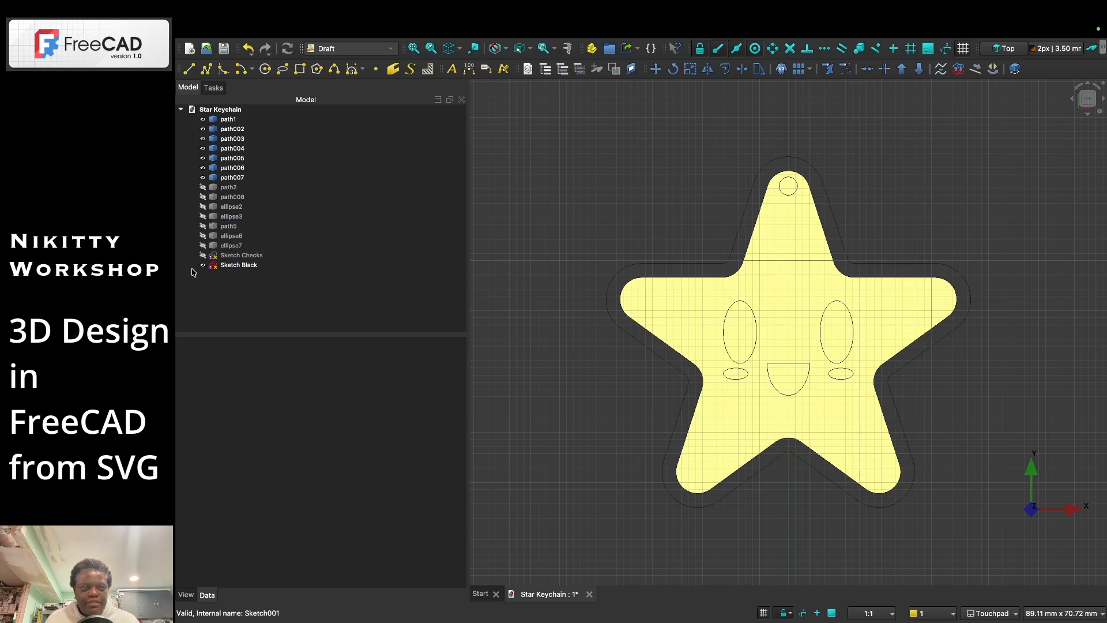
- Toggle the visibility of Sketch Black to check its contents against the star, and leave it hidden
click(203, 265)
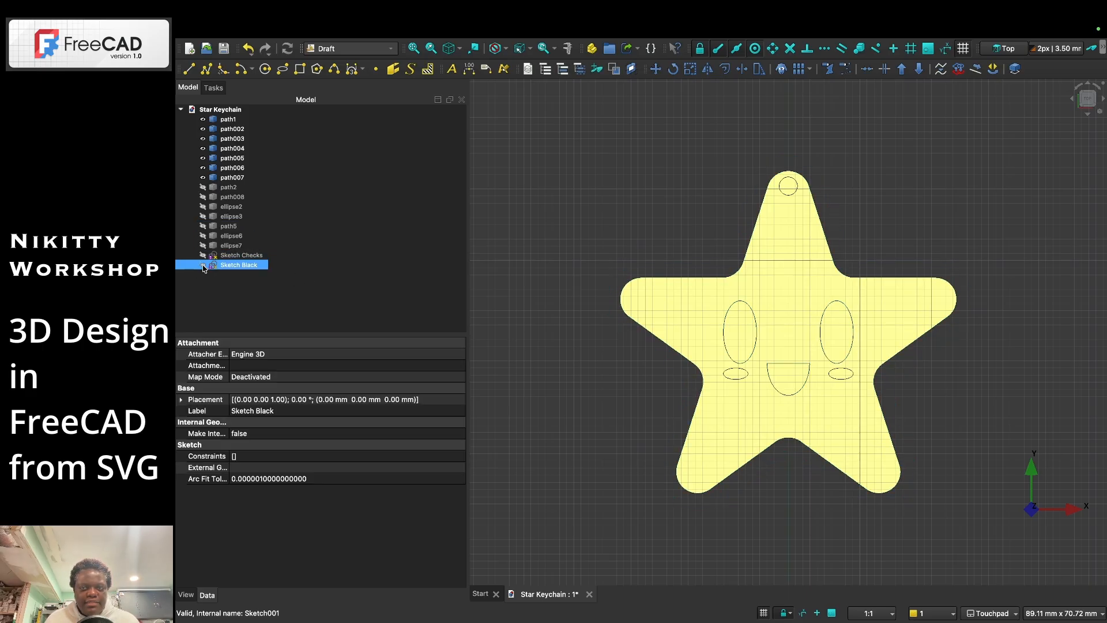
click(203, 266)
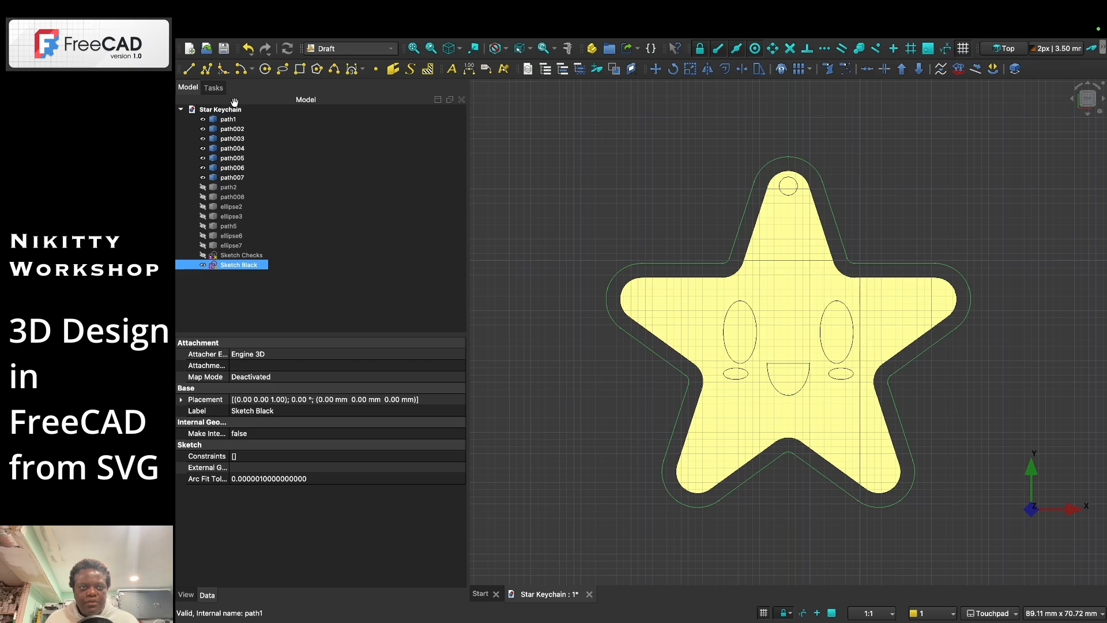
click(226, 120)
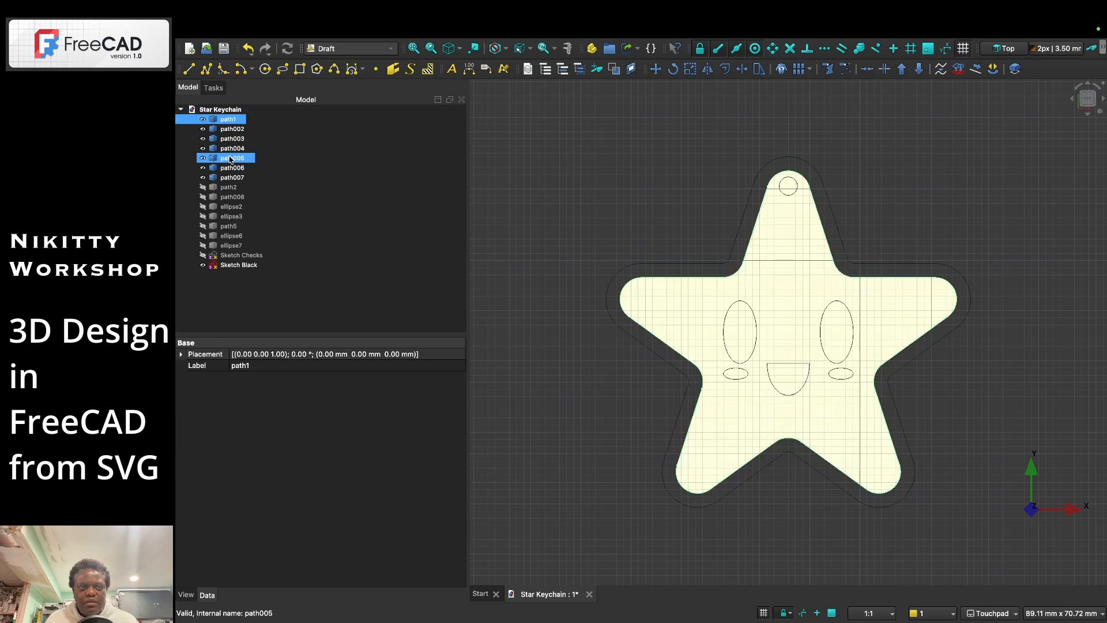
click(229, 189)
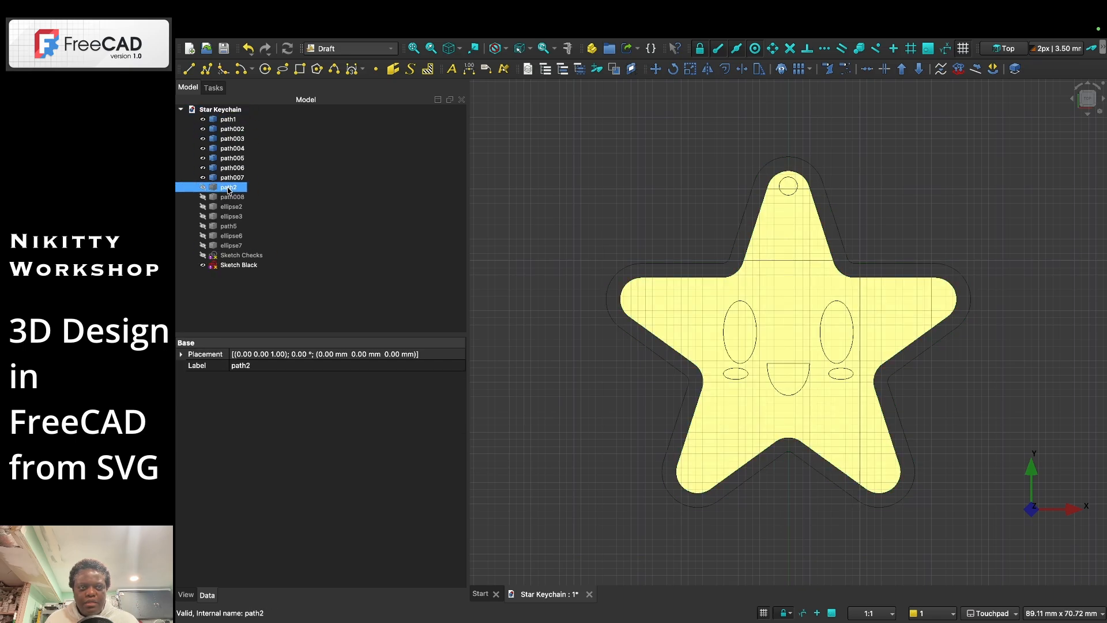
click(203, 265)
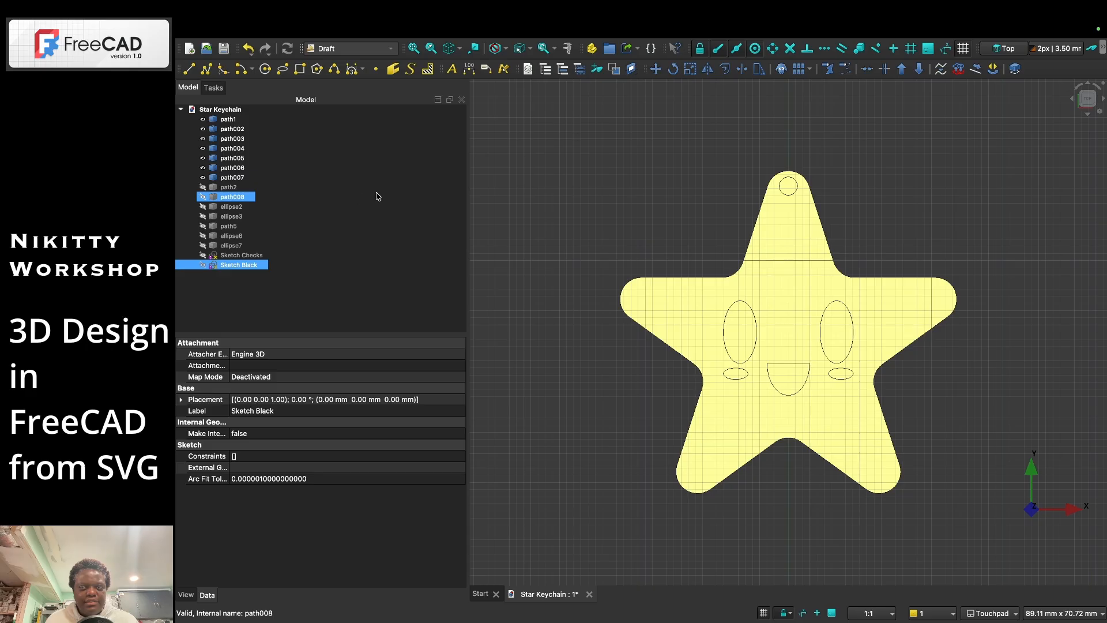
- Show path2 temporarily and highlight path007 through path003 to identify which star parts they represent, then hide path2 again
click(204, 190)
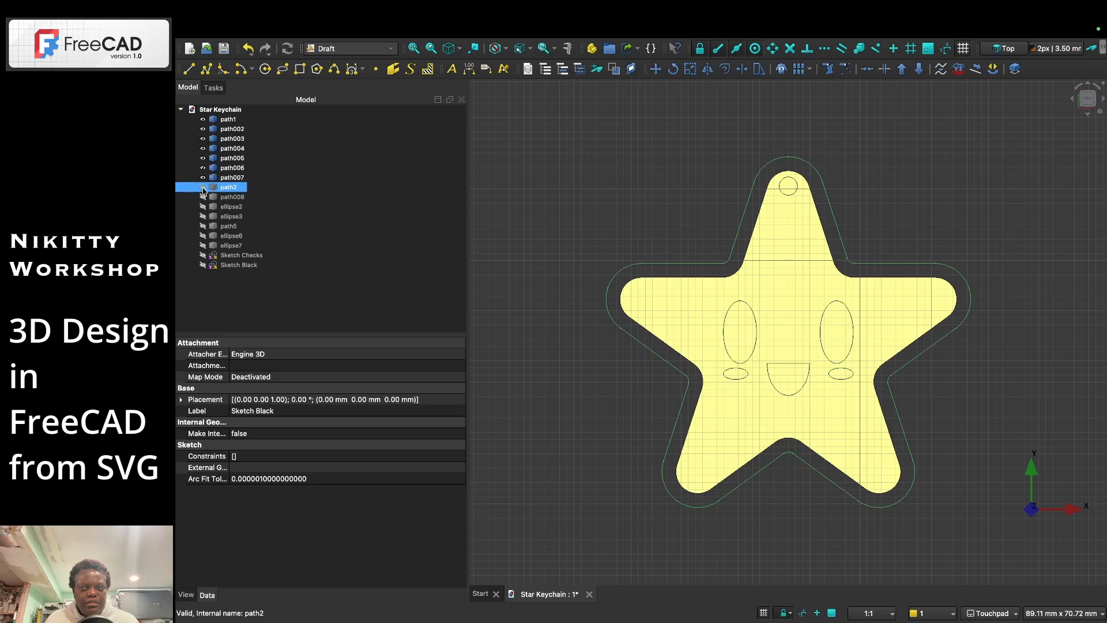
click(231, 177)
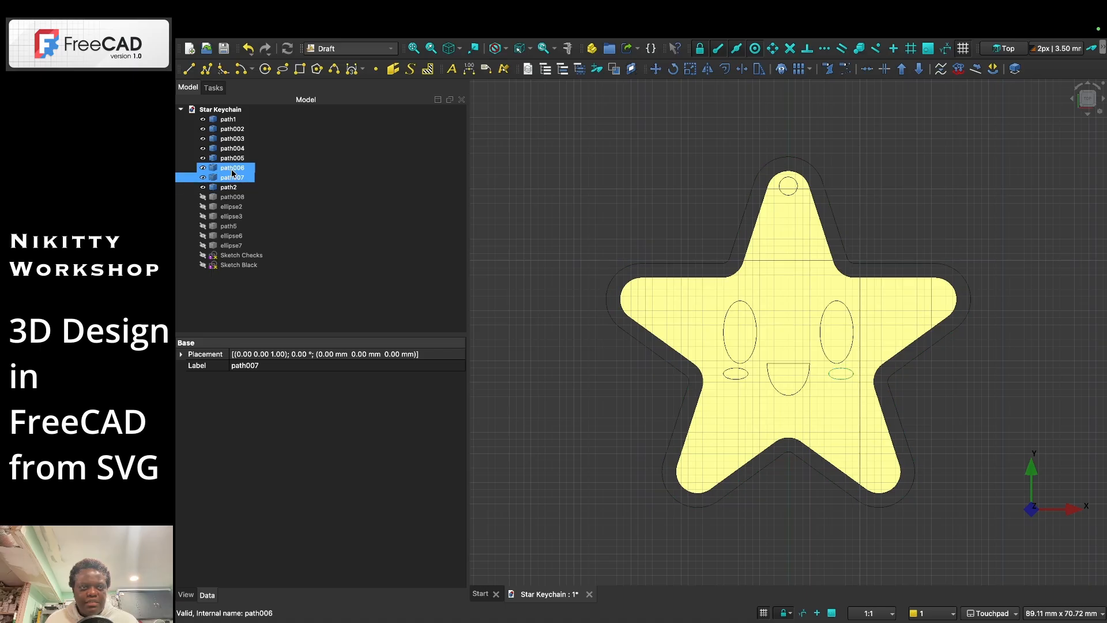
click(233, 169)
click(234, 158)
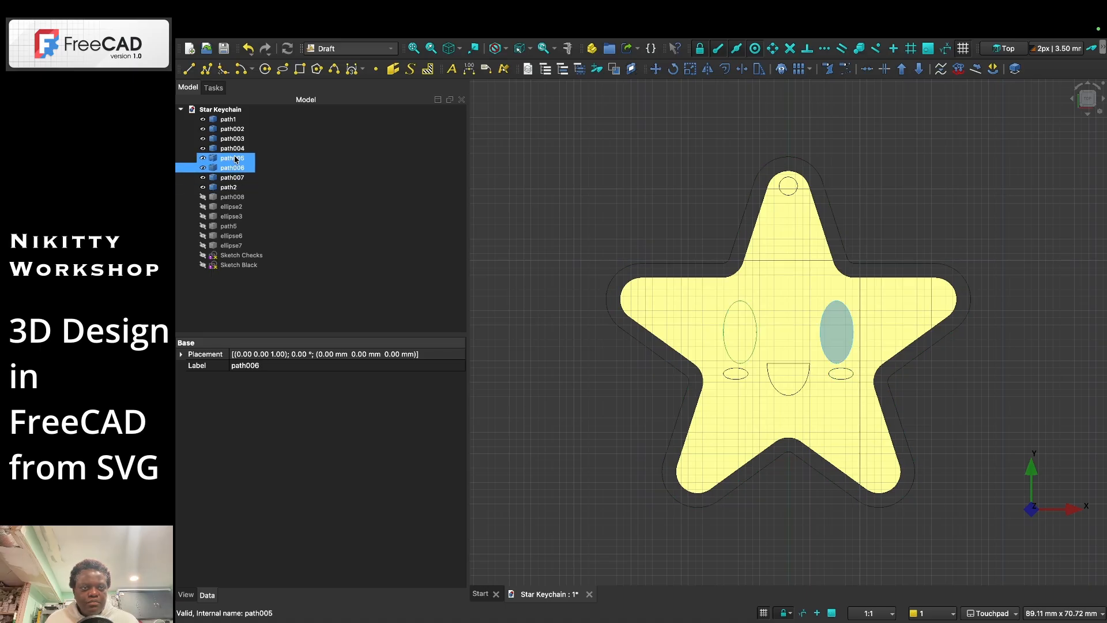
ctrl+click(236, 149)
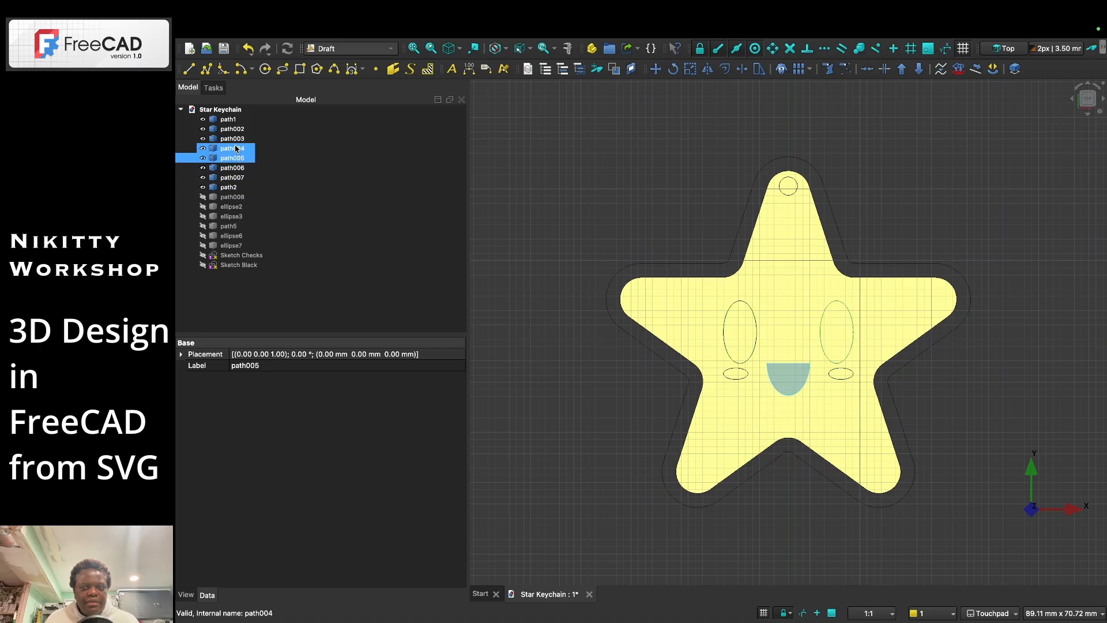
ctrl+click(236, 148)
ctrl+click(234, 139)
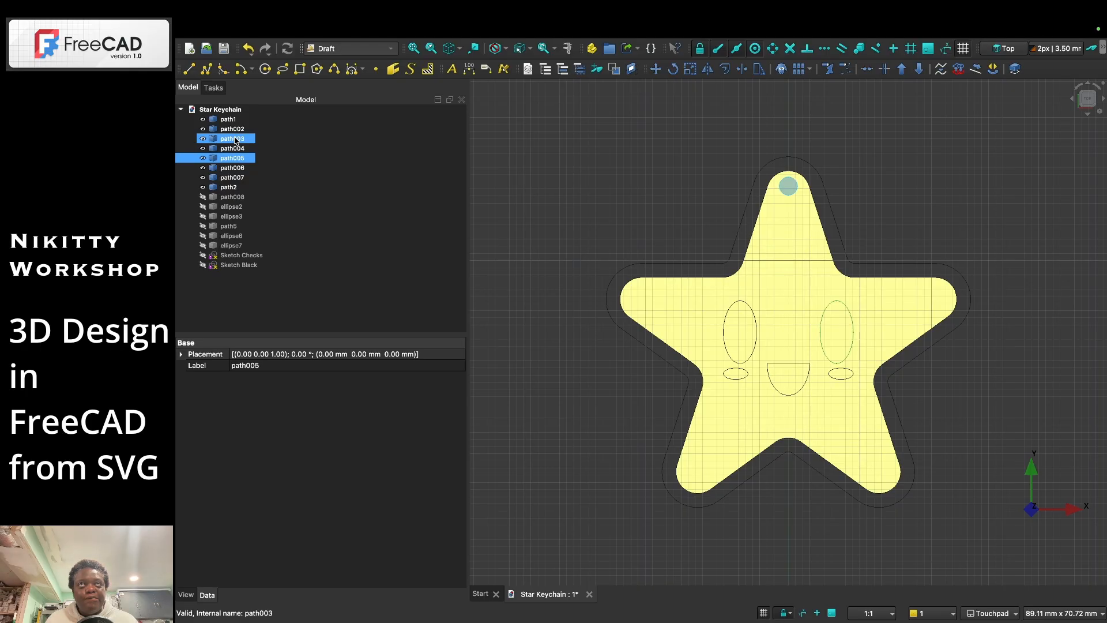
click(203, 188)
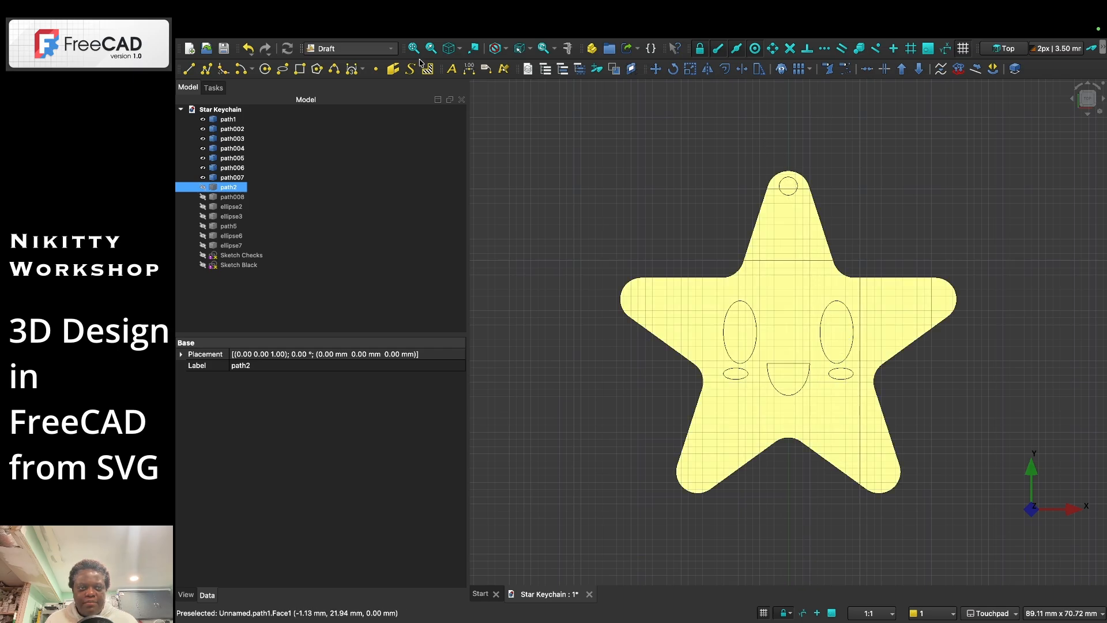
- Convert path1 through path007 into a single sketch and hide the seven source shapes
click(231, 178)
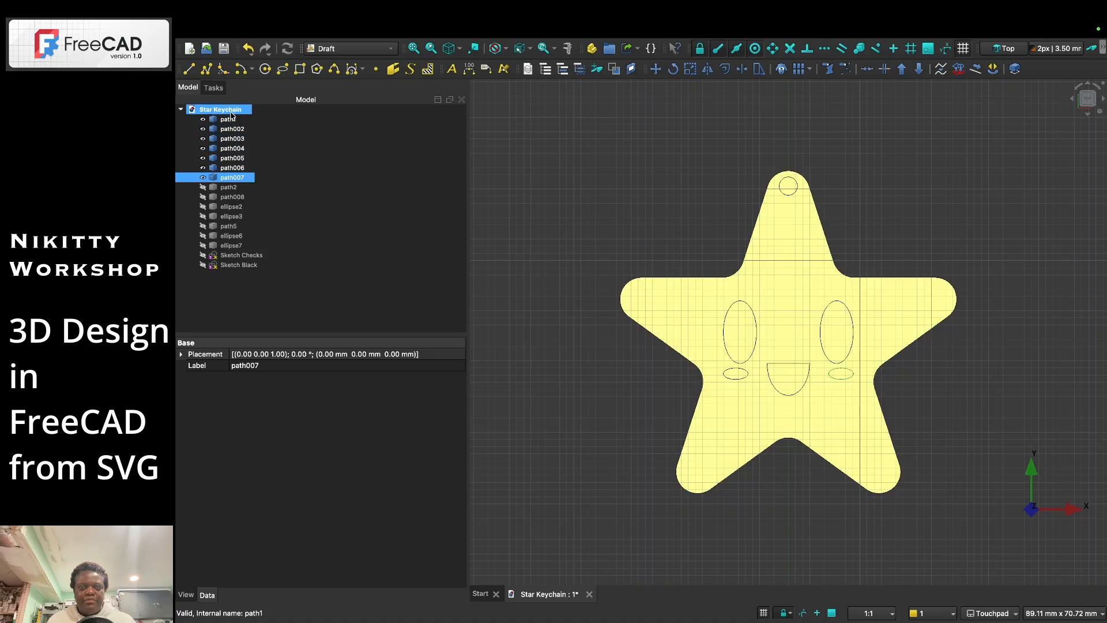
click(229, 121)
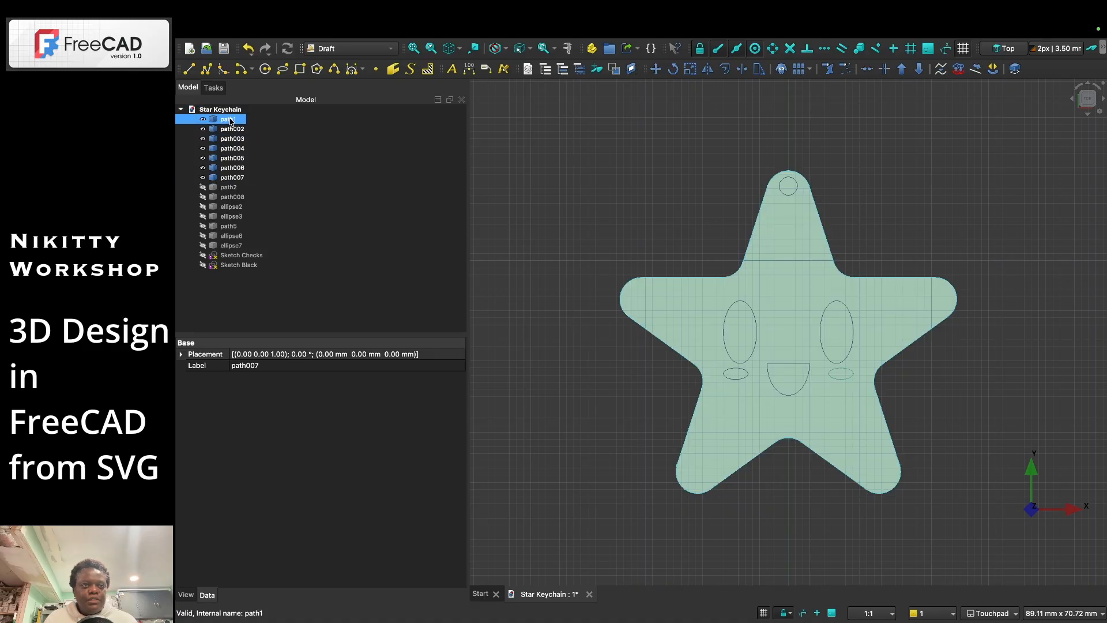
shift+click(241, 178)
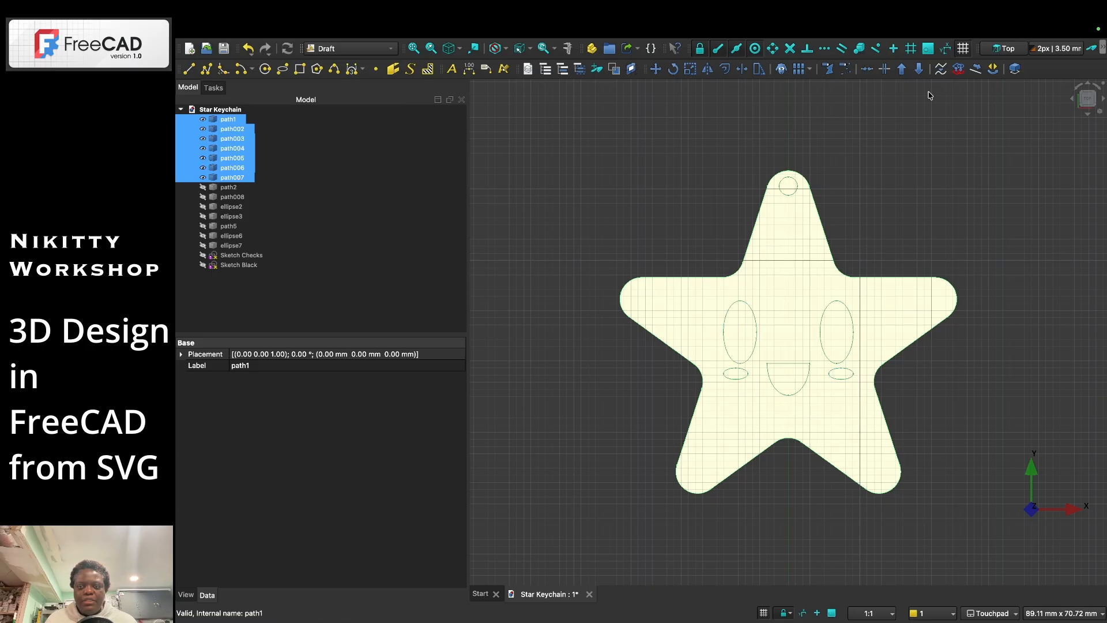
click(959, 70)
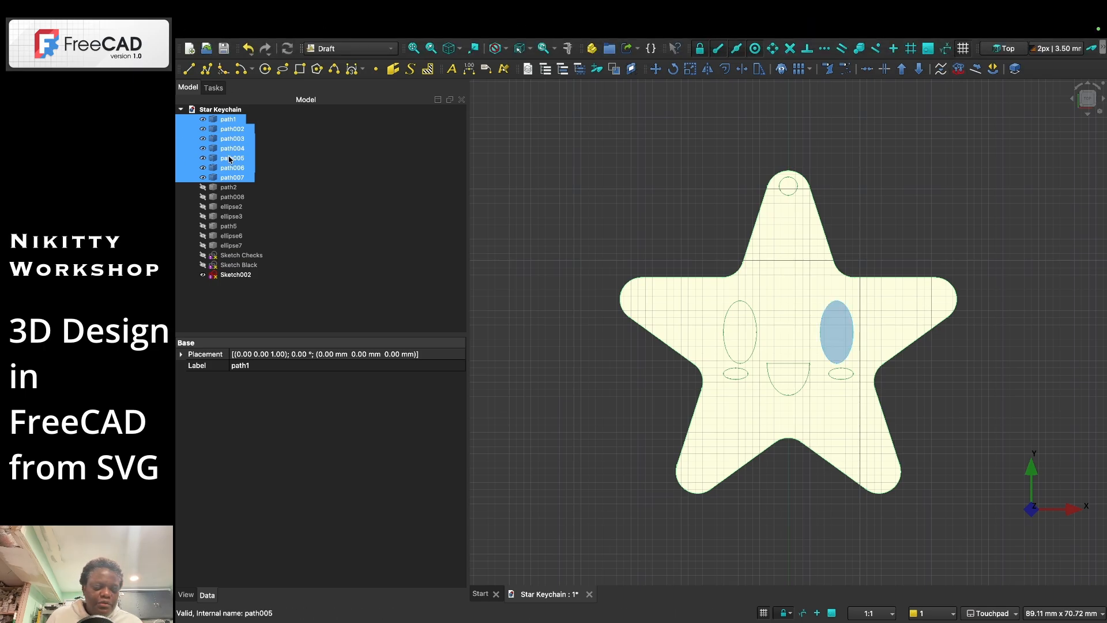
key(space)
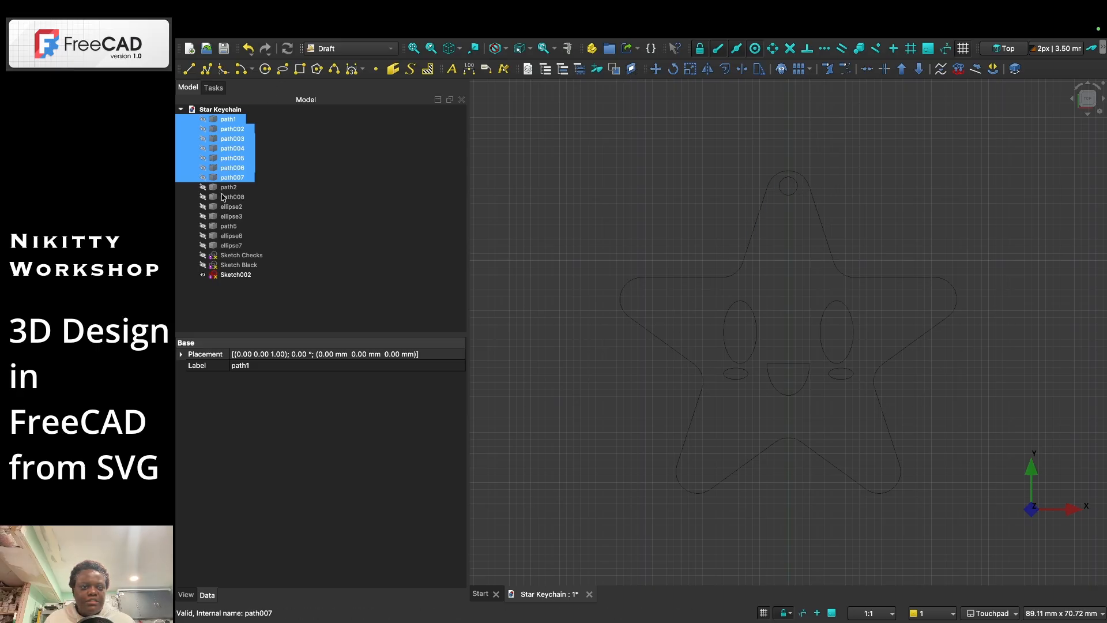
- Rename the new star sketch as "Sketch Background" and hide it
click(235, 275)
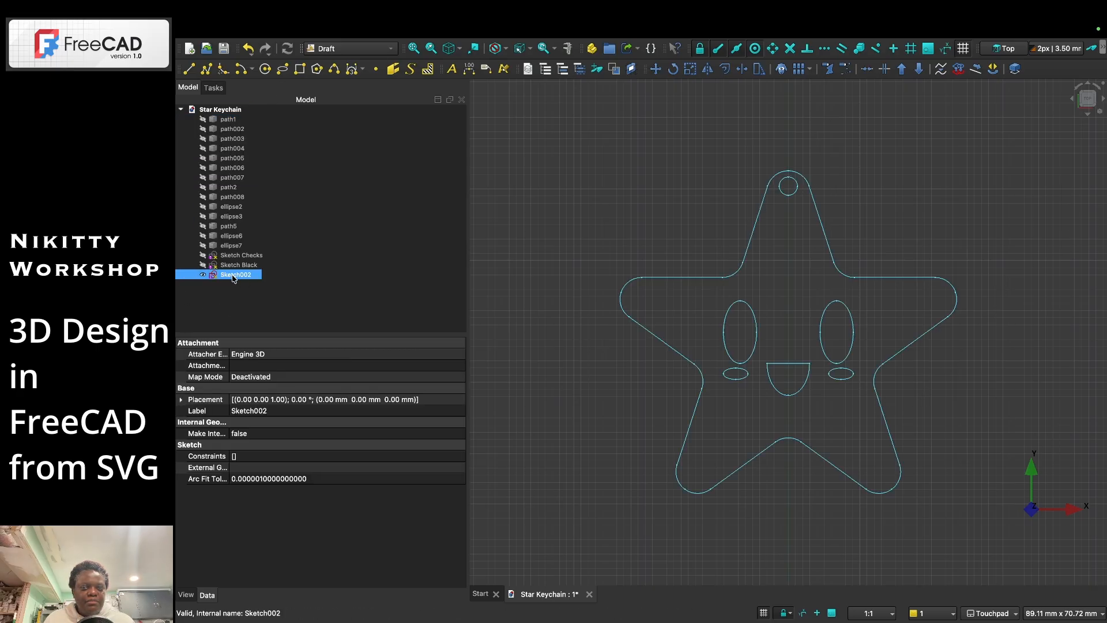
right_click(234, 279)
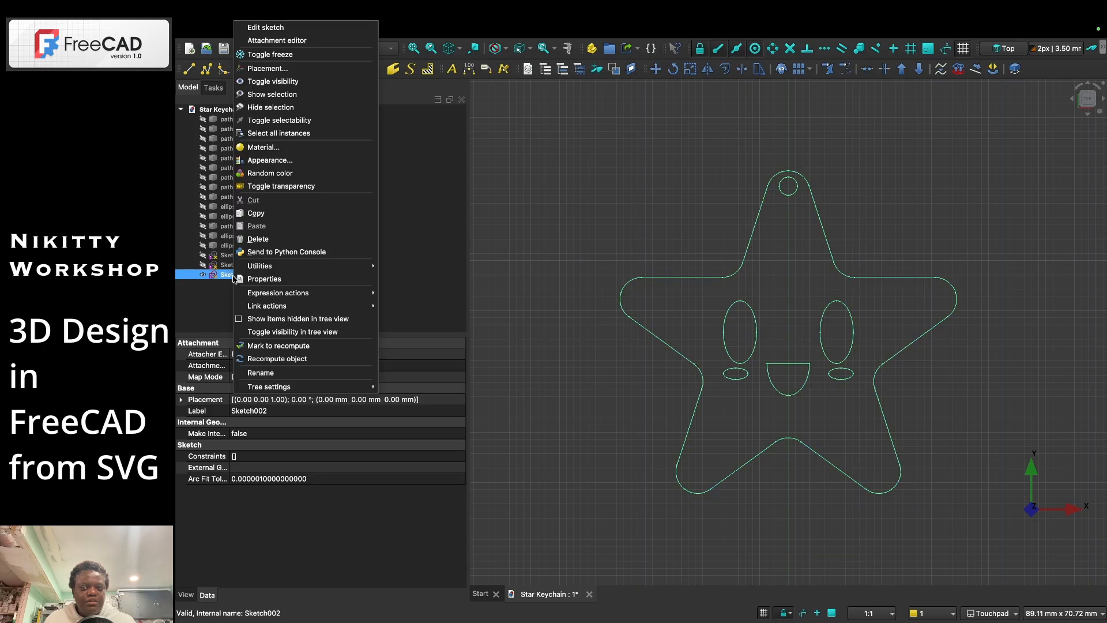
click(283, 374)
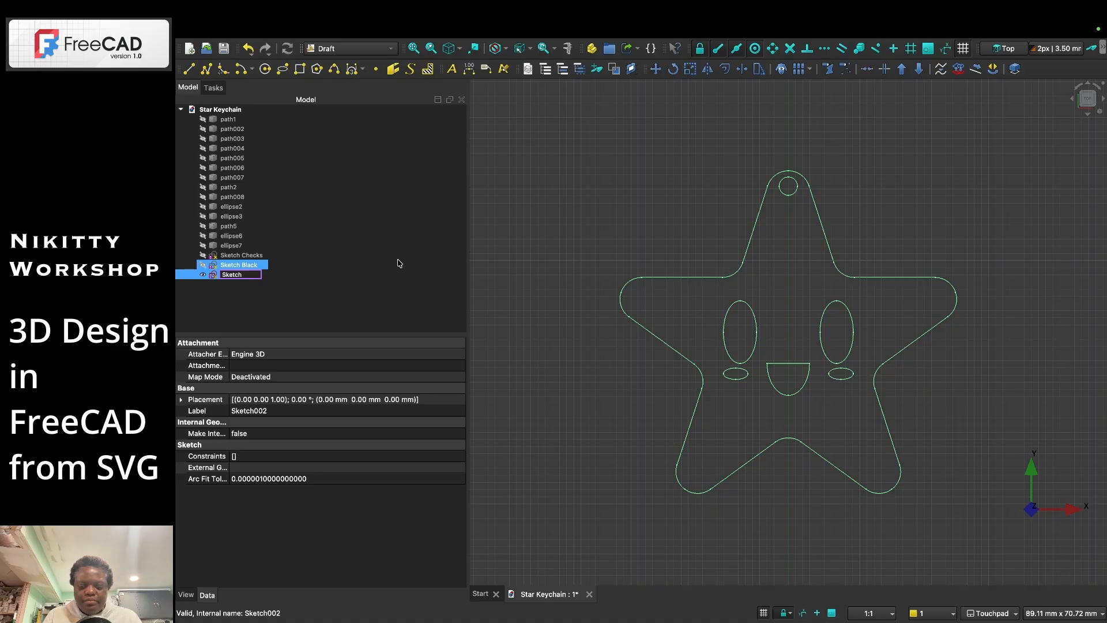
text(Background)
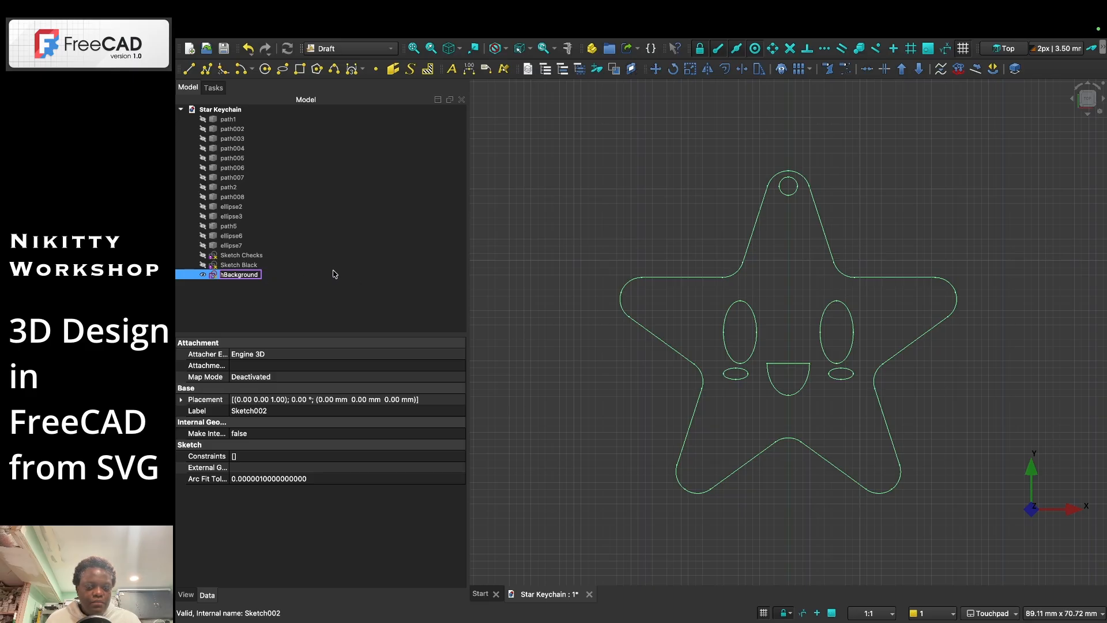
click(316, 283)
click(224, 275)
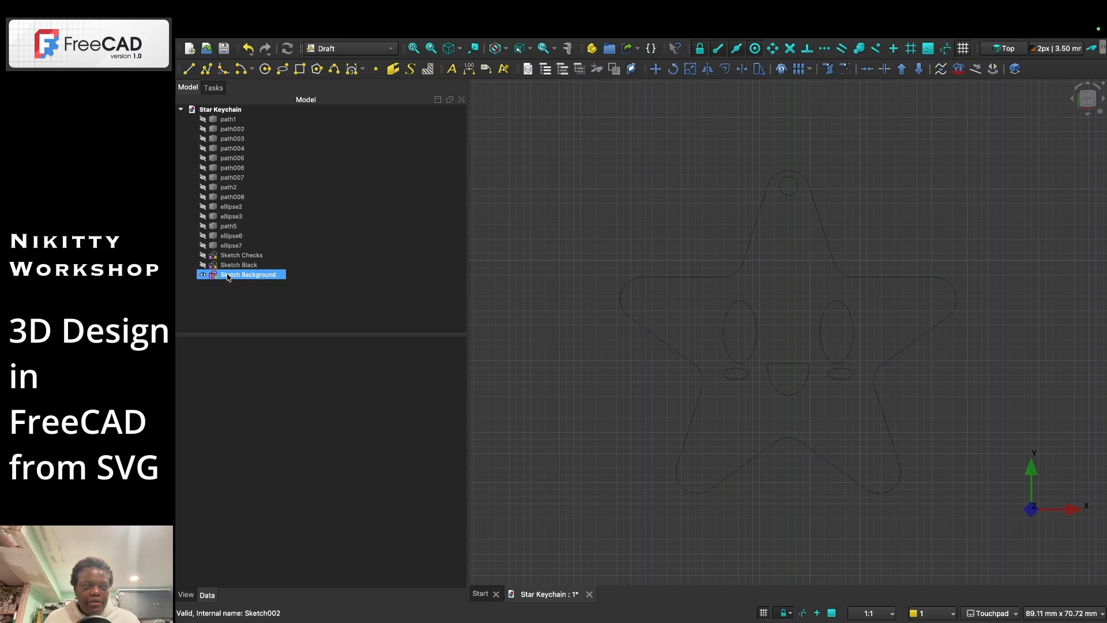
click(203, 275)
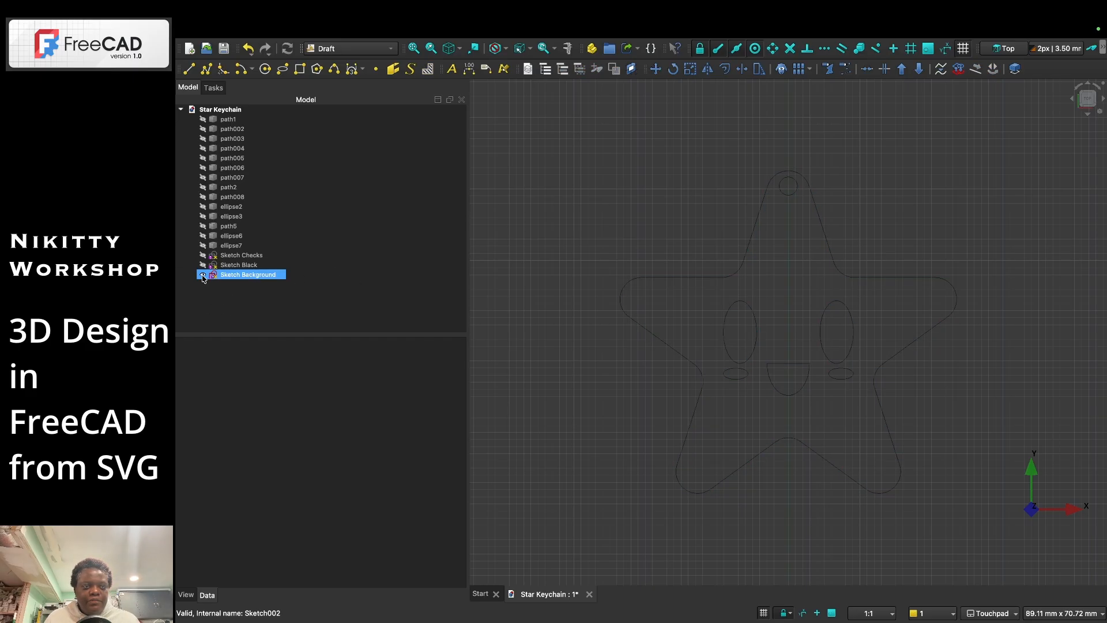
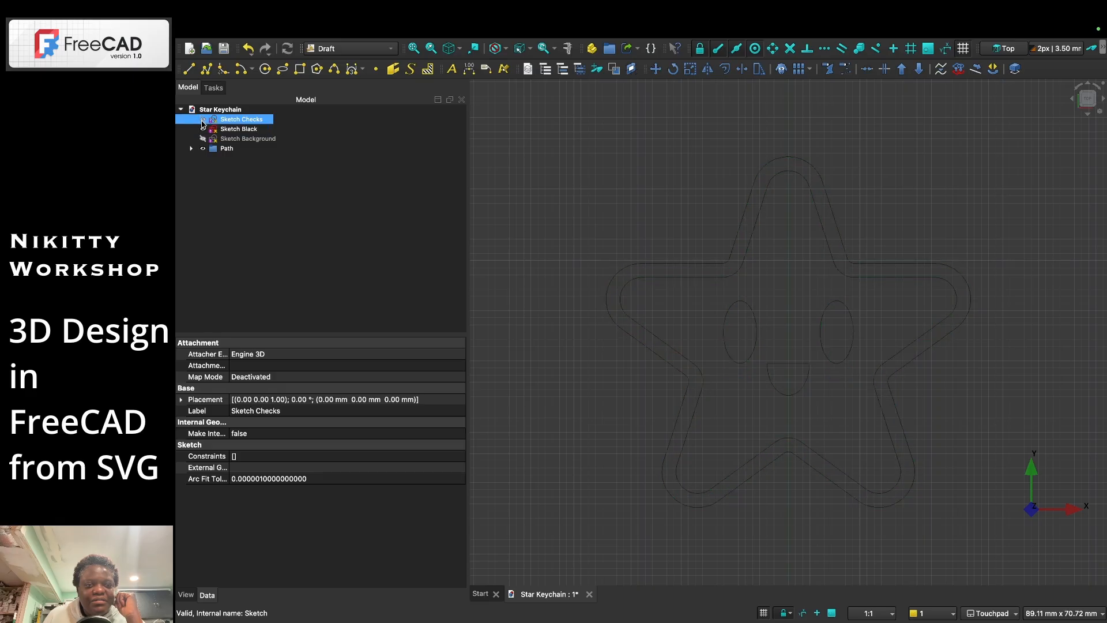
- Toggle the visibility of Sketch Checks, Sketch Black and Sketch Background to compare their contents, leaving all three shown
click(203, 139)
click(203, 121)
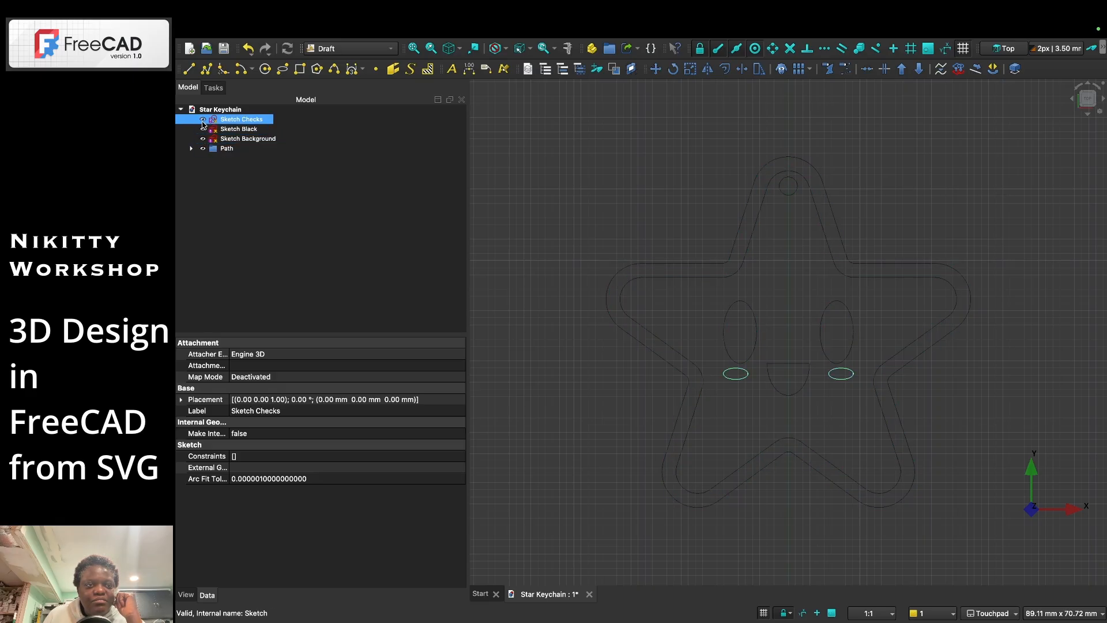
click(202, 120)
click(202, 132)
click(202, 139)
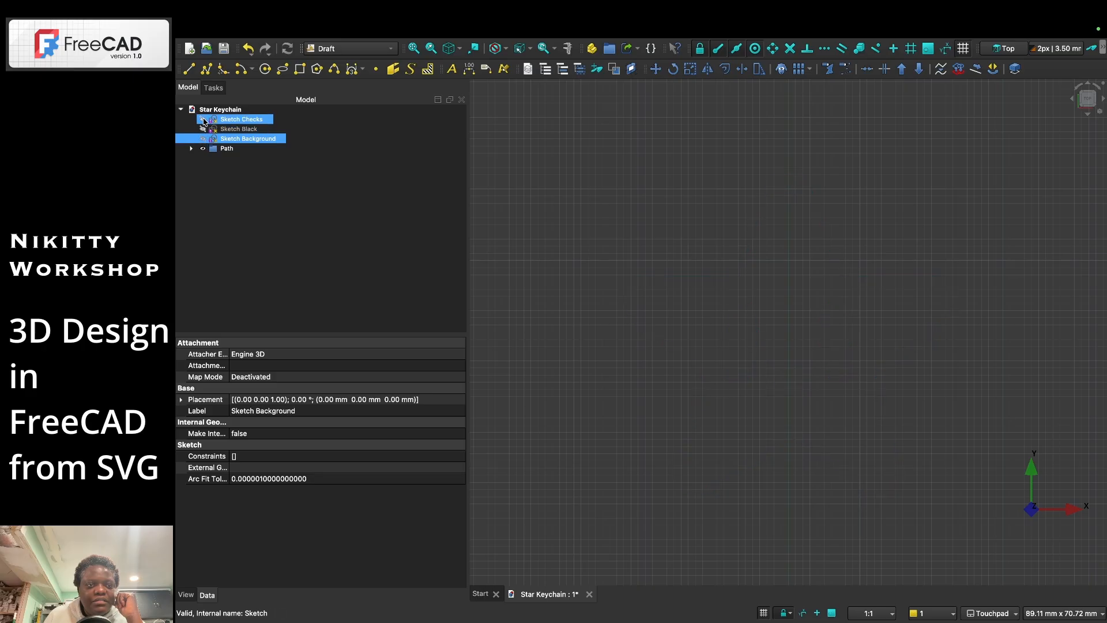
click(204, 119)
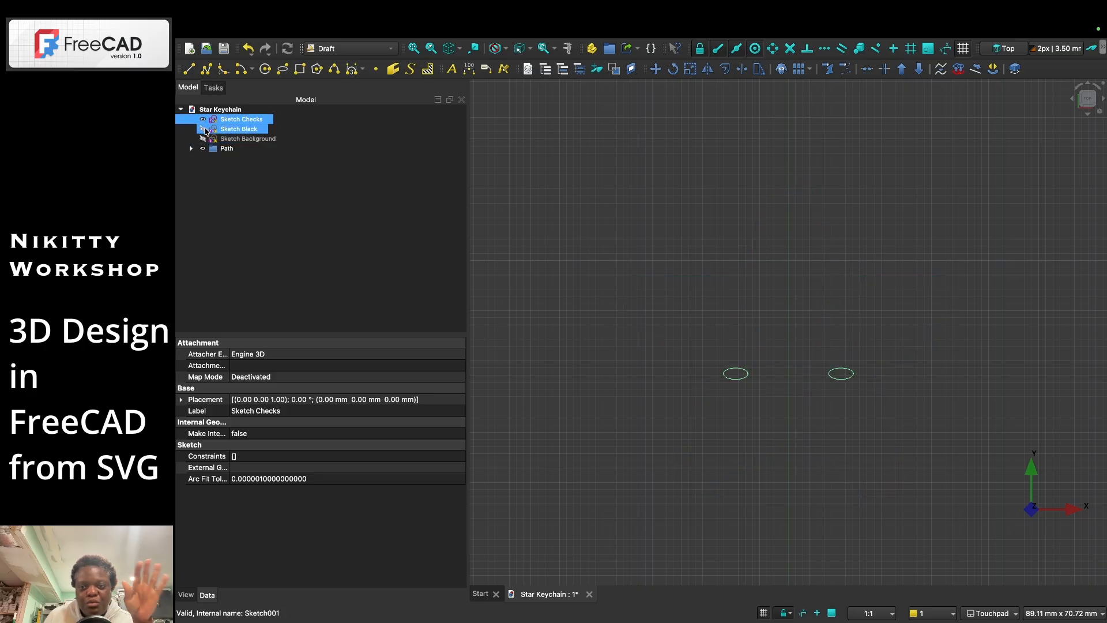
click(204, 131)
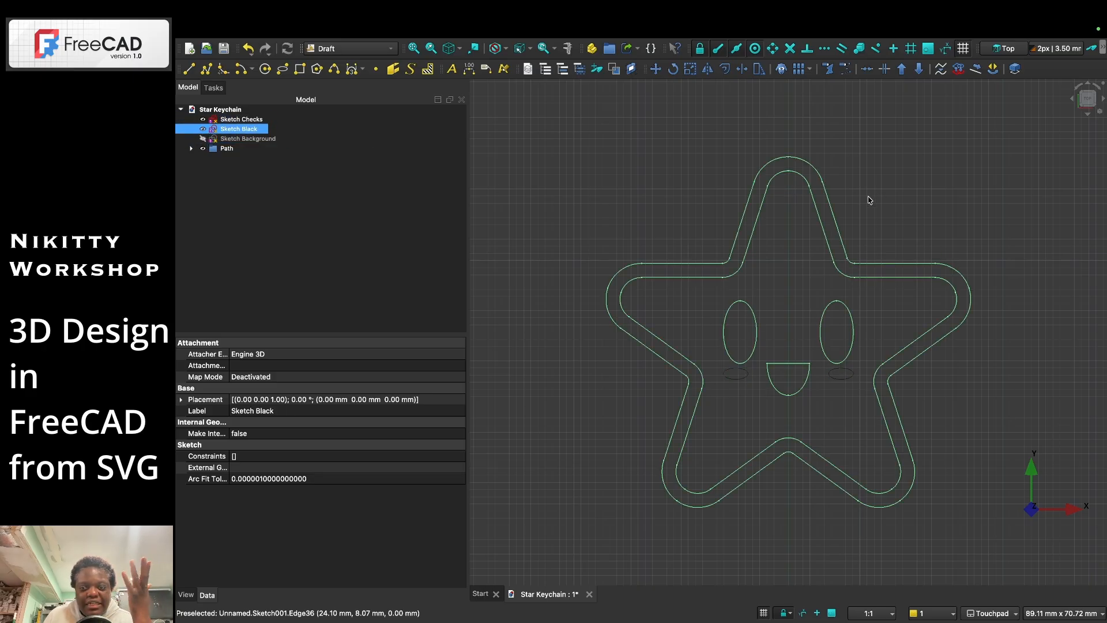
click(248, 138)
click(202, 139)
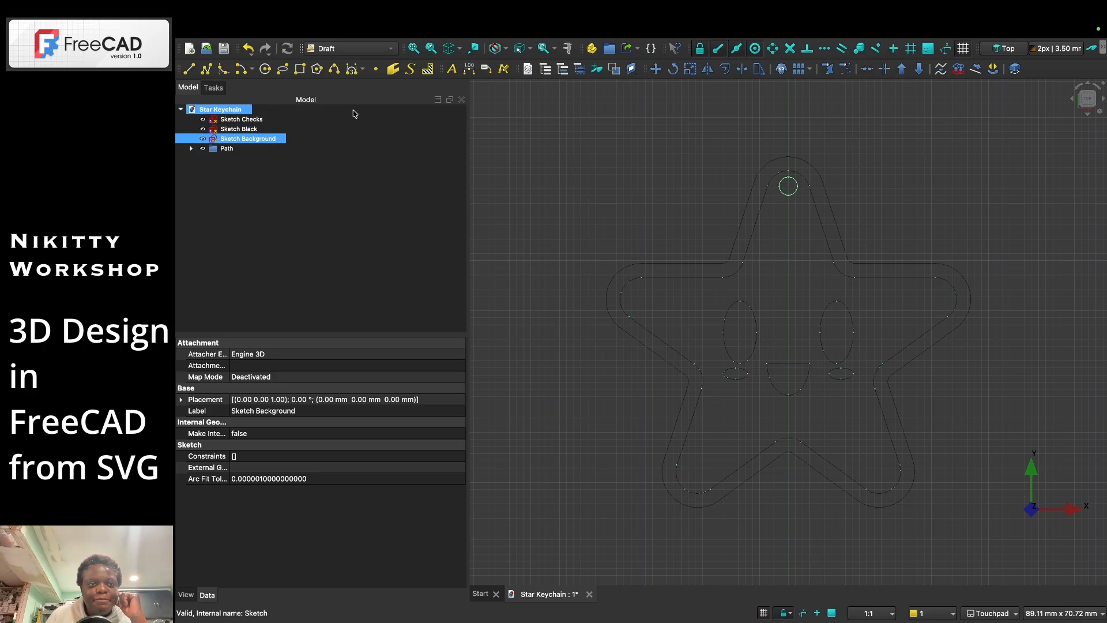
- Switch to the Part workbench and extrude Sketch Checks 2 mm along its normal as a solid
click(360, 53)
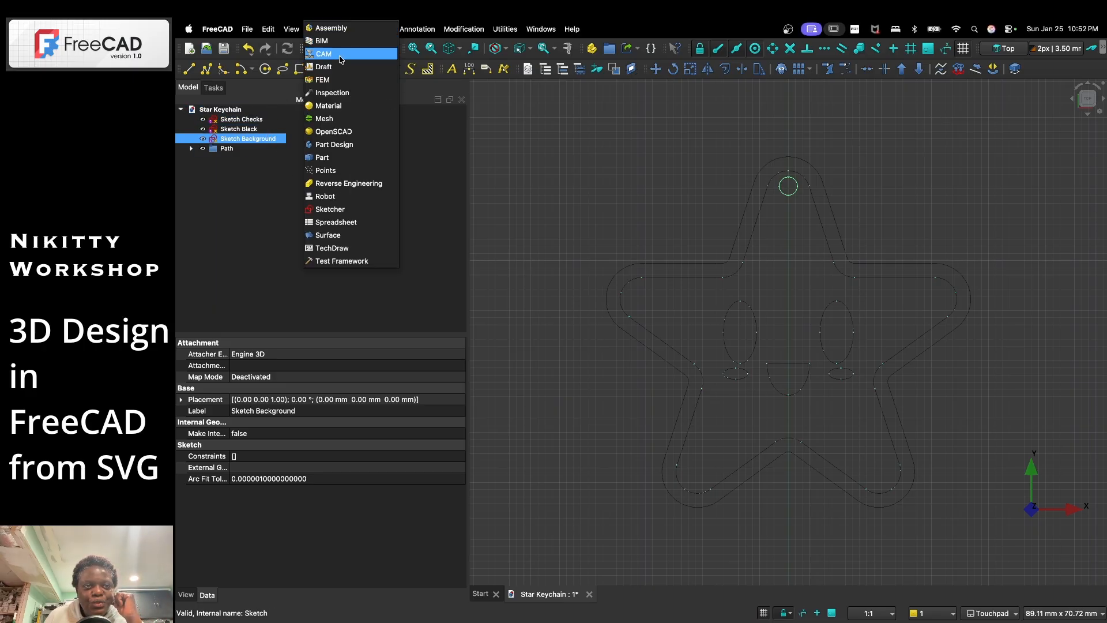
click(335, 158)
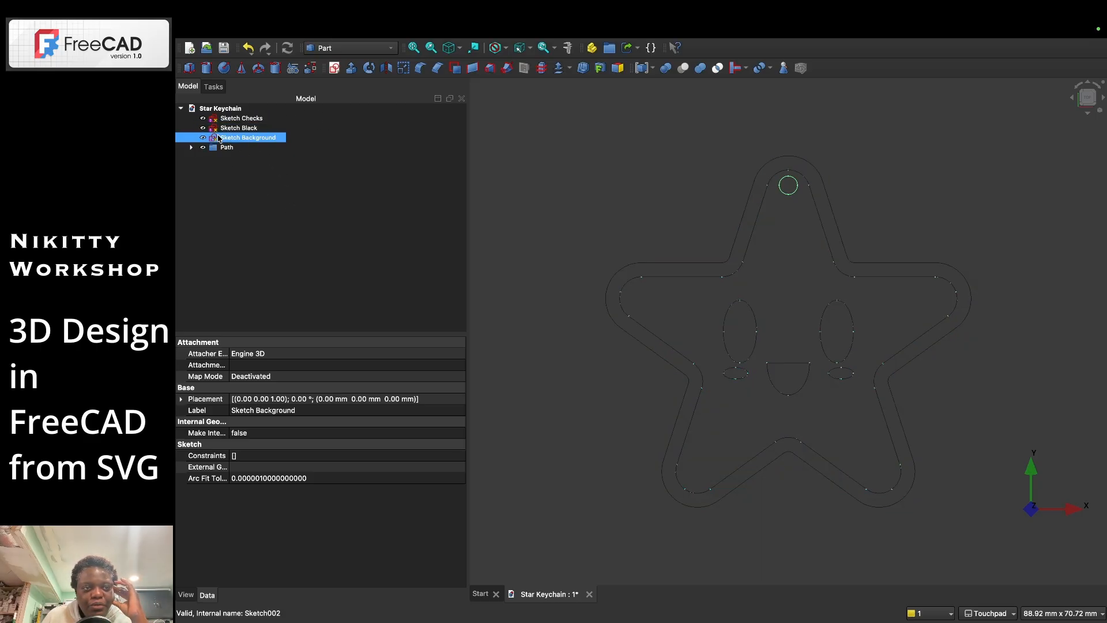
ctrl+click(254, 119)
click(247, 119)
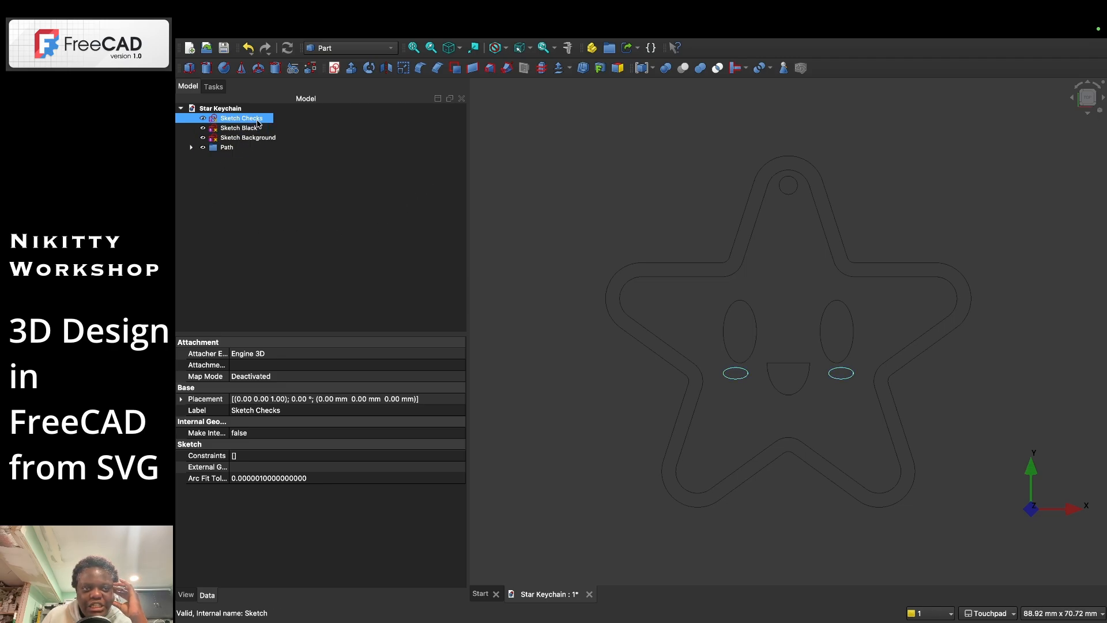
click(352, 68)
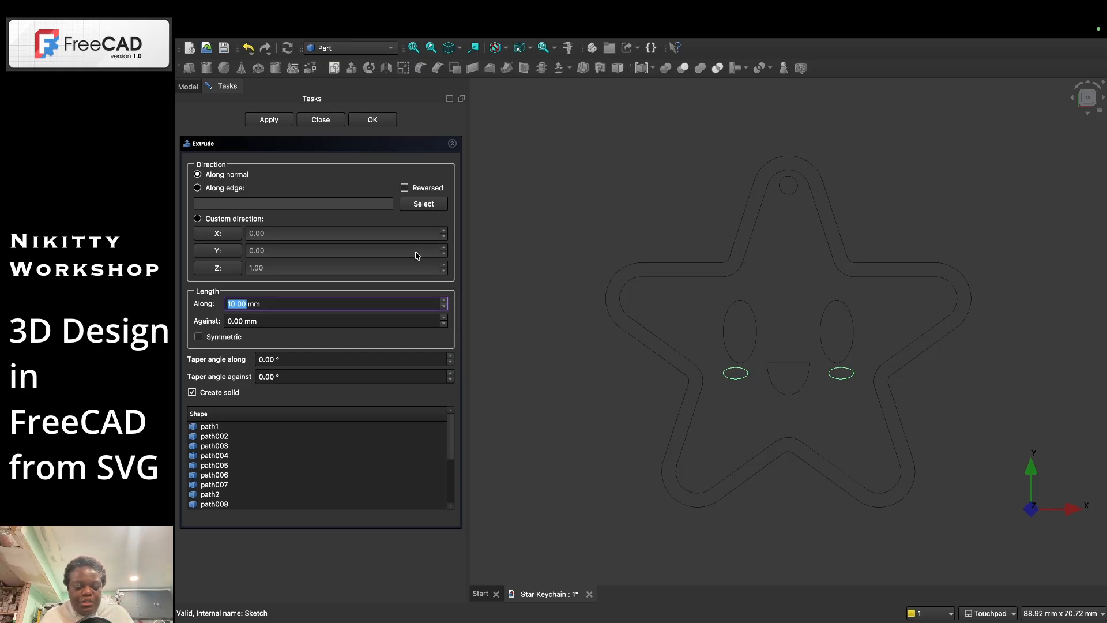
text(2)
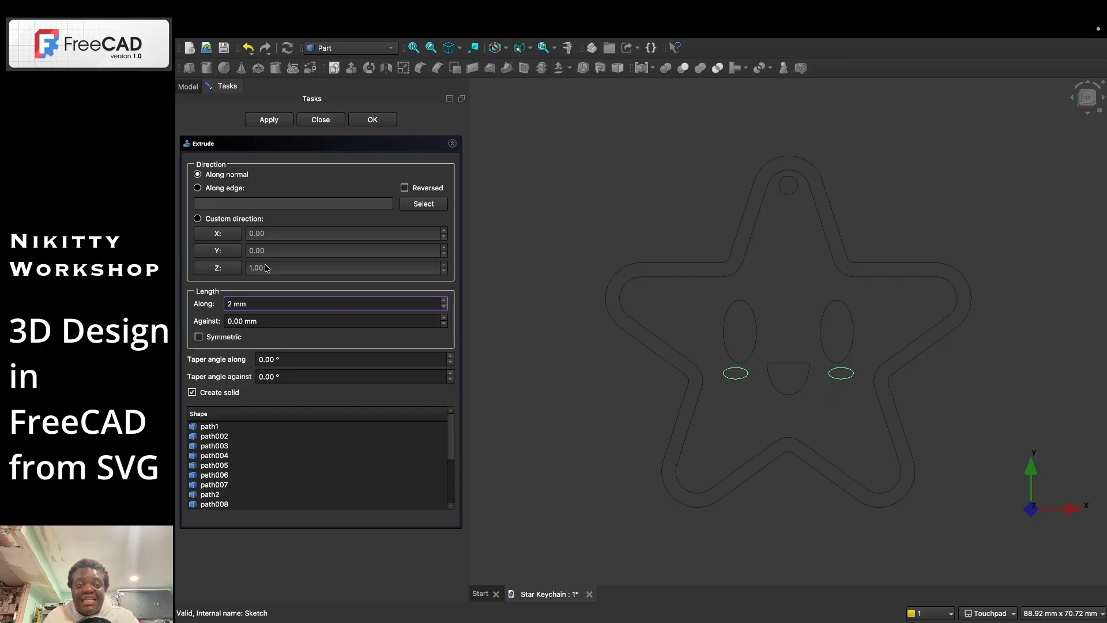
click(373, 120)
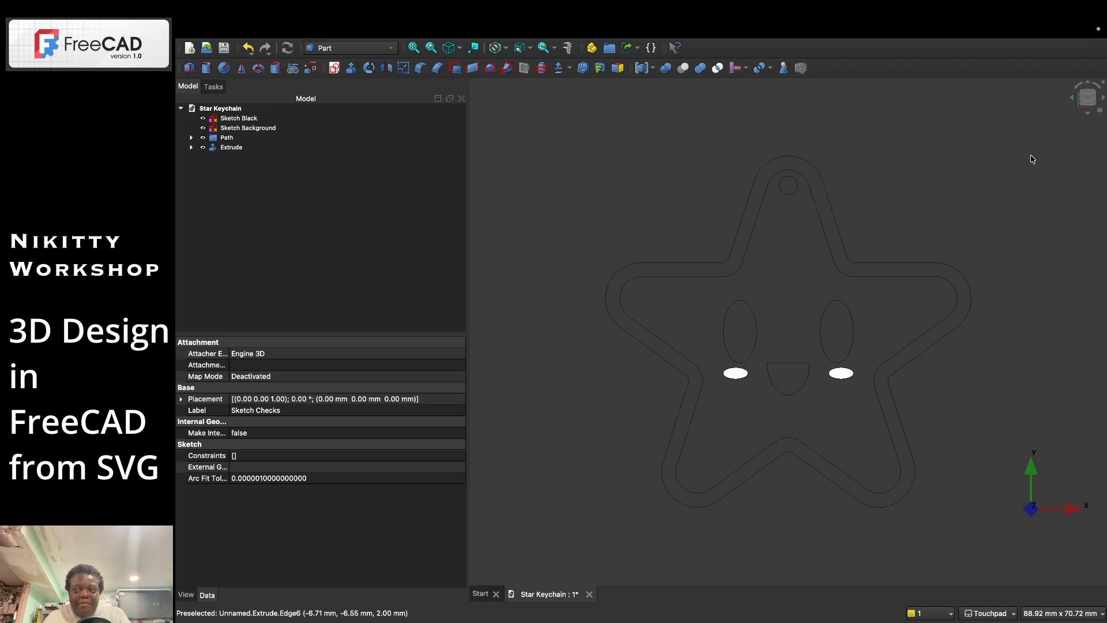
- Examine the height of the extruded cheeks from an angled and a front view, and return to a fitted top view
click(1091, 107)
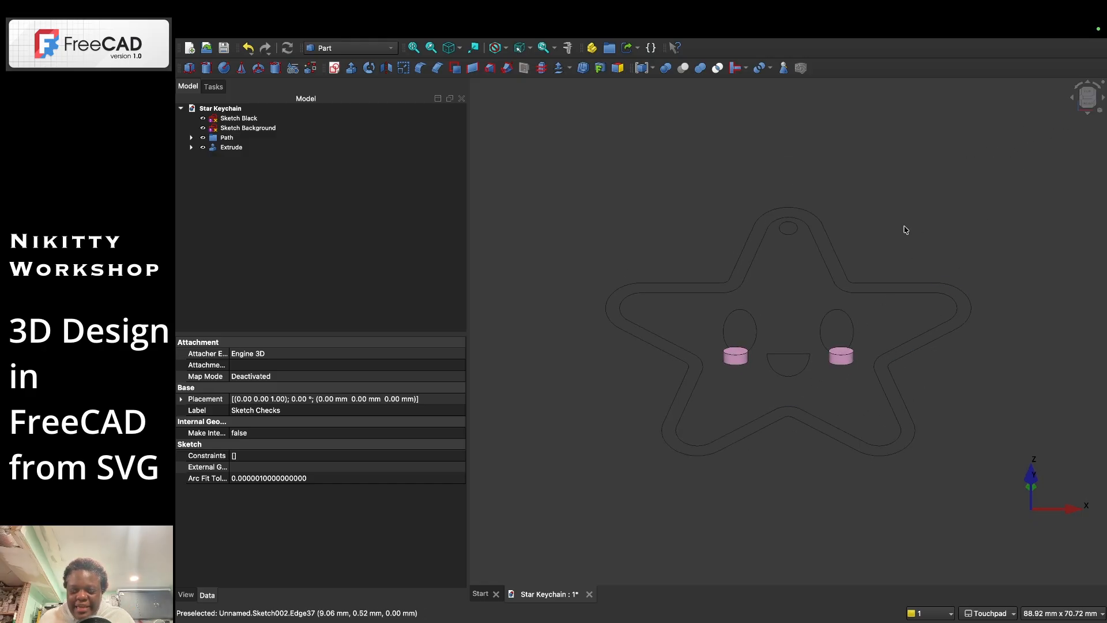
scroll(850, 365, up, 5)
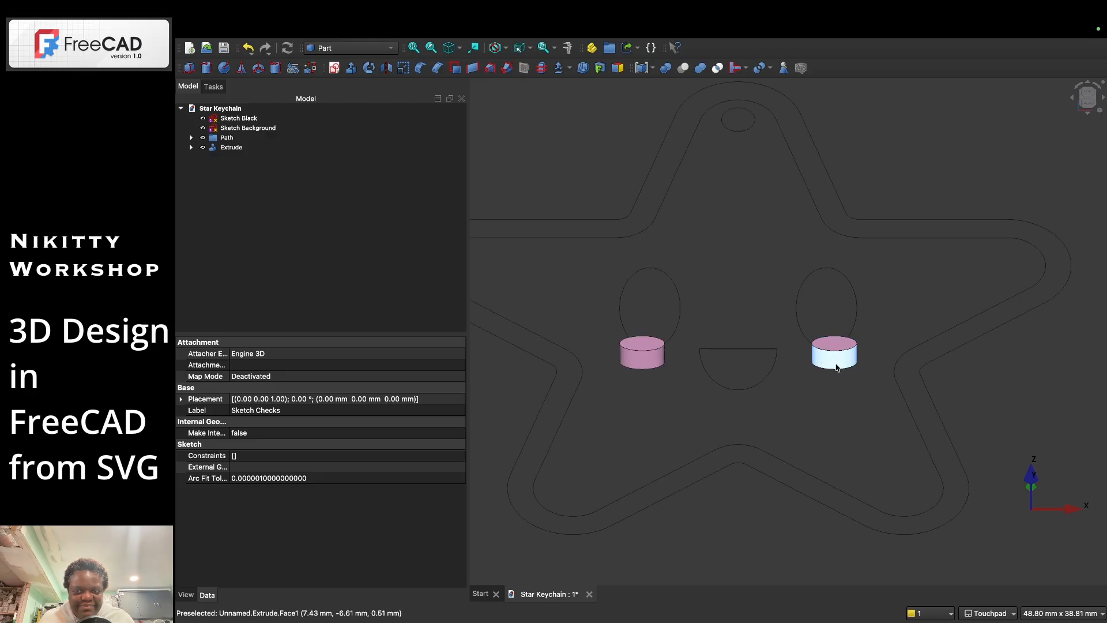
click(1089, 107)
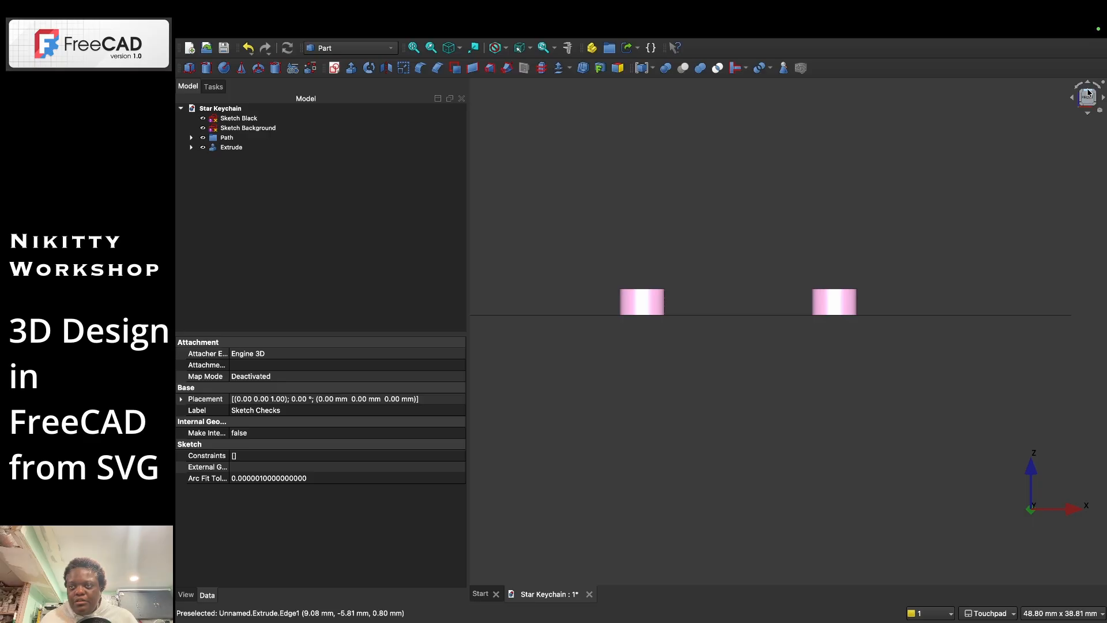
click(1088, 92)
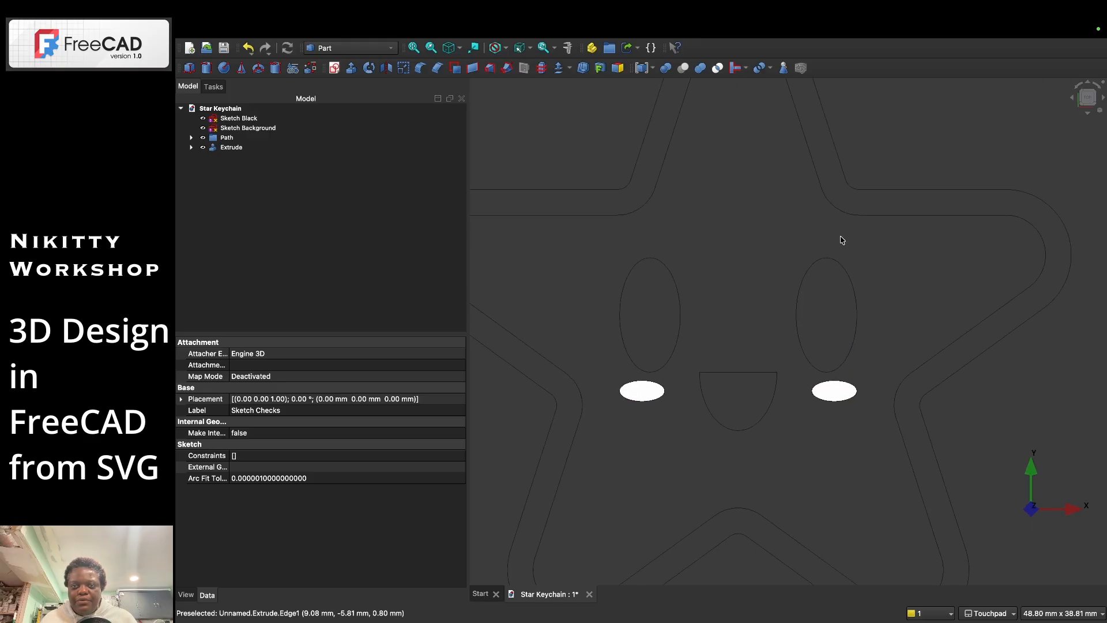
scroll(842, 240, down, 2)
click(1101, 110)
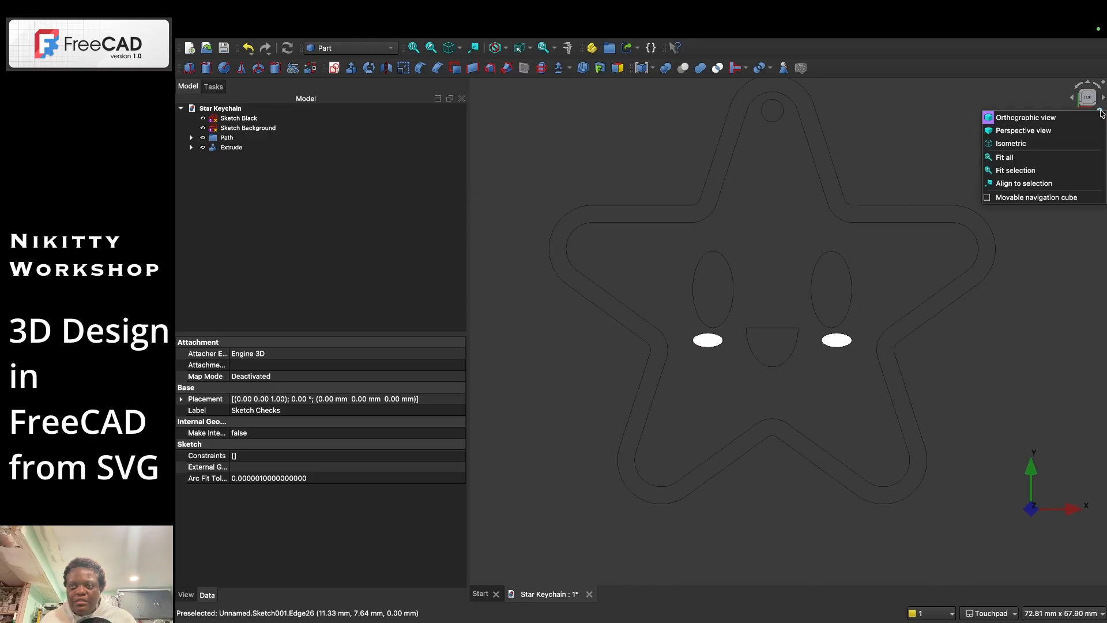
click(1009, 157)
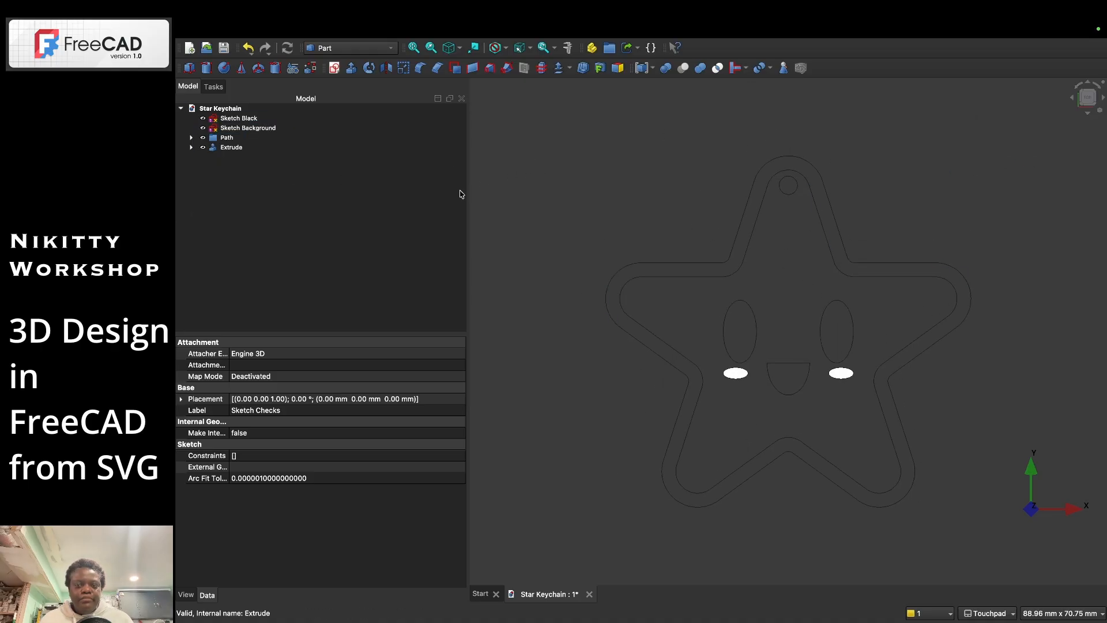
- Extrude Sketch Black, with the star outline, eyes and mouth, 2 mm along its normal as a solid
click(247, 128)
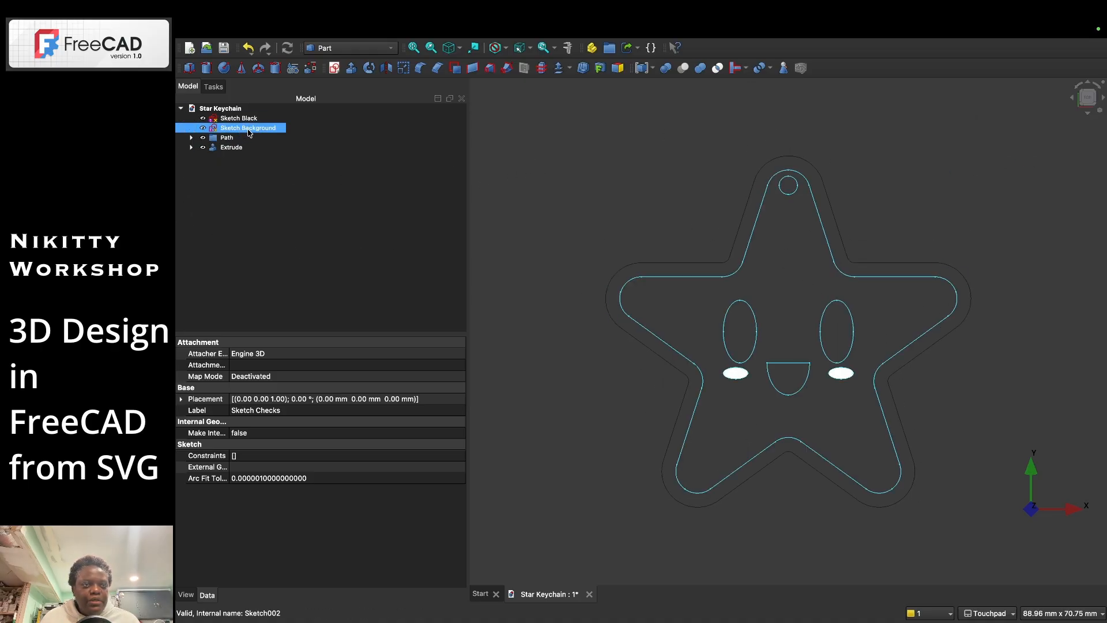
click(261, 119)
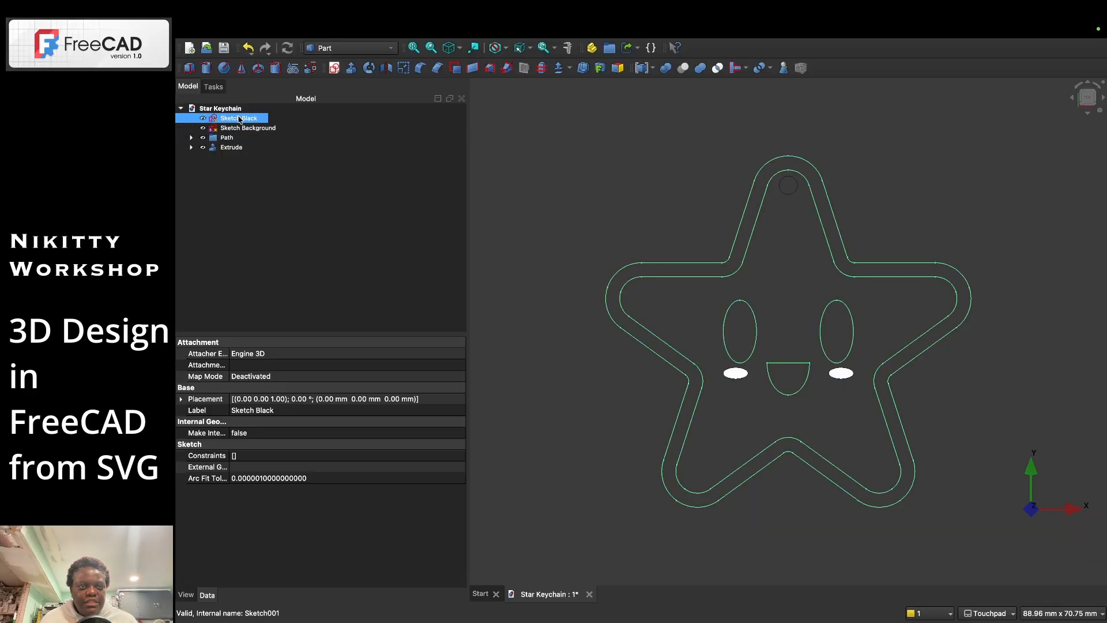
click(351, 68)
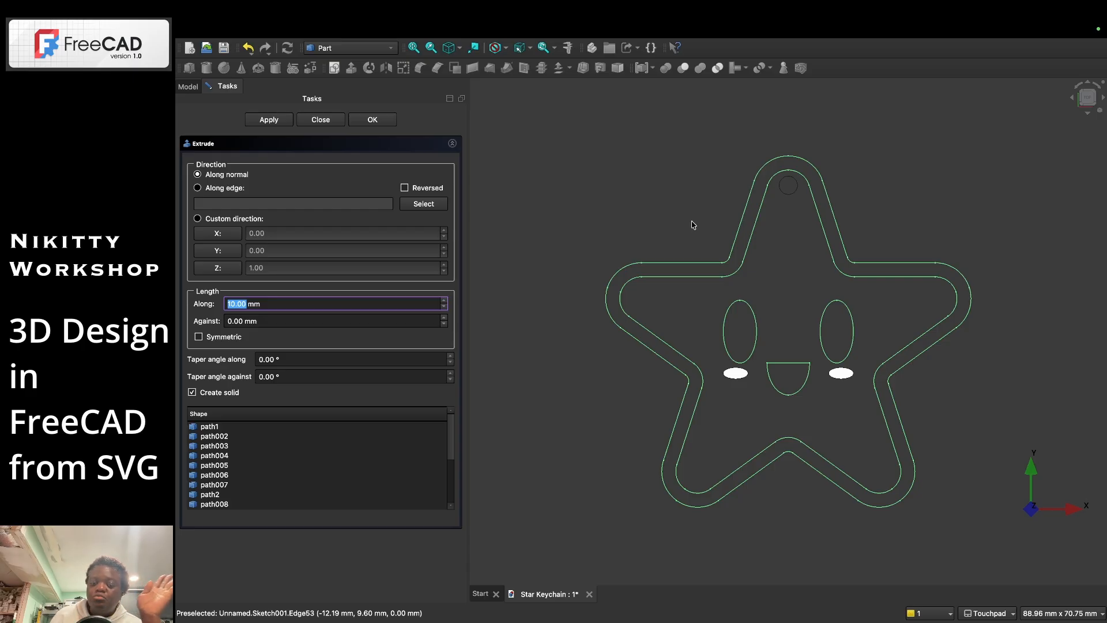
text(2)
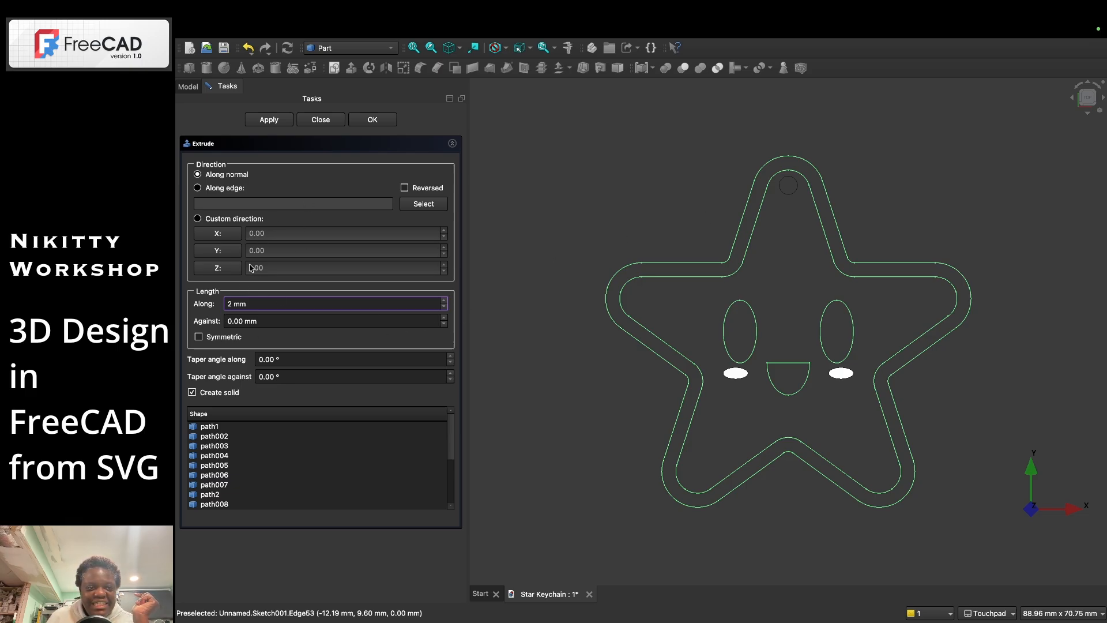
click(373, 119)
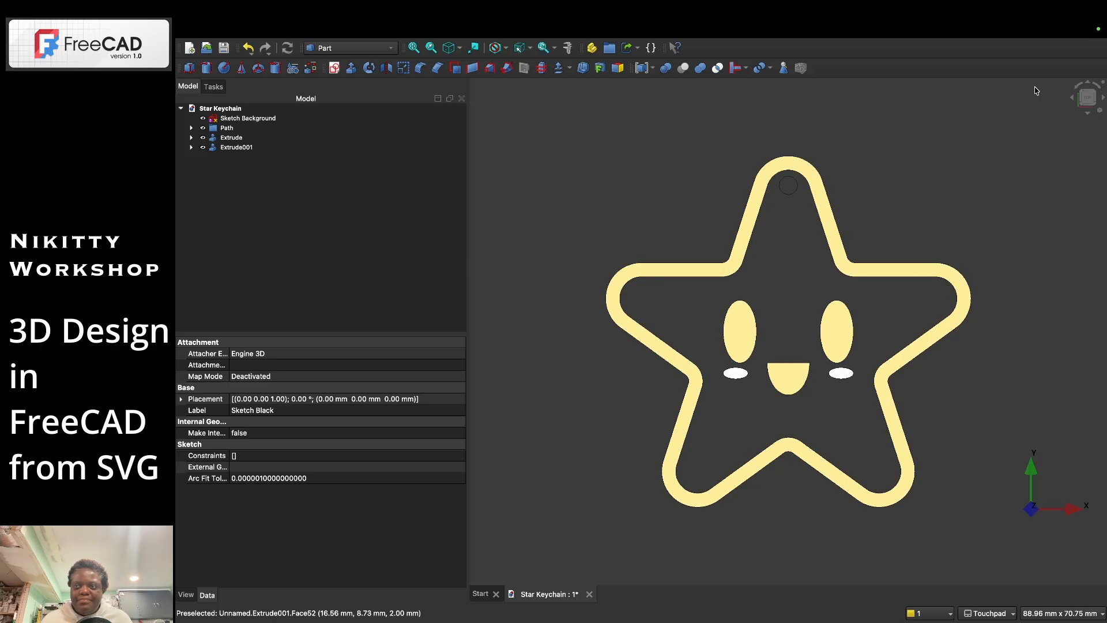
click(1088, 105)
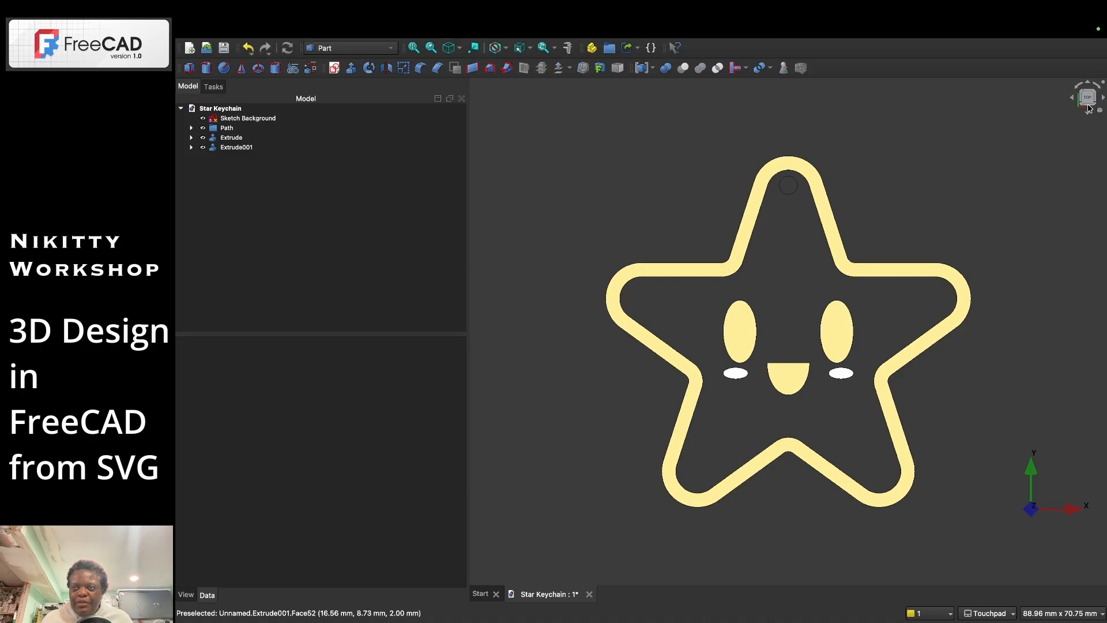
- Examine the height of the extruded outline, eyes, mouth and cheeks from an angled and a front view, and return to the top view
click(1088, 105)
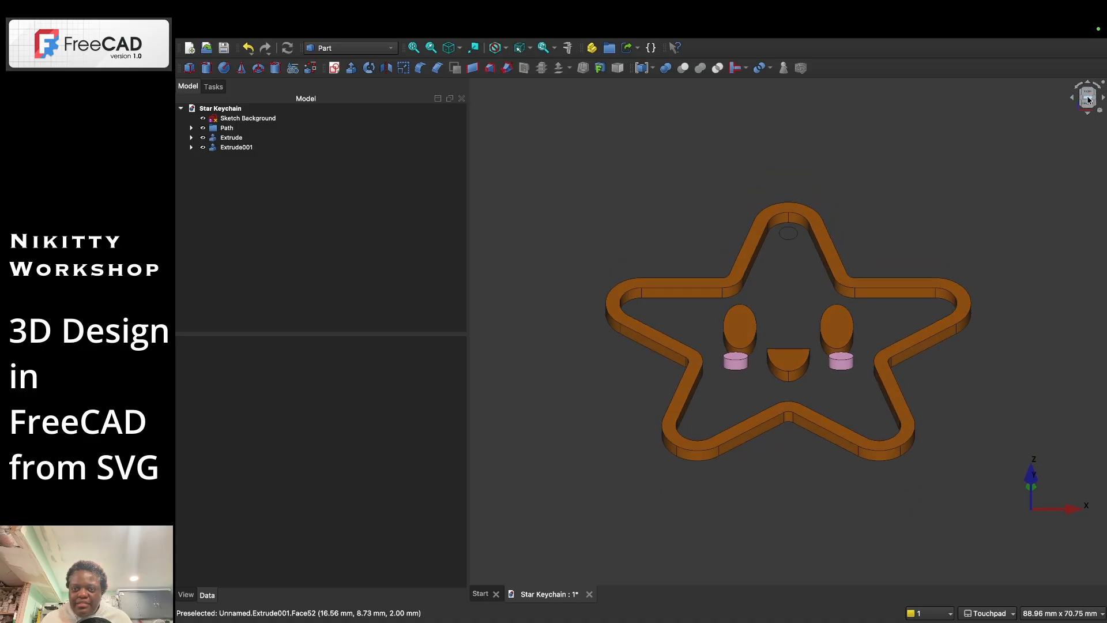
click(1088, 108)
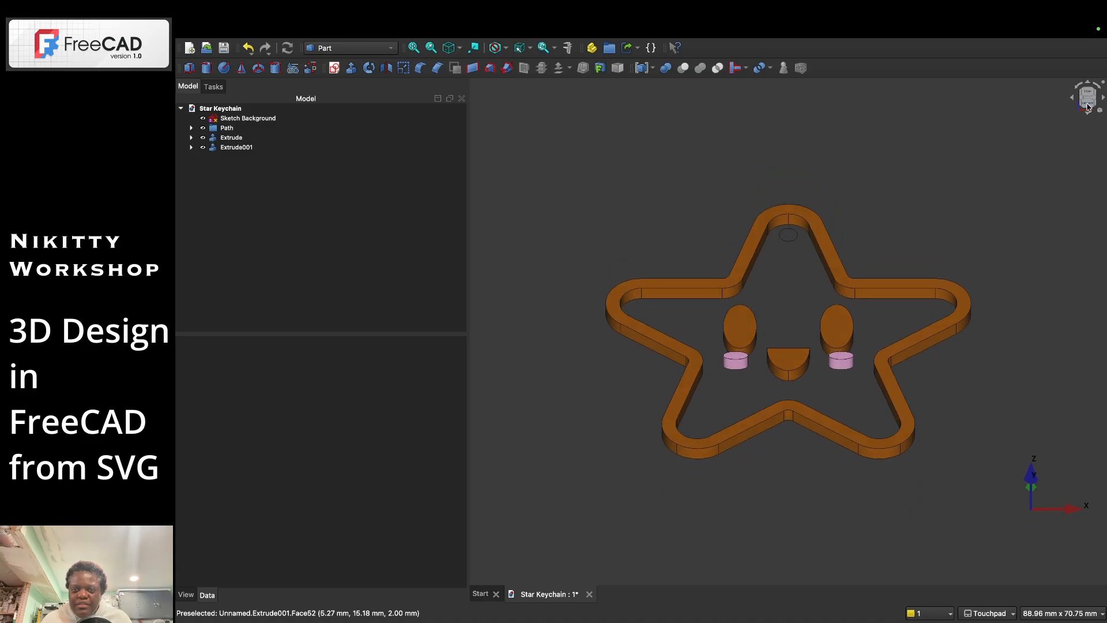
click(1088, 107)
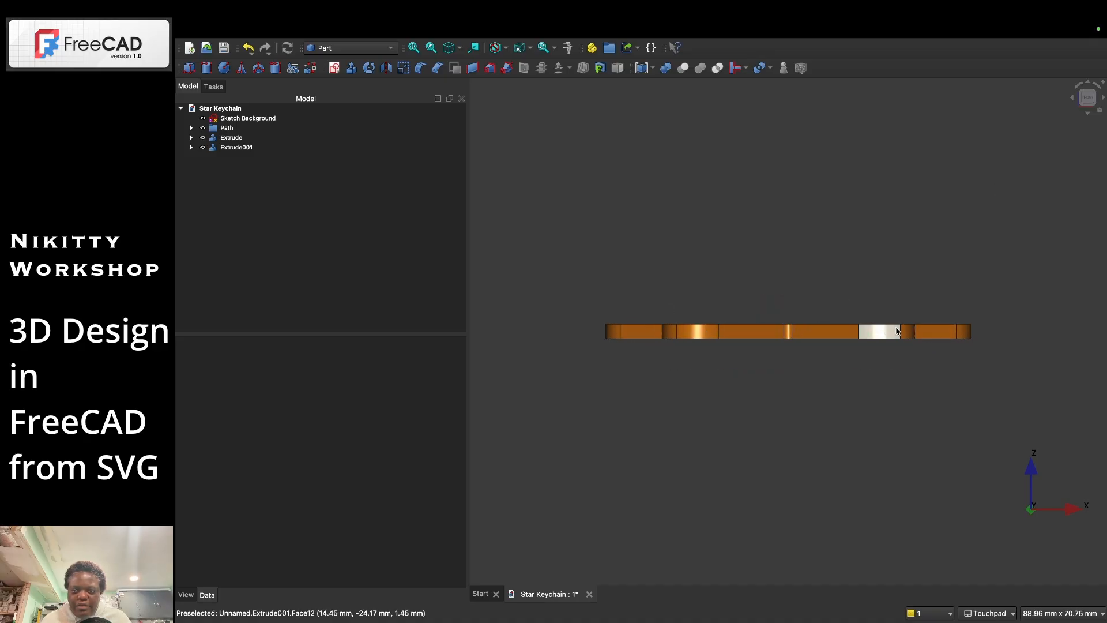
click(1090, 92)
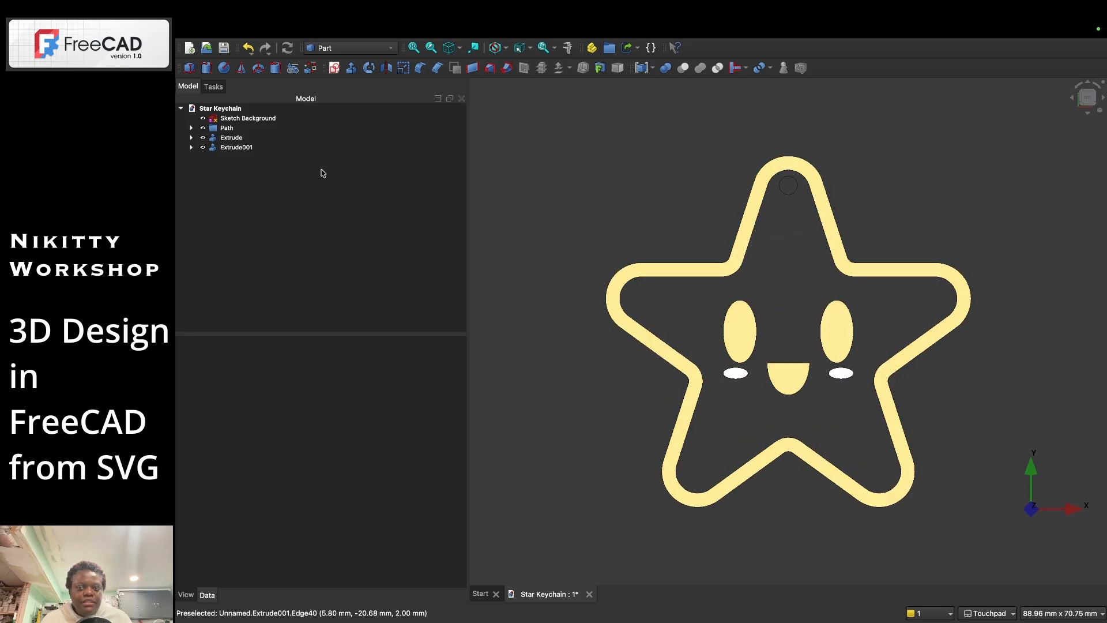
- Rename the extrusion made from the cheeks sketch as Extrude Cheeks
click(243, 119)
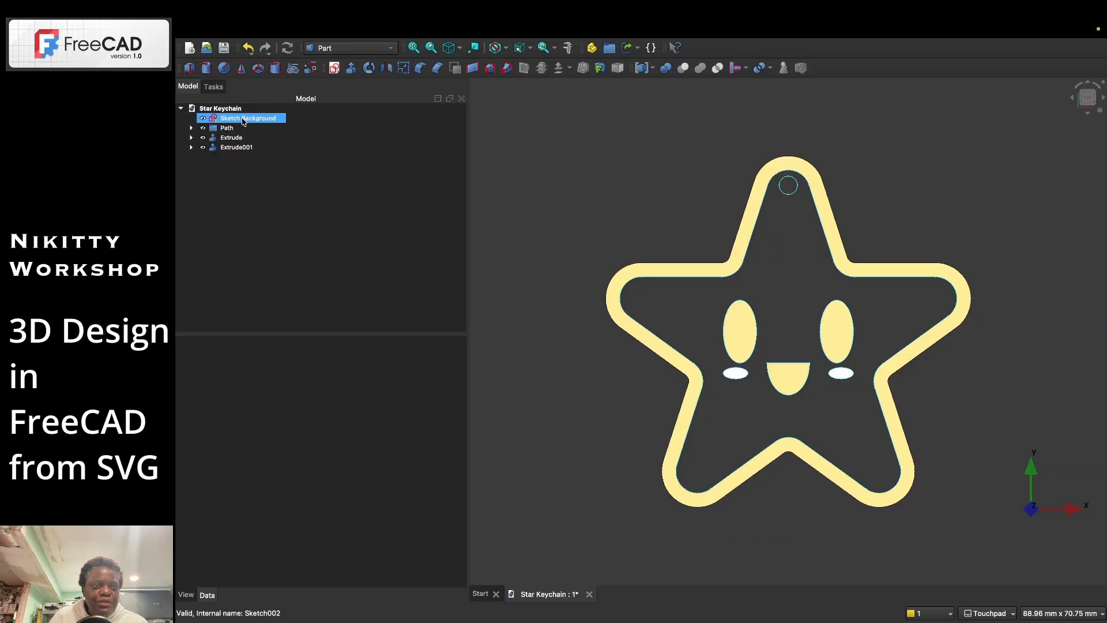
click(209, 139)
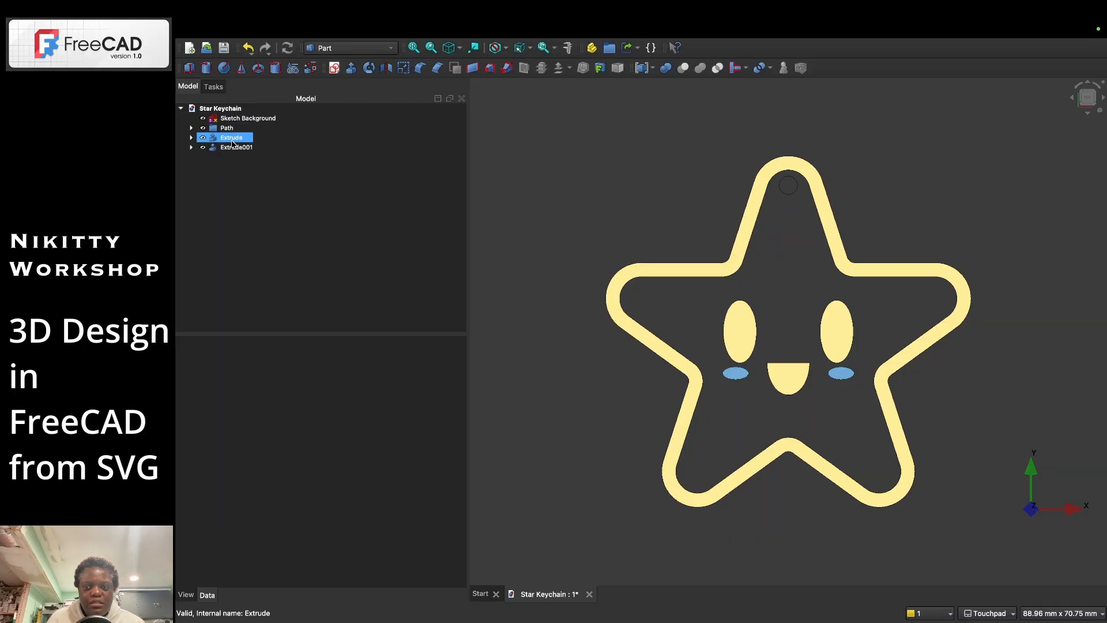
click(235, 130)
click(237, 140)
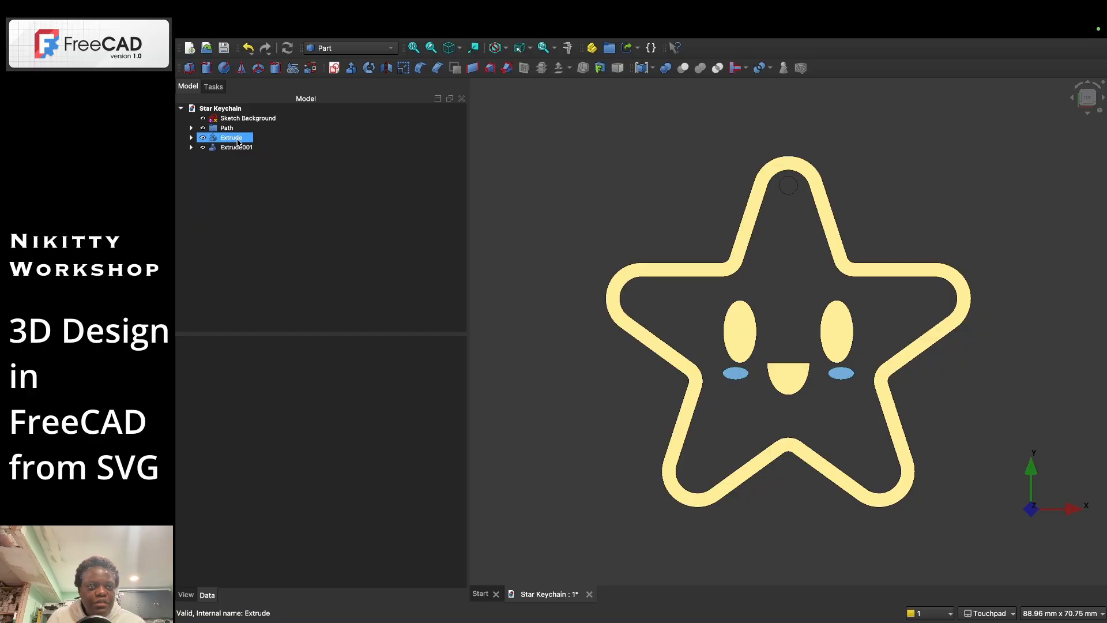
right_click(237, 140)
click(227, 136)
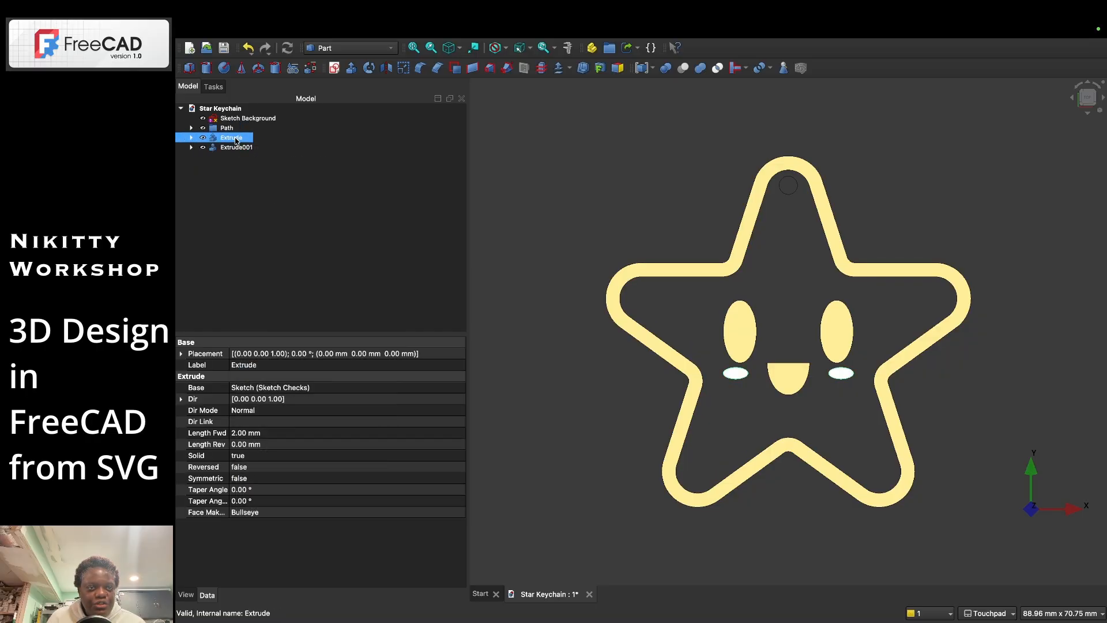
ctrl+click(237, 147)
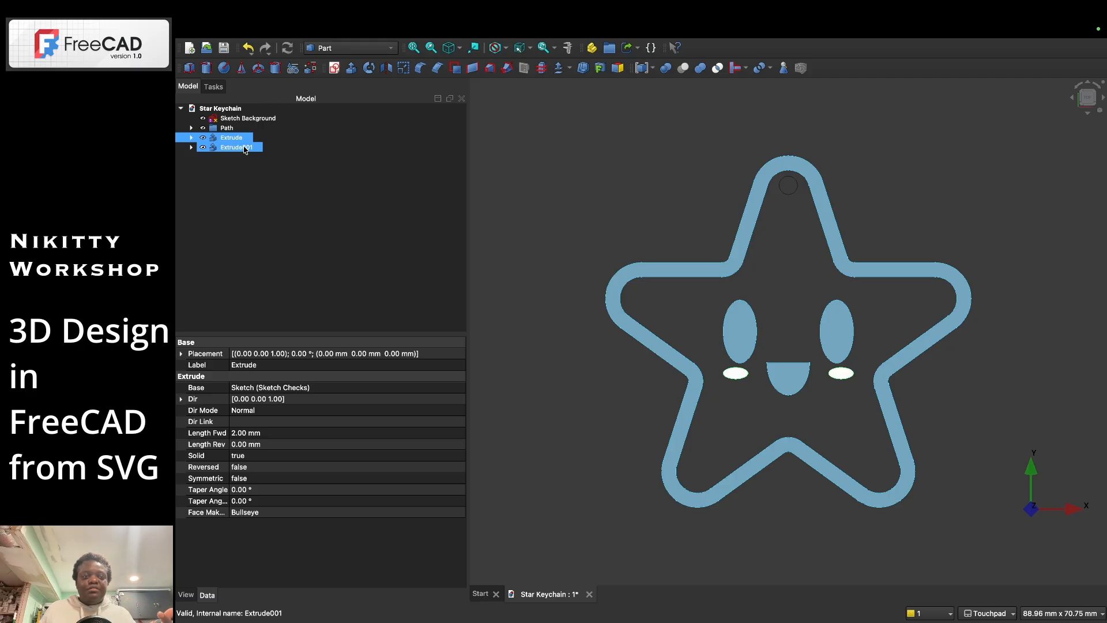
click(229, 141)
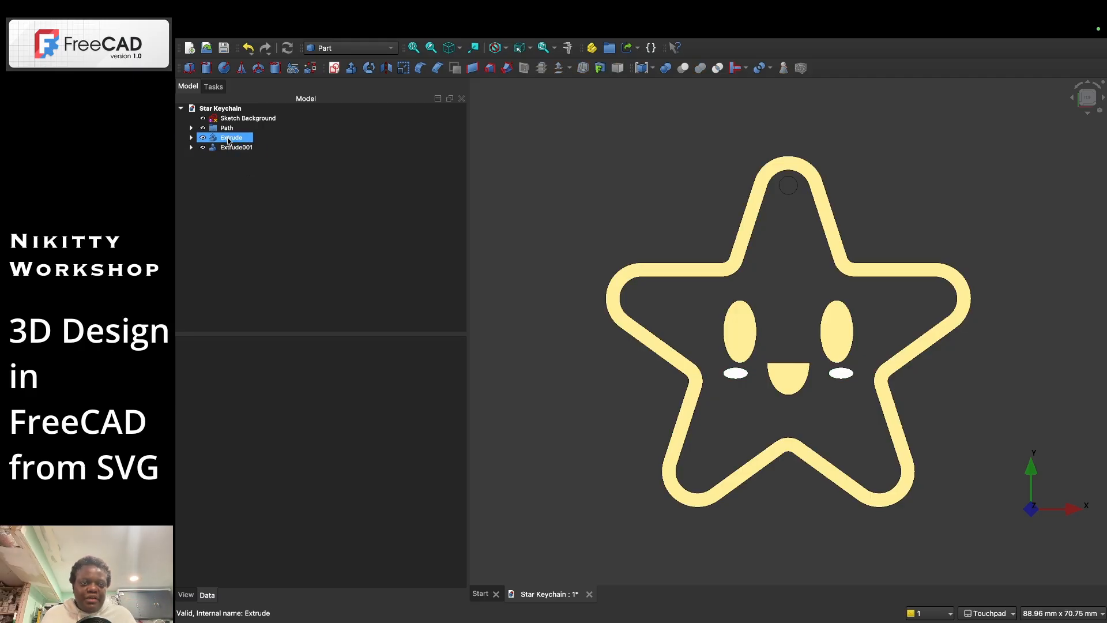
right_click(238, 141)
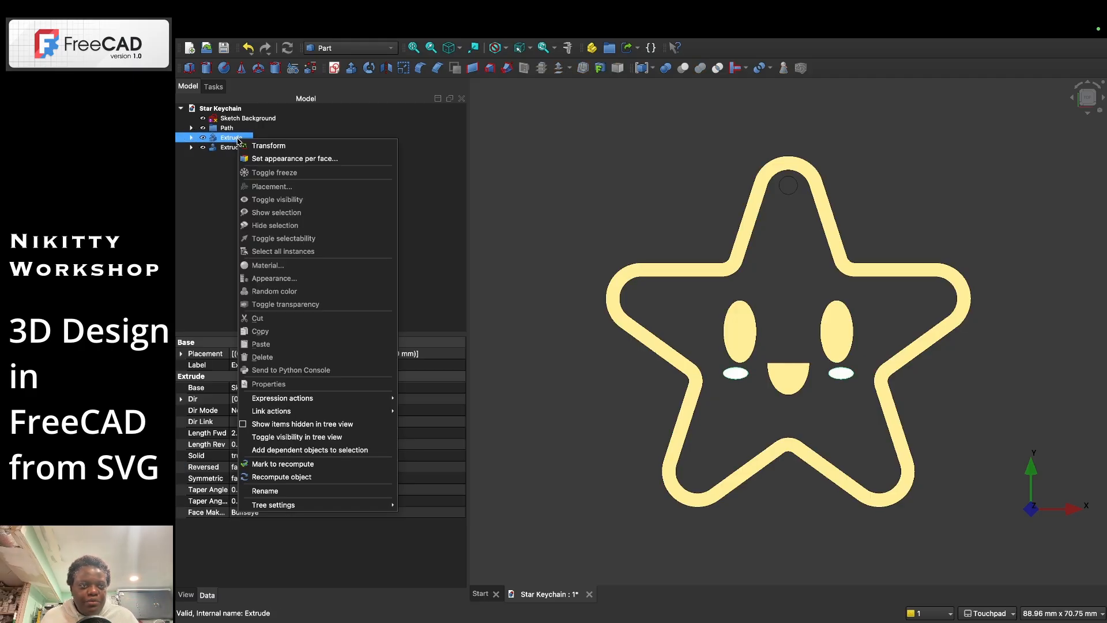
click(295, 491)
click(248, 139)
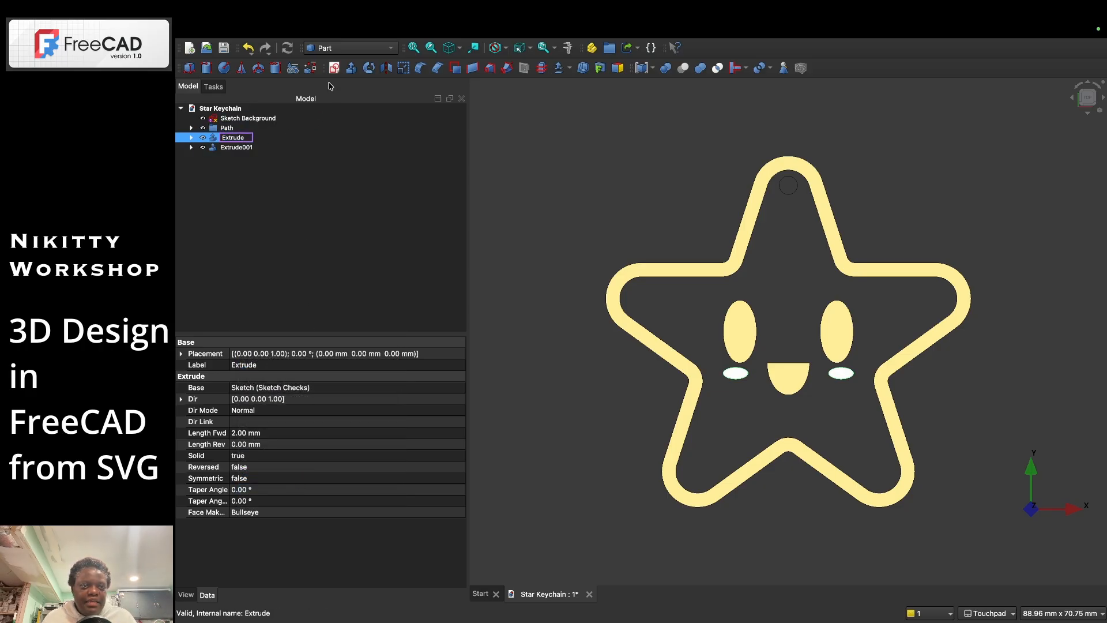
text(Che)
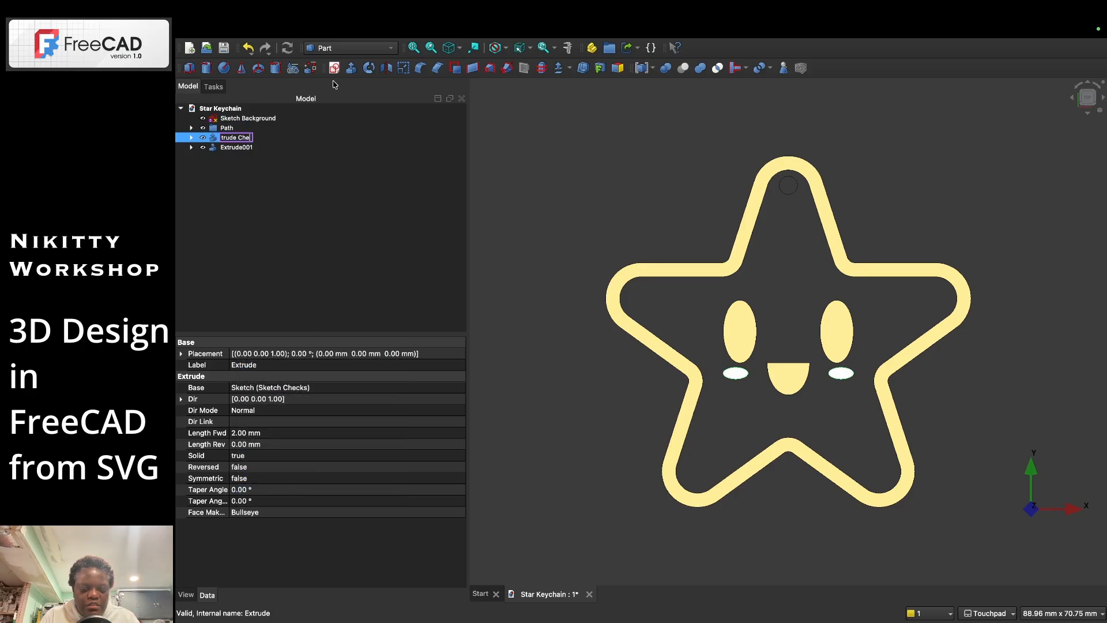
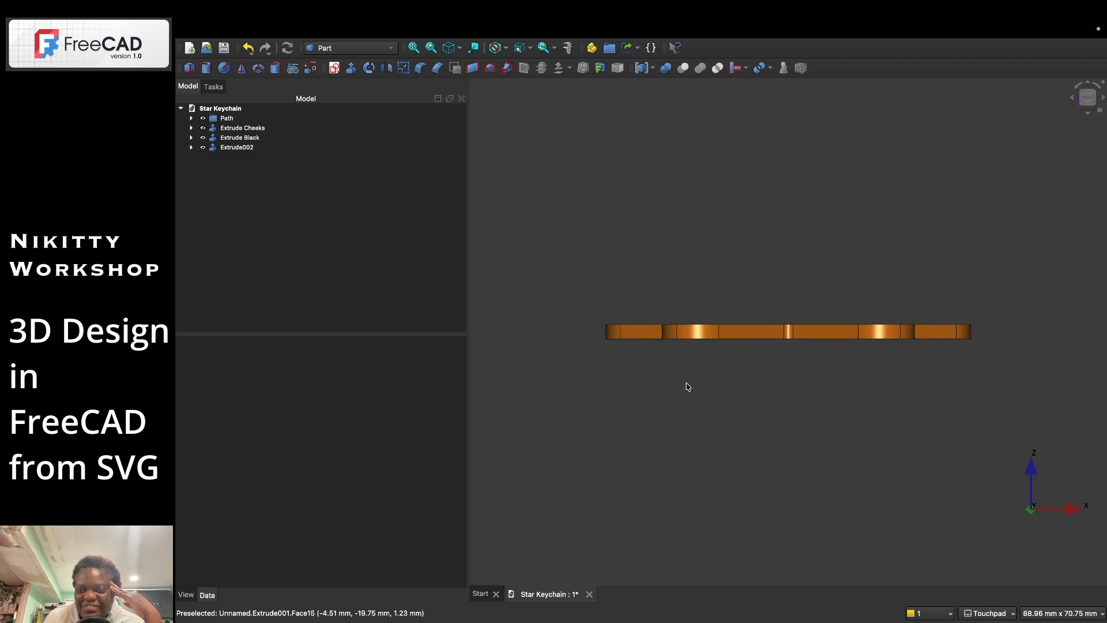
- Hide the extrusion made from Sketch Background and rename it as Extrude Background
click(1089, 95)
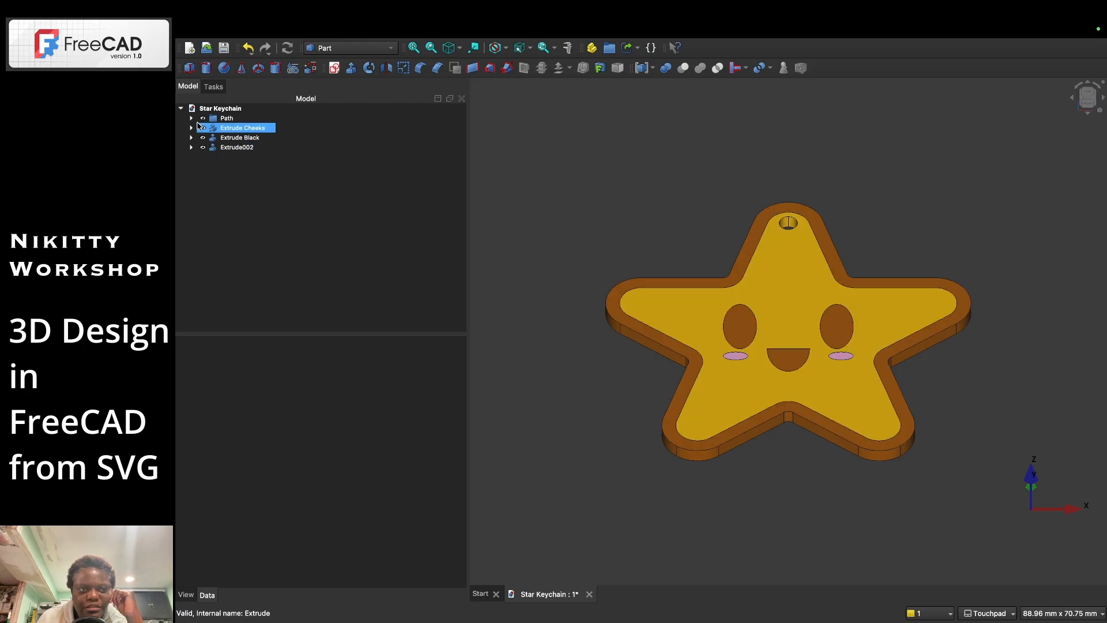
click(203, 148)
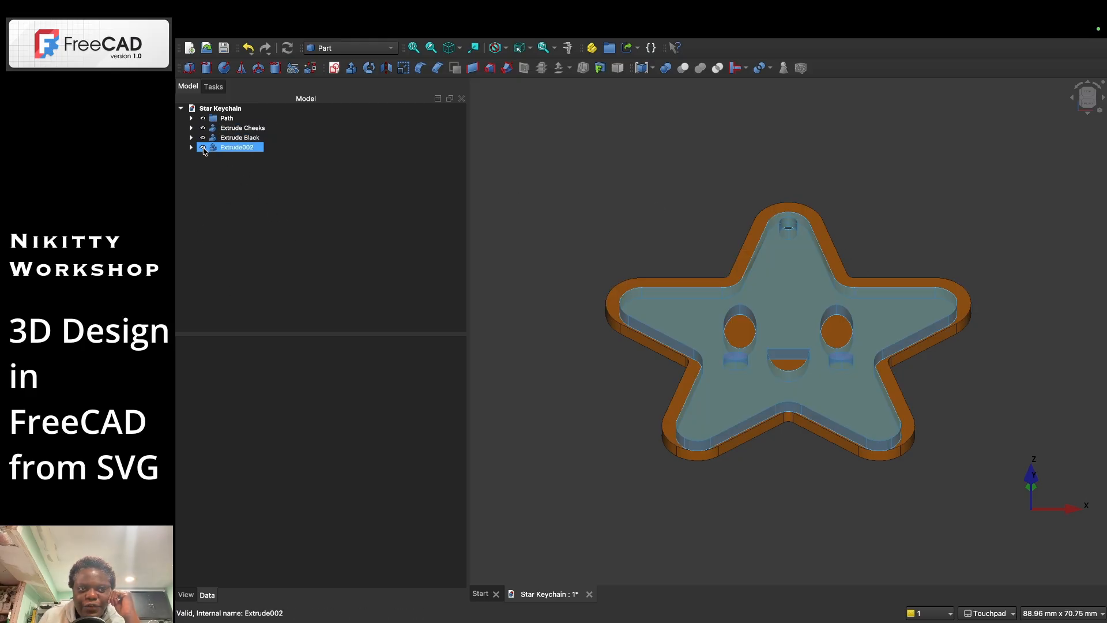
click(203, 147)
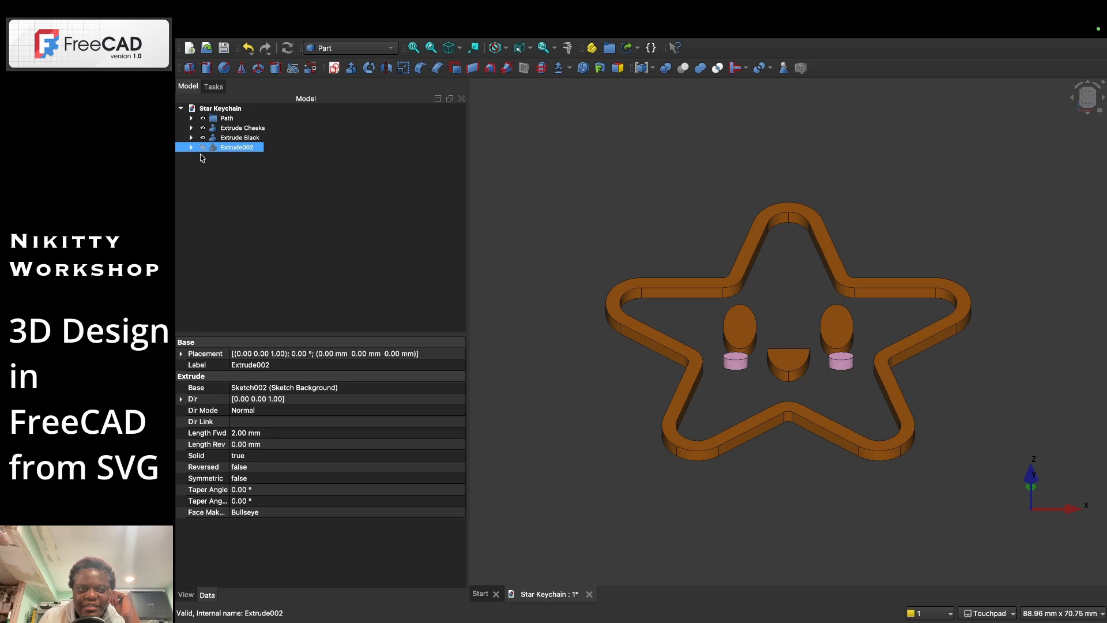
right_click(252, 150)
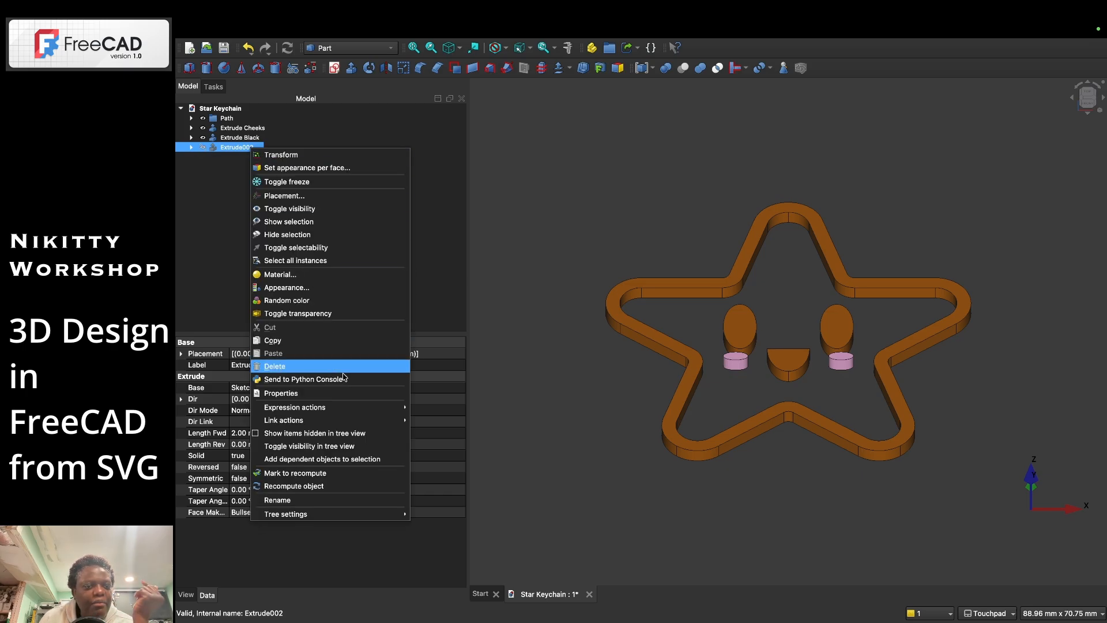
click(311, 501)
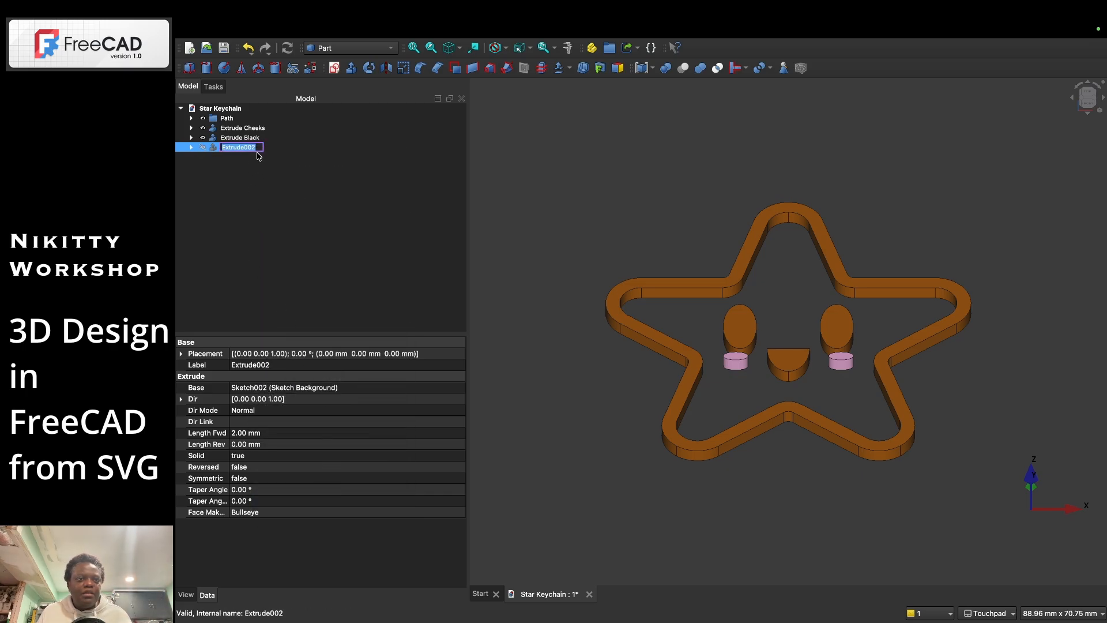
click(262, 146)
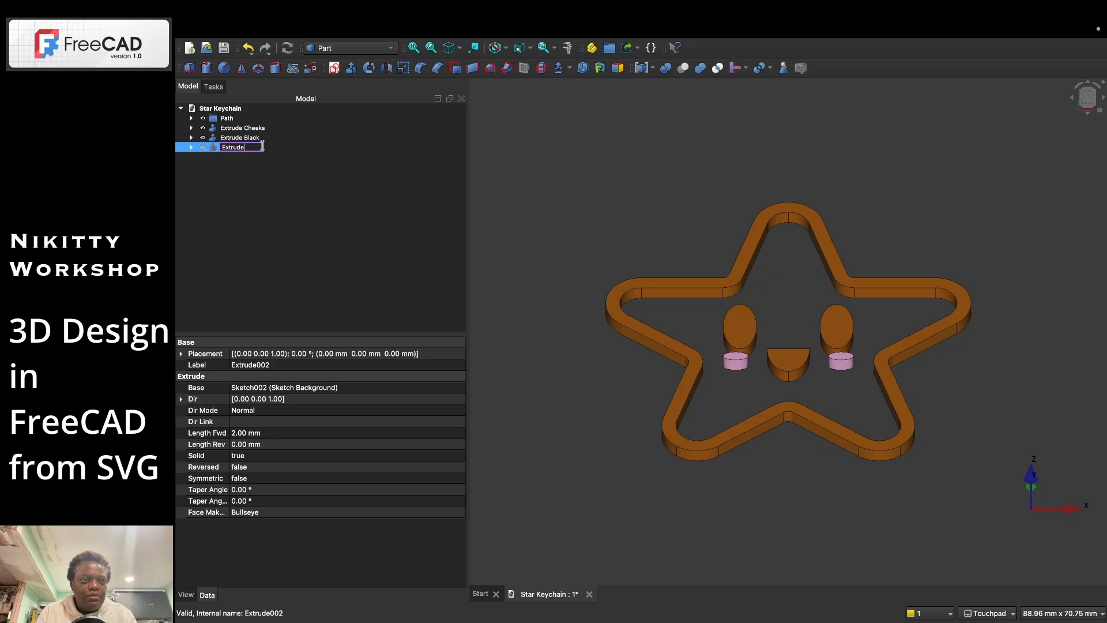
text(Extrude Background)
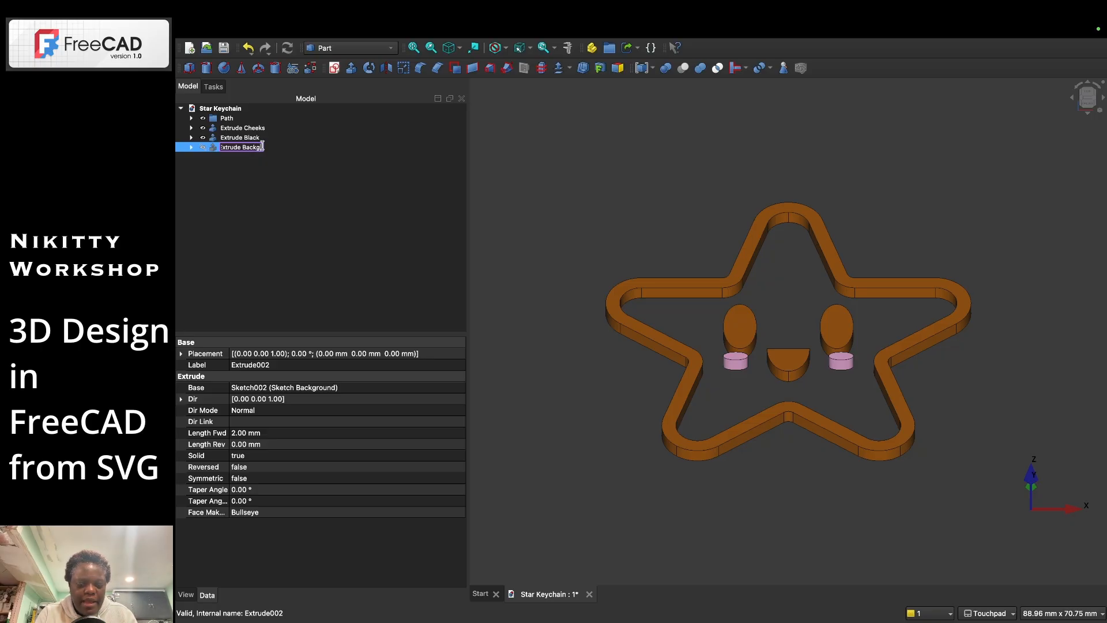
key(Return)
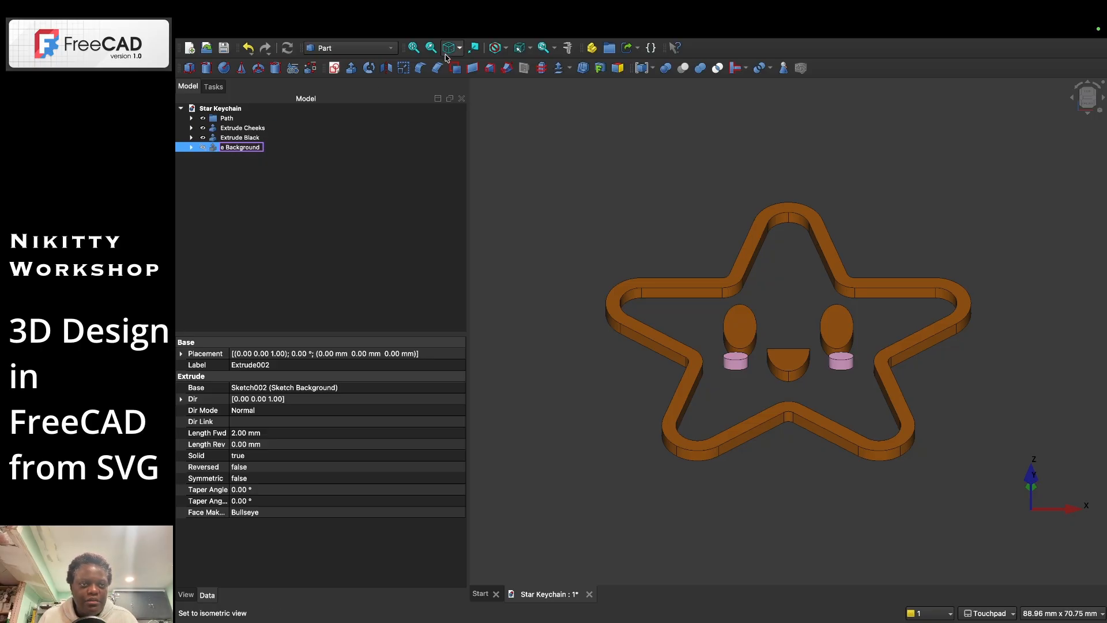
click(283, 238)
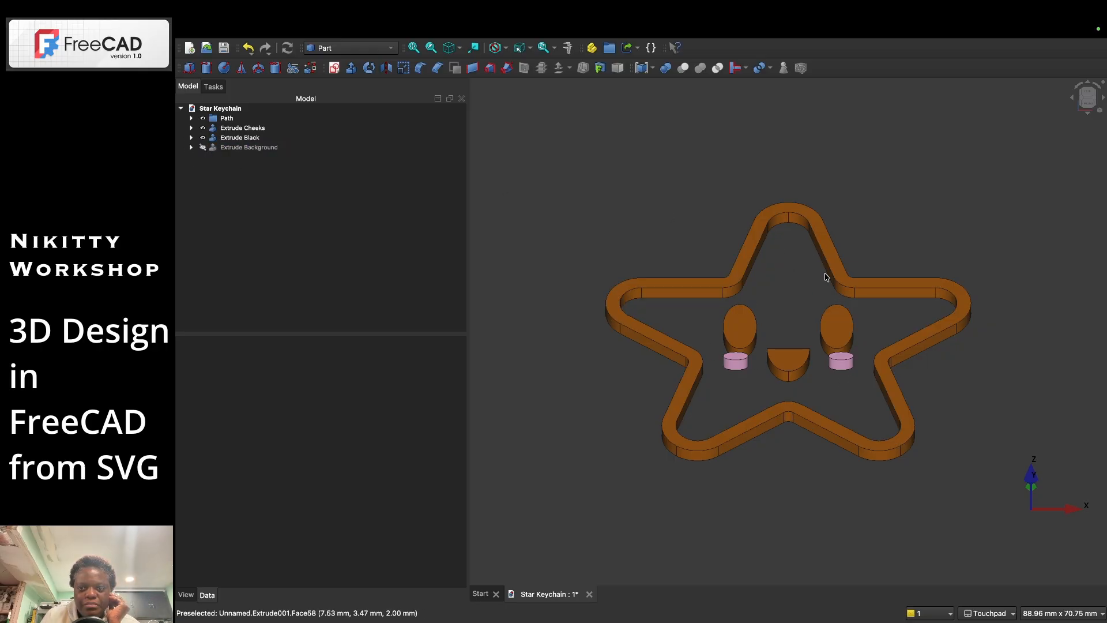
- Show Extrude Background again and toggle the visibility of Extrude Black and Extrude Cheeks to compare the parts, leaving all three shown
click(207, 150)
click(205, 148)
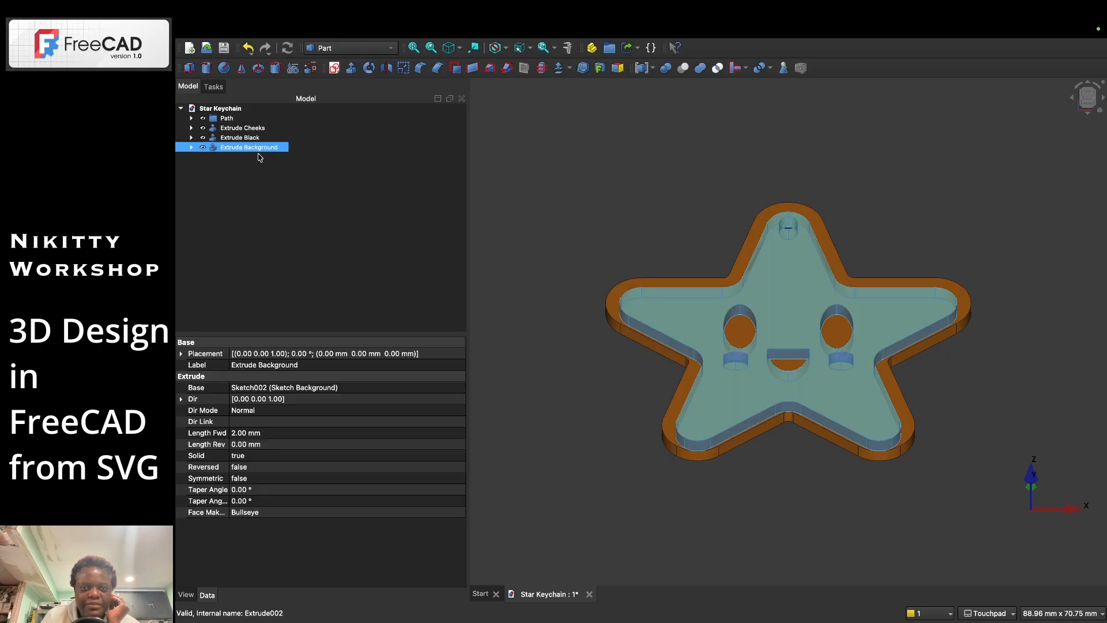
click(203, 139)
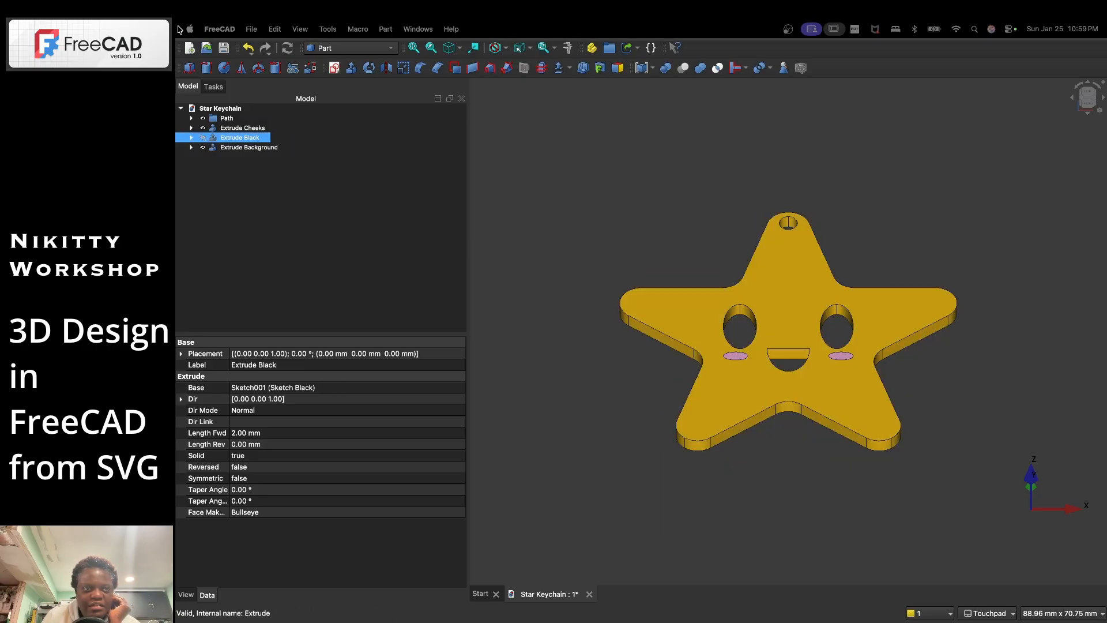
click(204, 139)
click(203, 128)
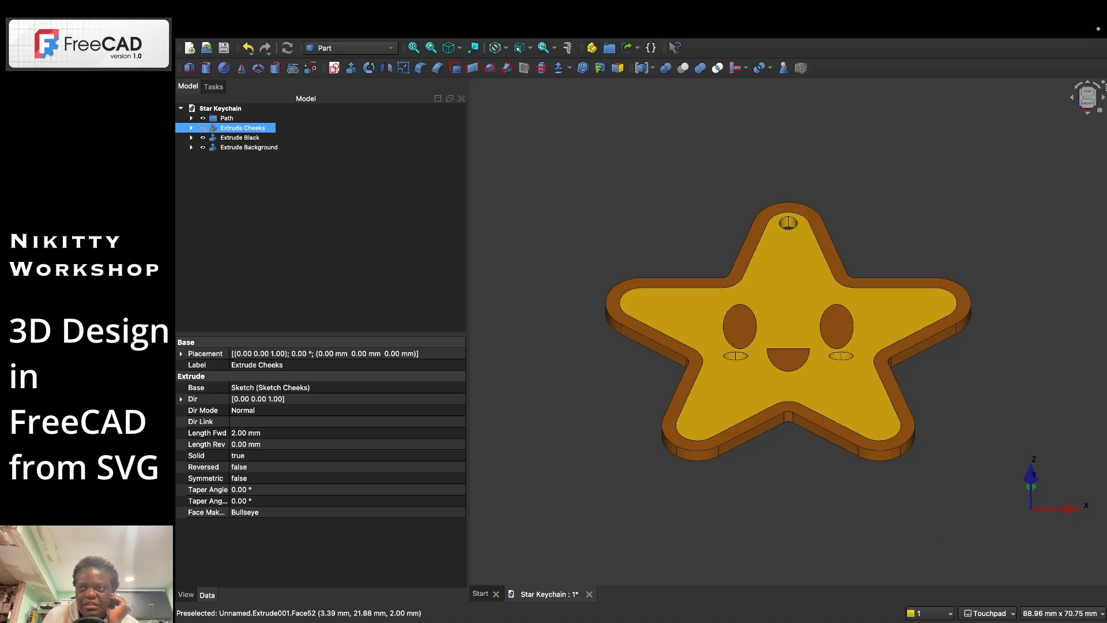
click(1089, 97)
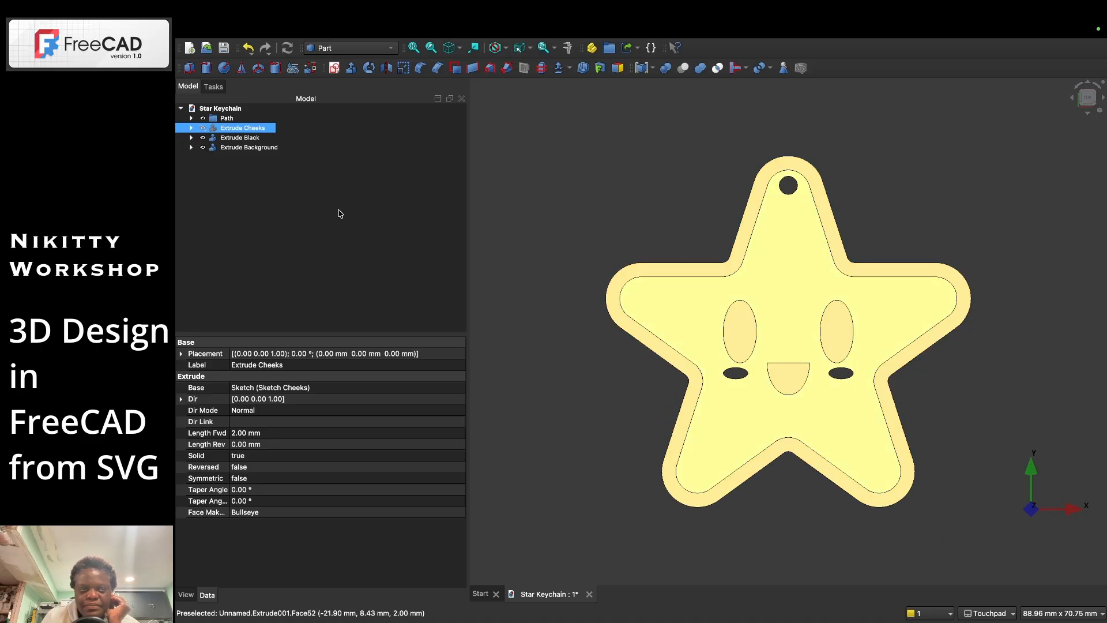
click(204, 129)
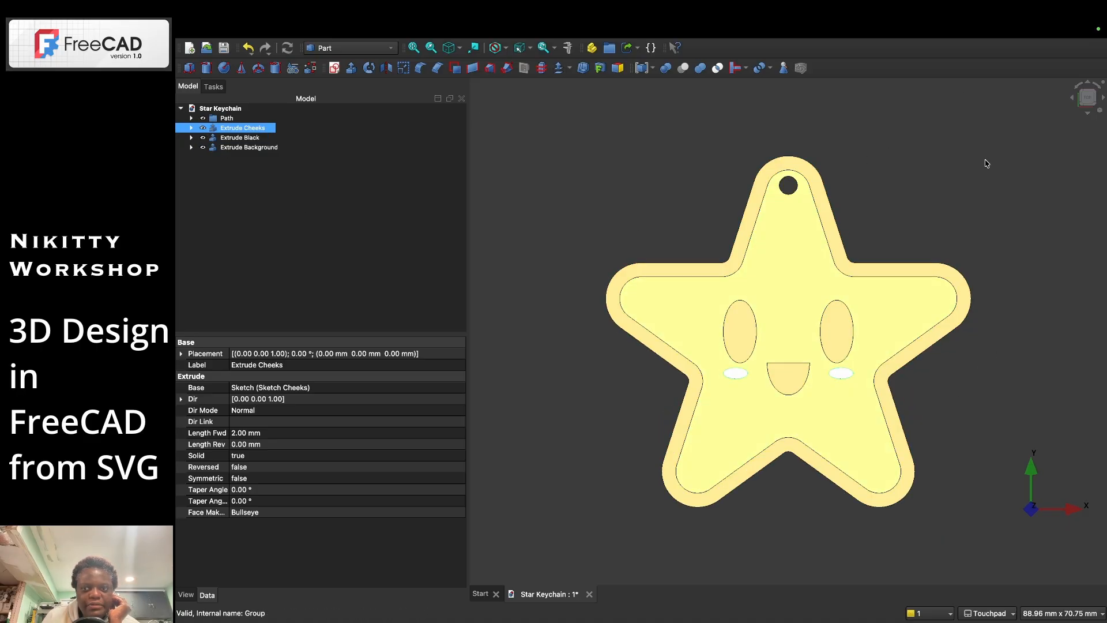
click(964, 161)
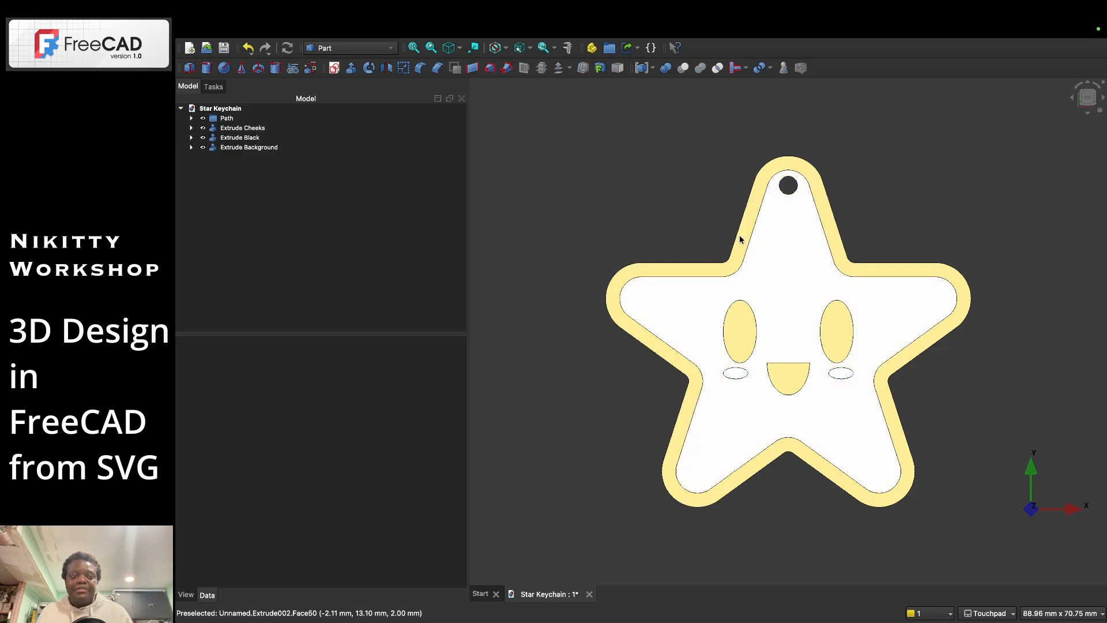
- Select the Extrude Cheeks, Extrude Black and Extrude Background solids together and open the export dialog for them
click(236, 128)
click(975, 168)
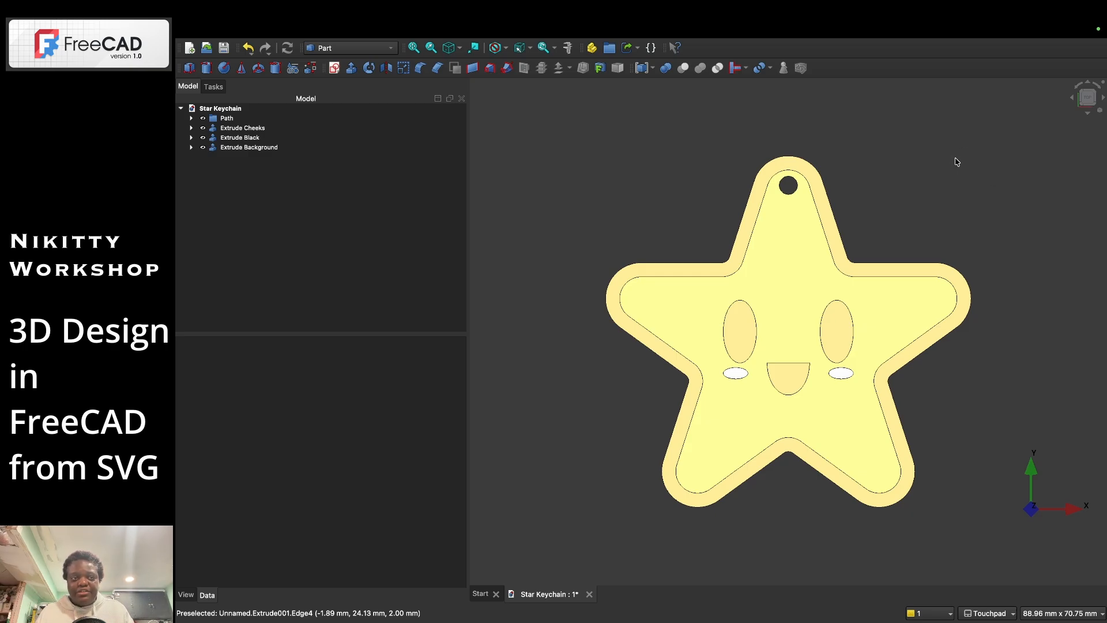
click(226, 128)
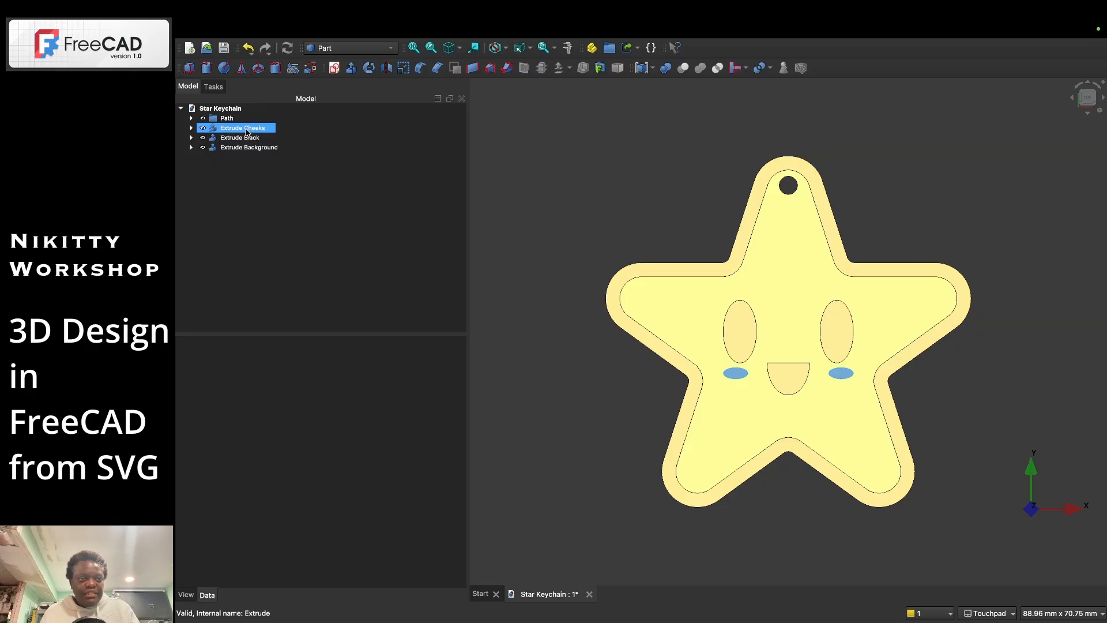
shift+click(248, 148)
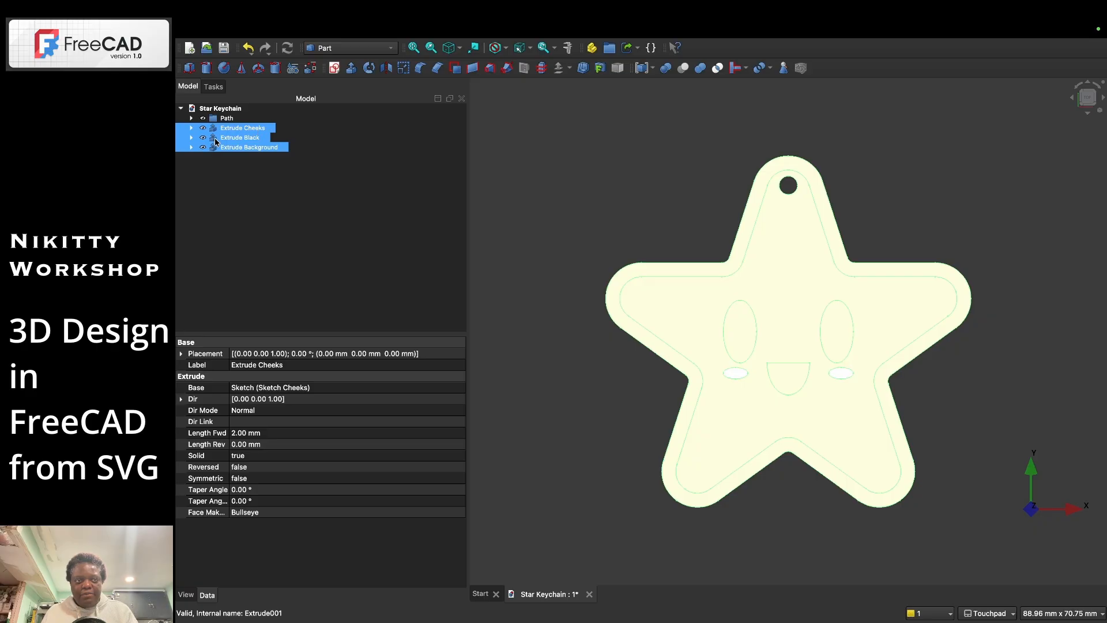
ctrl+click(281, 108)
ctrl+click(282, 111)
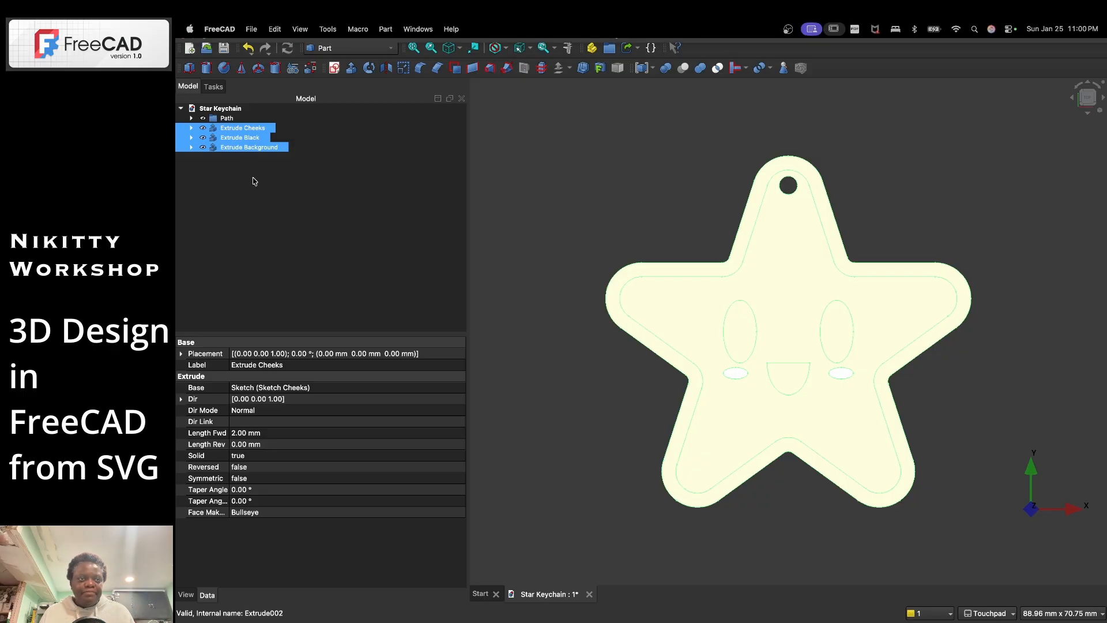
click(252, 29)
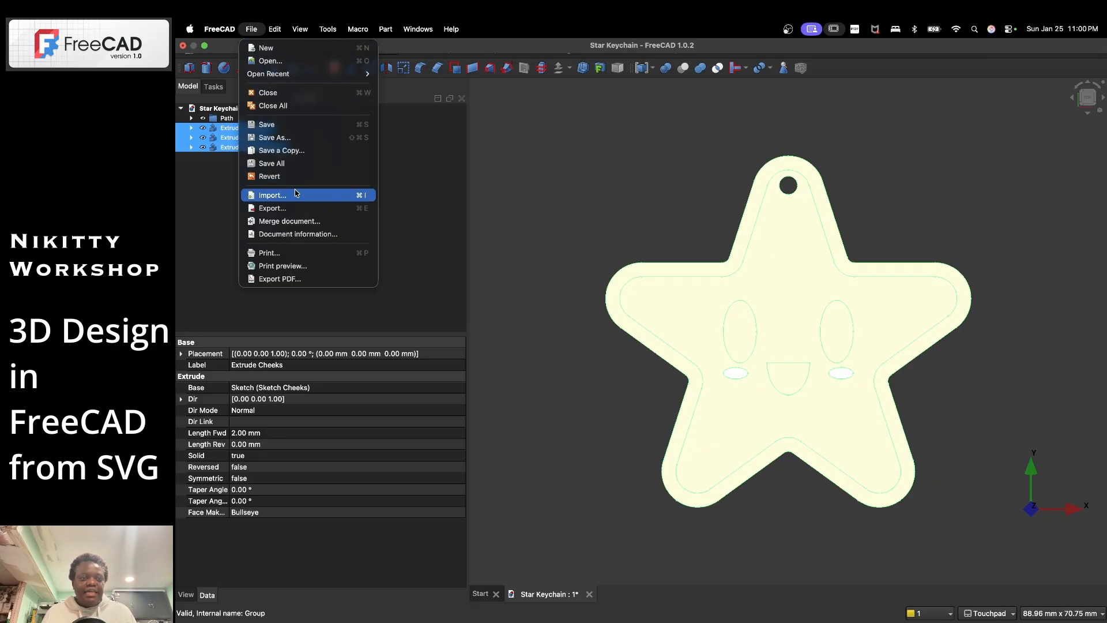
click(283, 209)
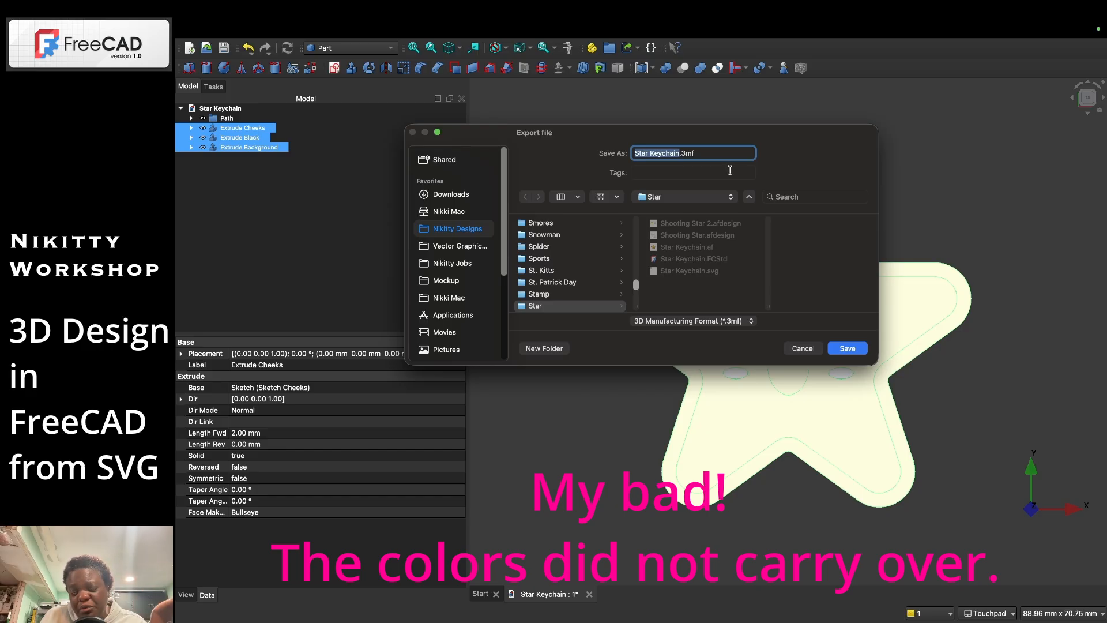
- Export the selection to the Star folder as Star Keychain in 3D Manufacturing Format (.3mf), and save the document
click(752, 321)
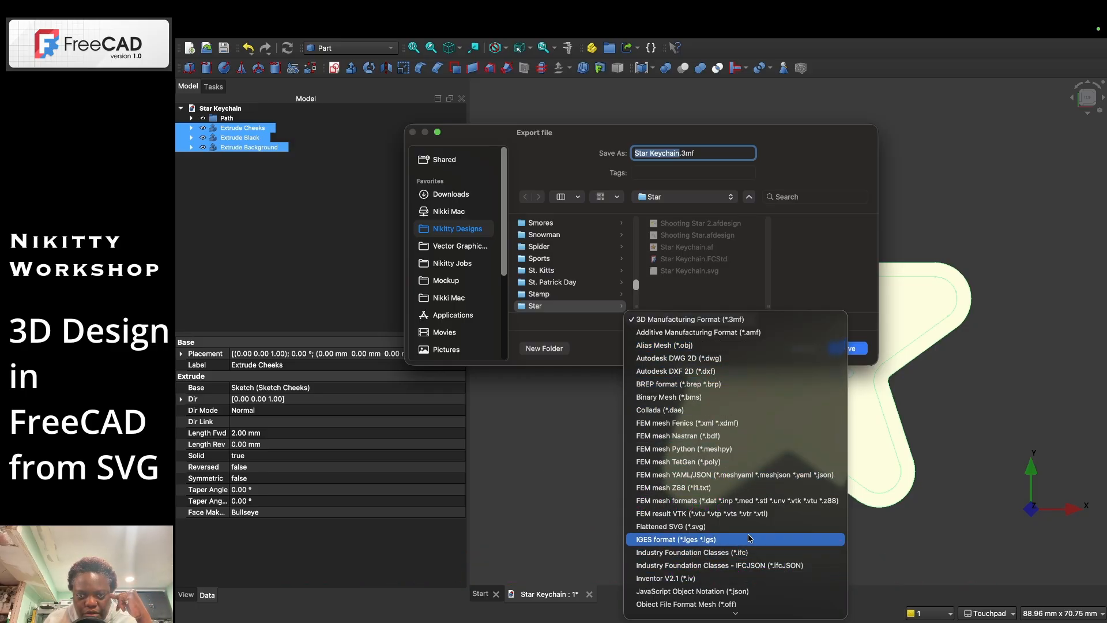
scroll(746, 527, down, 2)
scroll(746, 526, down, 5)
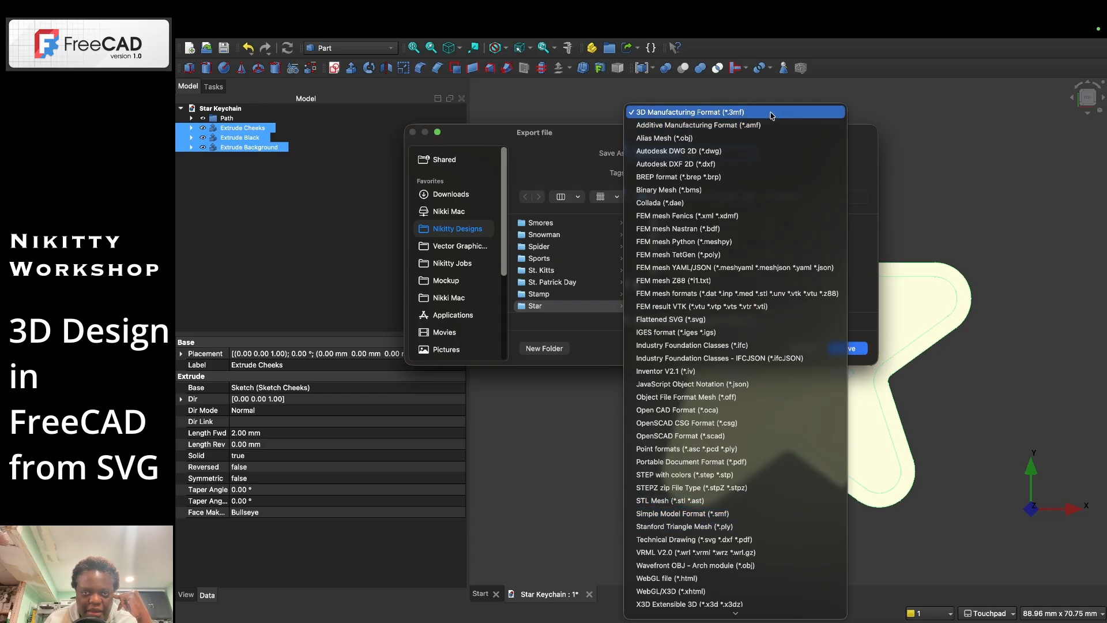
click(593, 356)
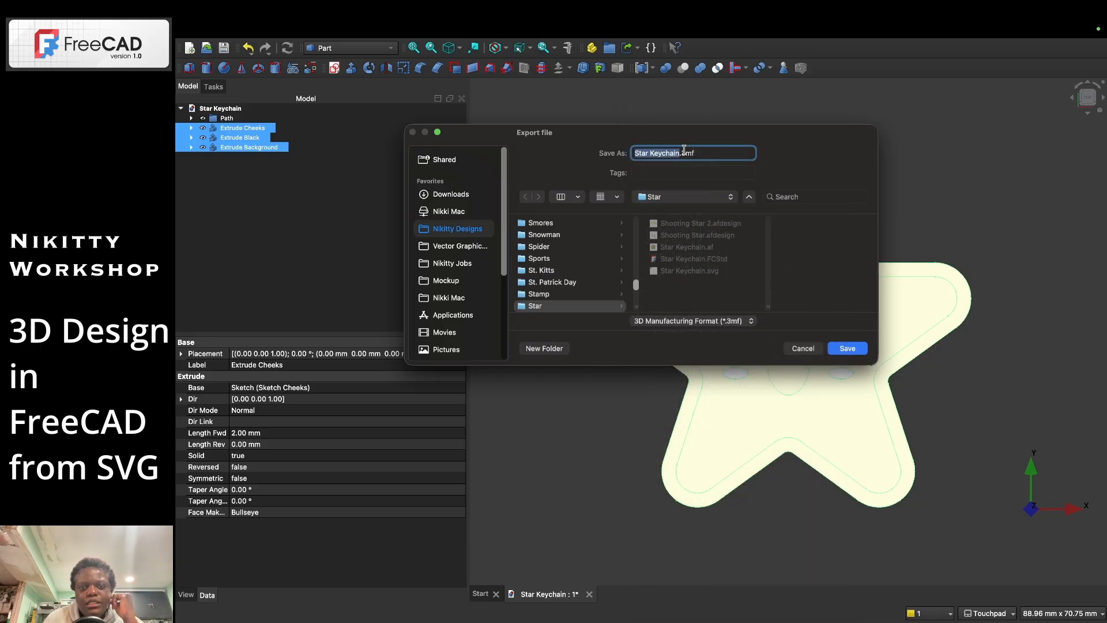
click(847, 348)
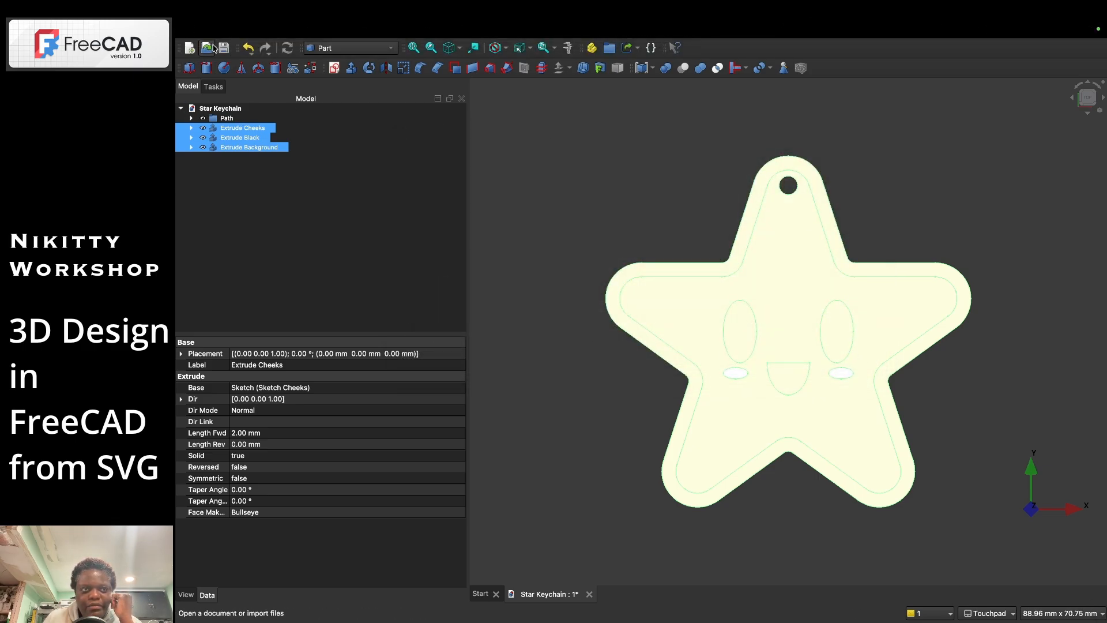
click(229, 52)
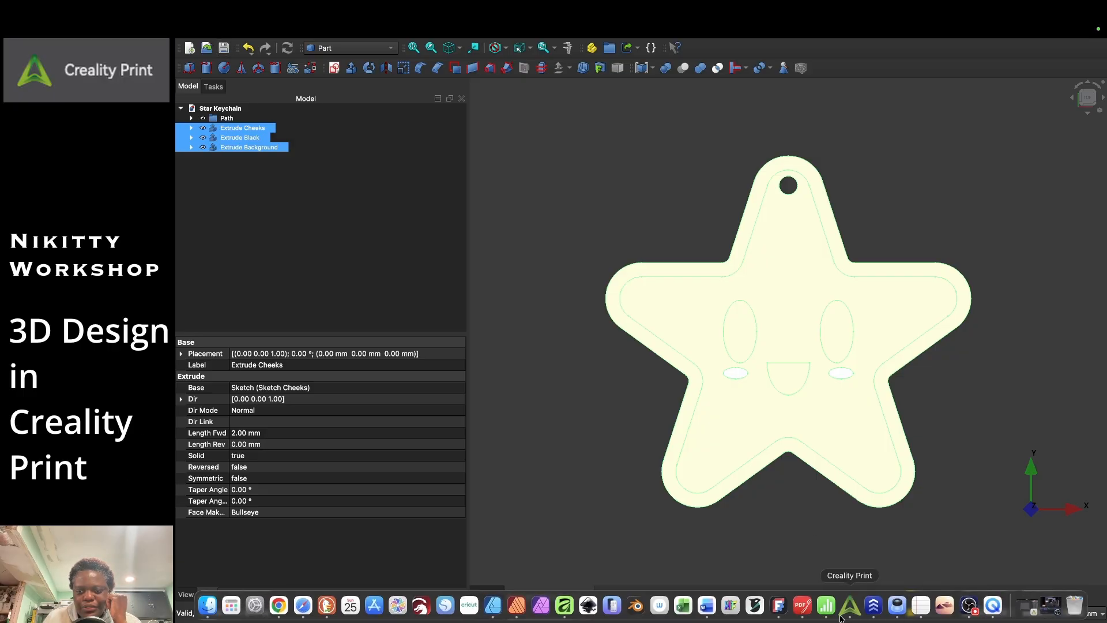
- Switch to Creality Print in full screen and import Star Keychain.3mf from the Star folder
click(851, 606)
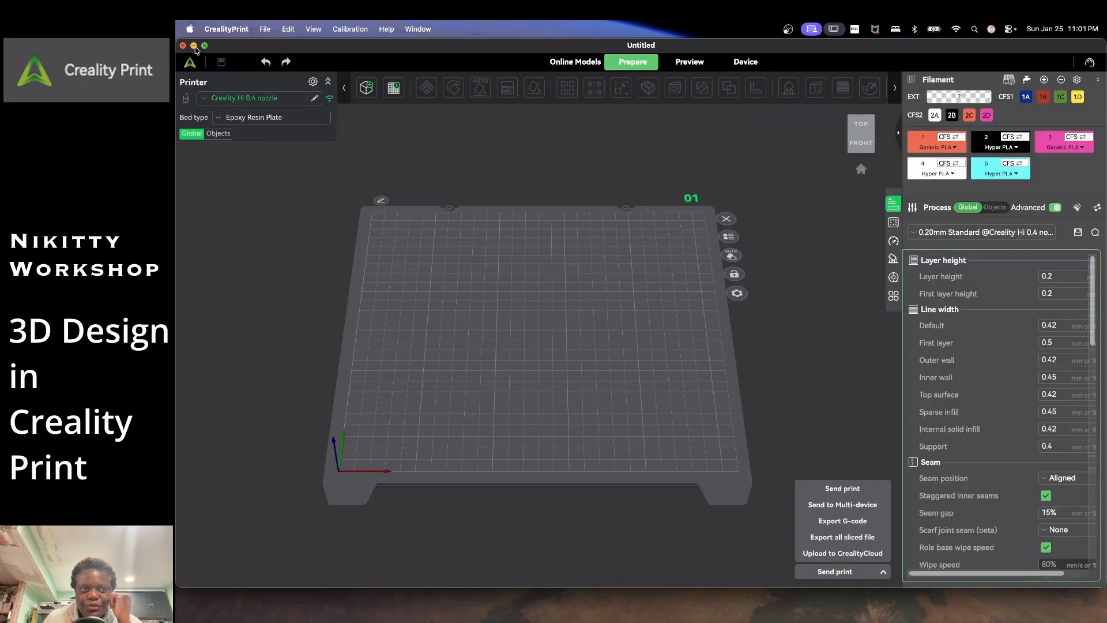
click(204, 45)
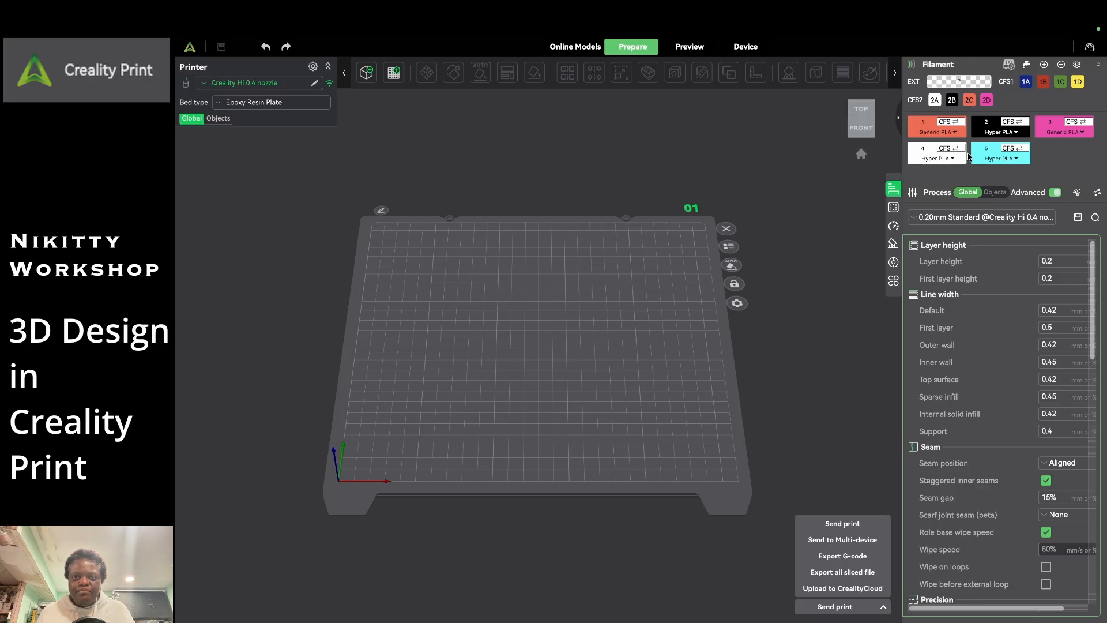
mouse_move(443, 23)
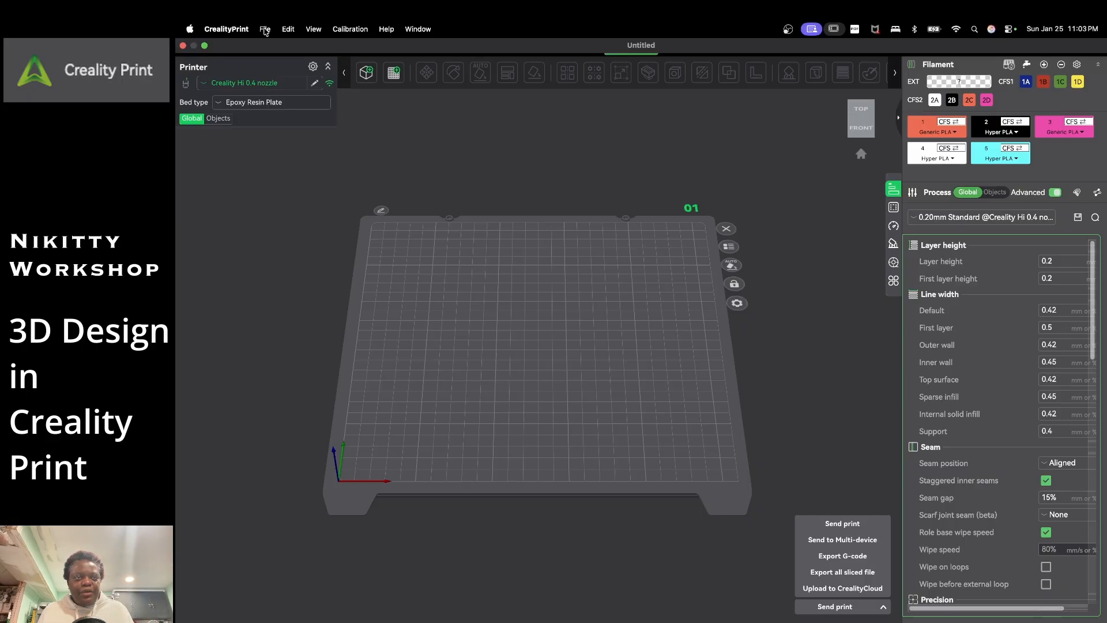
click(264, 29)
mouse_move(287, 118)
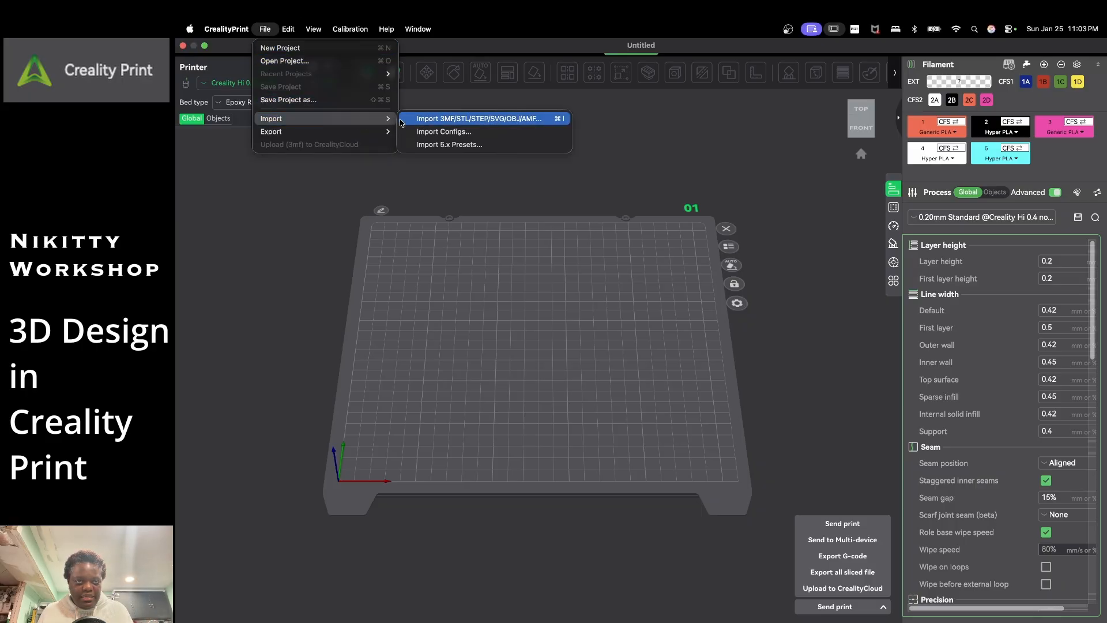
click(494, 119)
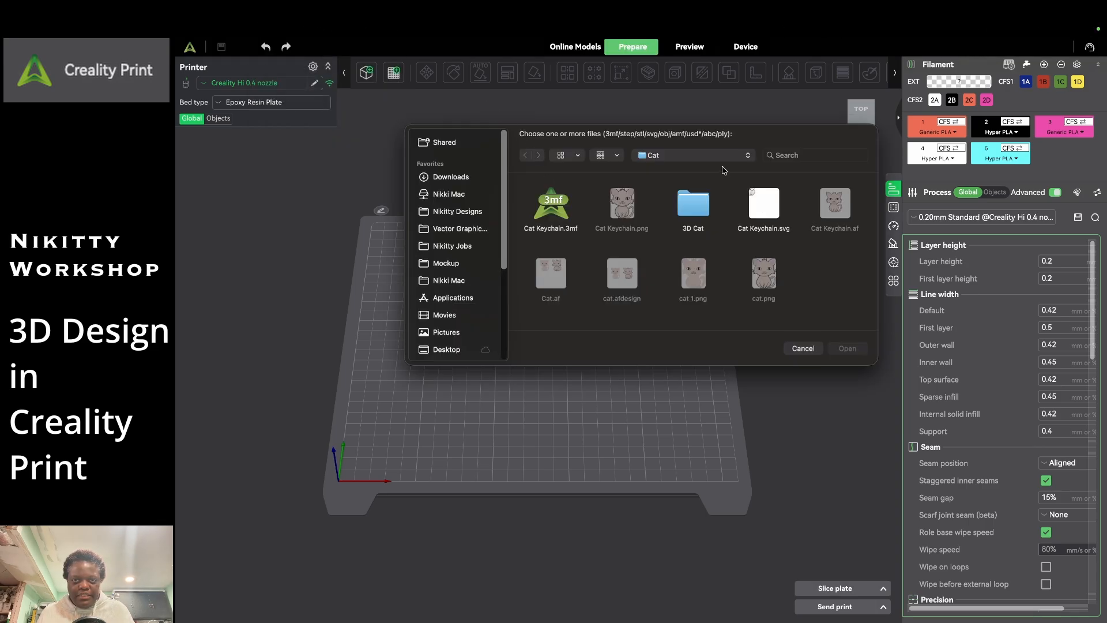
click(675, 154)
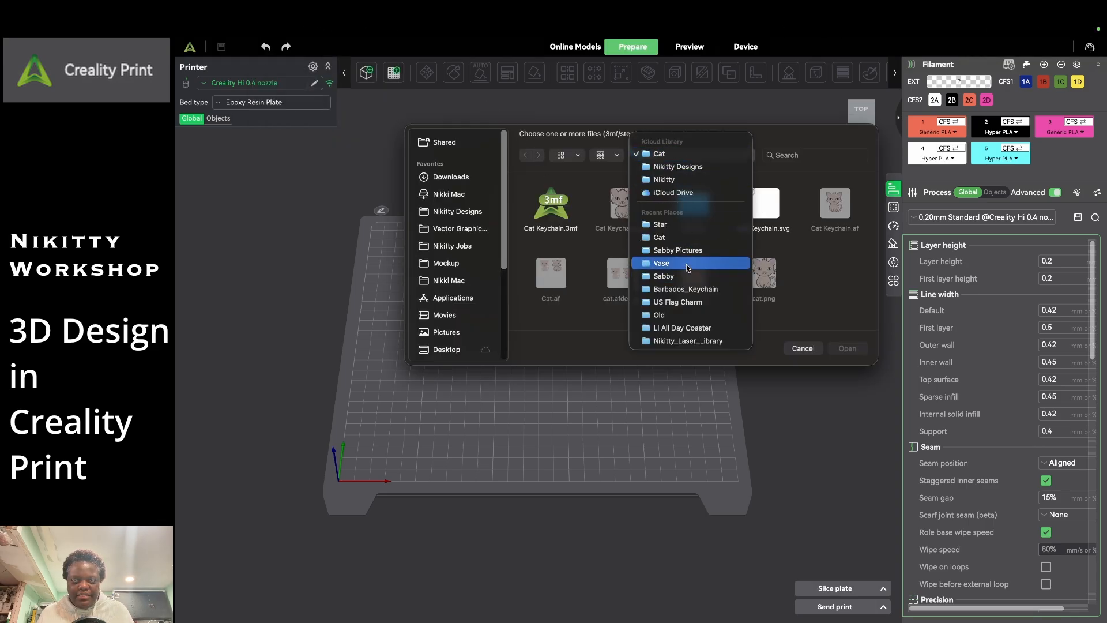
click(672, 225)
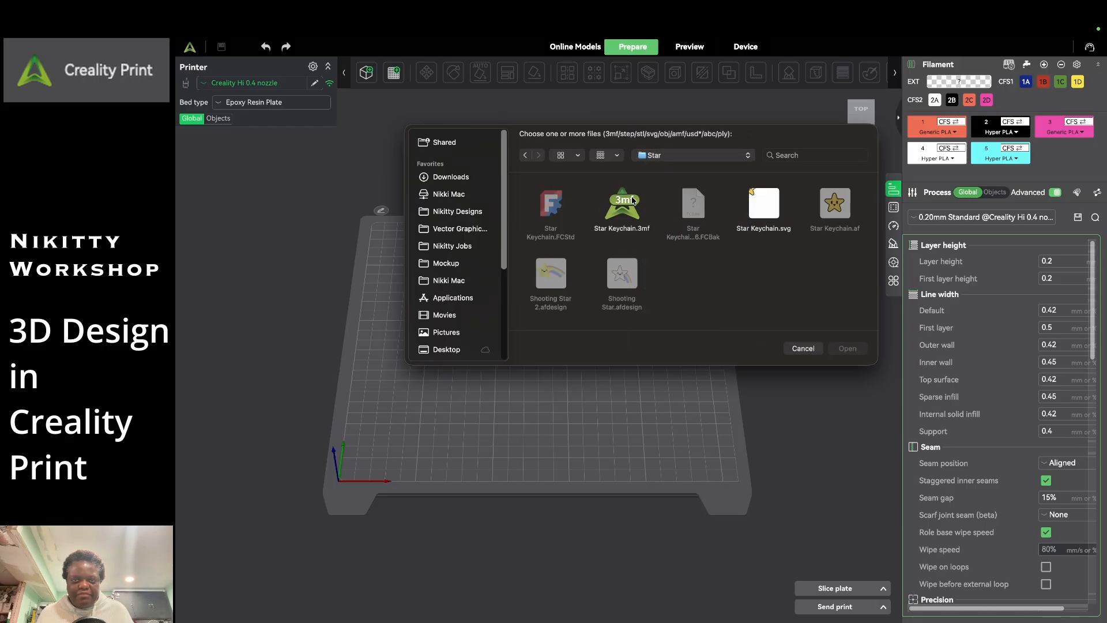
click(633, 201)
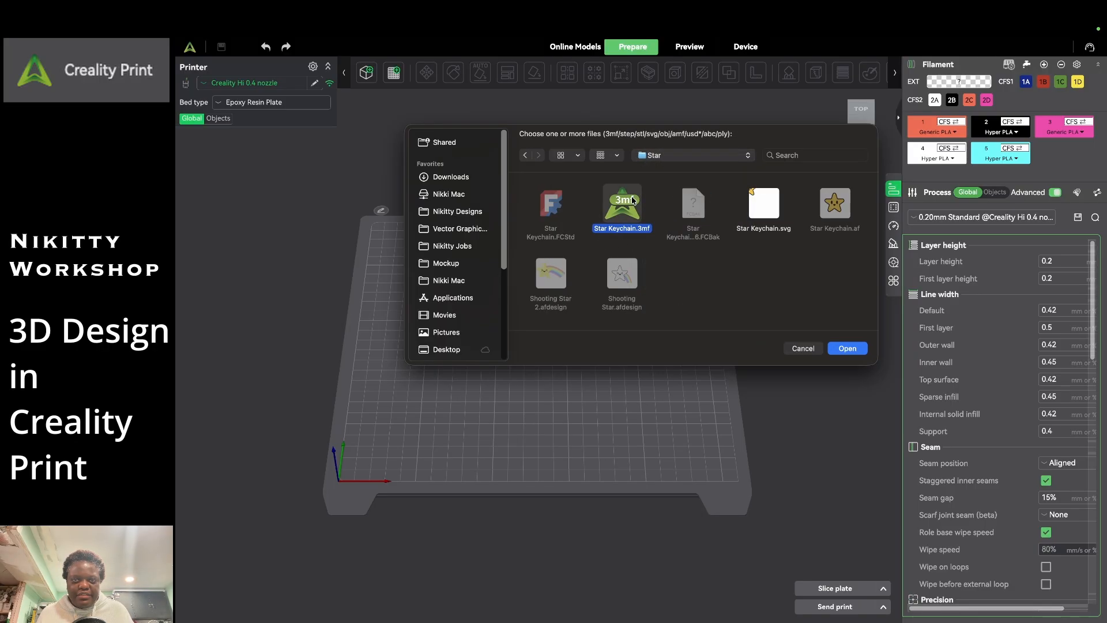
click(845, 348)
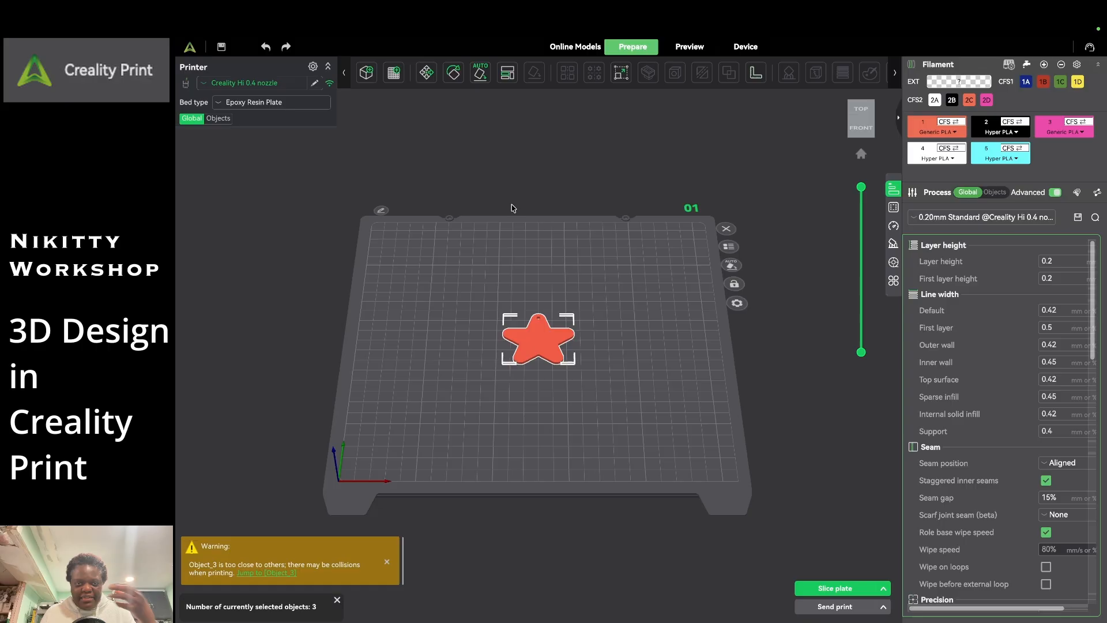
- View the imported star from above, list its objects, and hide Object_1 and Object_2 to identify which parts they are
scroll(541, 327, up, 5)
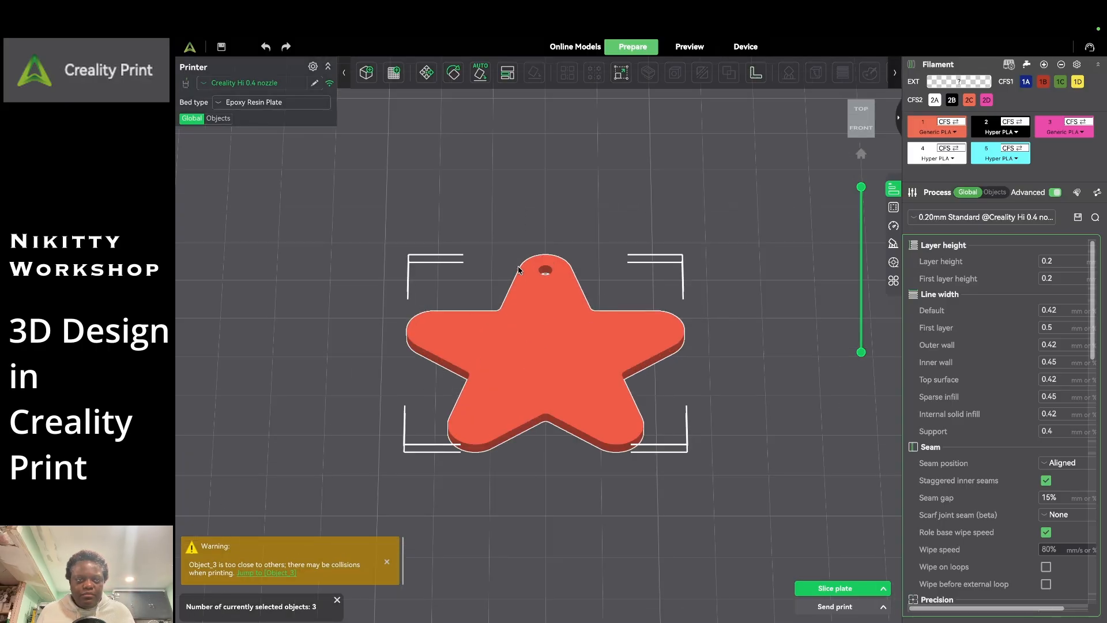
click(861, 109)
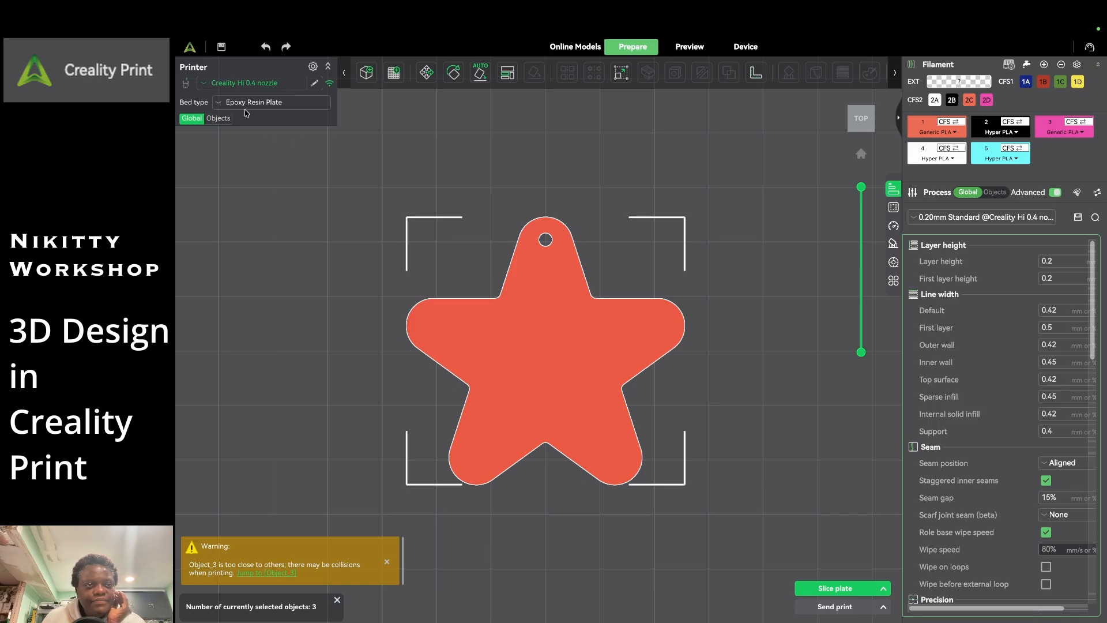
click(221, 120)
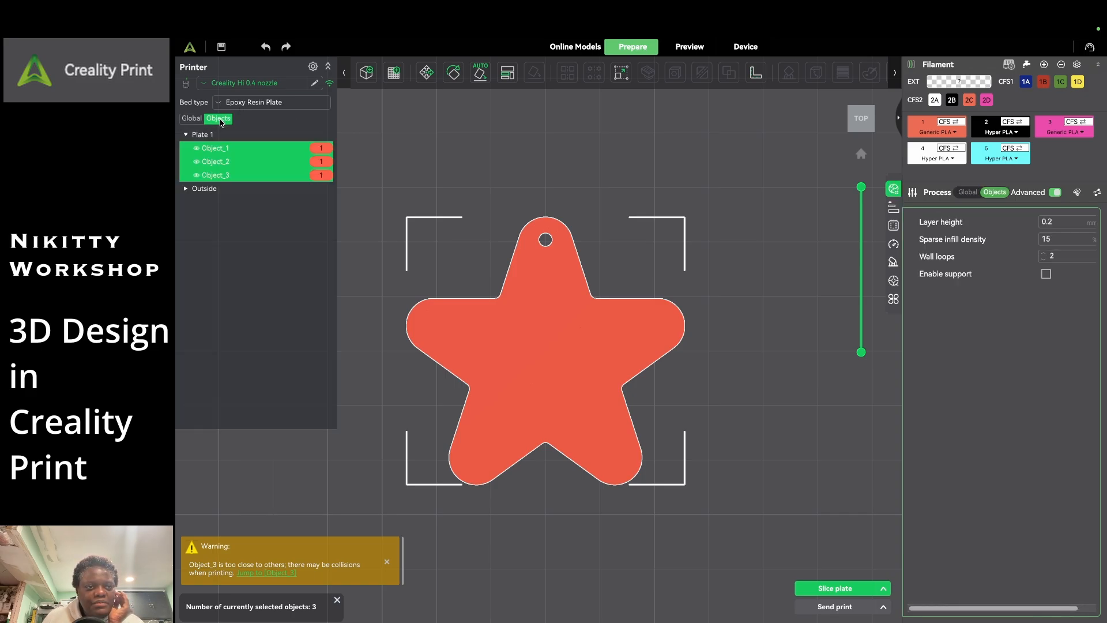
click(198, 152)
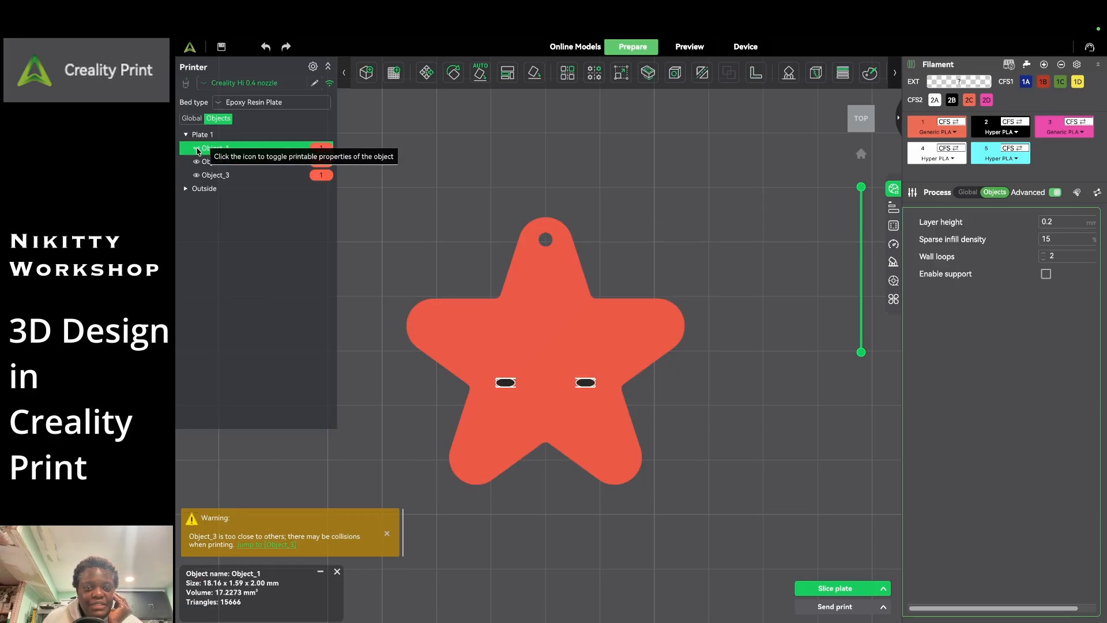
click(197, 149)
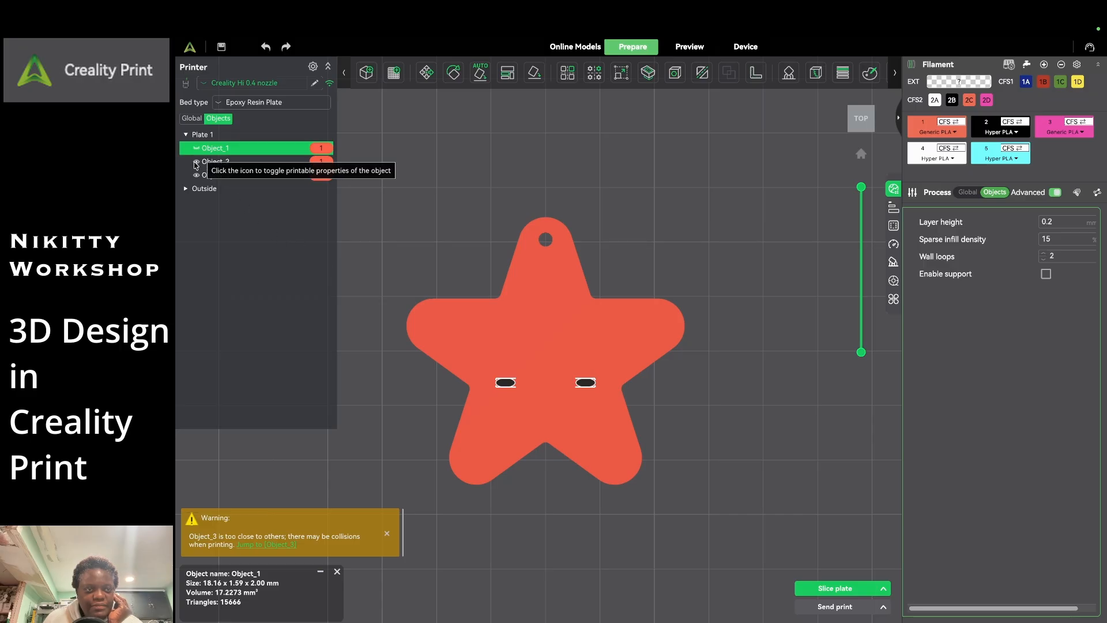
click(197, 163)
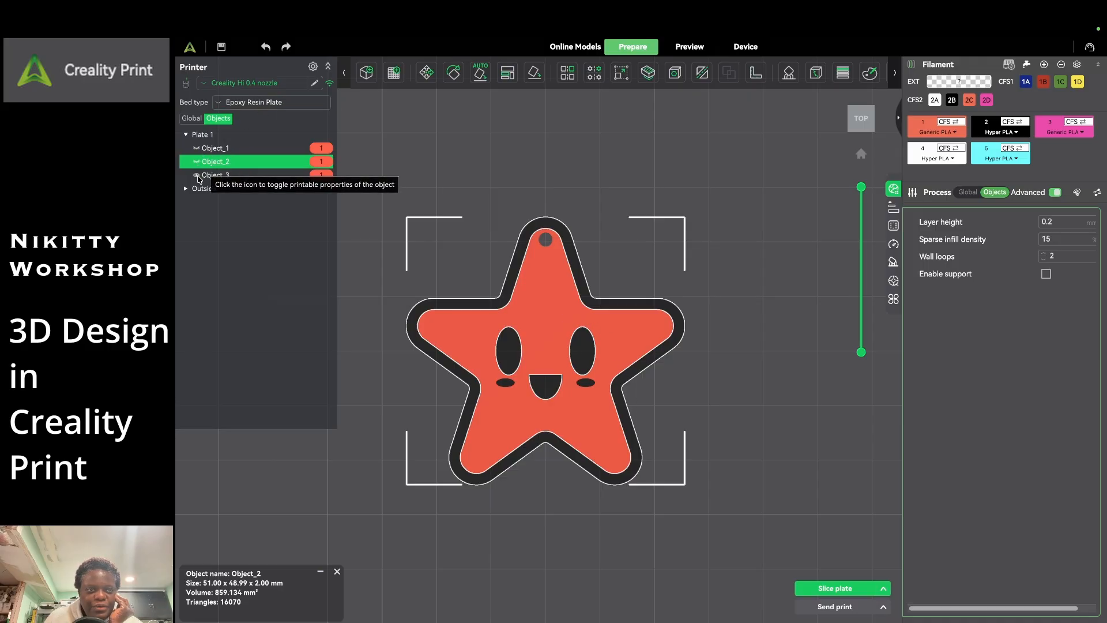
- Show Object_1 and Object_2 again and toggle Object_3 off and on to identify its part
click(321, 148)
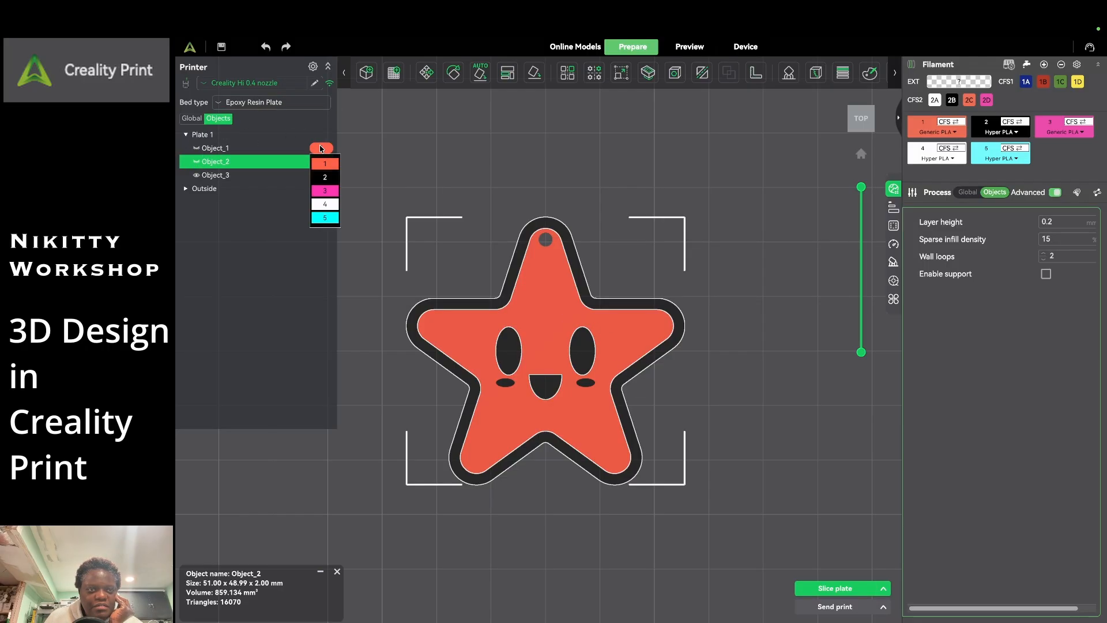
click(198, 149)
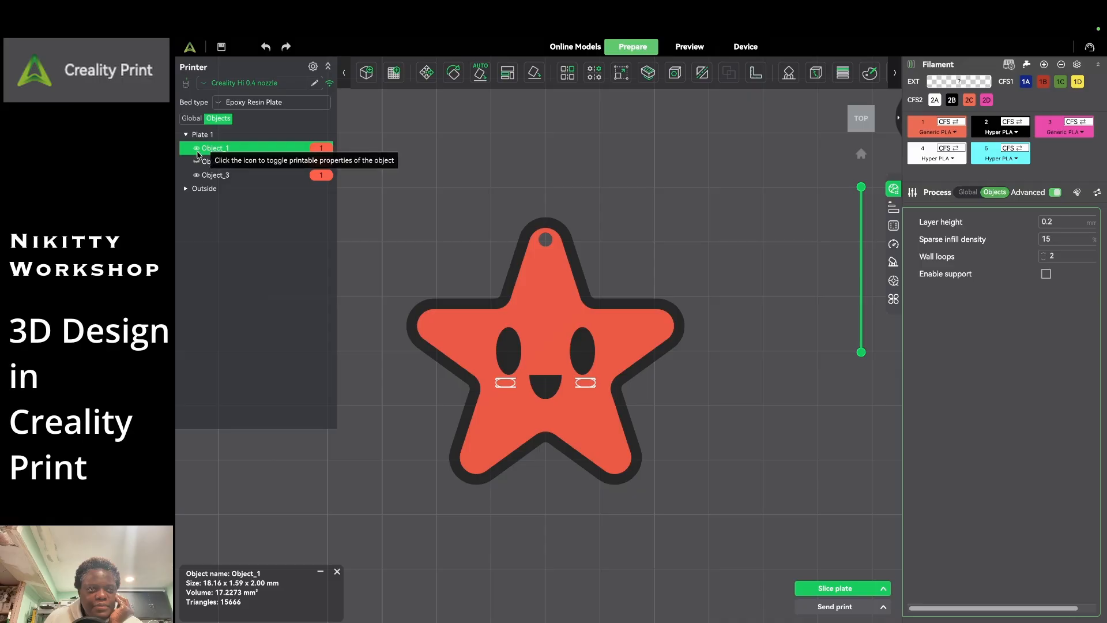
click(198, 161)
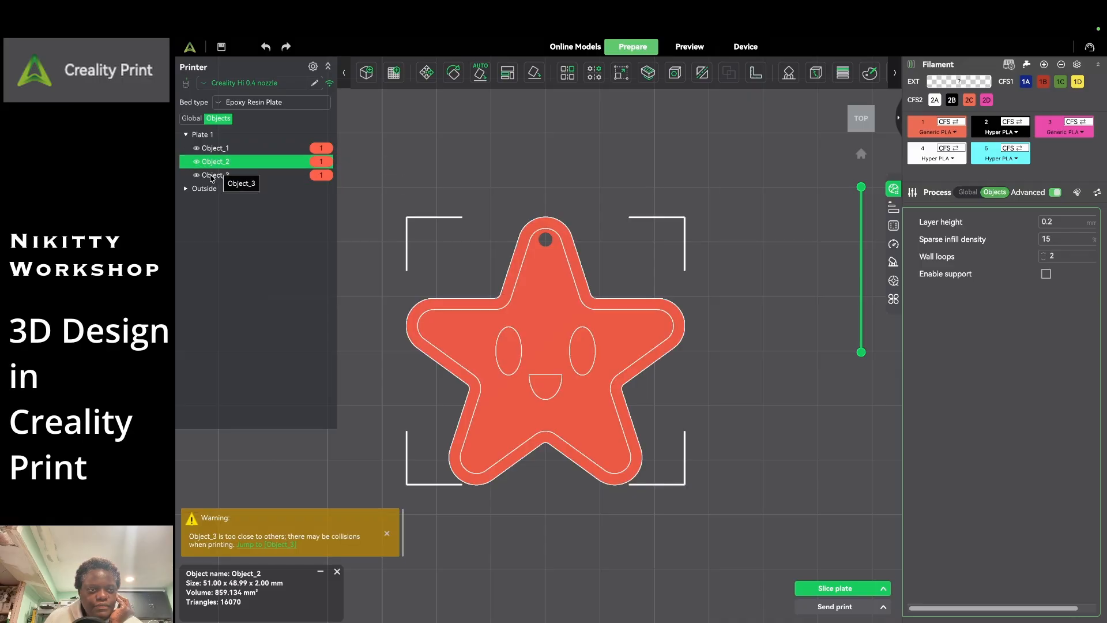
click(196, 176)
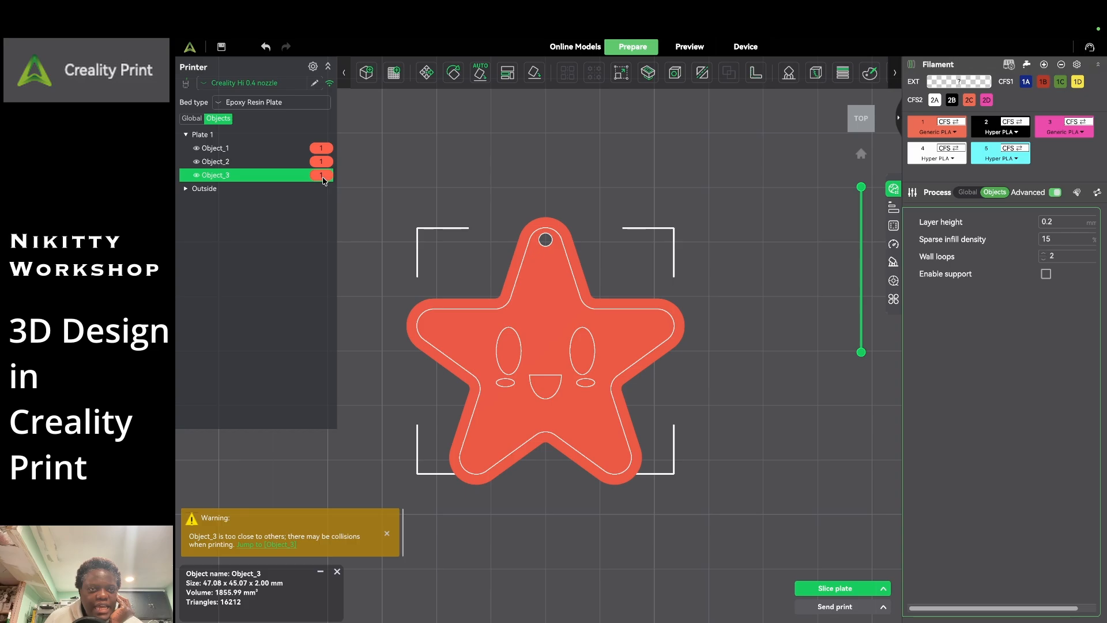
click(196, 176)
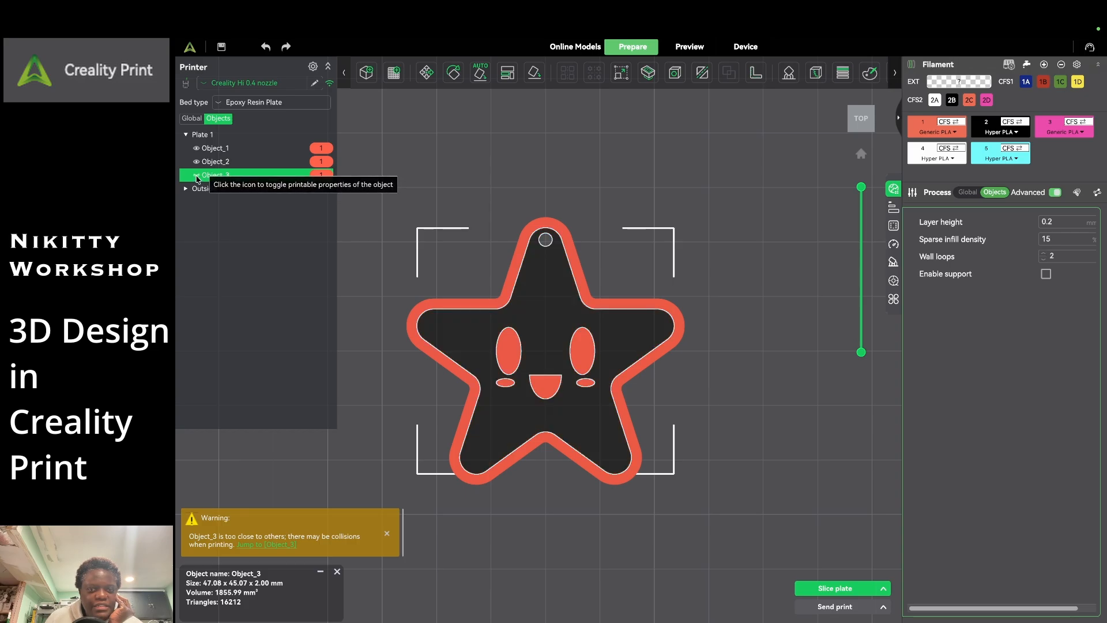
click(196, 177)
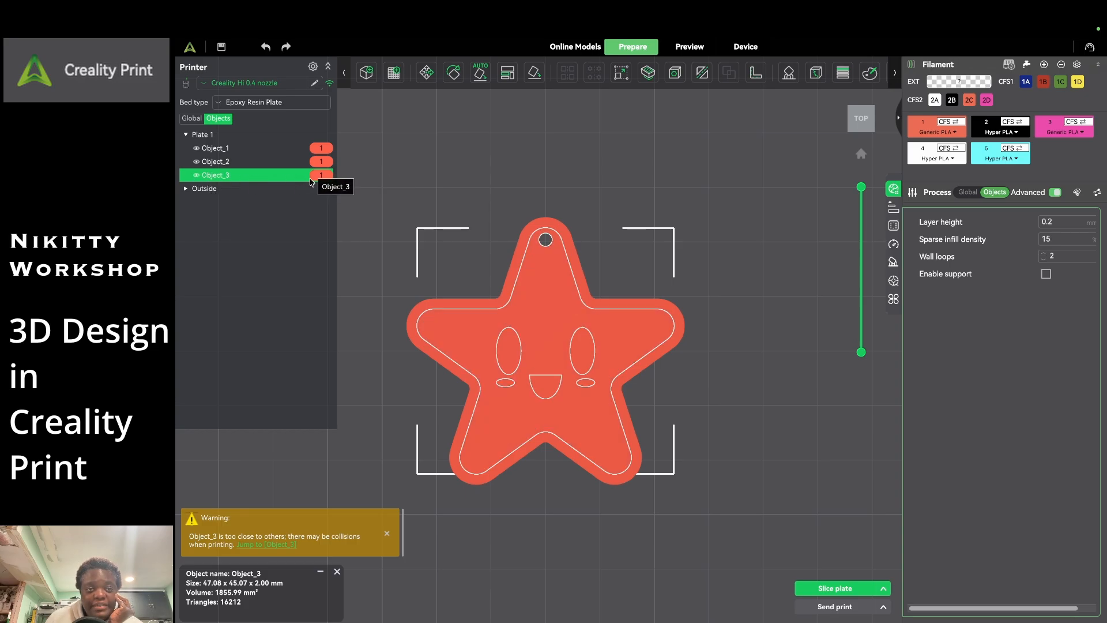
- Map filament 1 to the yellow PLA in CFS slot 1D
click(321, 175)
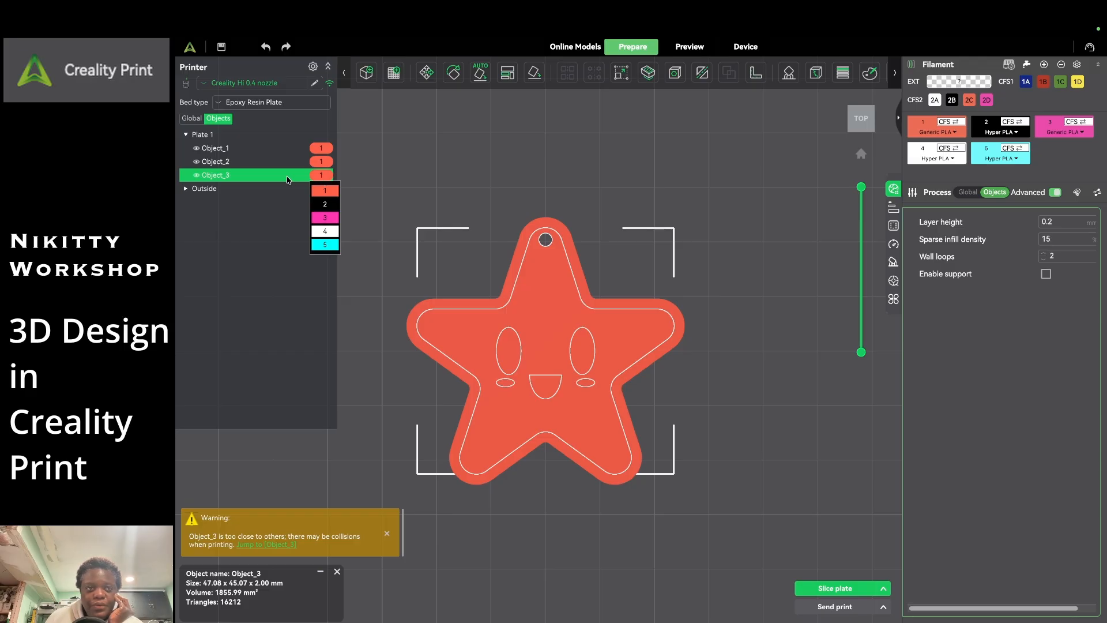
click(1054, 152)
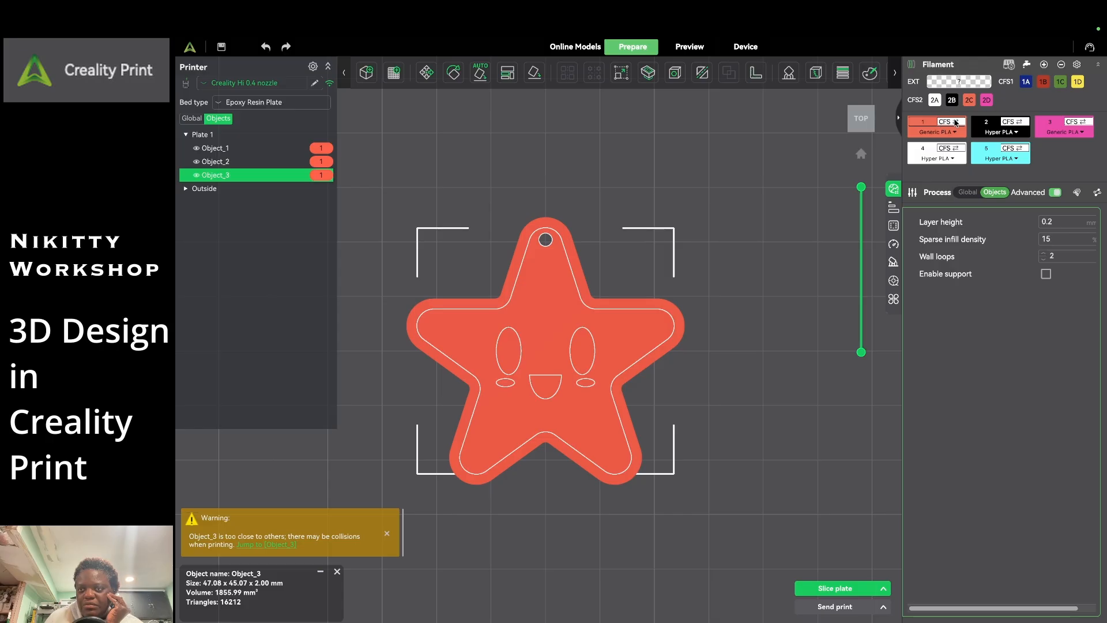
click(955, 122)
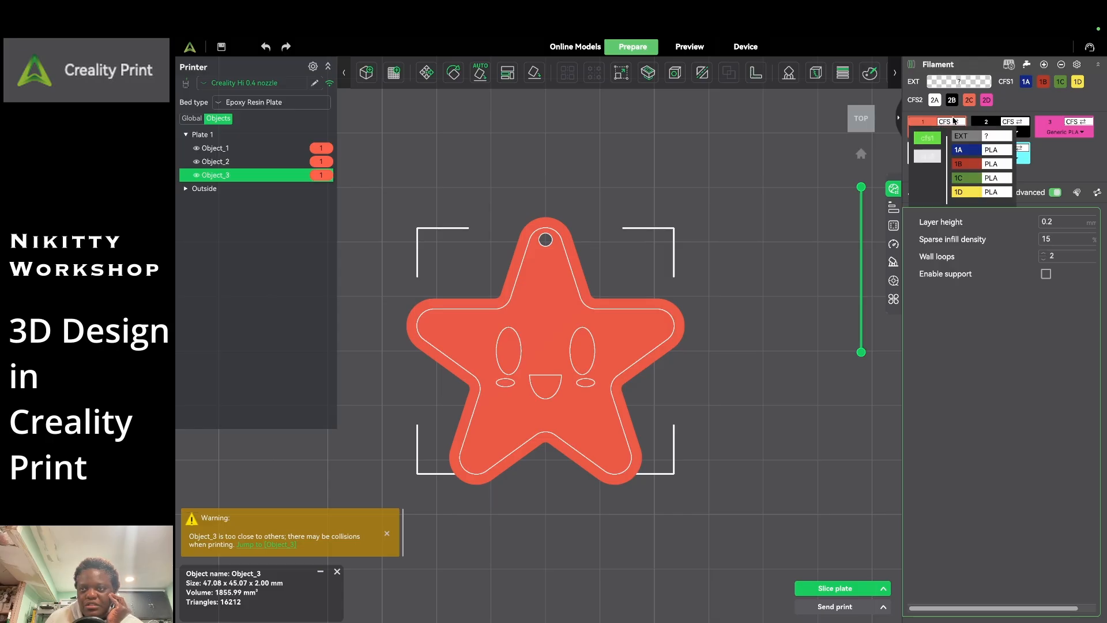
click(965, 192)
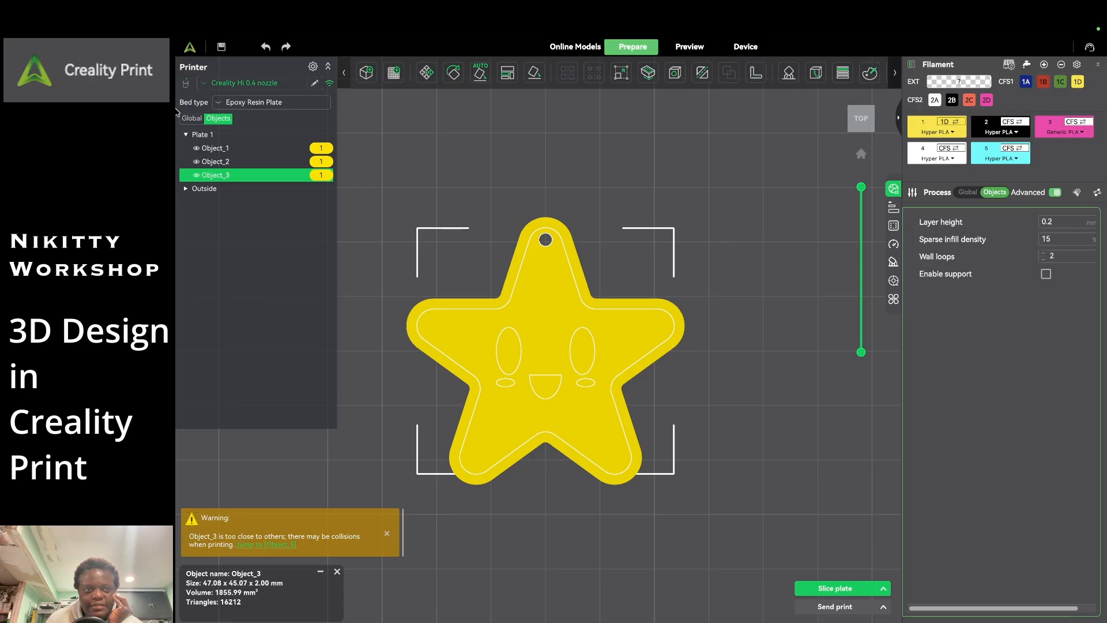
- Toggle Object_1 to identify the cheeks and assign it the pink filament 3
click(323, 150)
click(316, 156)
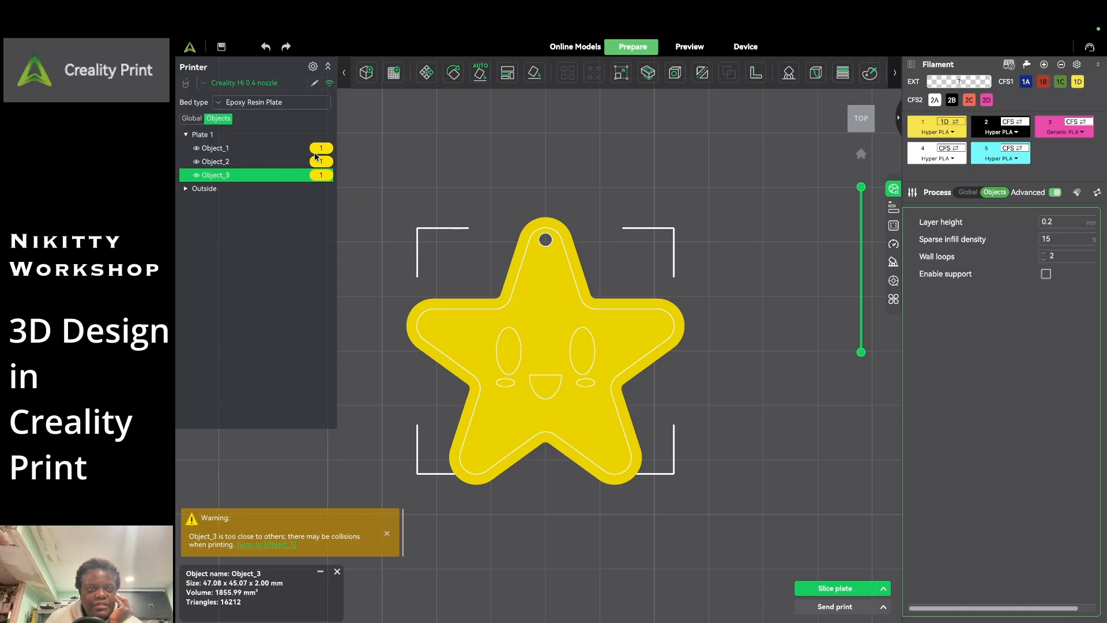
click(197, 150)
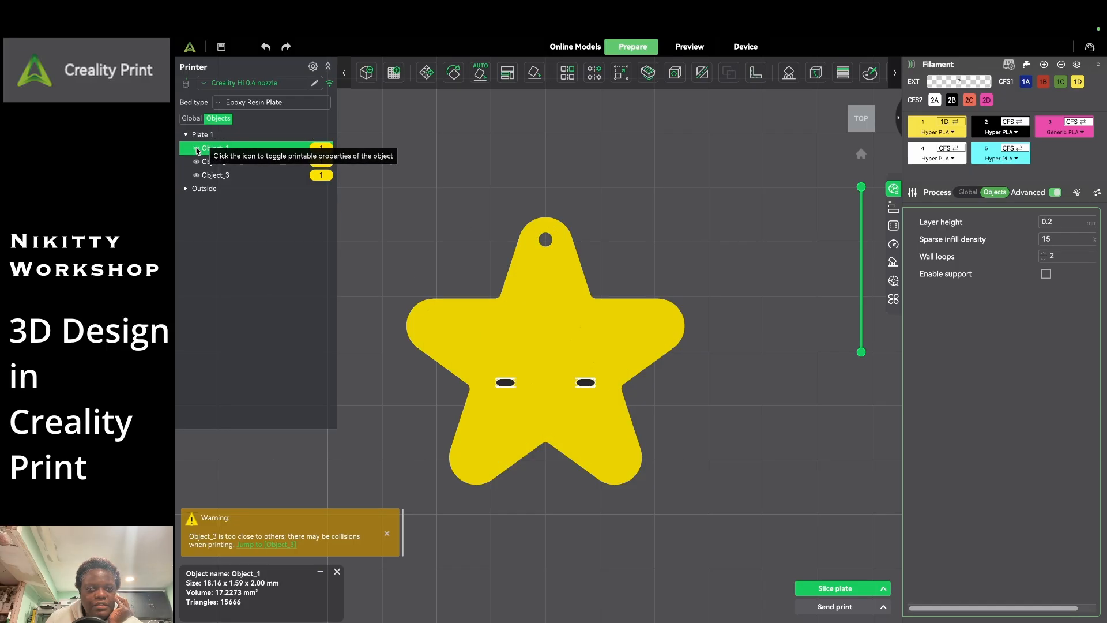
click(322, 148)
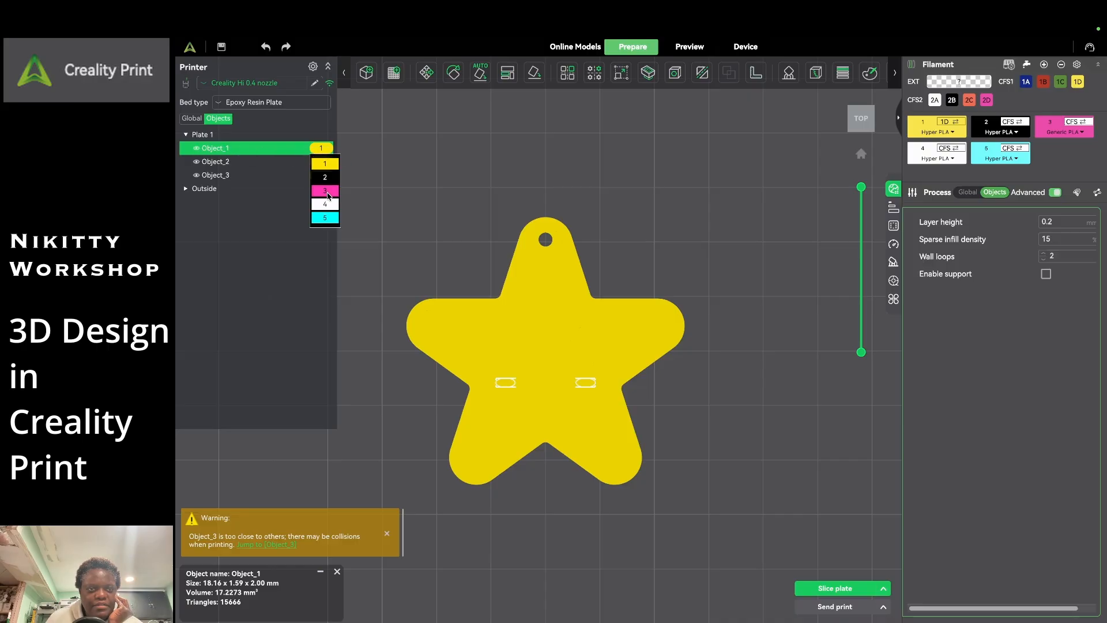
click(326, 191)
- Toggle Object_2 off and on to identify the outline and face part, and assign it the black filament 2
click(215, 163)
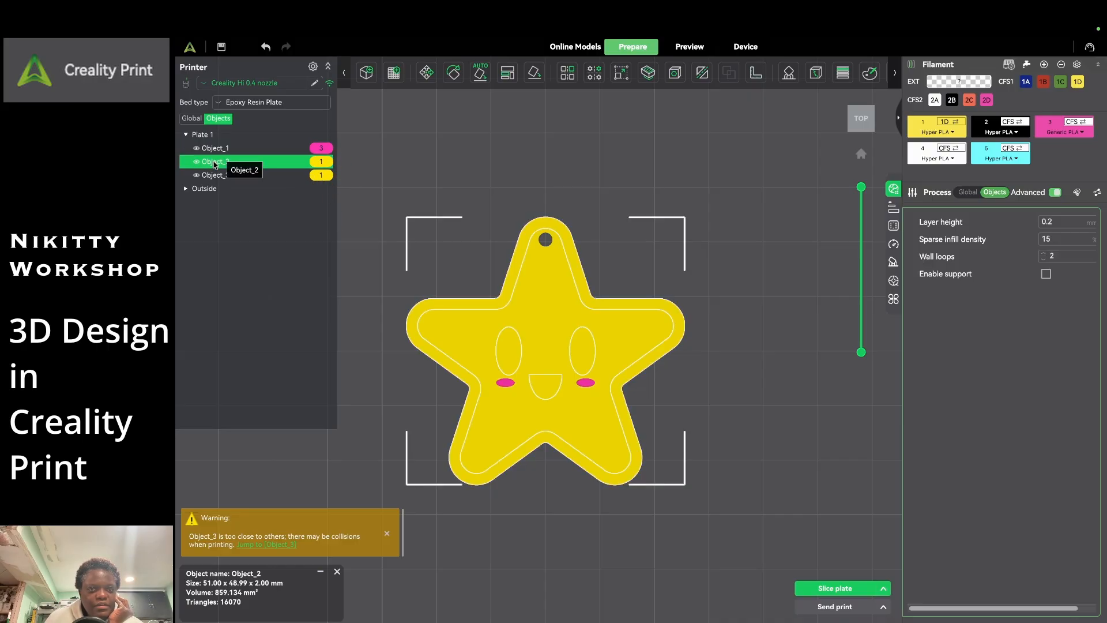
click(197, 163)
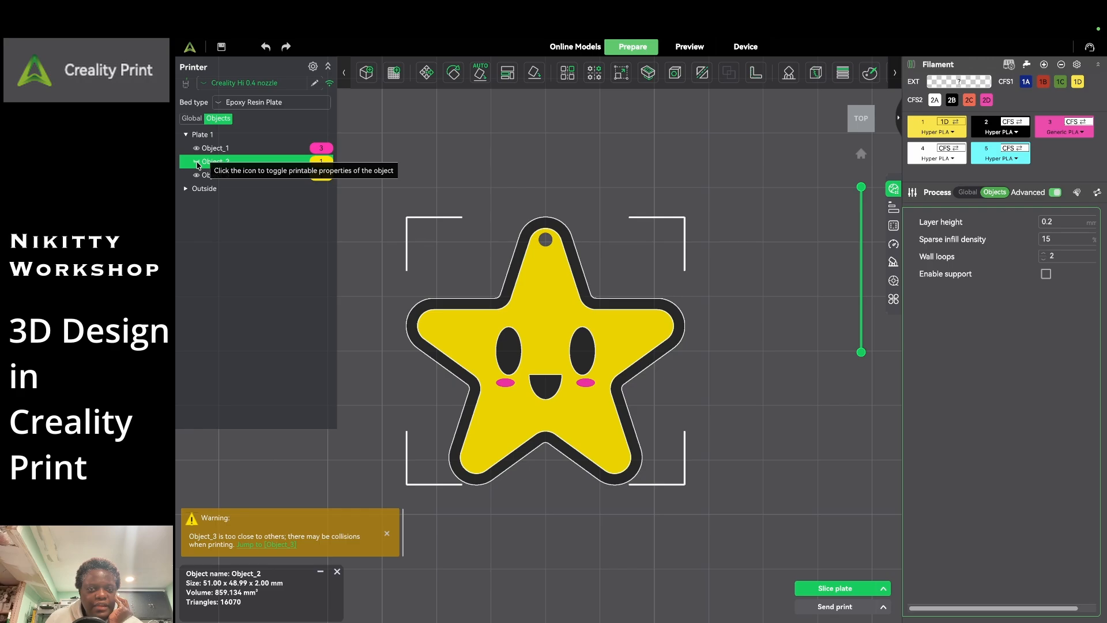
click(197, 163)
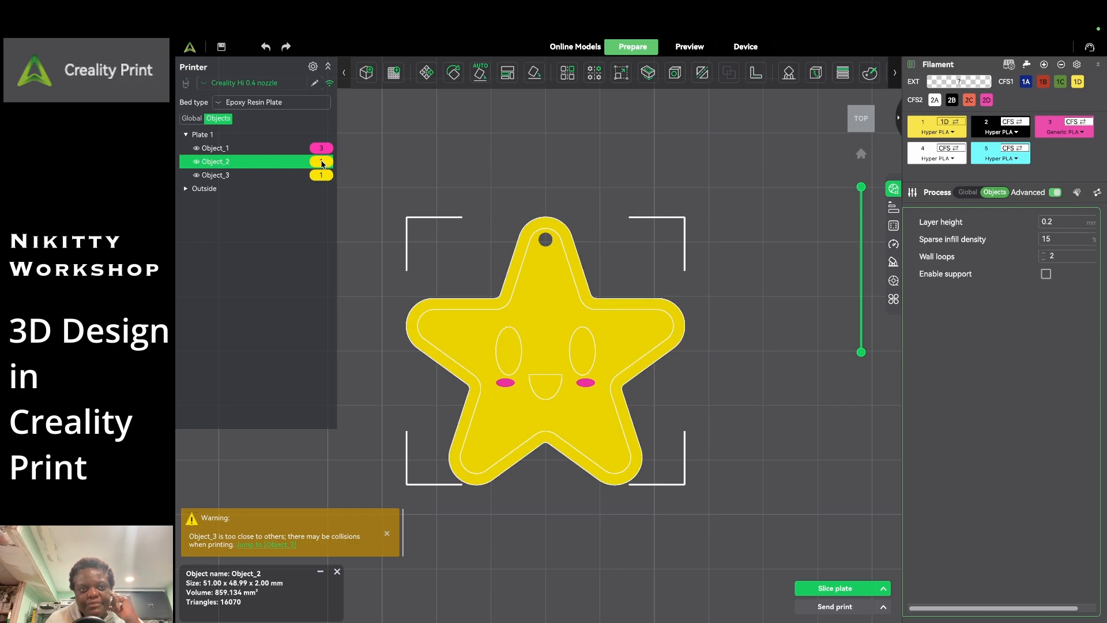
click(323, 165)
click(328, 195)
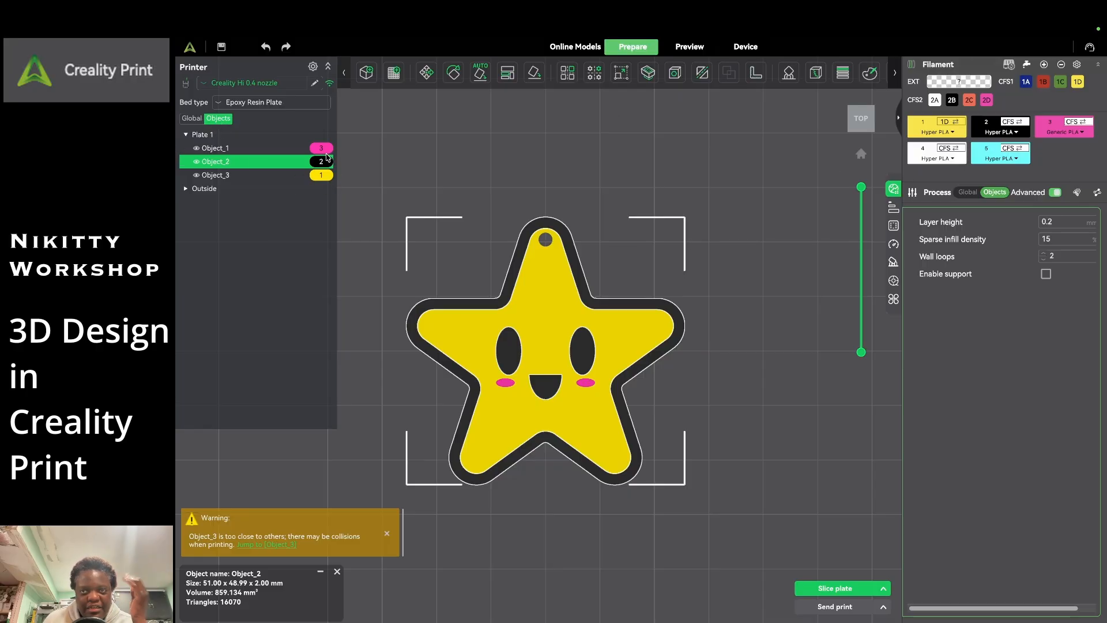
- Set the top surface pattern to Rectilinear in the global strength settings
click(193, 119)
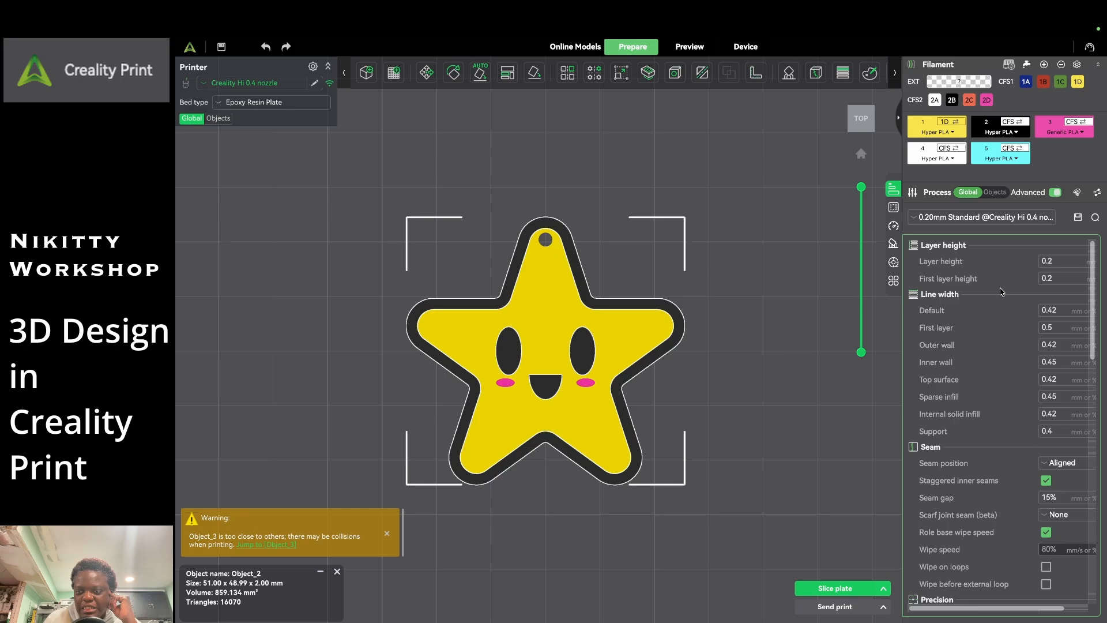
scroll(1003, 299, down, 2)
scroll(1003, 300, down, 3)
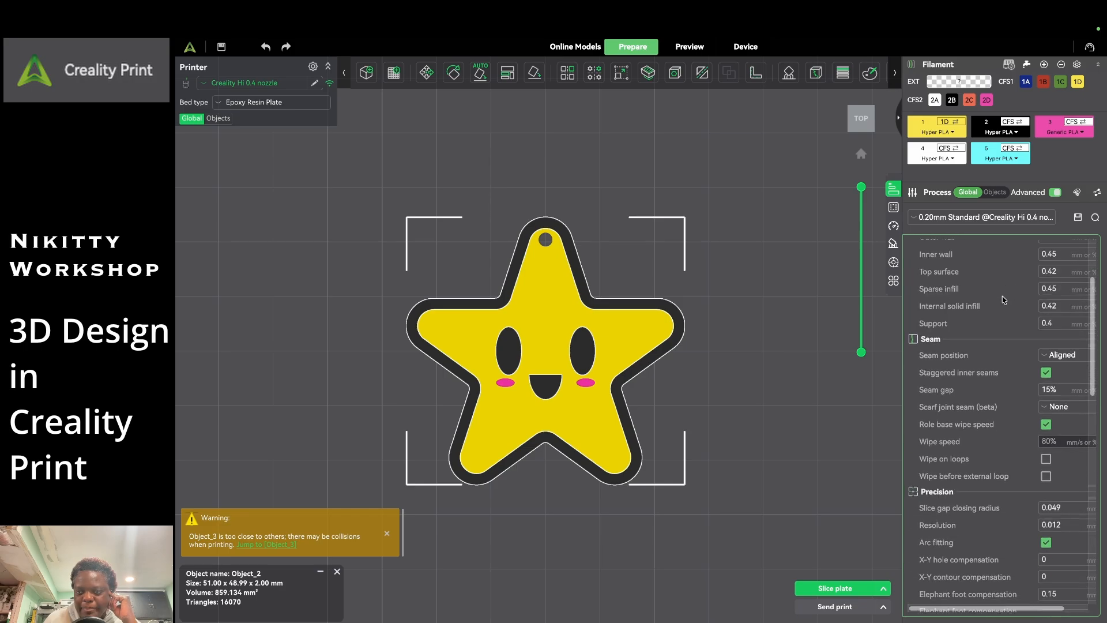
scroll(1004, 299, up, 3)
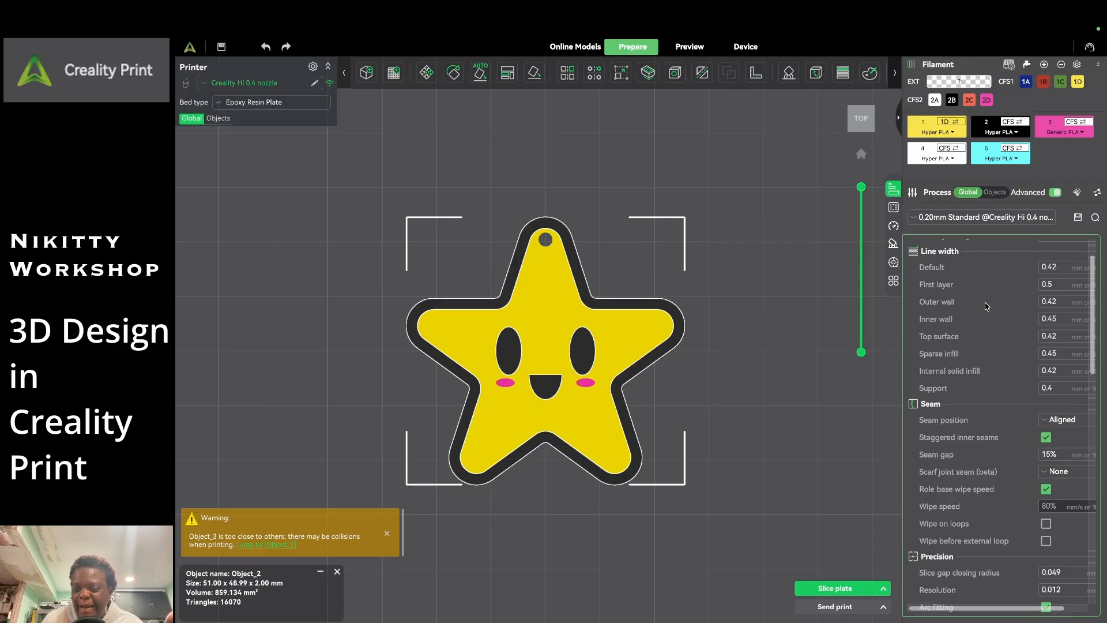
click(895, 208)
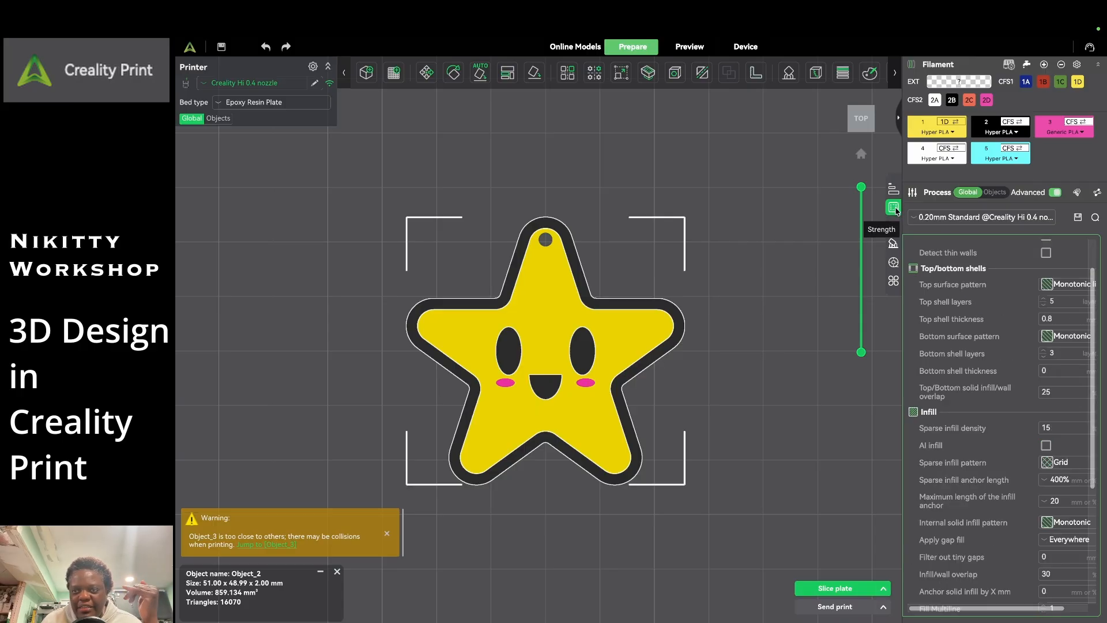
click(1052, 288)
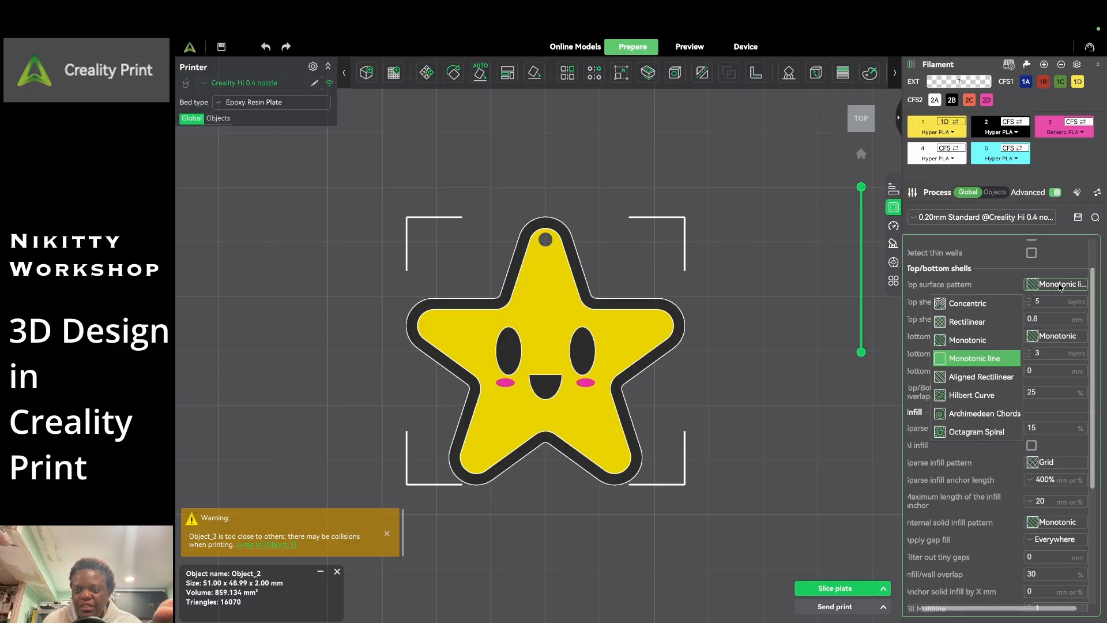
click(982, 323)
click(1033, 286)
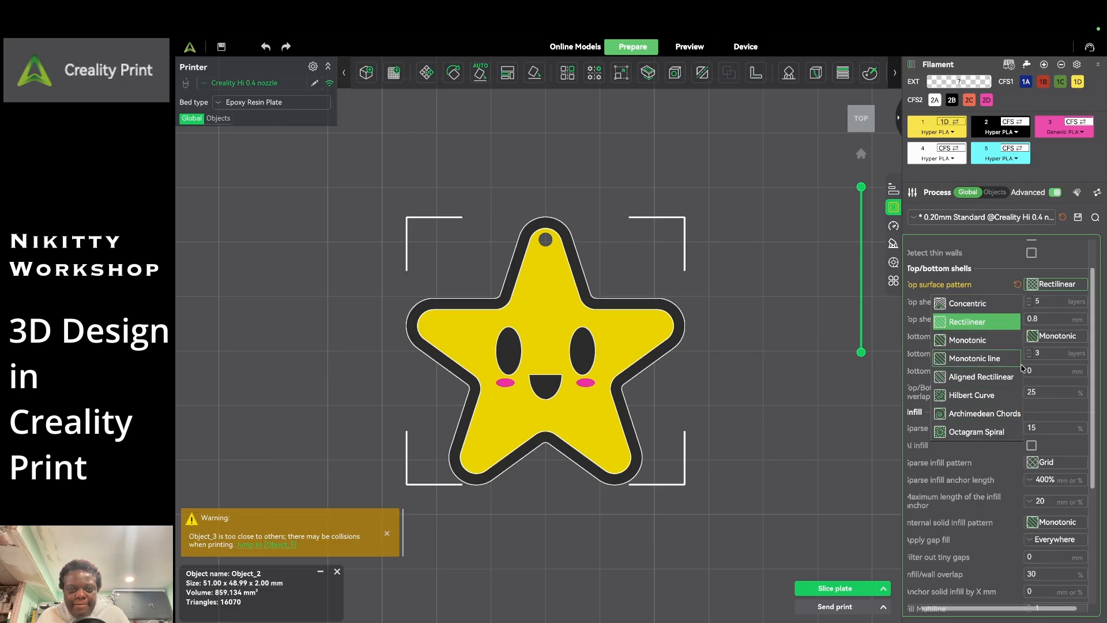
- Set both the bottom surface pattern and the internal solid infill pattern to Rectilinear
click(1061, 335)
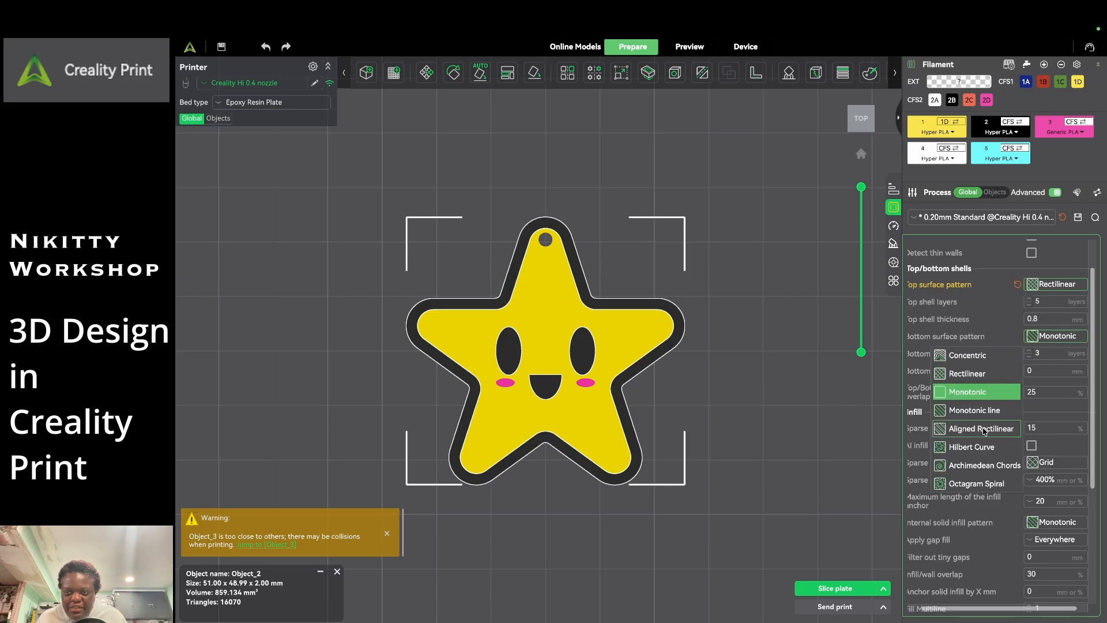
click(971, 375)
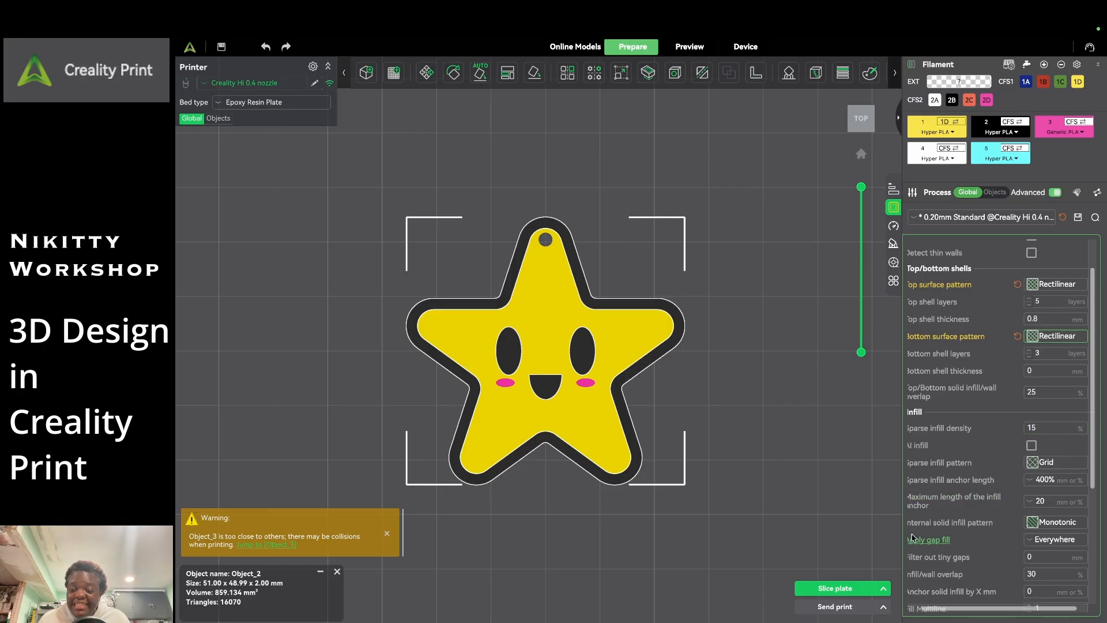
click(1051, 523)
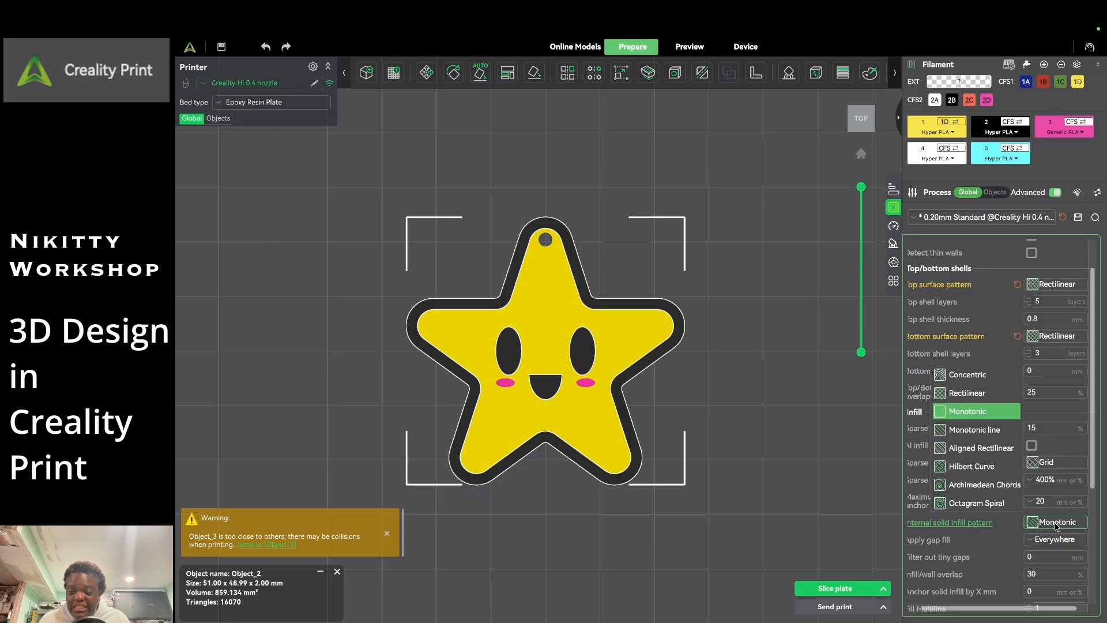
click(961, 393)
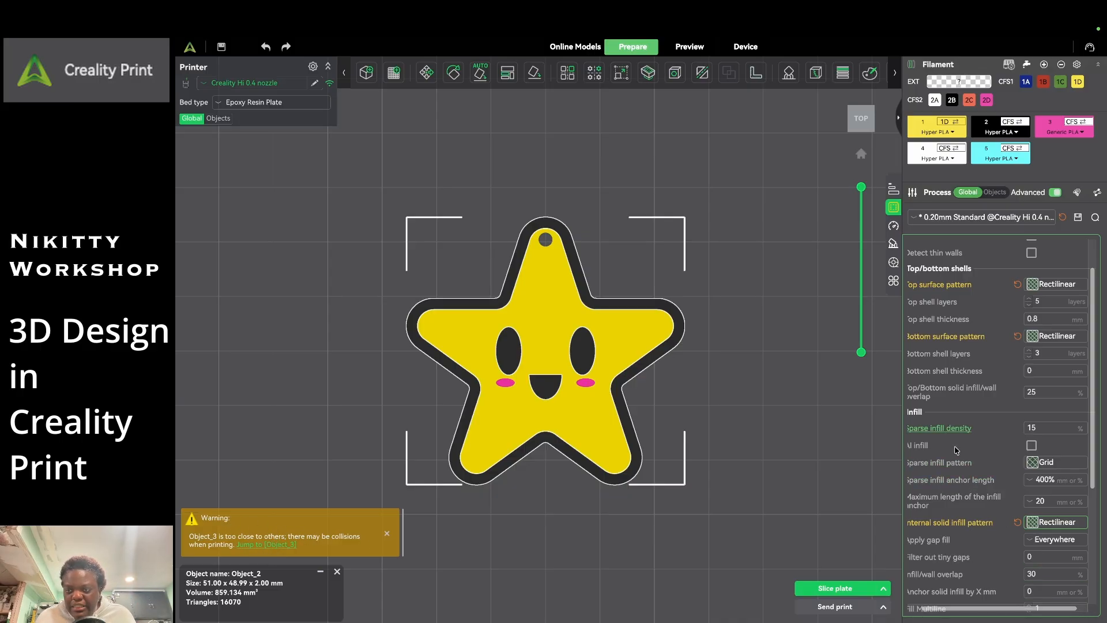
scroll(1001, 412, up, 2)
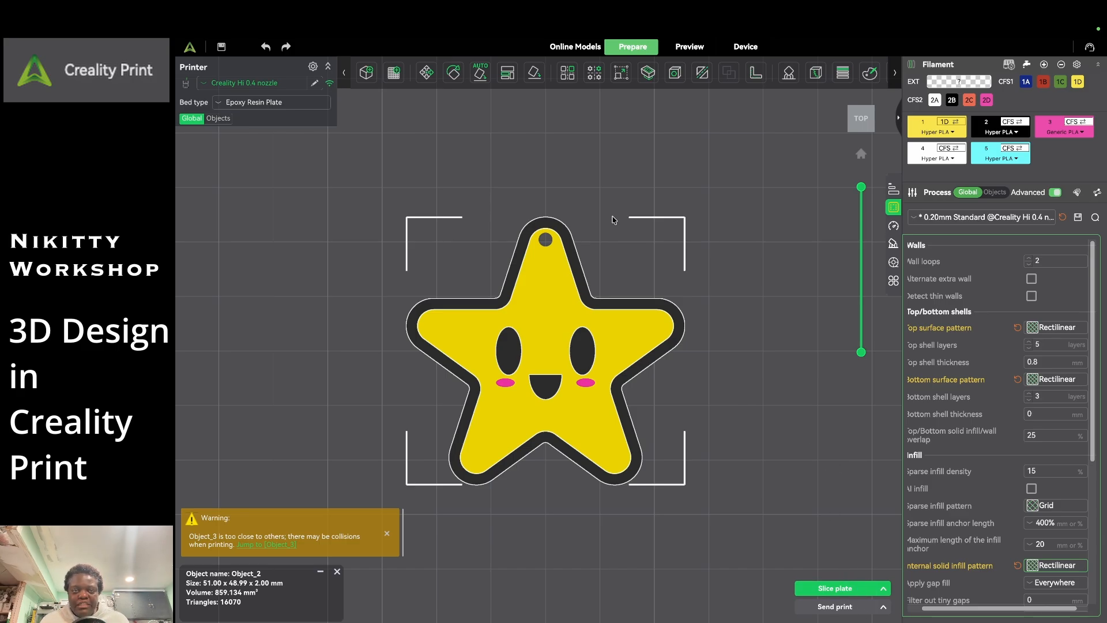
- Inspect the colored star from the front, from above and at an angle, and show the global support settings
click(862, 130)
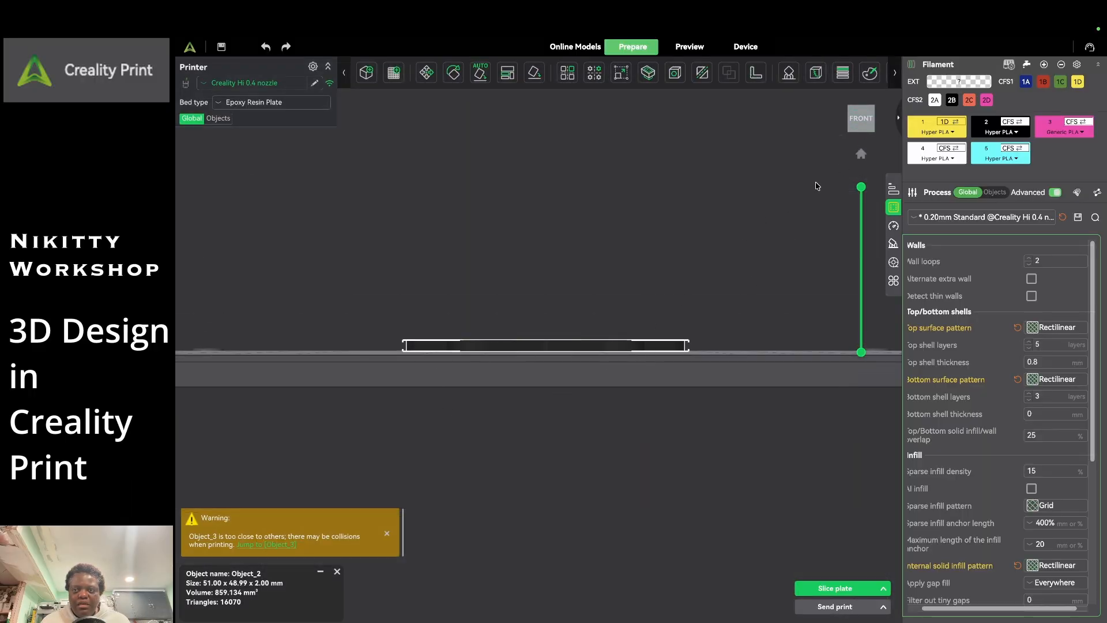
click(863, 107)
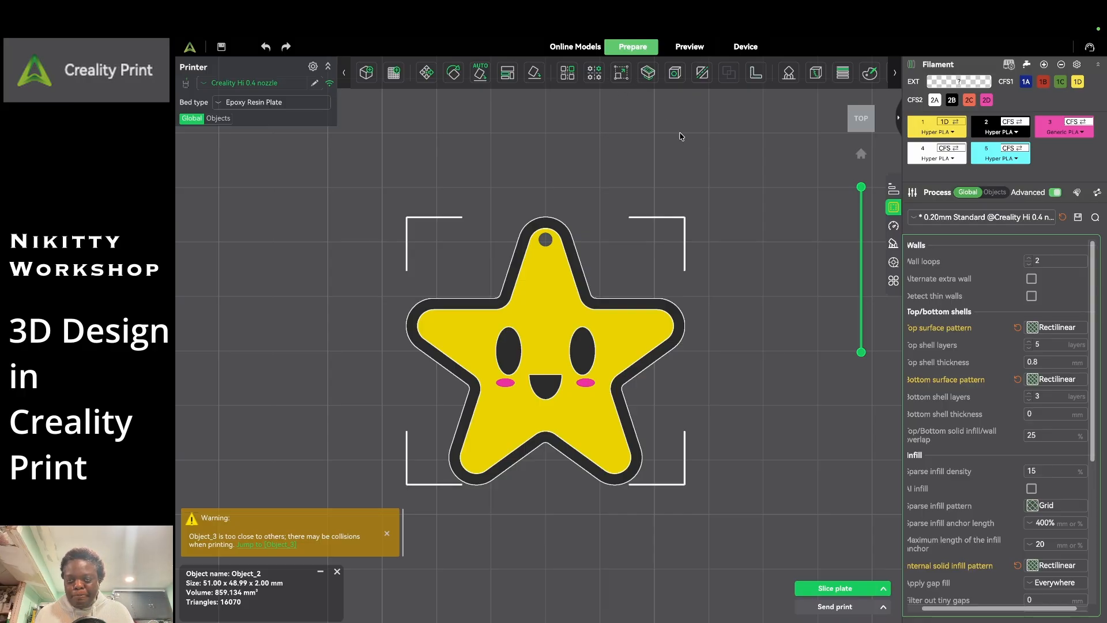
click(894, 226)
click(894, 244)
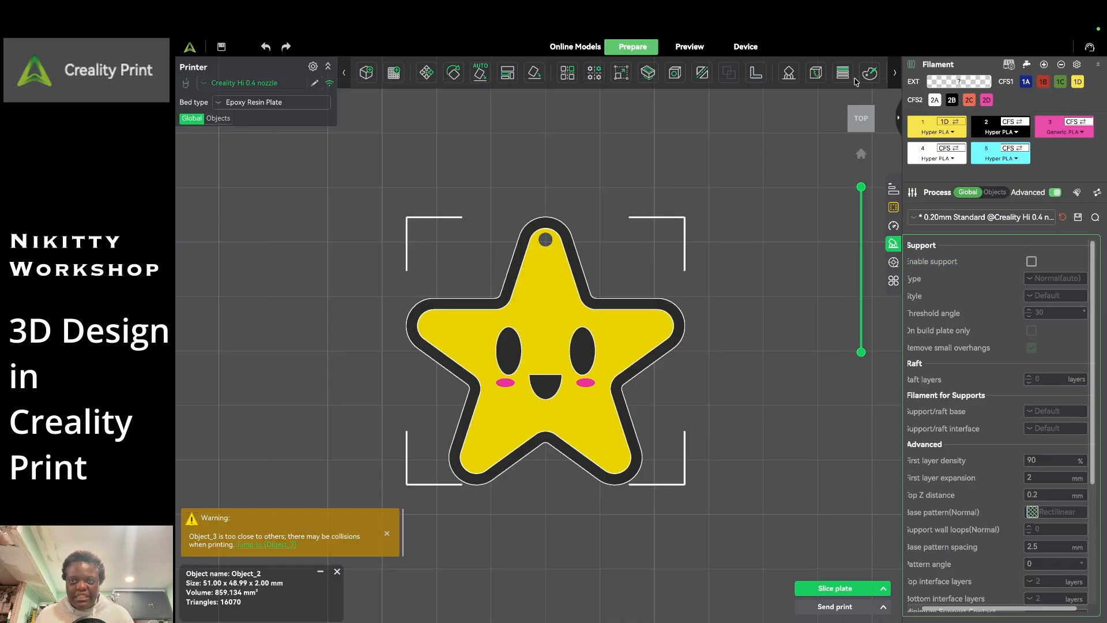
click(859, 130)
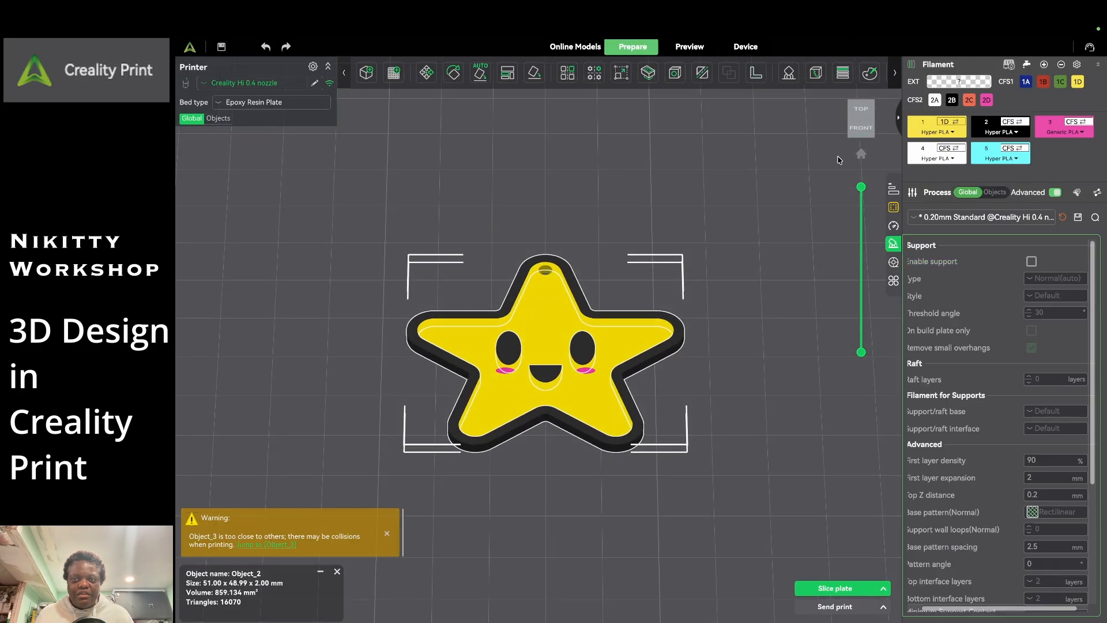
drag(789, 315, 768, 257)
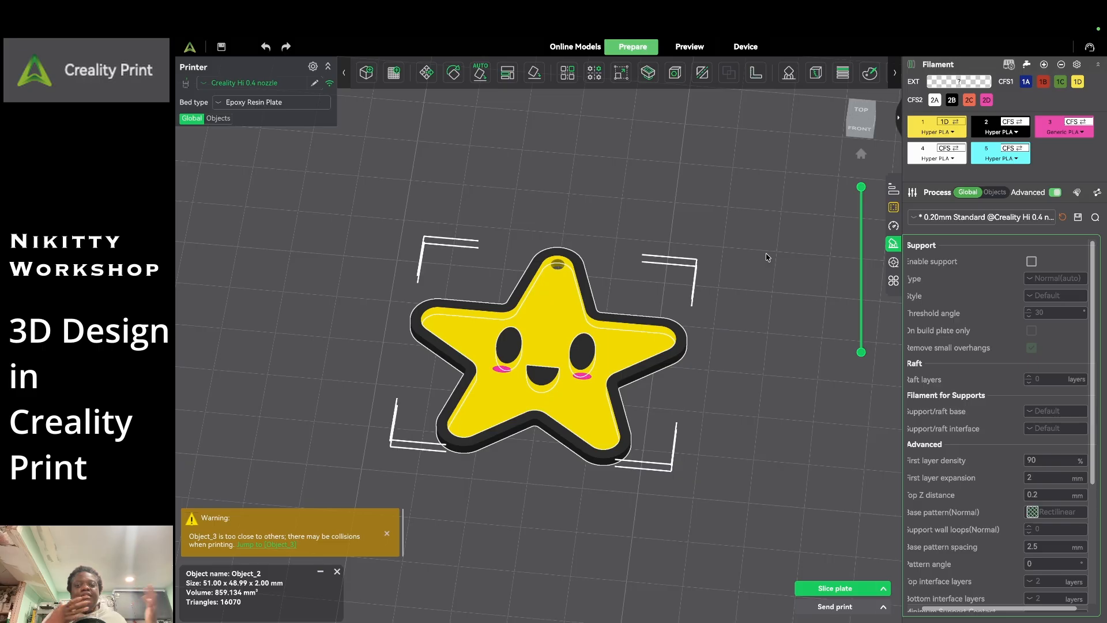
click(861, 153)
scroll(551, 340, up, 5)
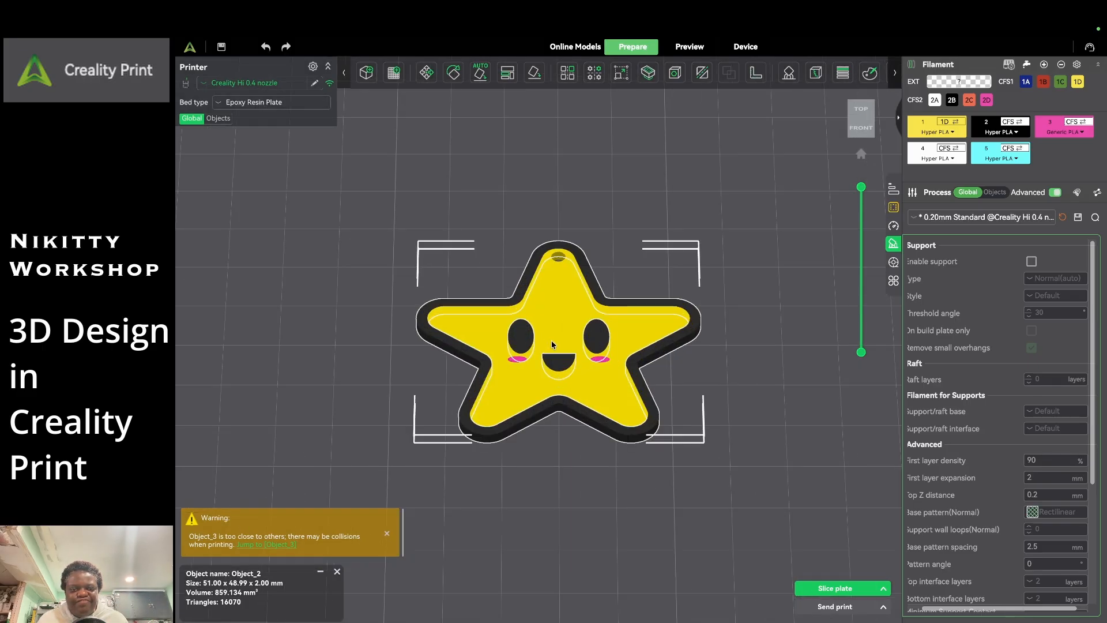
scroll(569, 332, down, 3)
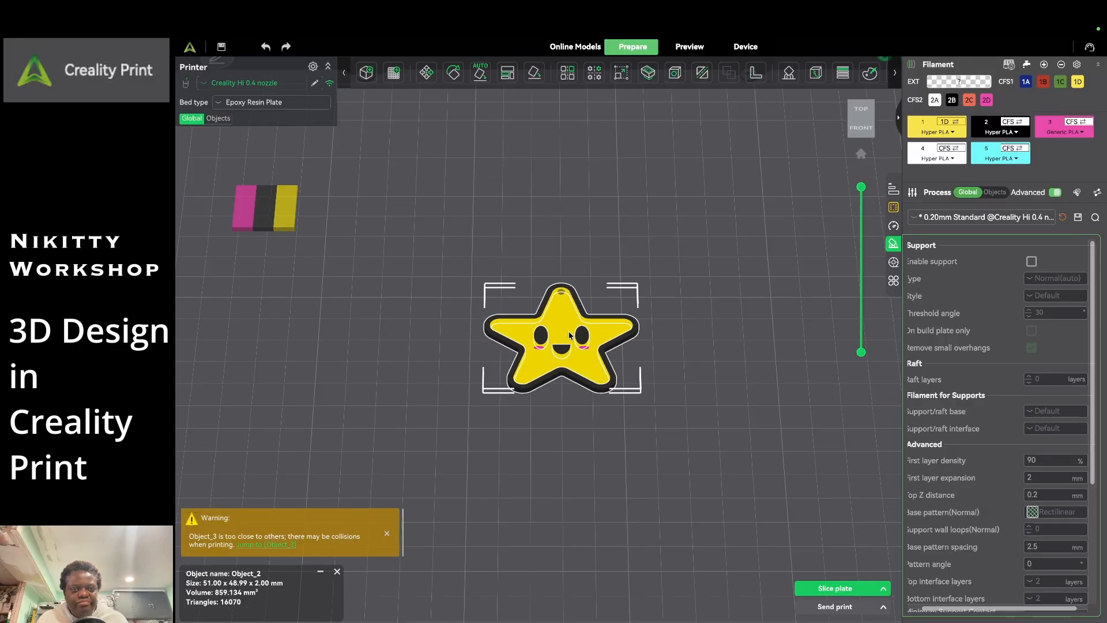
scroll(598, 341, up, 2)
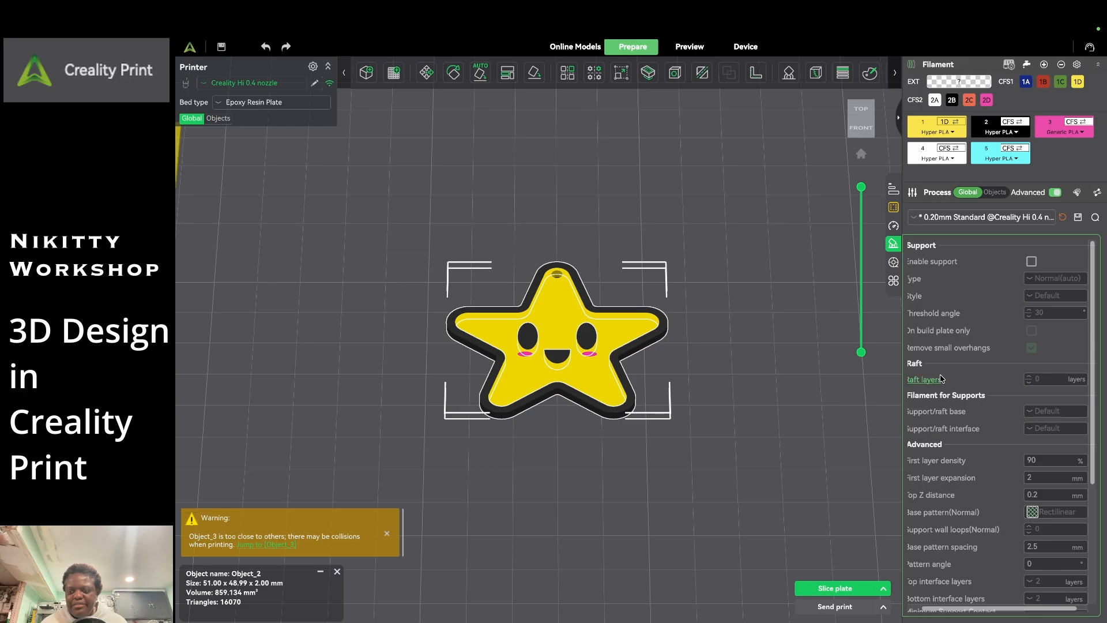
- Review the support settings, and read the descriptions of the bottom and top surface patterns in the strength settings
mouse_move(959, 429)
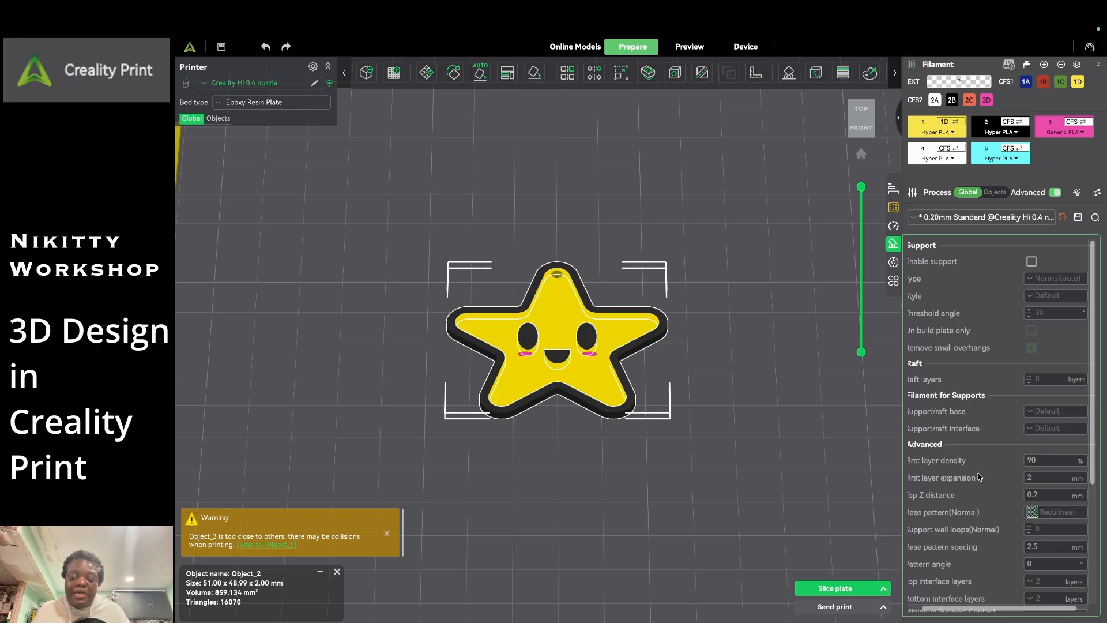
scroll(979, 475, down, 2)
scroll(978, 475, down, 4)
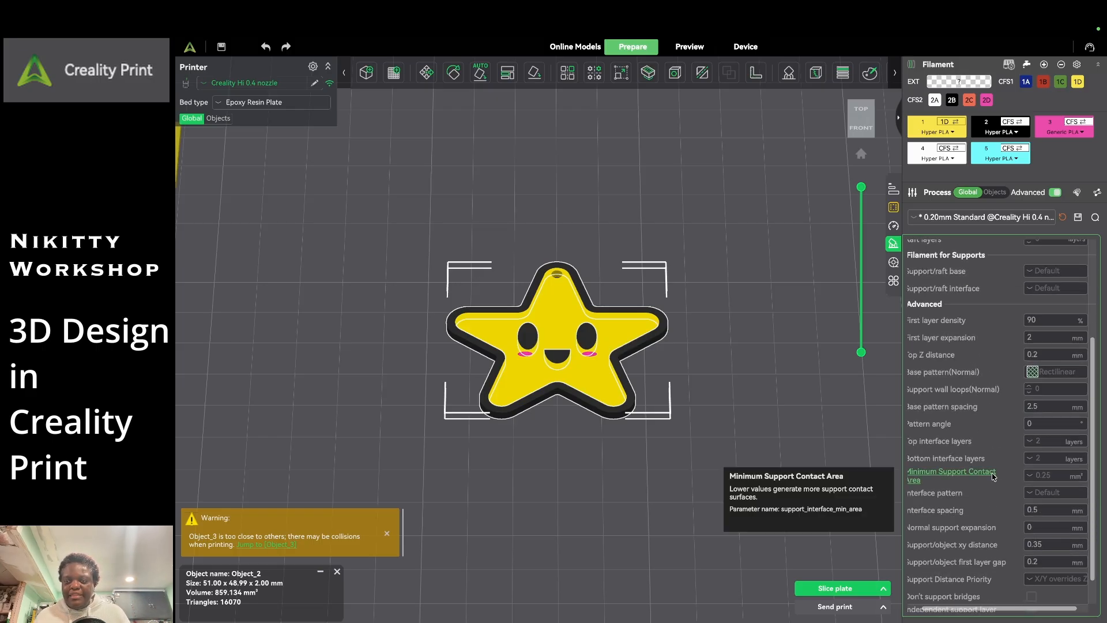
scroll(975, 479, up, 5)
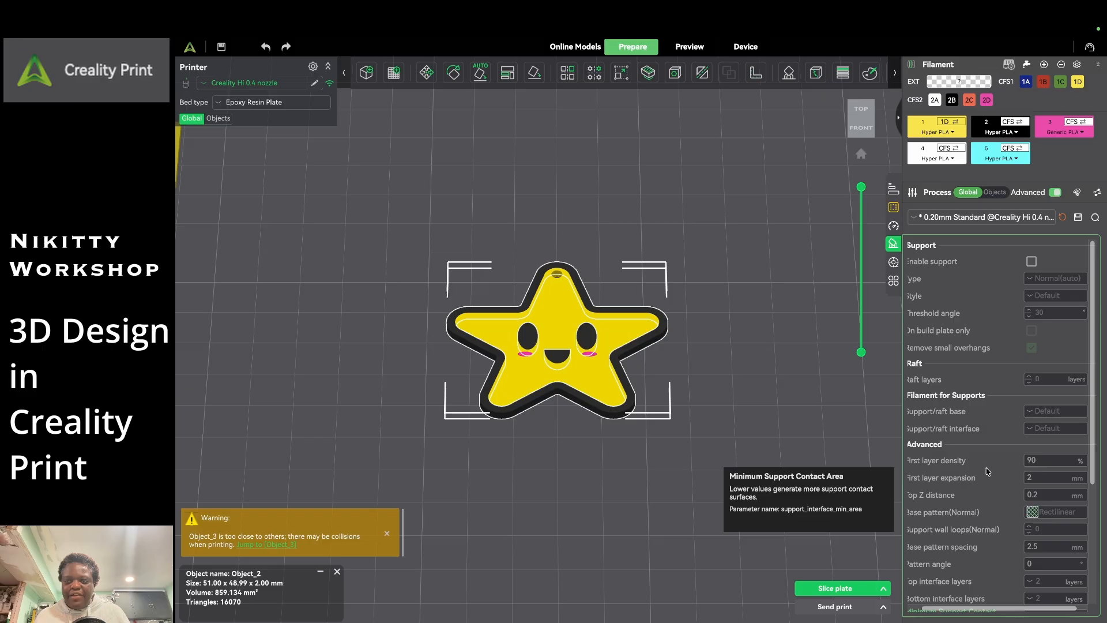
click(894, 207)
mouse_move(957, 384)
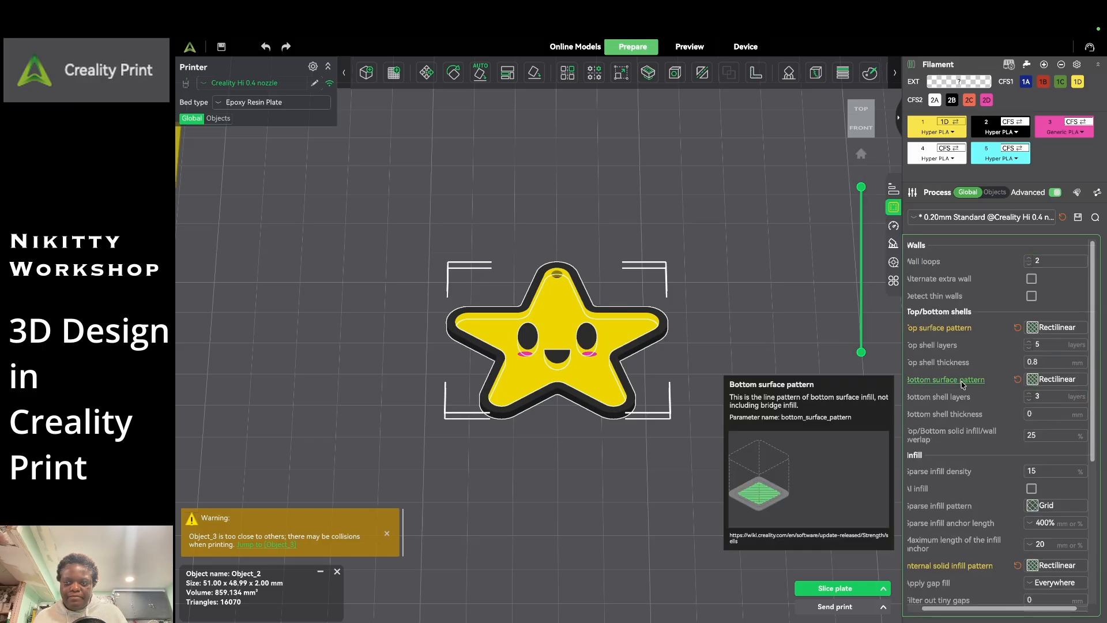
mouse_move(929, 332)
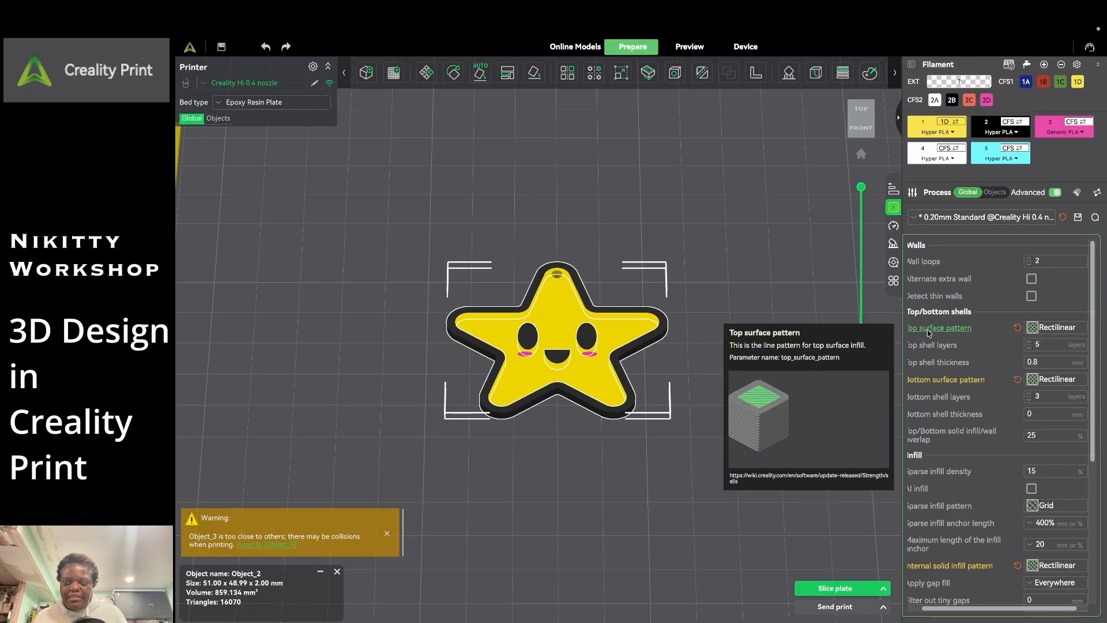
- Review the available top surface patterns, keep Rectilinear, and slice the plate
click(1026, 330)
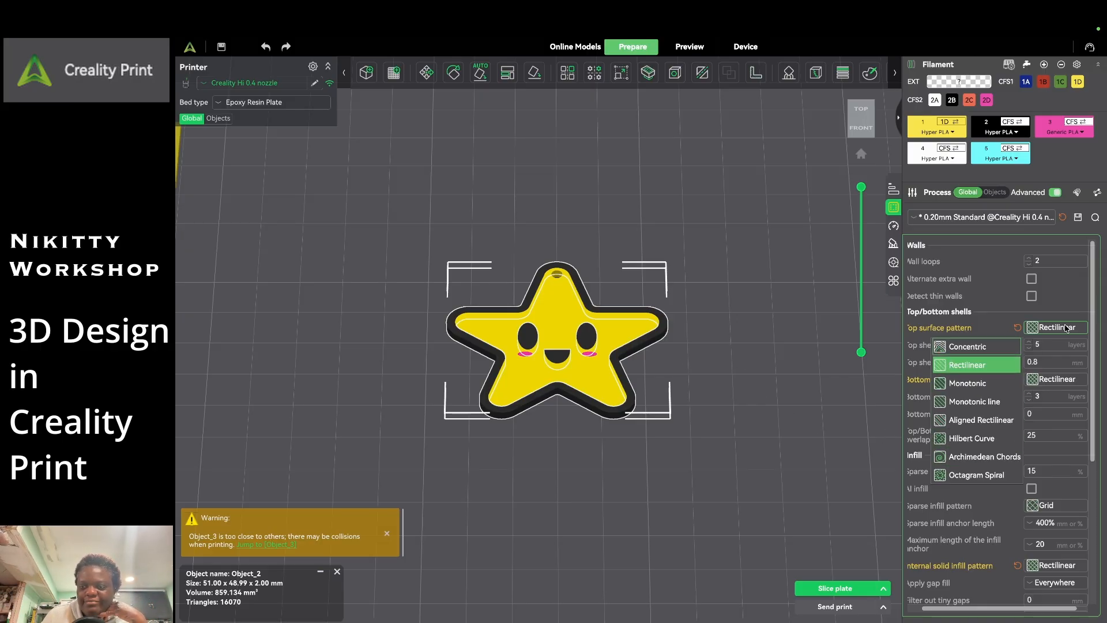
click(1069, 299)
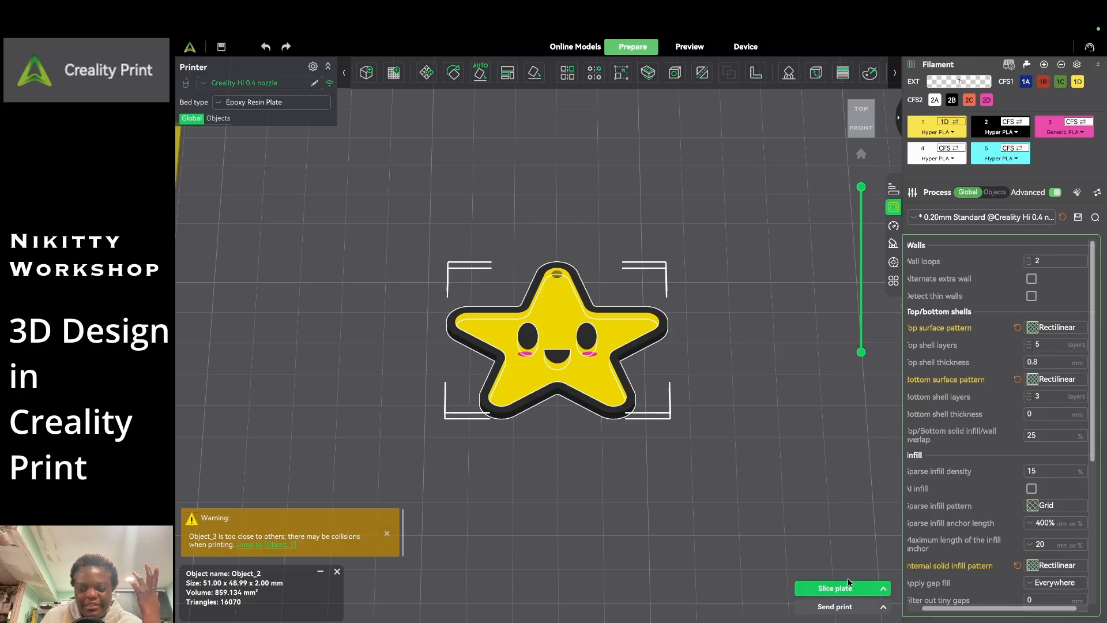
click(835, 588)
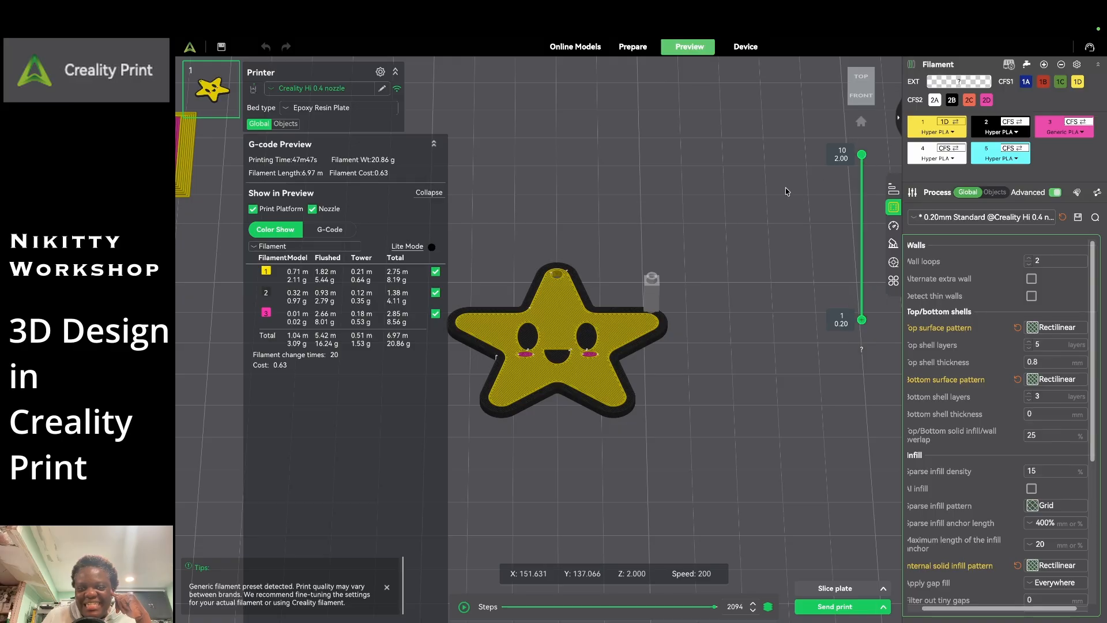
- Examine the sliced star's top surface lines around the eyes, mouth, cheeks and keyring hole
drag(736, 335, 726, 344)
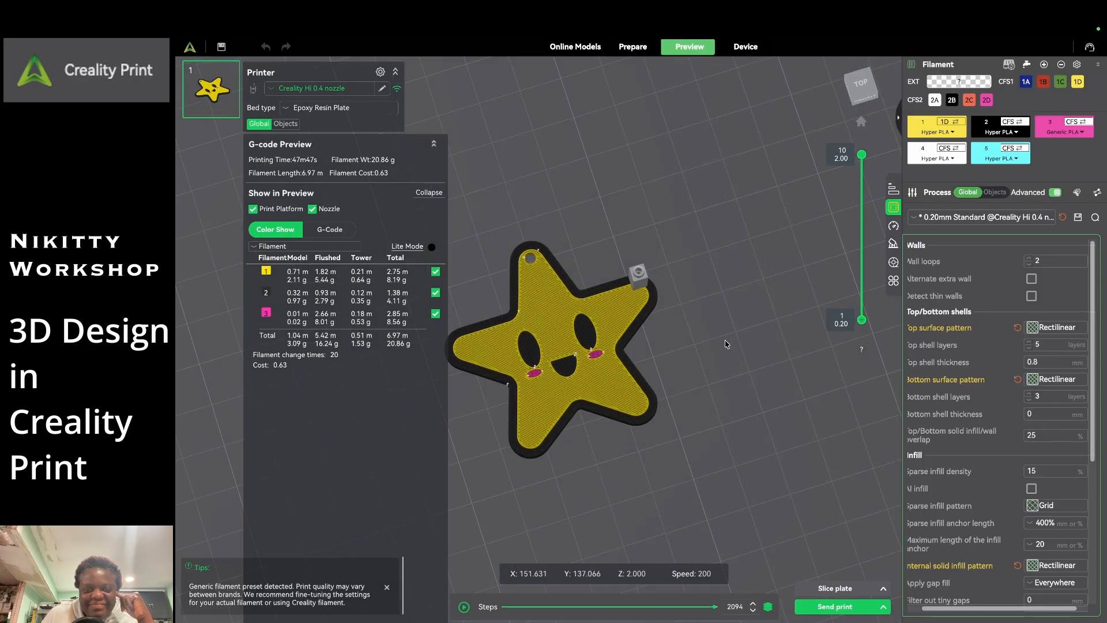
key(1)
scroll(570, 325, up, 5)
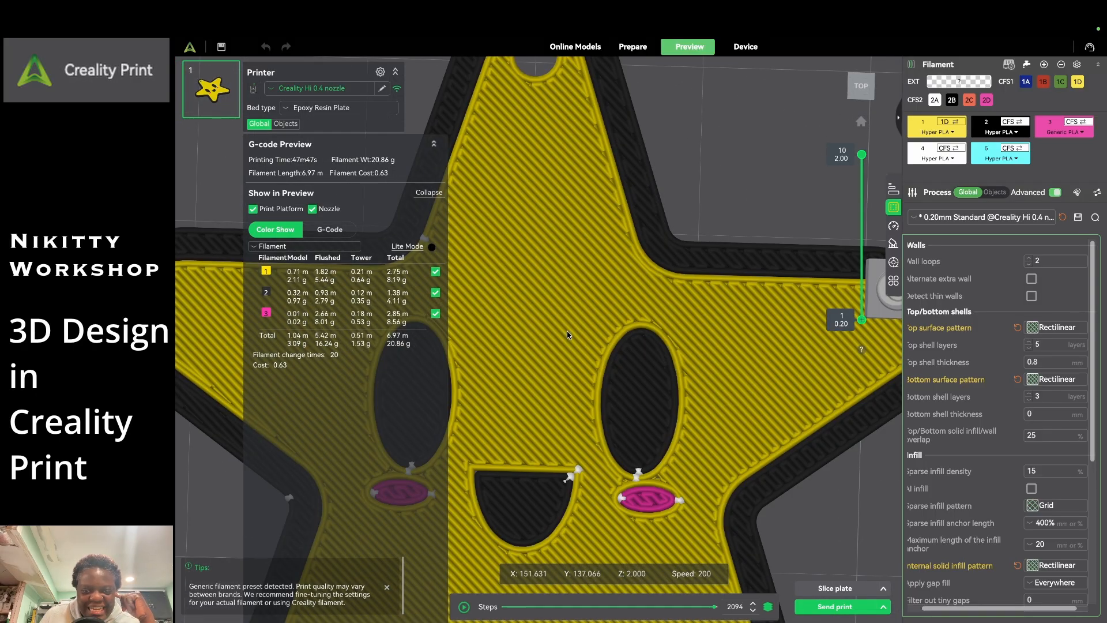
scroll(568, 335, down, 2)
scroll(564, 336, down, 3)
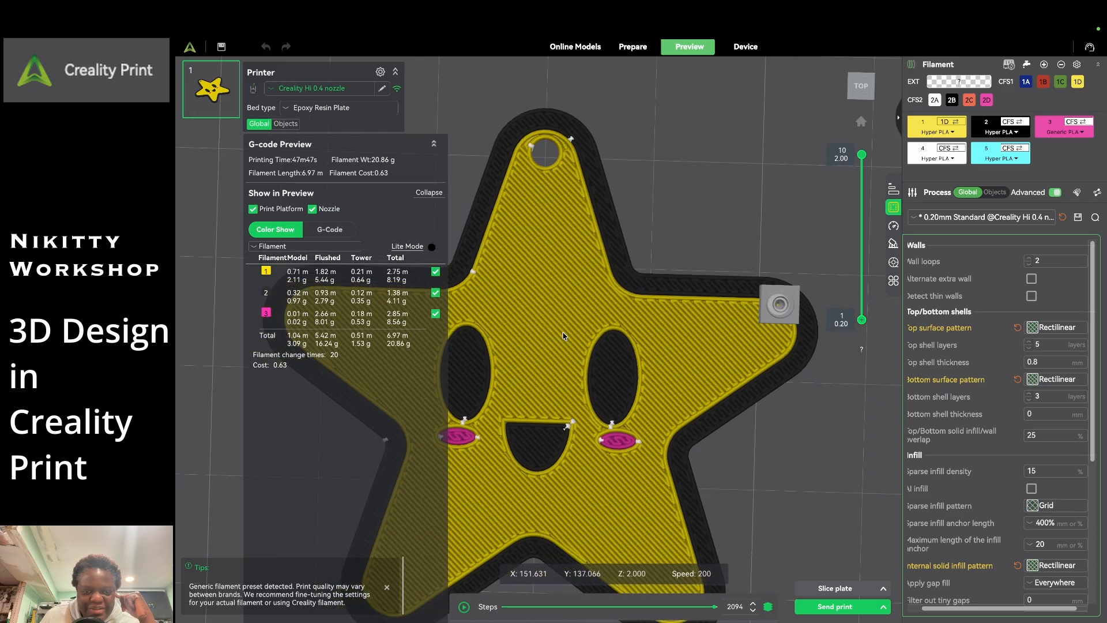
scroll(530, 264, up, 1)
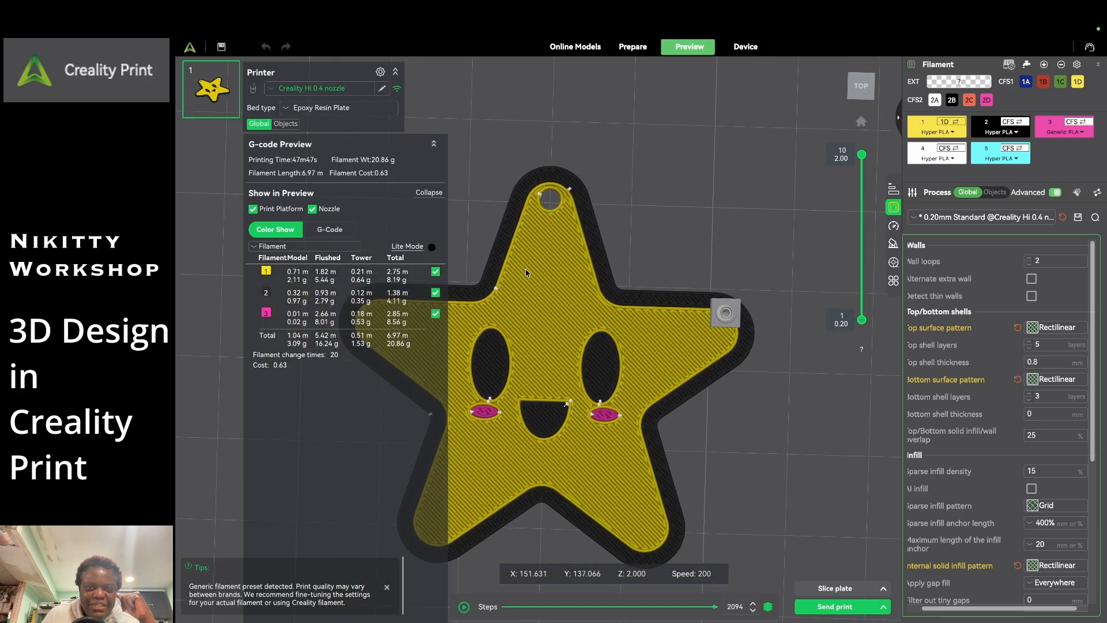
scroll(620, 432, up, 5)
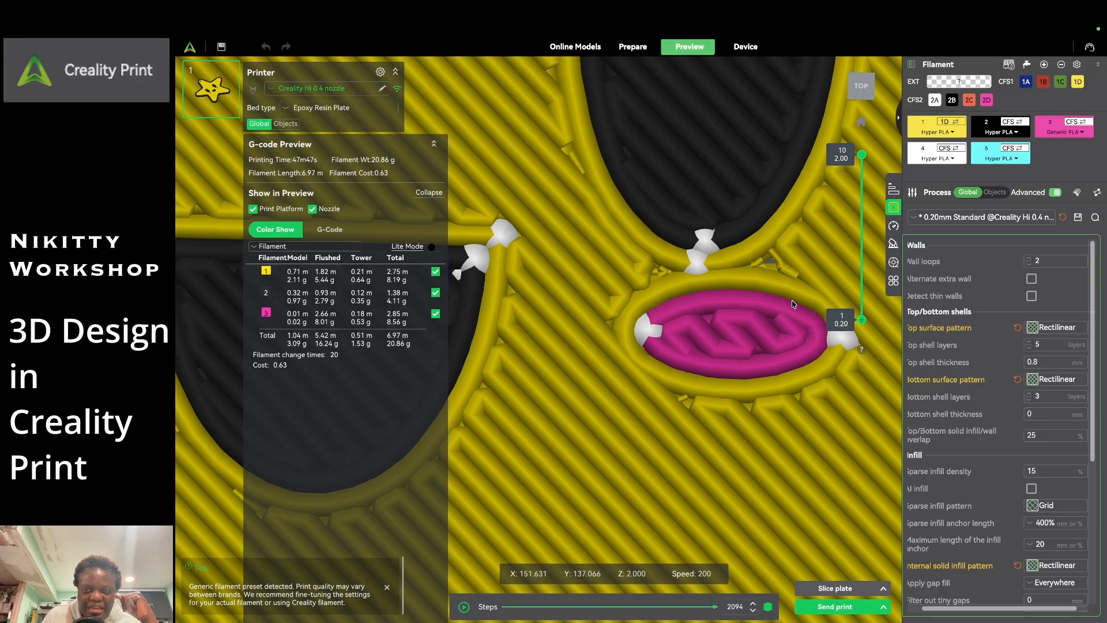
scroll(750, 338, down, 2)
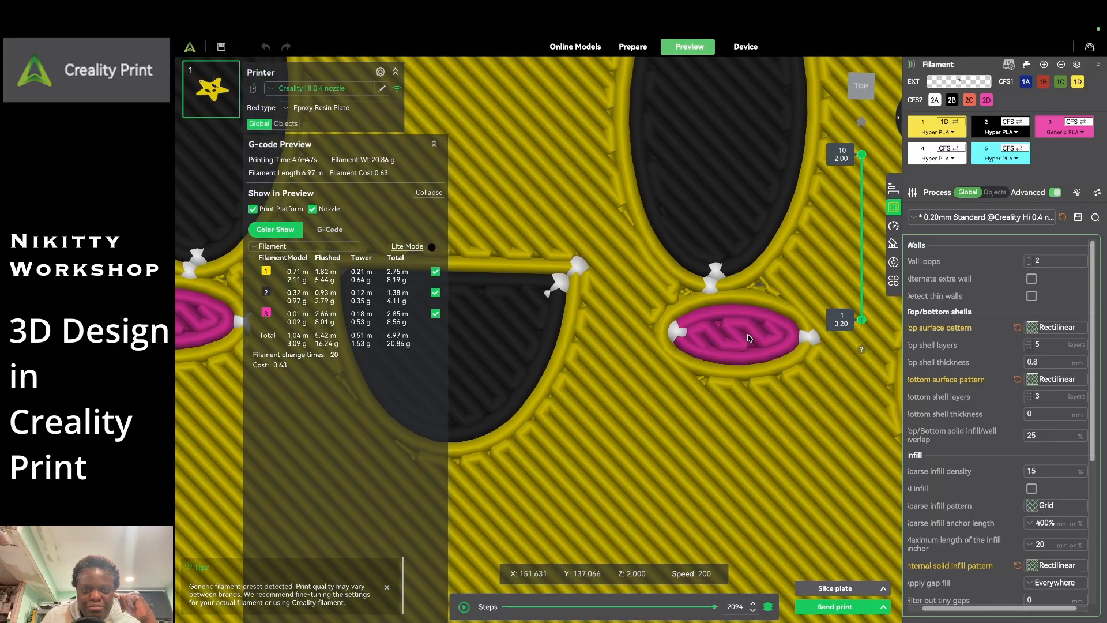
scroll(750, 337, down, 4)
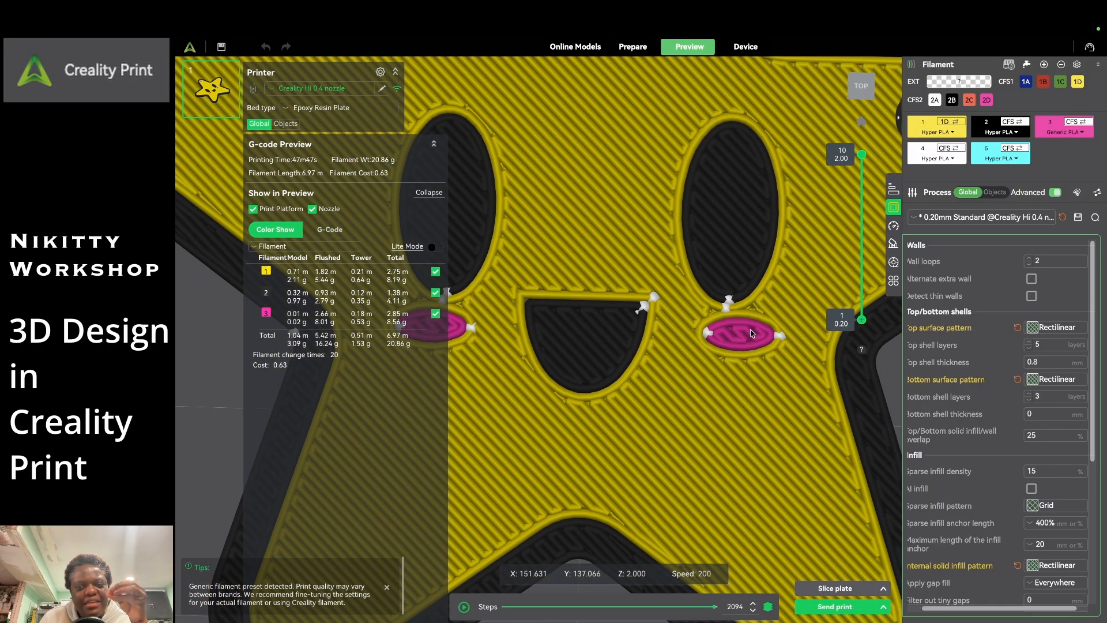
scroll(751, 322, down, 4)
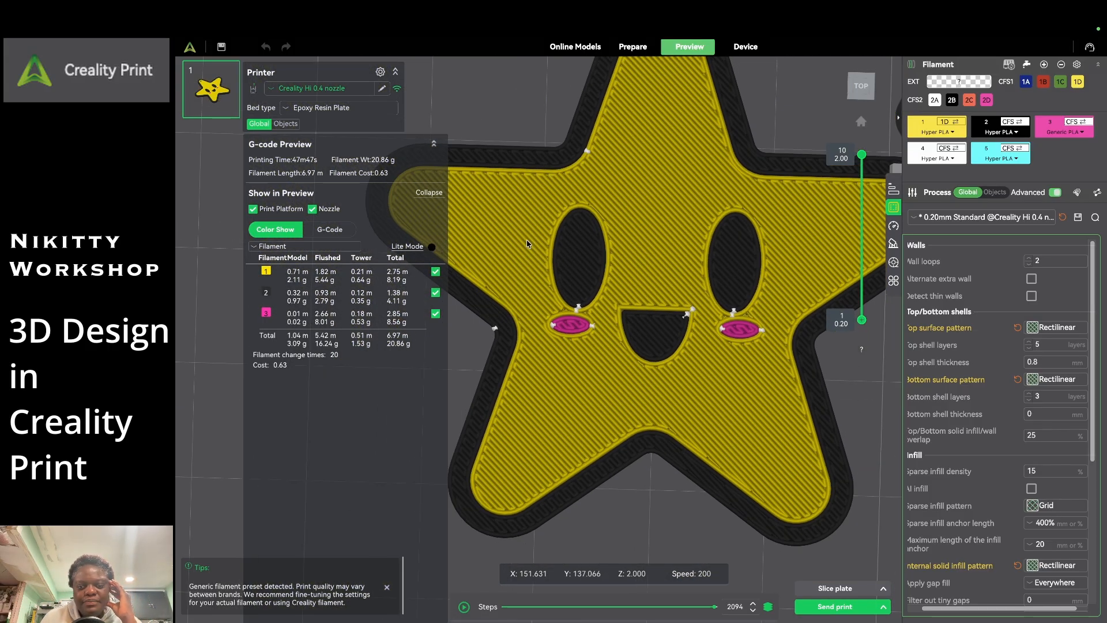
scroll(611, 248, down, 3)
scroll(748, 156, up, 5)
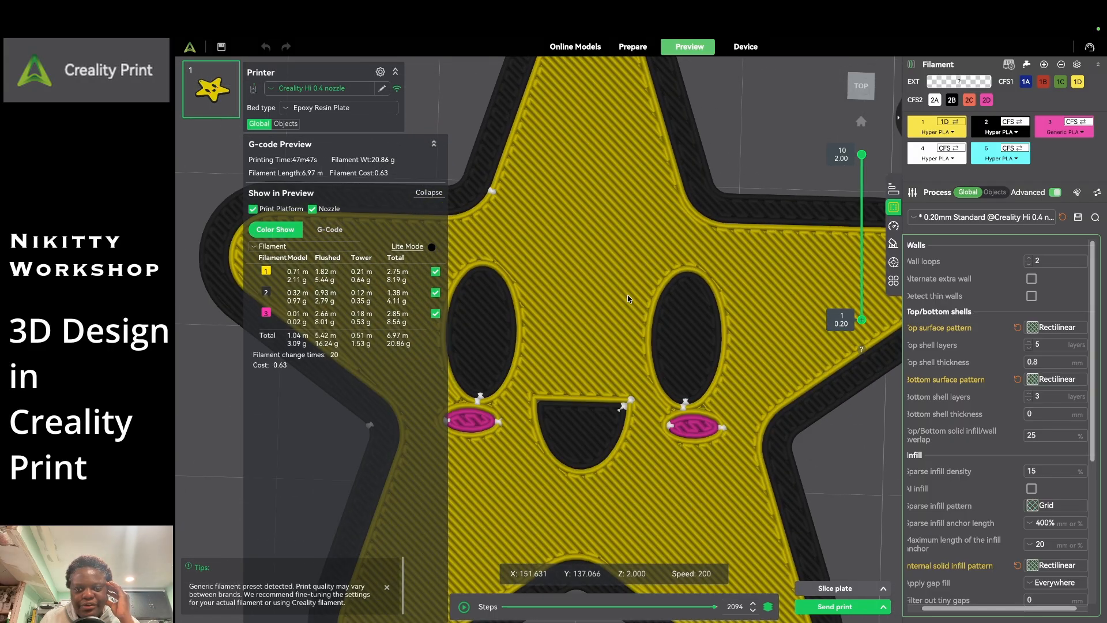
- Set the top surface pattern to Archimedean Chords and reslice the plate
click(1058, 327)
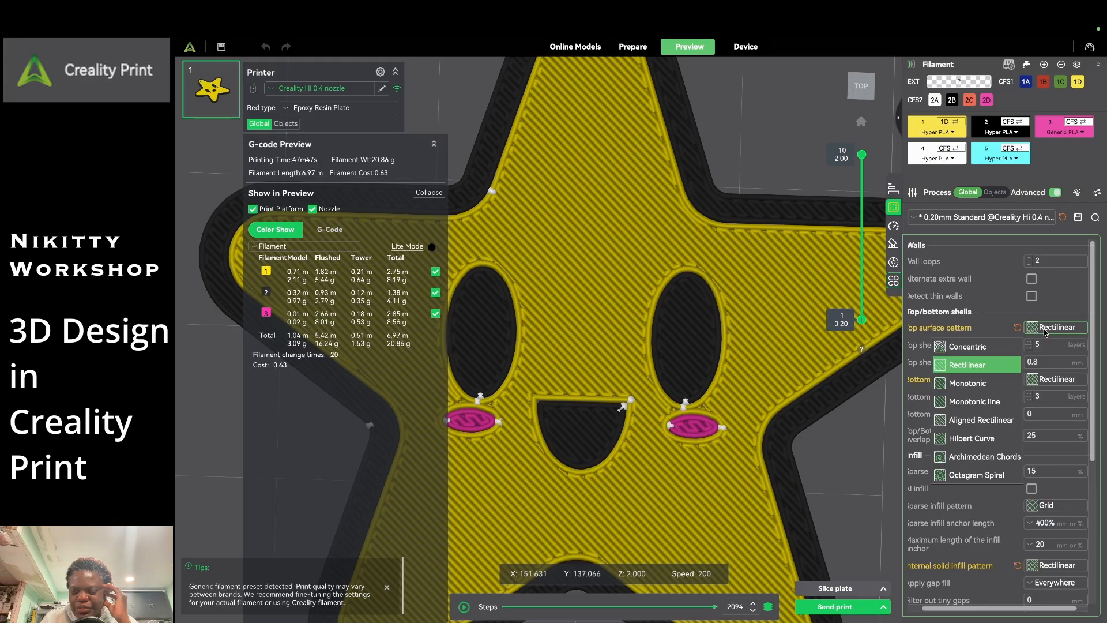
click(980, 458)
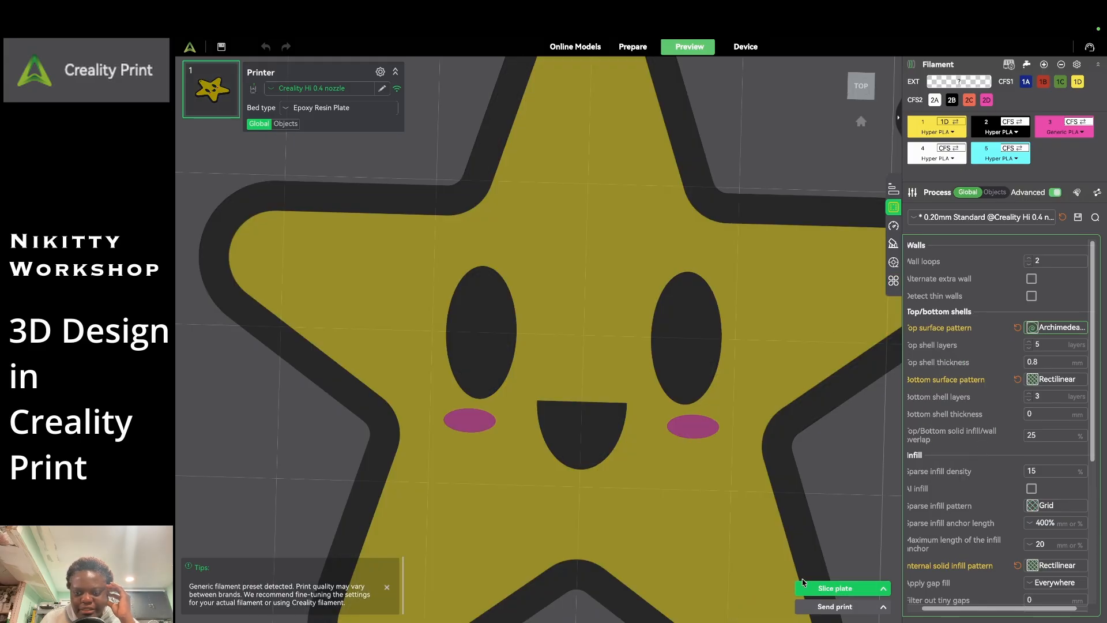
click(832, 588)
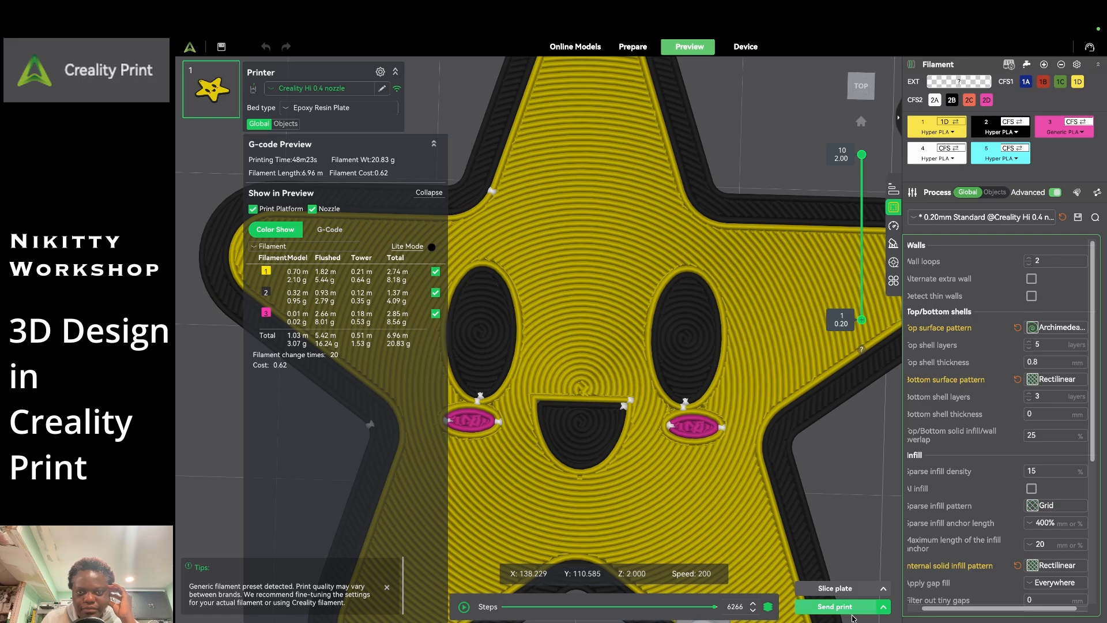
- Show the print sending and export options, and inspect the resliced star from the default angle and from above
click(853, 613)
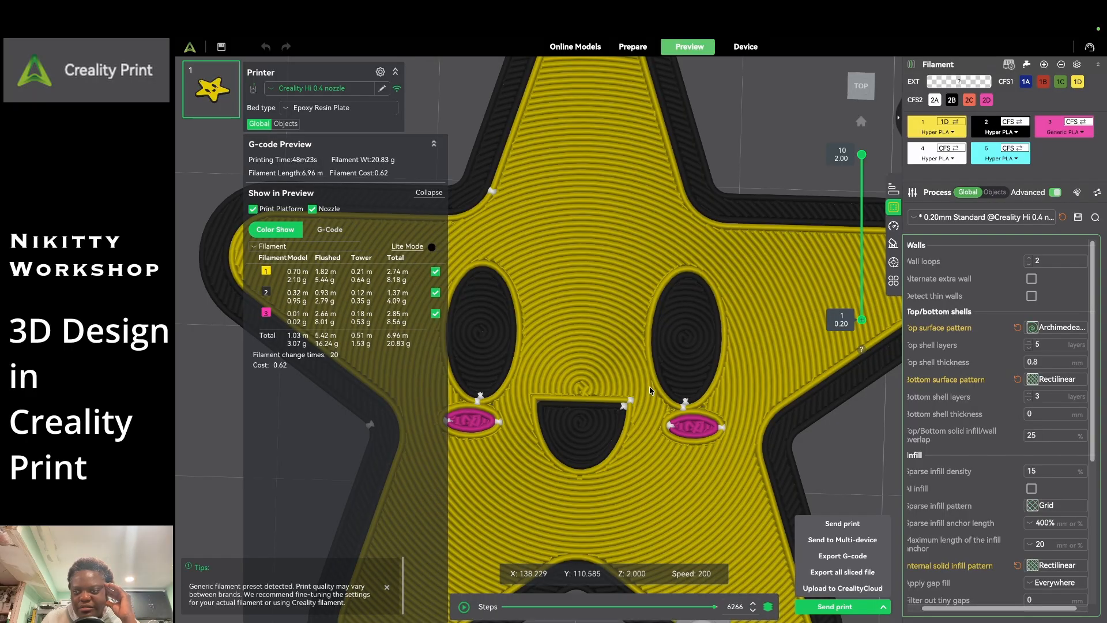
click(866, 123)
click(862, 122)
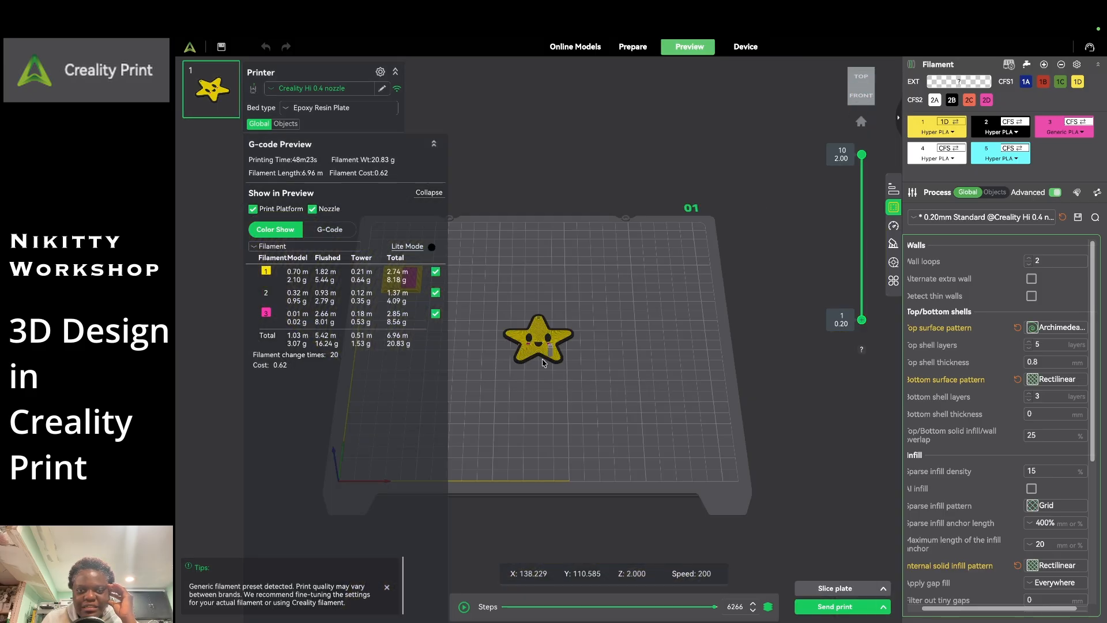
scroll(542, 341, up, 5)
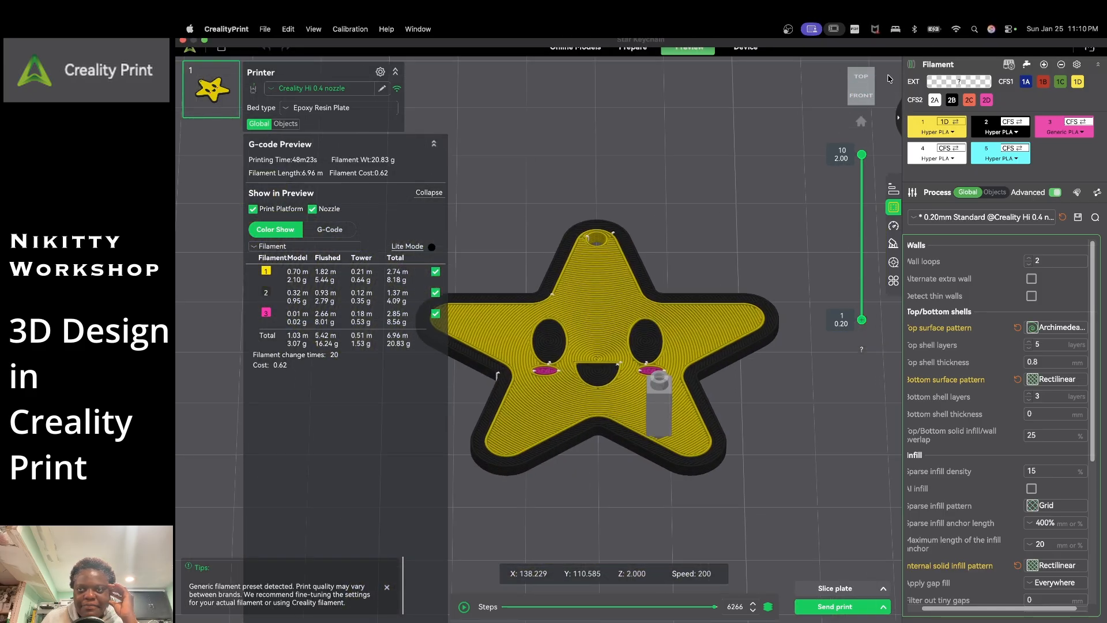
click(861, 78)
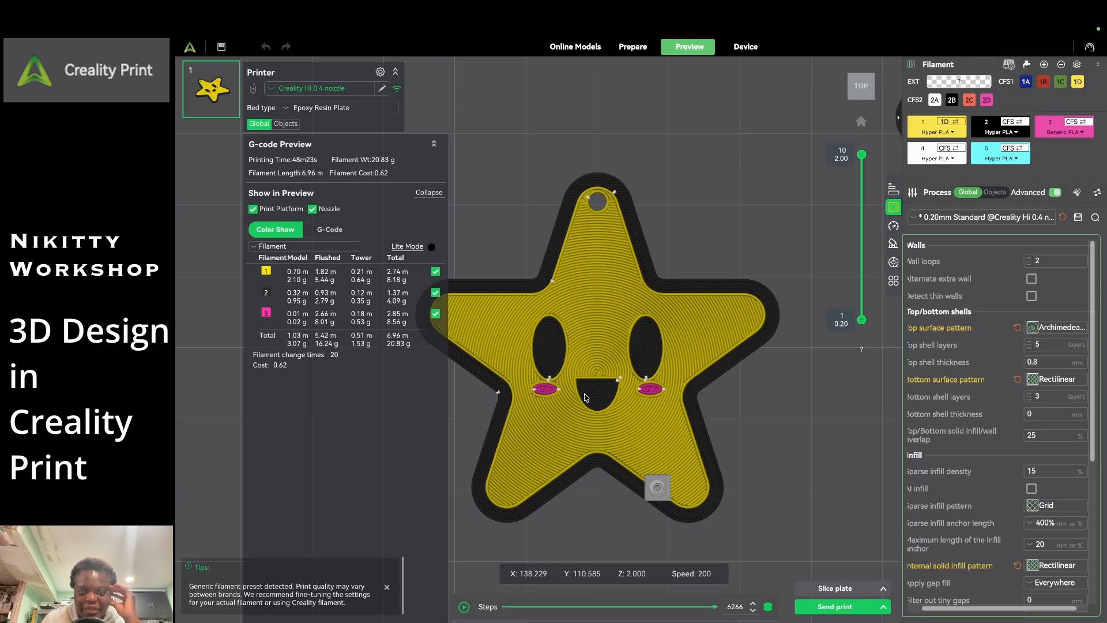
- Switch the top surface pattern back to Rectilinear and reslice the plate
click(1056, 327)
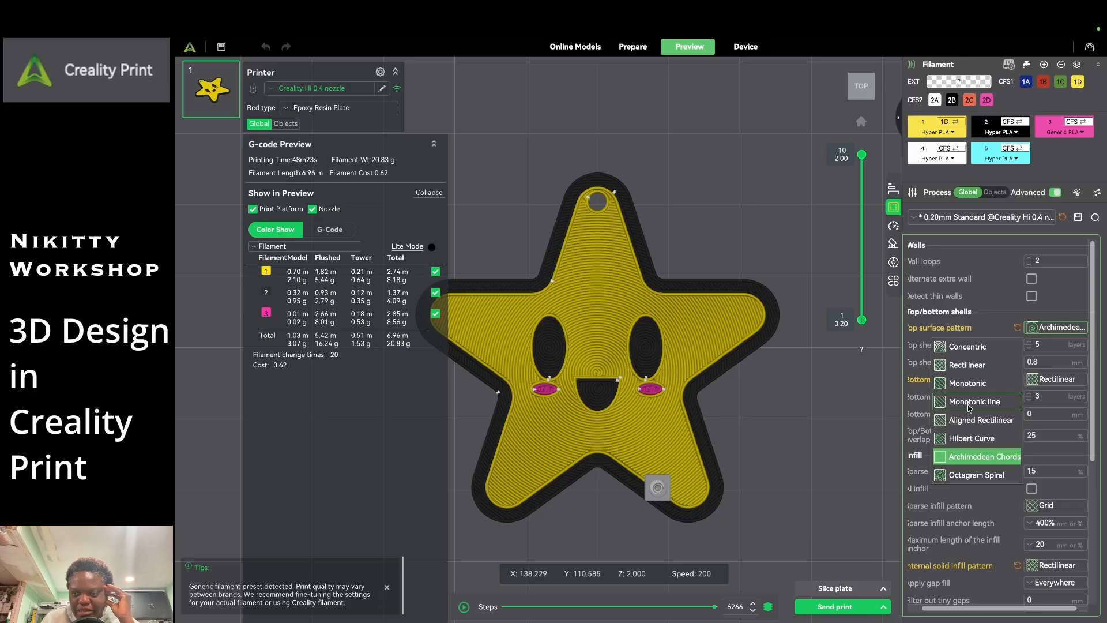
click(974, 366)
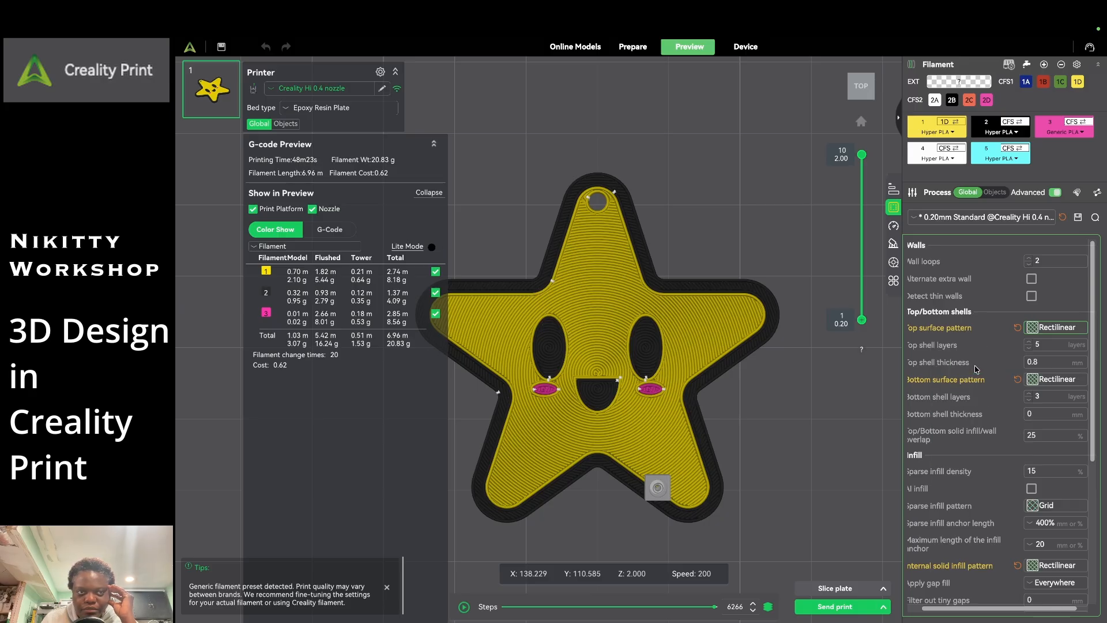
click(829, 583)
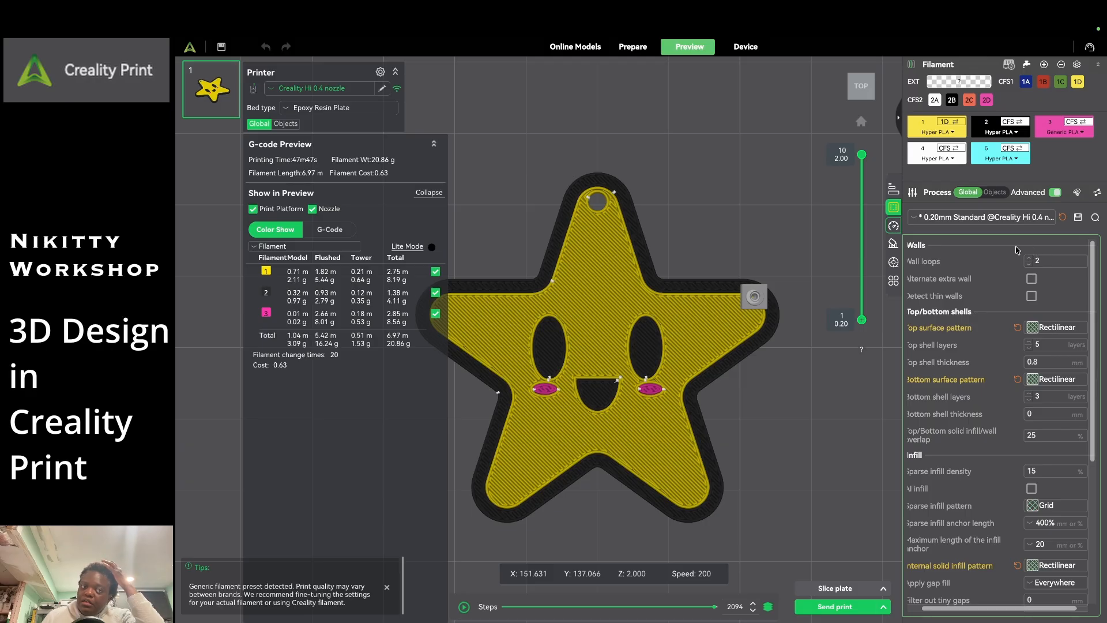
- Change the top surface pattern to Archimedean Chords, reslice the plate, and inspect the star's face up close
click(1052, 330)
click(989, 457)
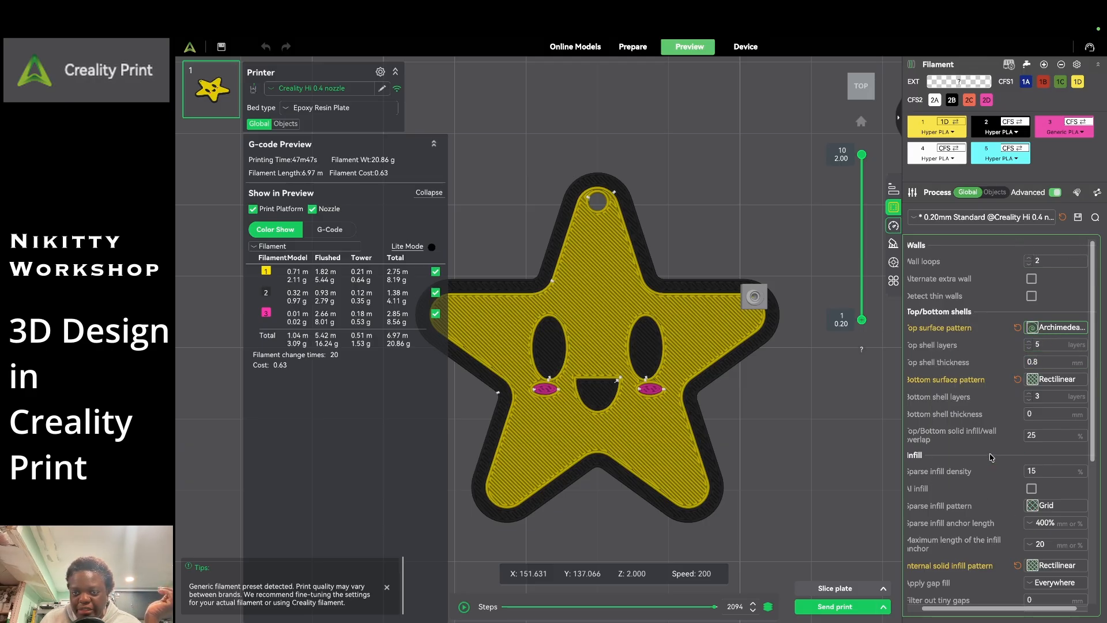
click(850, 590)
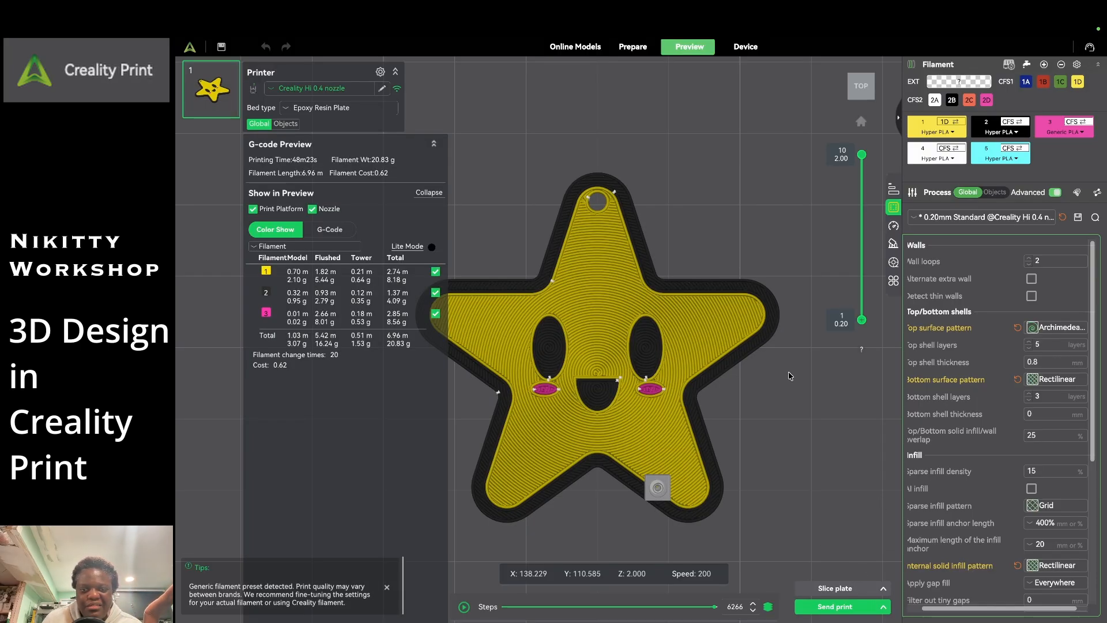
scroll(577, 369, up, 3)
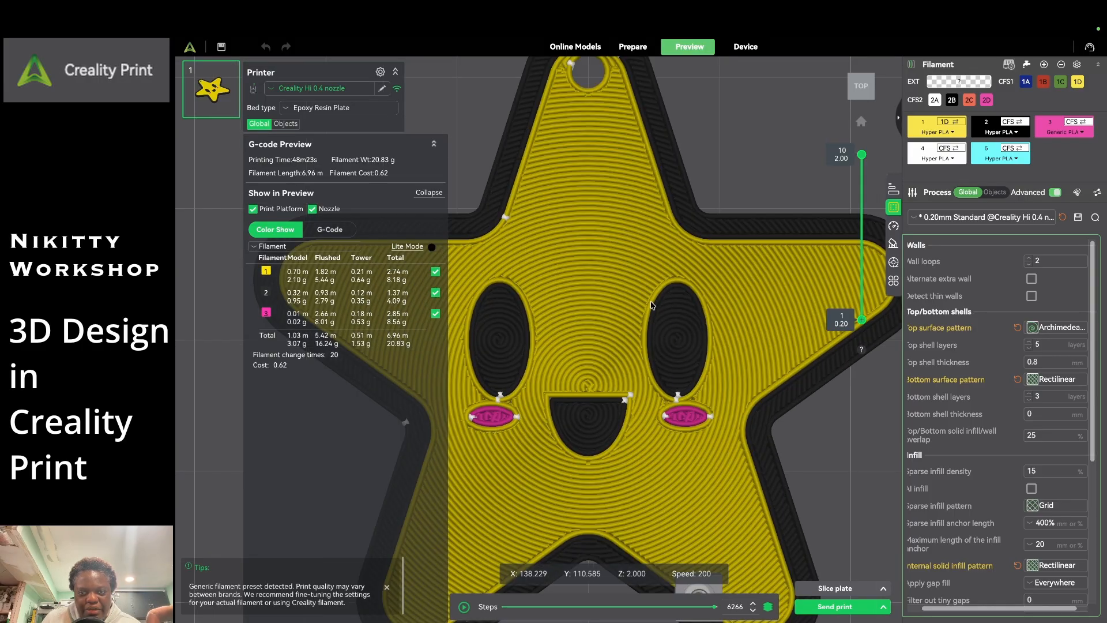
- Return the top surface pattern to Rectilinear and reslice the plate for comparison
click(1052, 328)
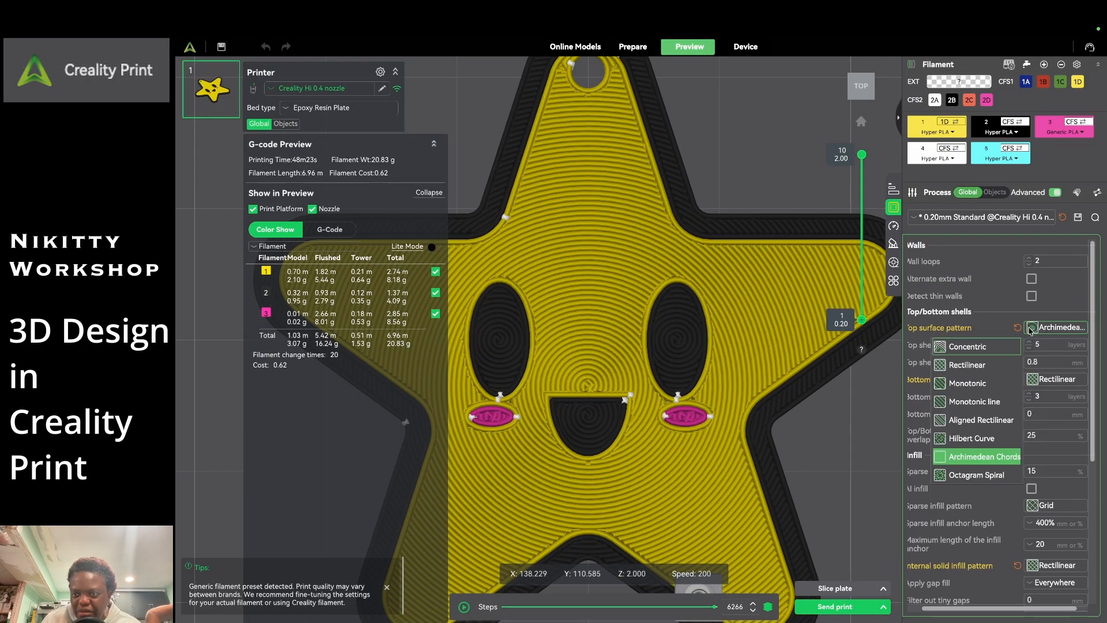
click(968, 365)
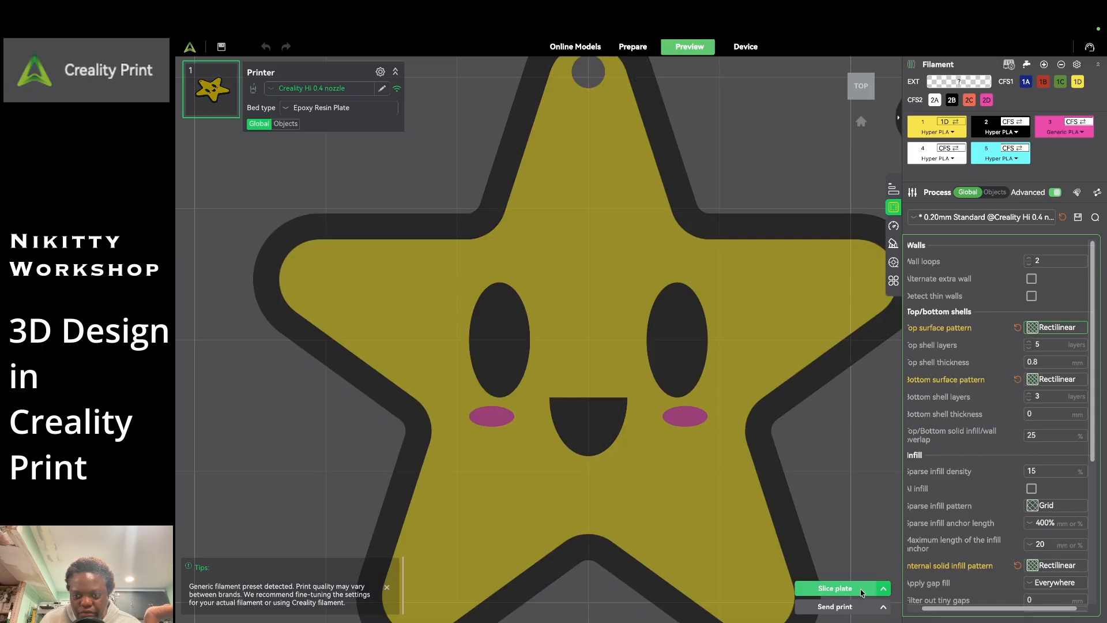
click(858, 592)
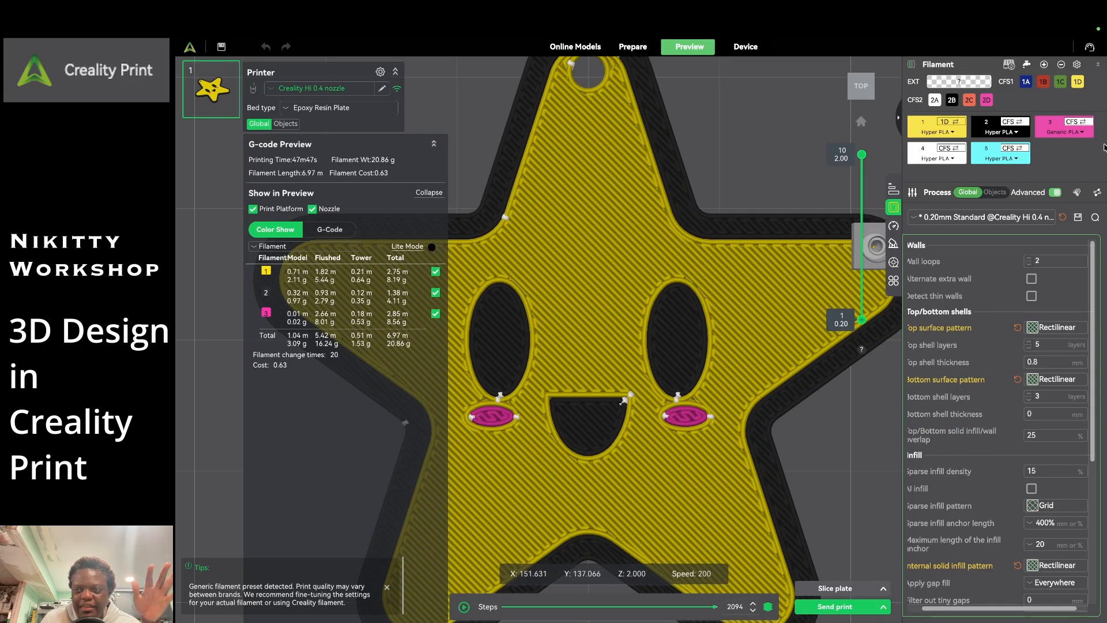
- Choose Archimedean Chords as the top surface pattern and reslice the plate
click(1070, 326)
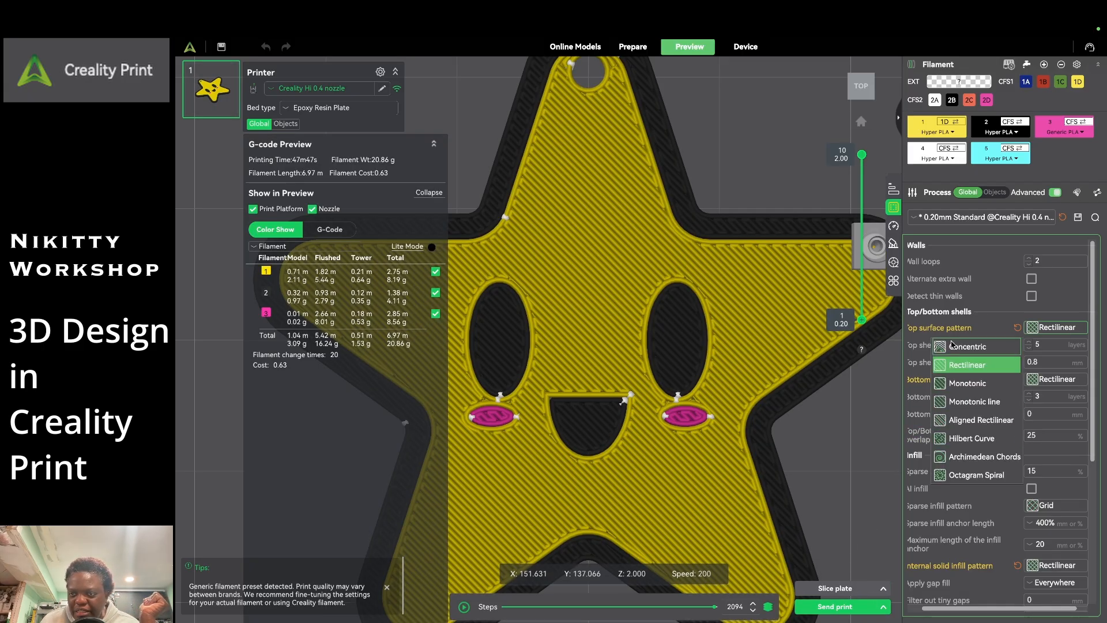
click(996, 461)
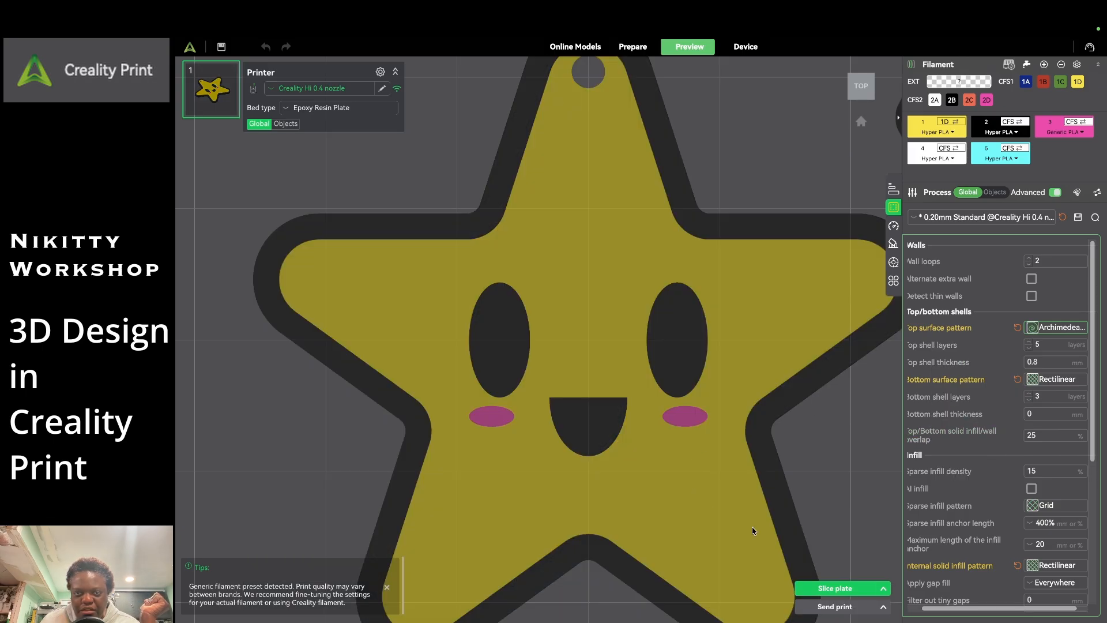
click(837, 586)
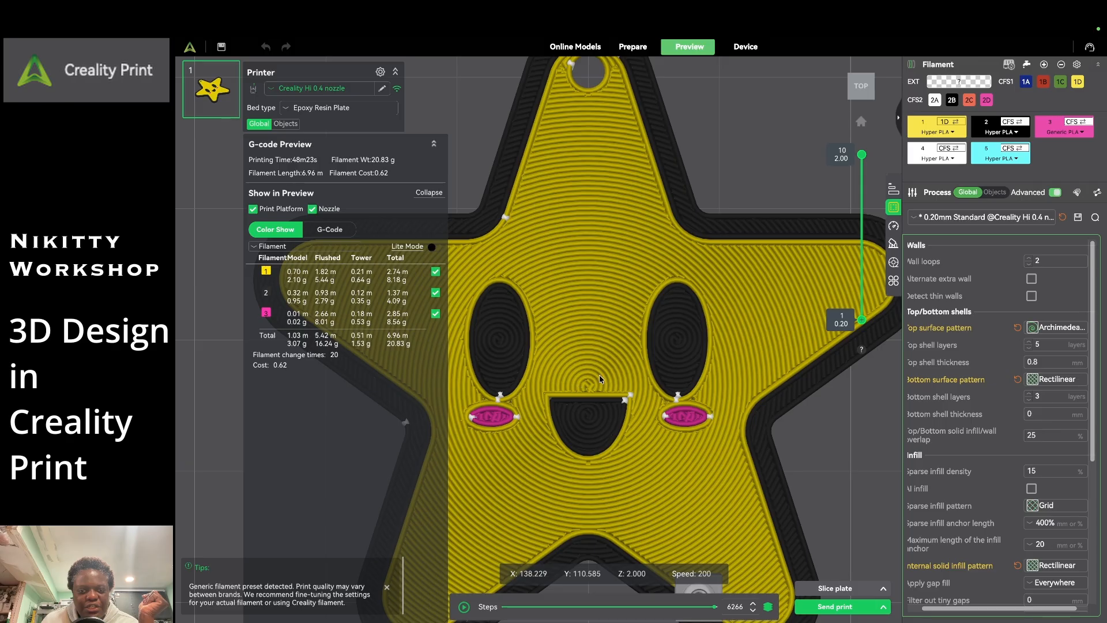
- Check the sliced star's underside, and set the bottom surface pattern to Archimedean Chords
scroll(515, 341, down, 4)
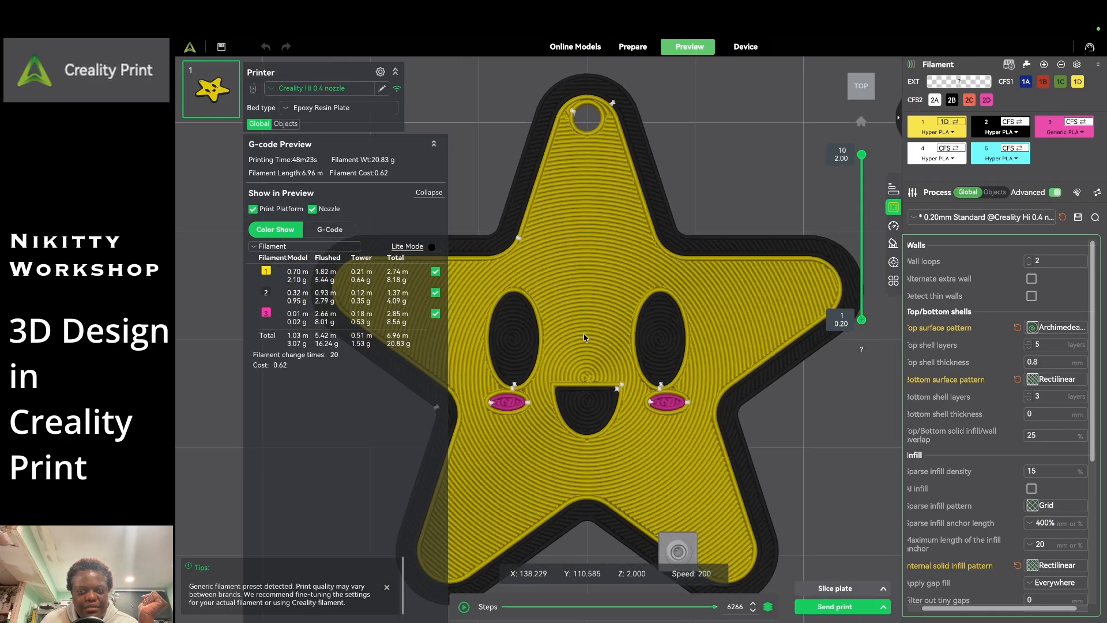
drag(597, 440, 643, 347)
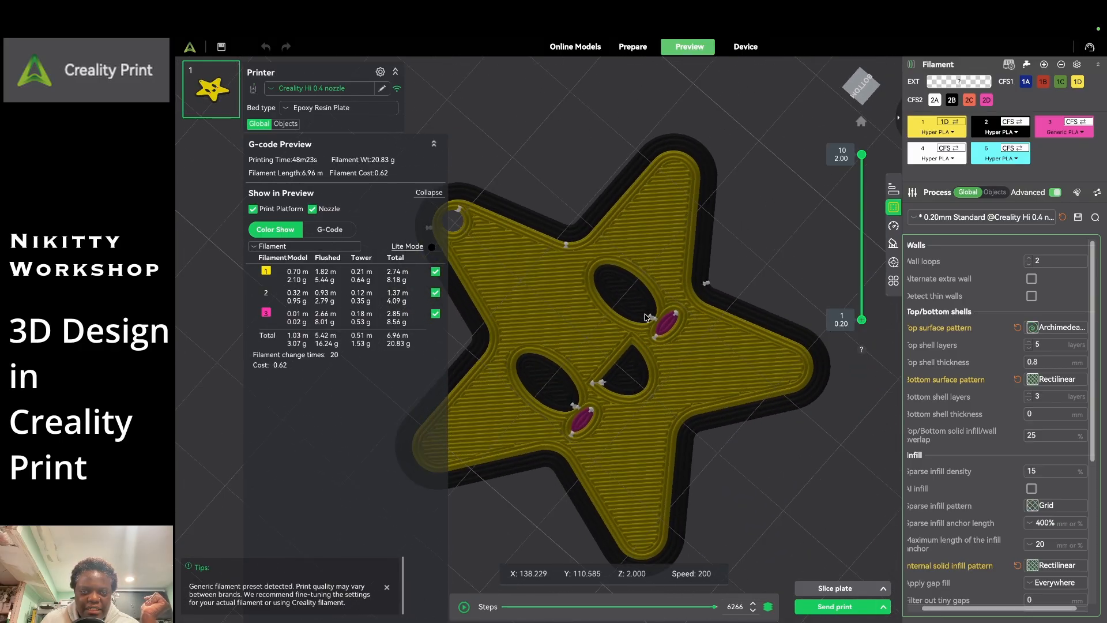
drag(653, 277, 607, 339)
click(1054, 379)
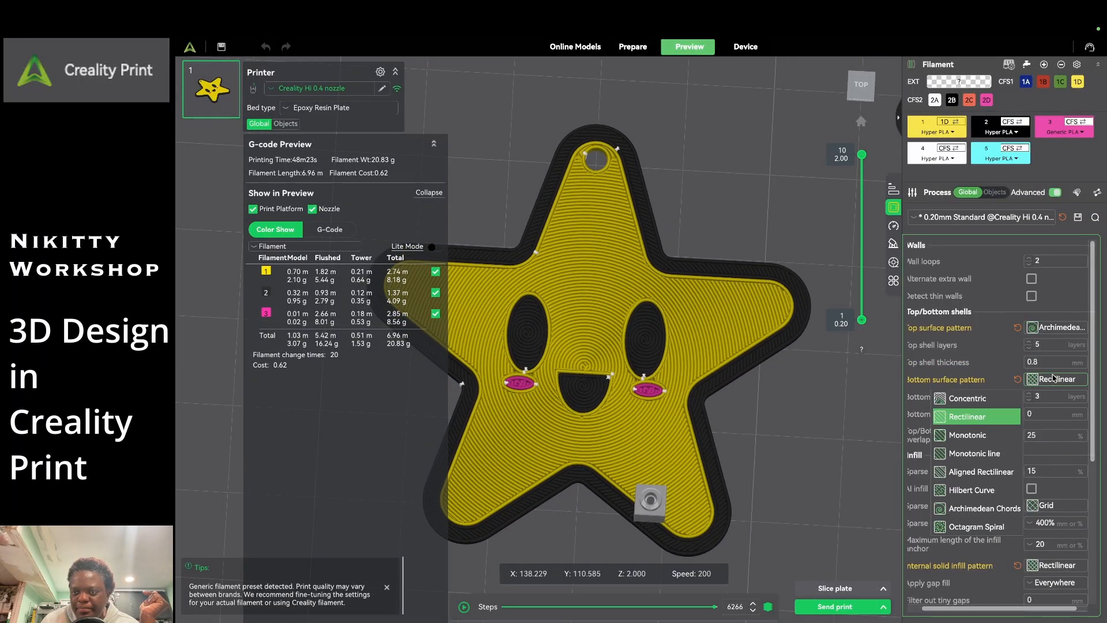
click(984, 509)
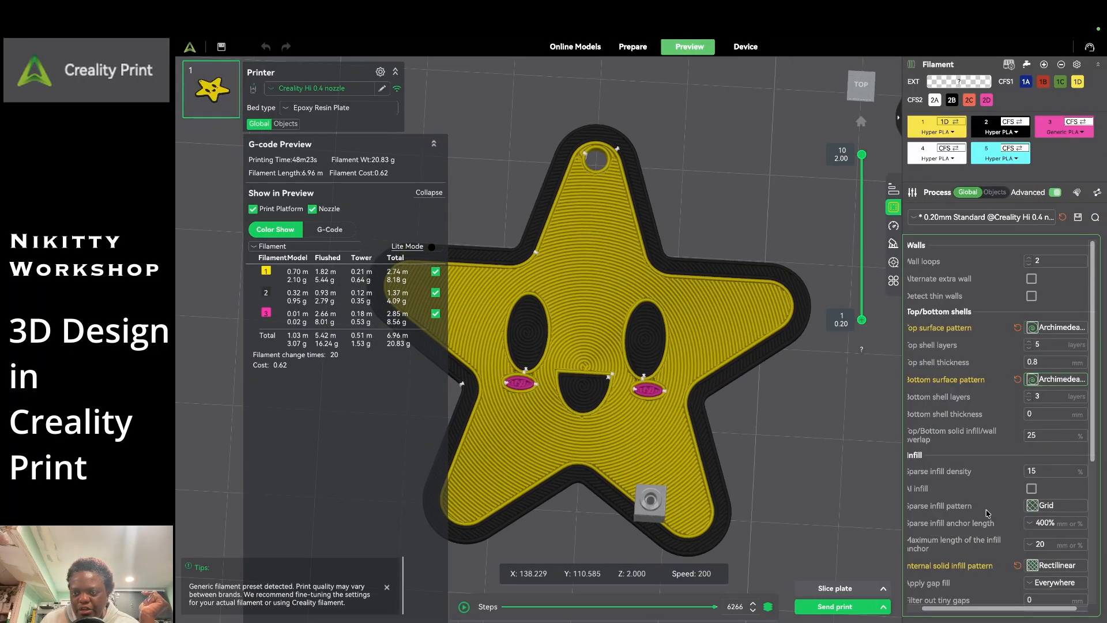
- Reslice the plate with the updated bottom surface pattern and inspect the star's face and outline in the preview
click(839, 589)
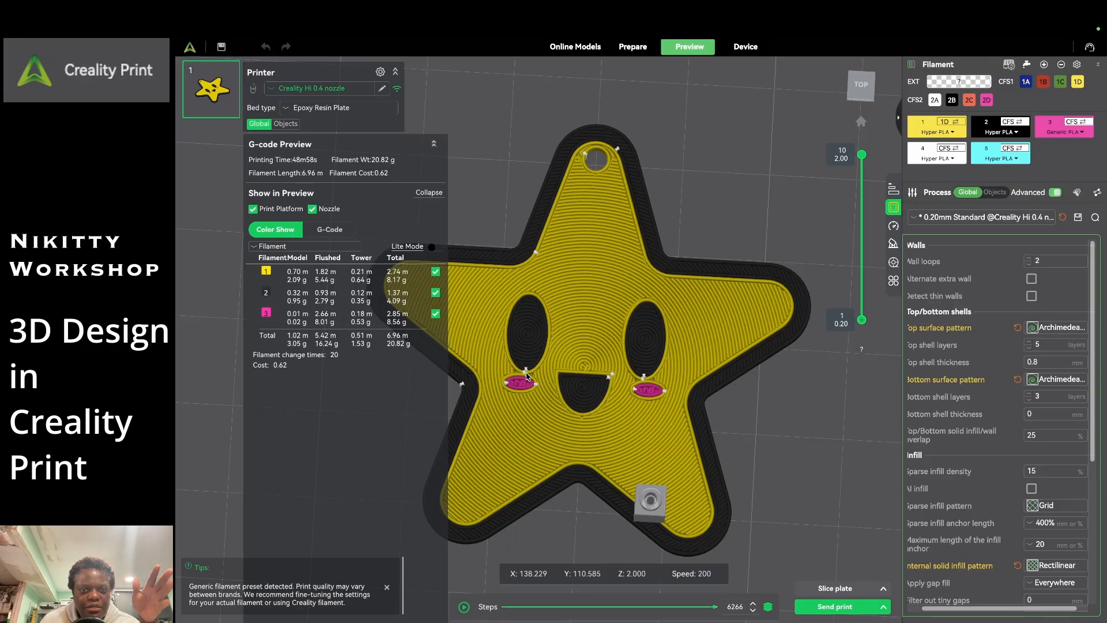
mouse_move(528, 376)
mouse_down()
mouse_move(556, 319)
mouse_move(533, 363)
mouse_move(550, 319)
mouse_move(529, 355)
mouse_move(528, 387)
mouse_up()
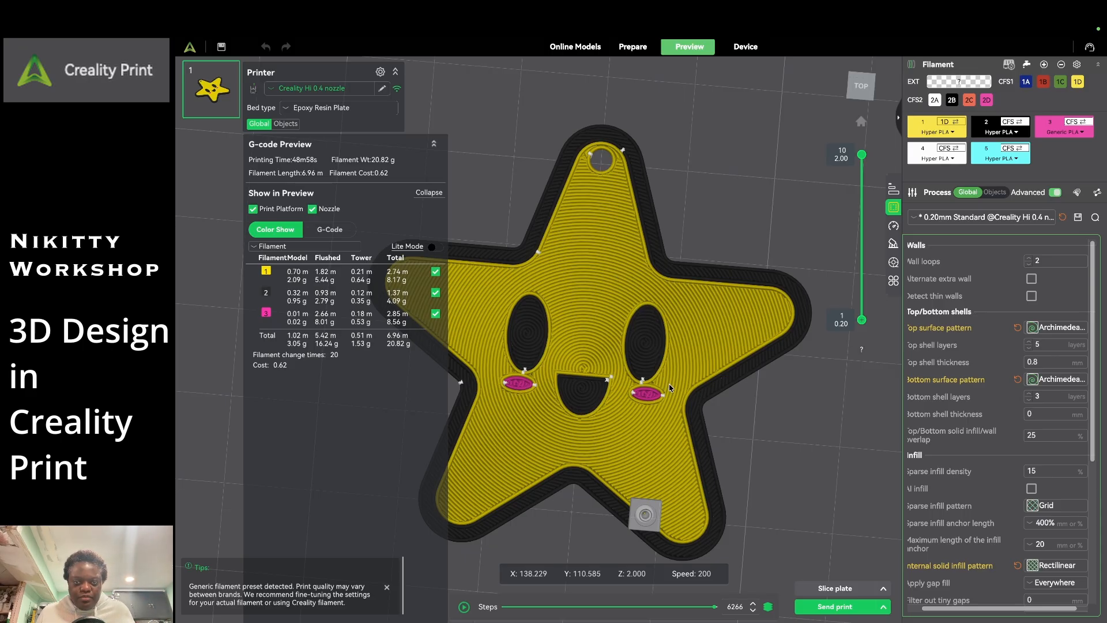
drag(671, 386, 665, 372)
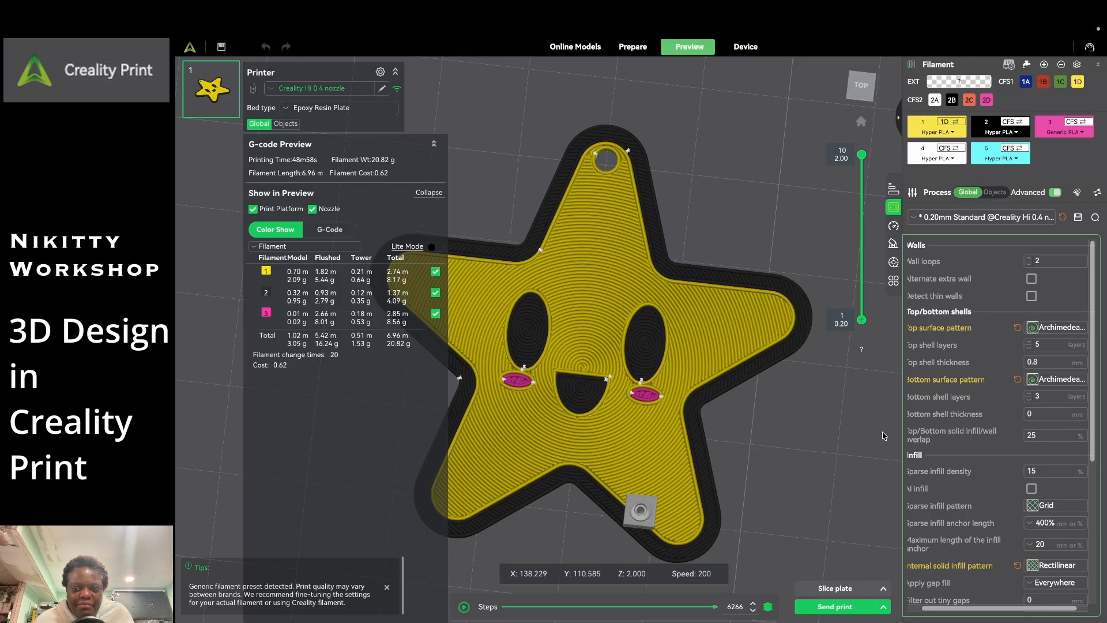
drag(771, 413, 773, 415)
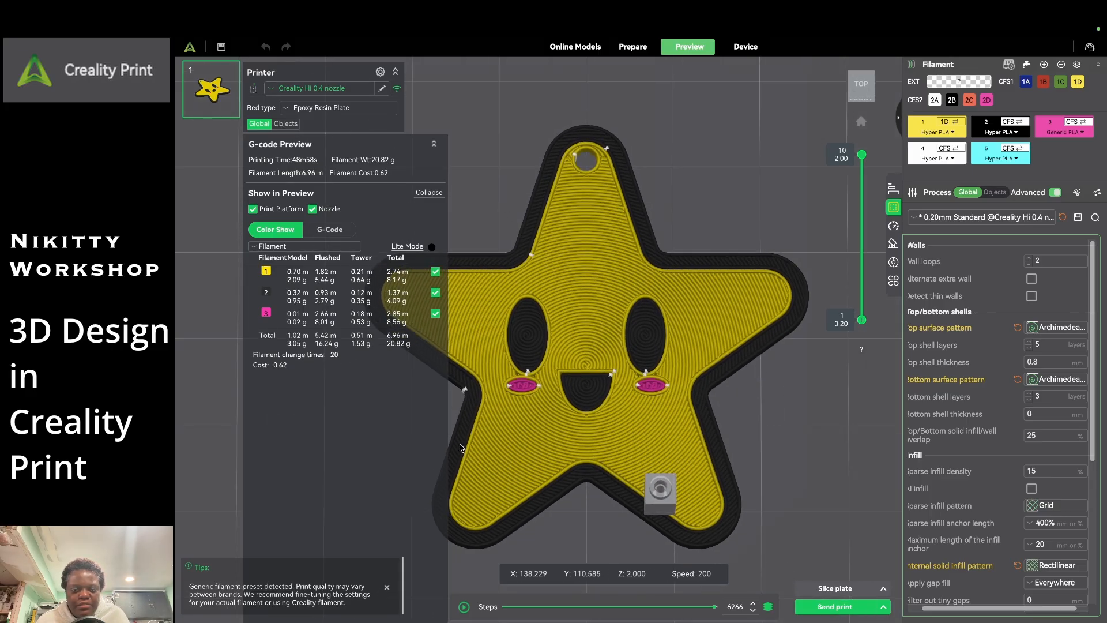
- Check the LAN printer and CFS filament slot assignments for the sliced star, close the sending dialog, and start sending the print again
click(846, 610)
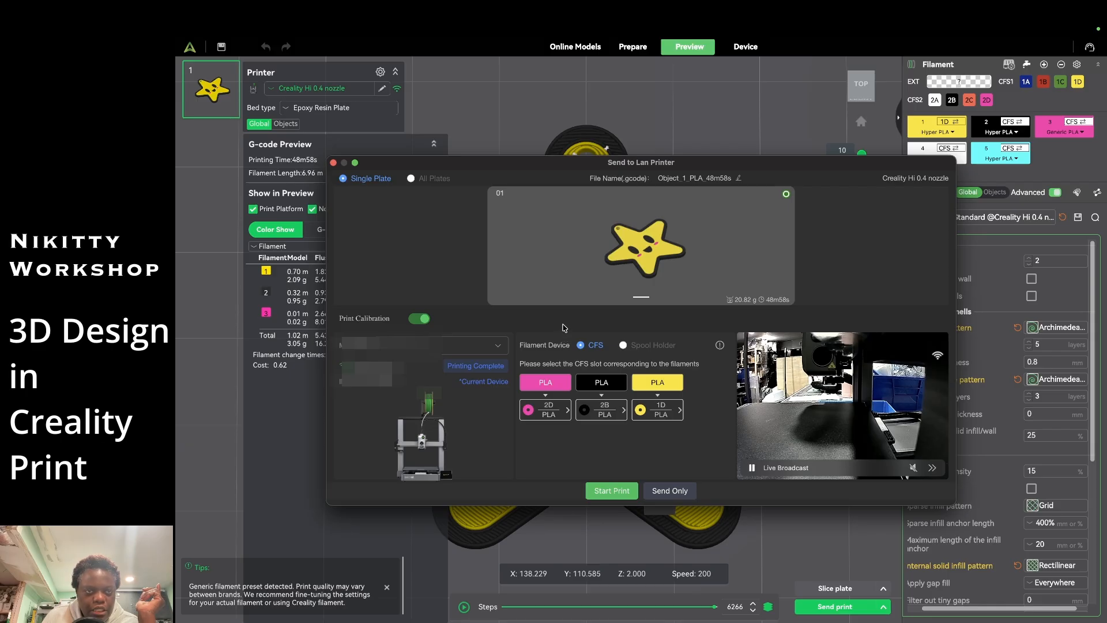
click(333, 163)
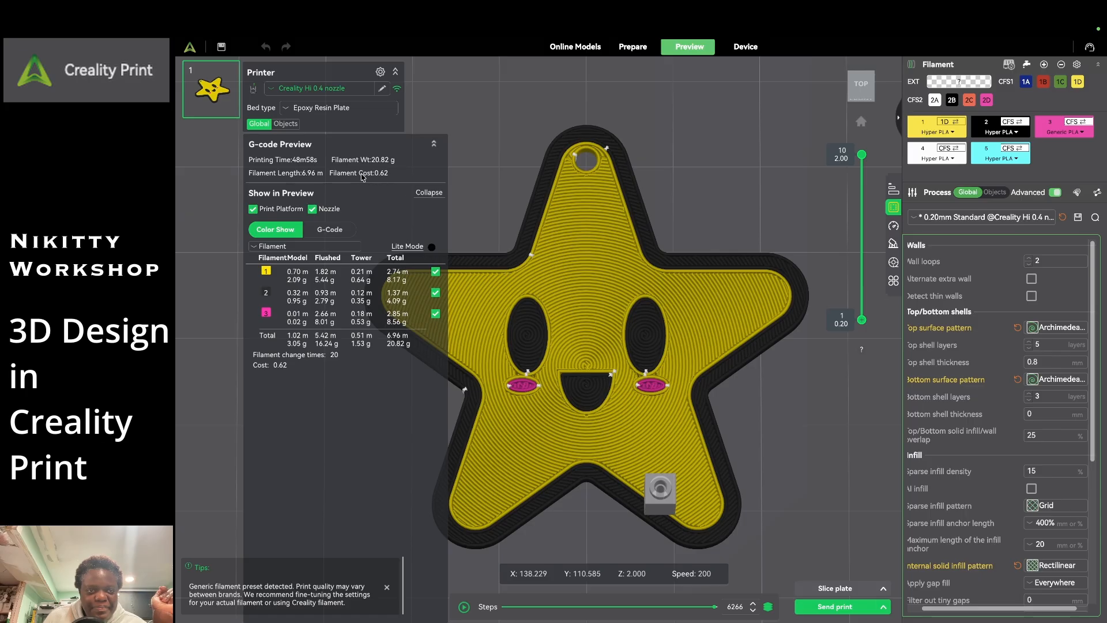
click(849, 602)
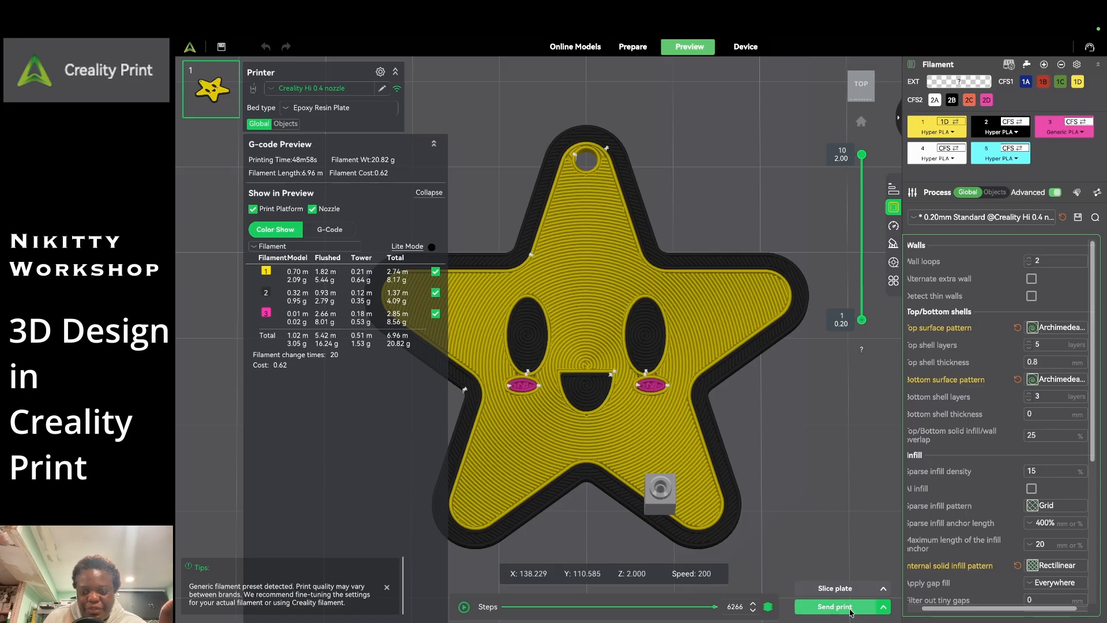